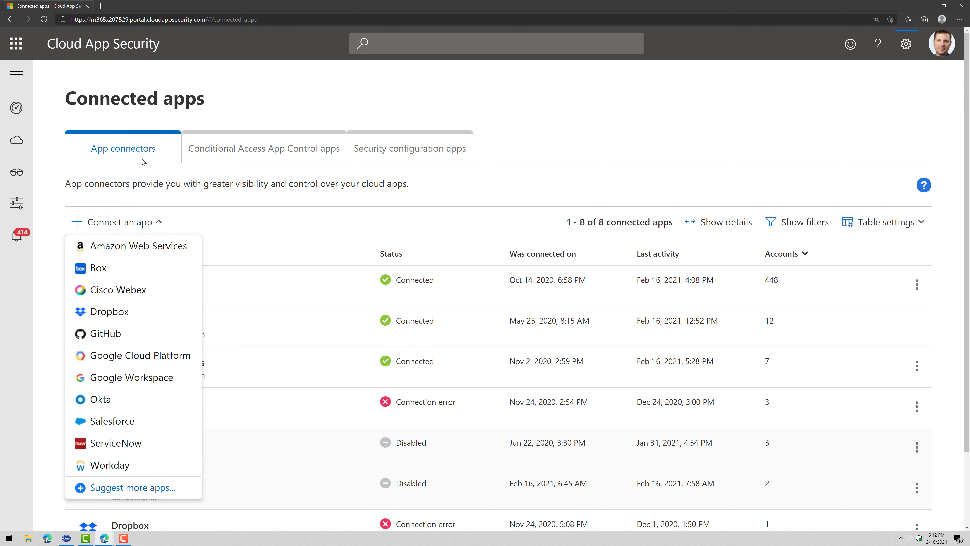
Start a Google Workspace connection named 'YTDemo' and review its key and admin account form
left_click(160, 378)
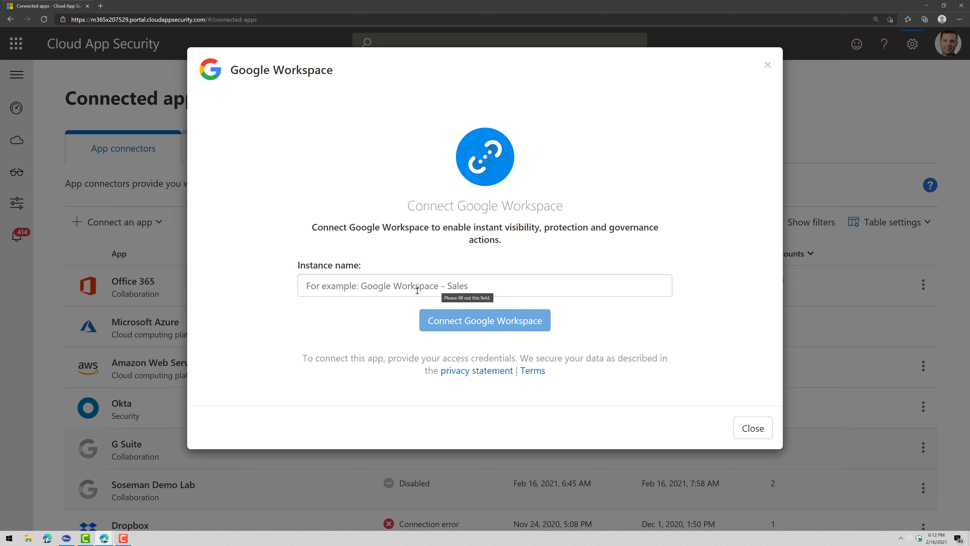
left_click(416, 291)
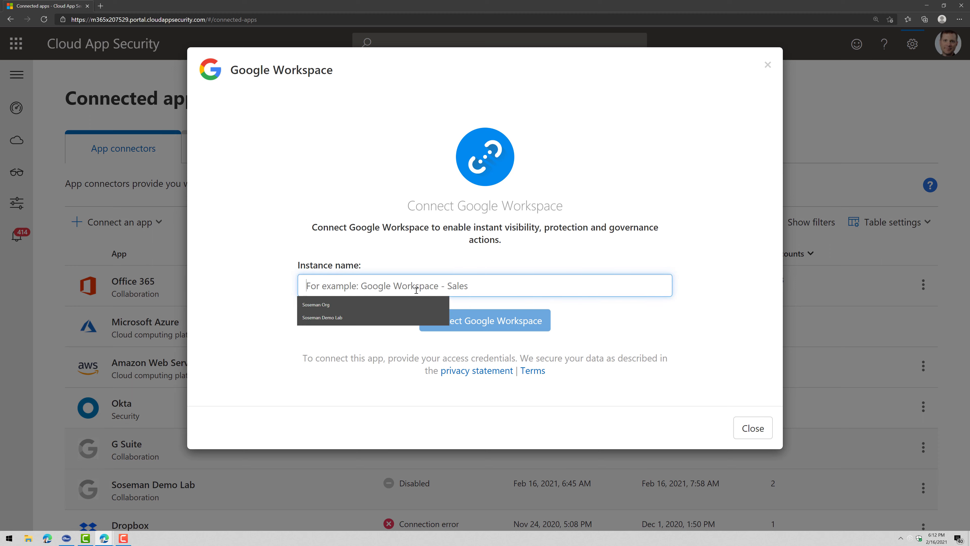
type("Soseman Demo La")
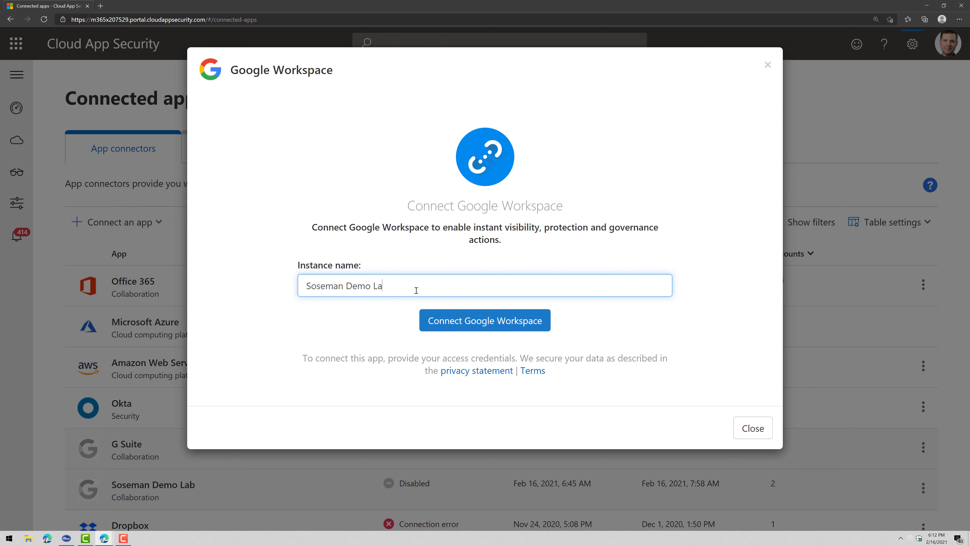
type("b (YouTu")
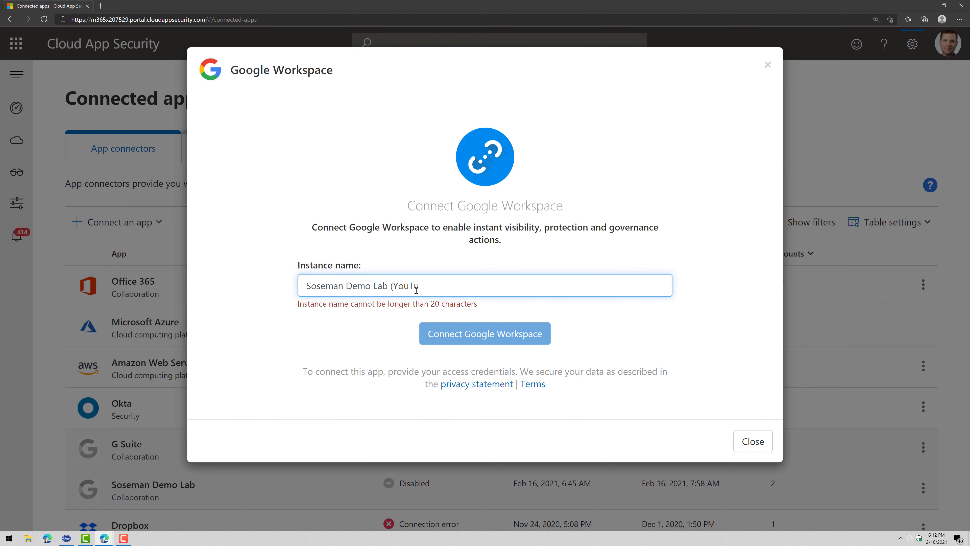
type("be")
key("BackSpace")
key("BackSpace")
key("BackSpace")
key("BackSpace")
key("BackSpace")
key("BackSpace")
key("BackSpace")
key("BackSpace")
key("BackSpace")
key("BackSpace")
key("BackSpace")
key("BackSpace")
key("BackSpace")
key("BackSpace")
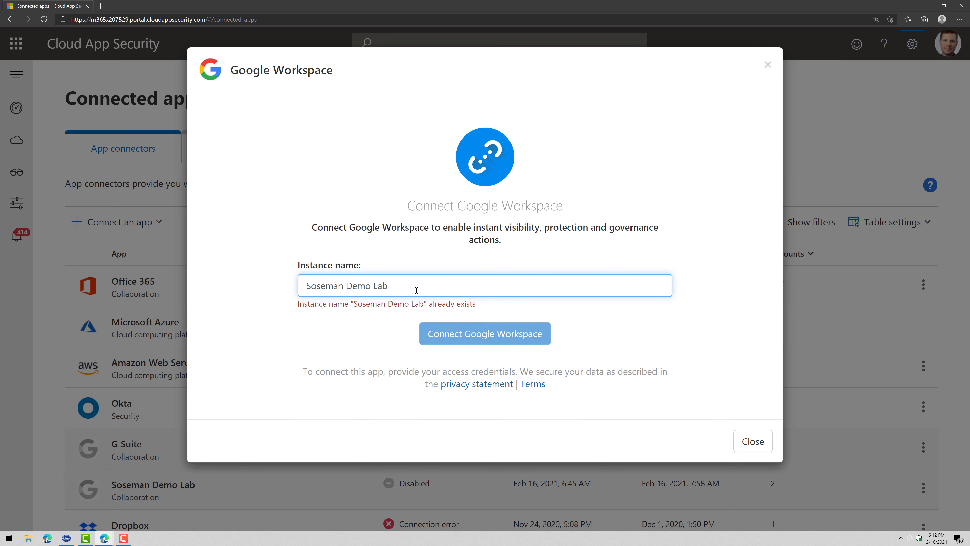
key("BackSpace")
key("BackSpace")
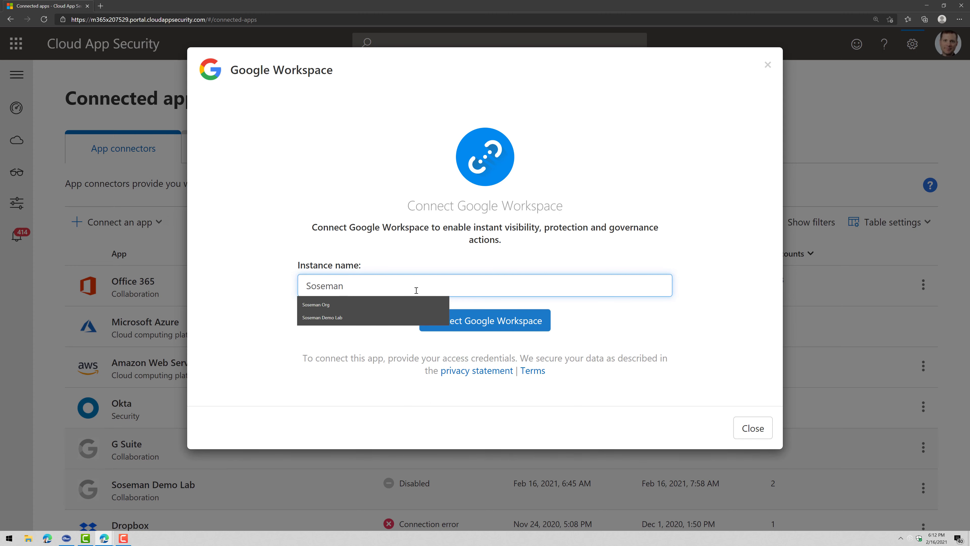
type("YTDemo")
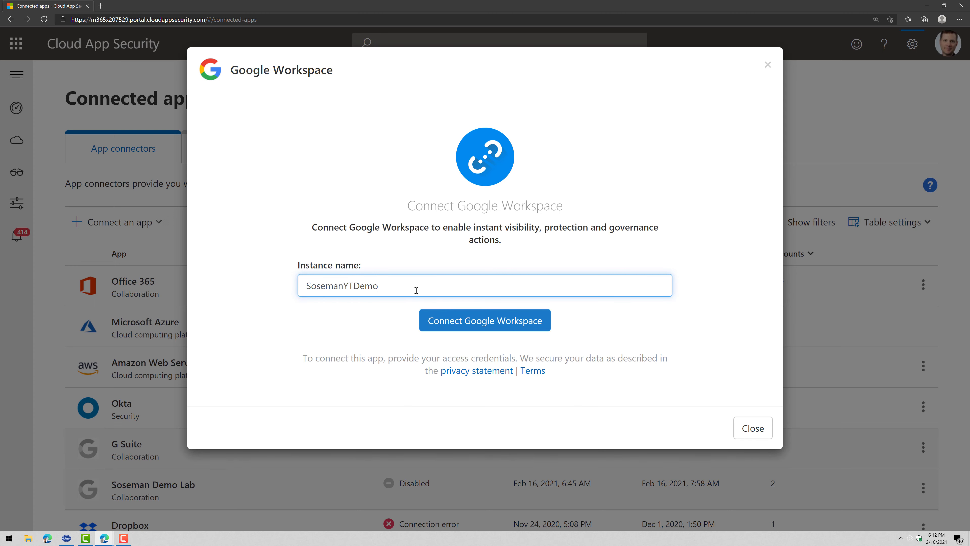
left_click(454, 320)
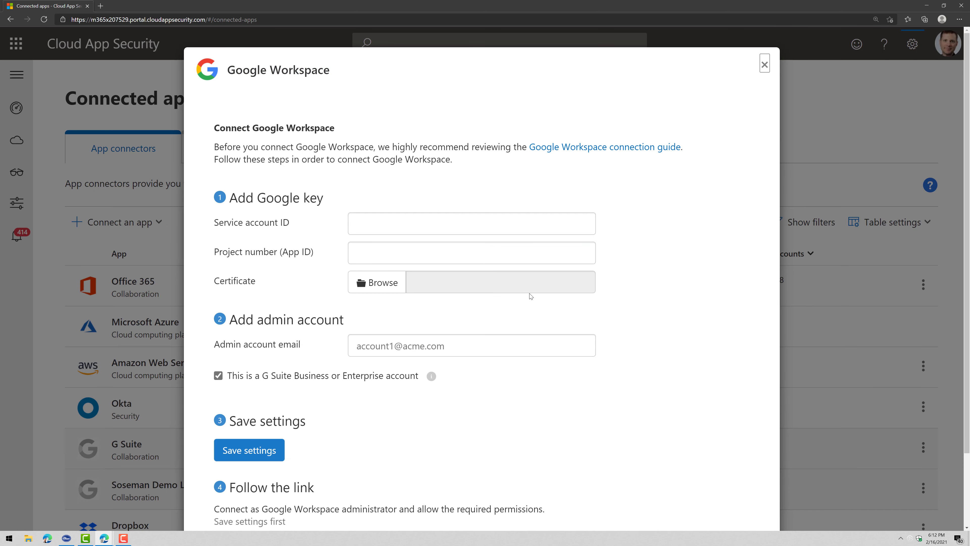
scroll(533, 290, "down", 2)
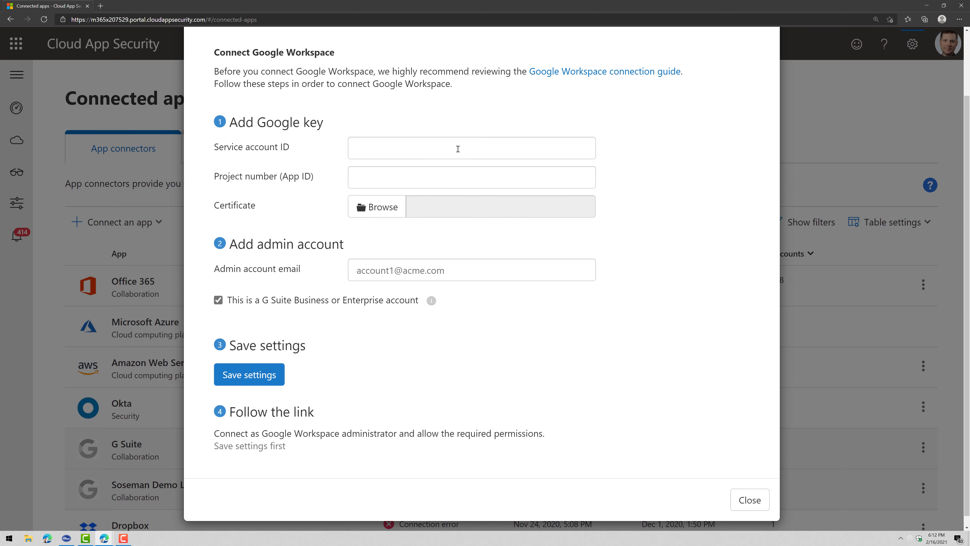
scroll(674, 262, "up", 2)
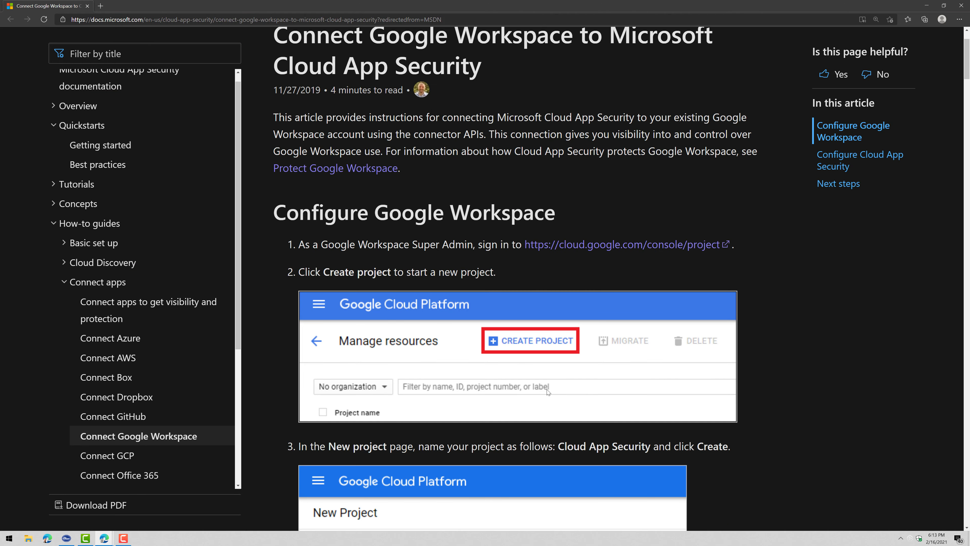
Skim the docs article, then zoom the Google Cloud Manage resources page in two levels
scroll(548, 391, "down", 2)
scroll(550, 430, "up", 2)
scroll(672, 340, "down", 4)
scroll(672, 316, "up", 6)
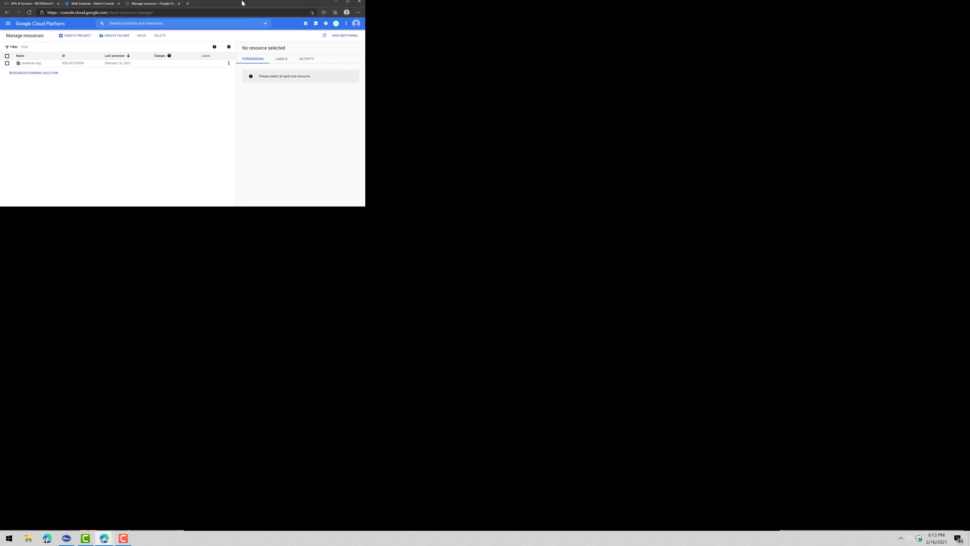
key("ctrl+plus")
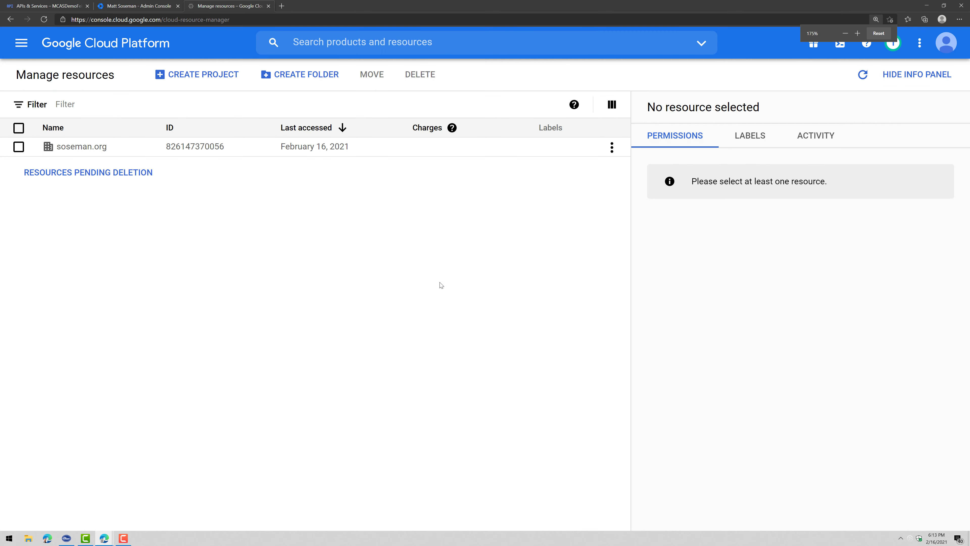
key("ctrl+plus")
key("ctrl+plus")
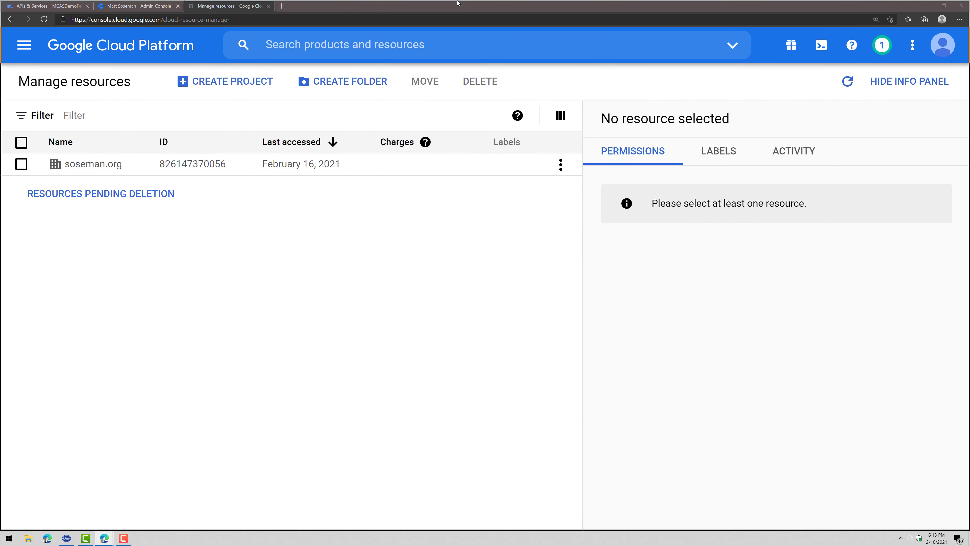
Highlight the docs' Configure Google Workspace heading and the step 1 sign-in address
key("alt+Tab")
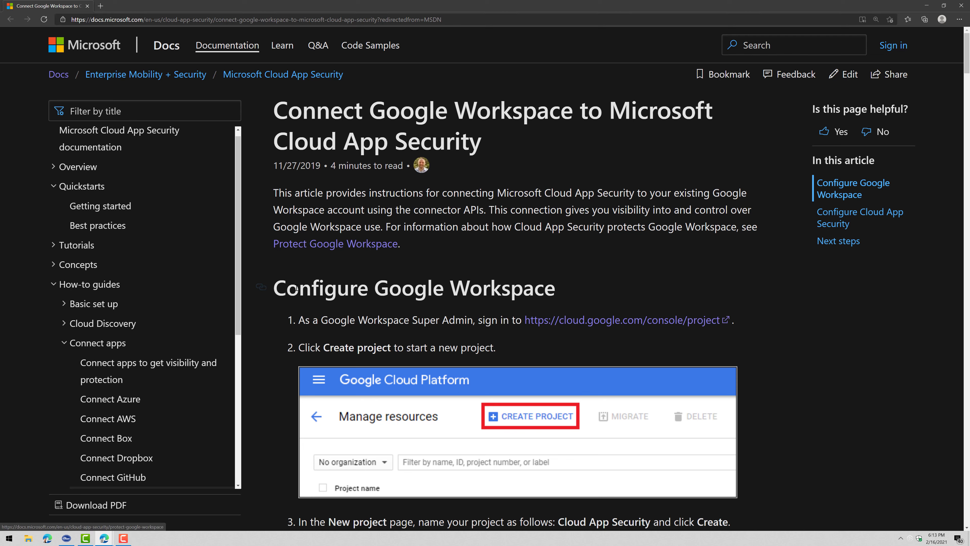
left_click_drag(286, 291, 561, 293)
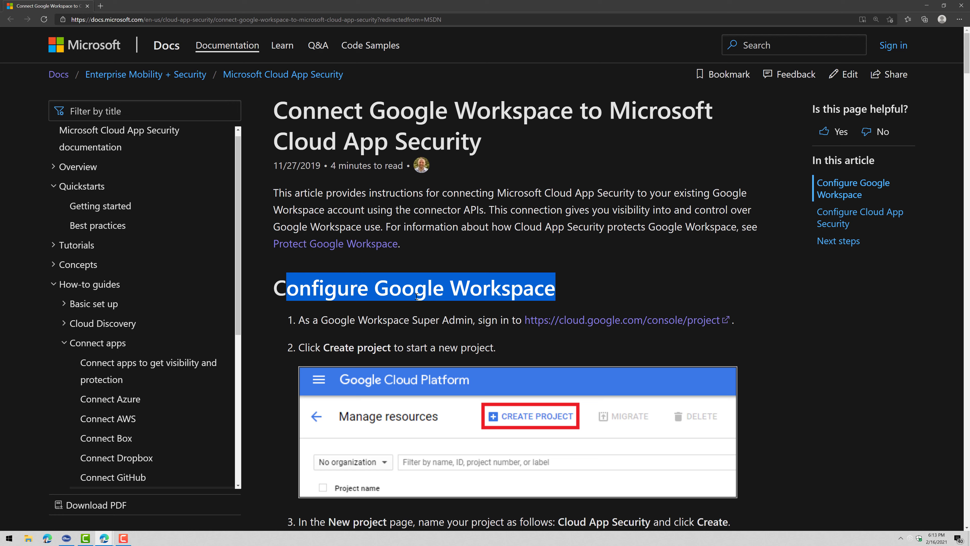
left_click_drag(512, 319, 747, 319)
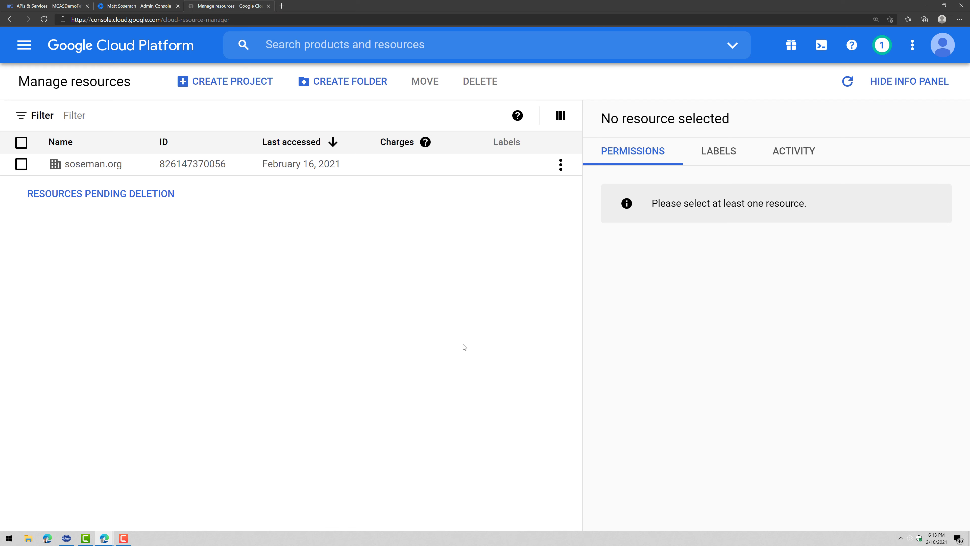
Create a new Google Cloud project named 'Cloud App Security Feb21'
left_click(226, 81)
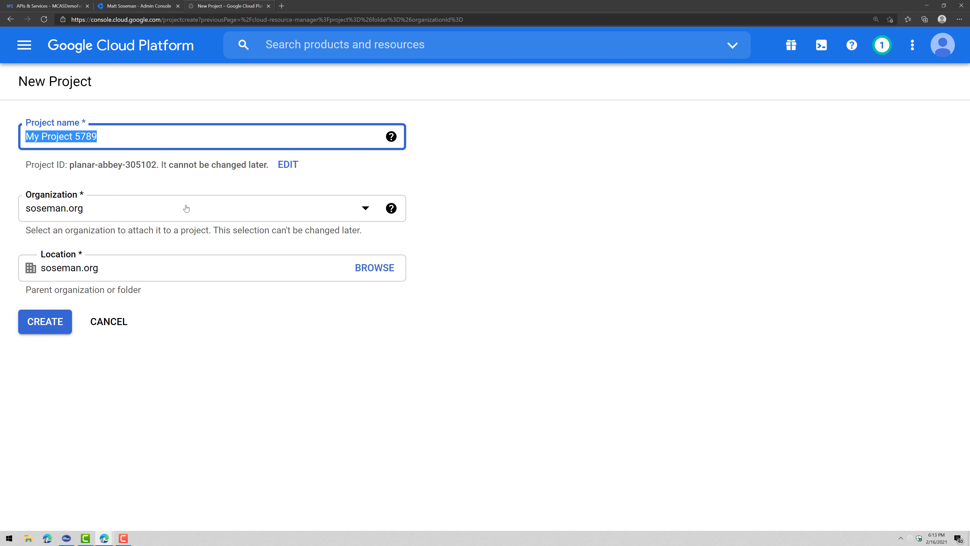
triple_click(148, 142)
type("Cloud App Sec")
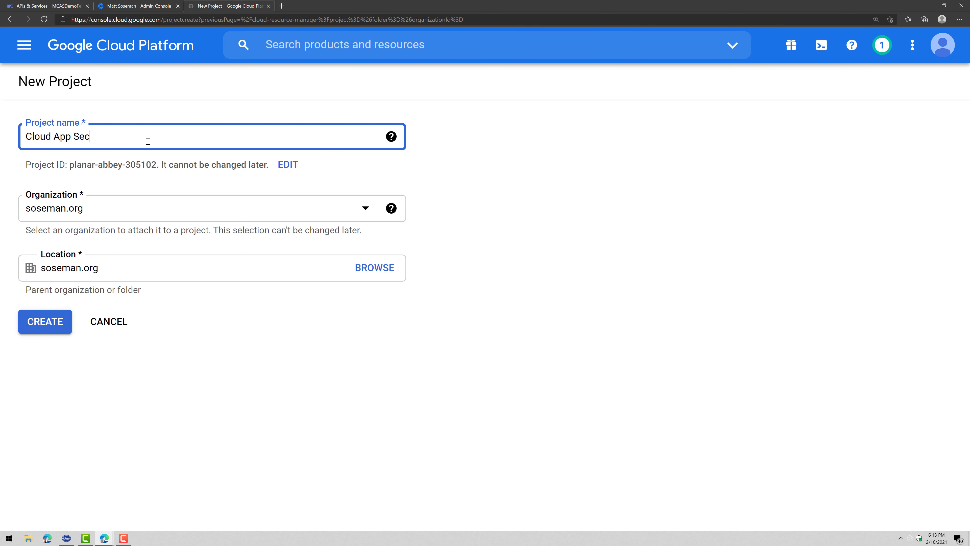
type("urity Feb21")
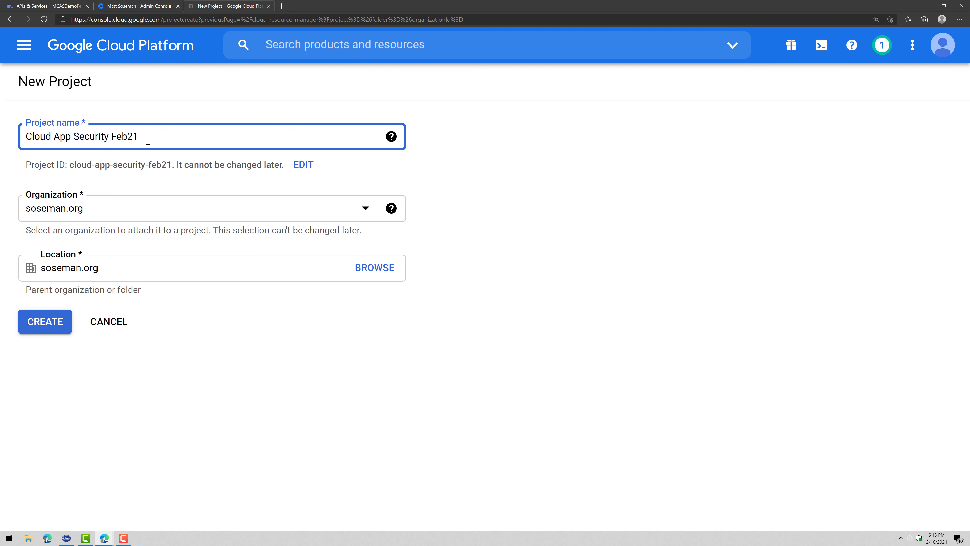
left_click(33, 323)
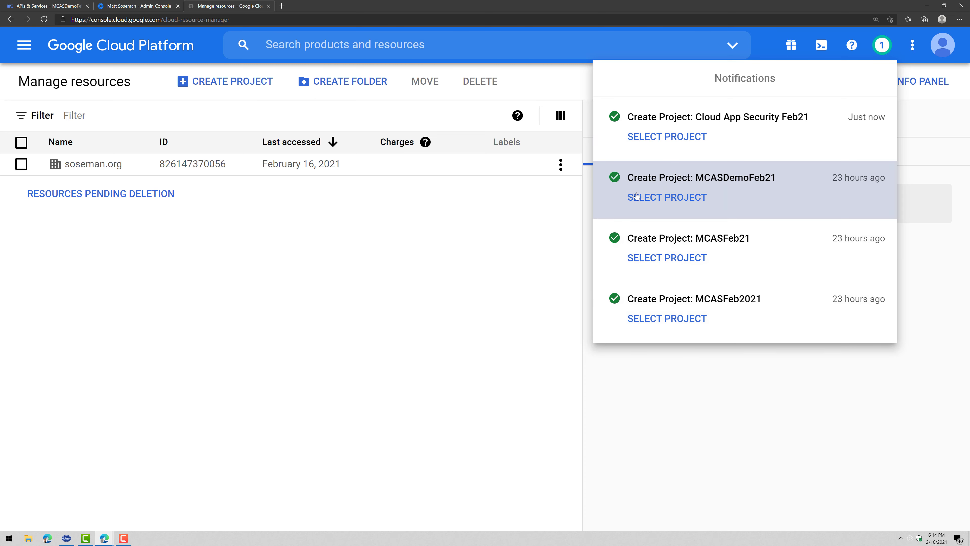
Dismiss the old-project warnings and switch to the Cloud App Security Feb21 project dashboard
left_click(158, 46)
left_click(157, 46)
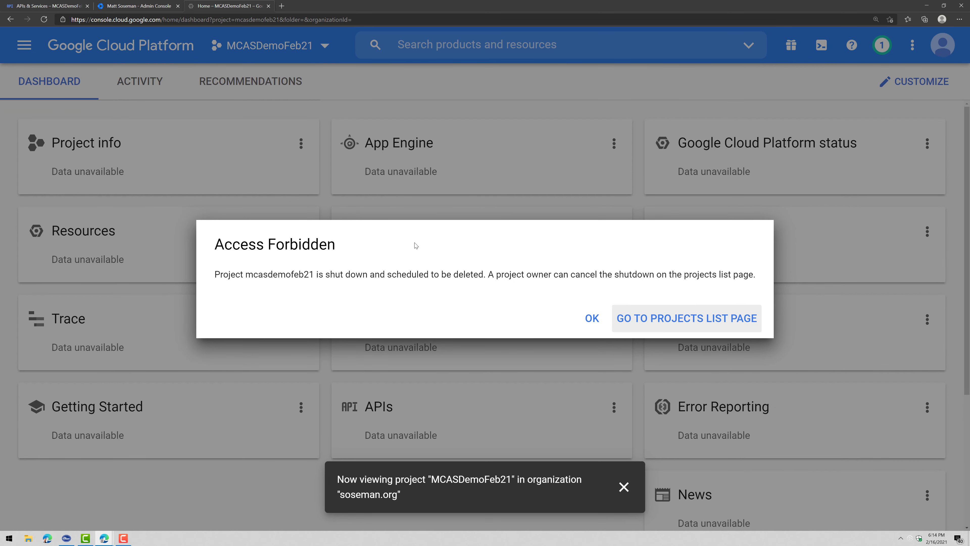
left_click(578, 326)
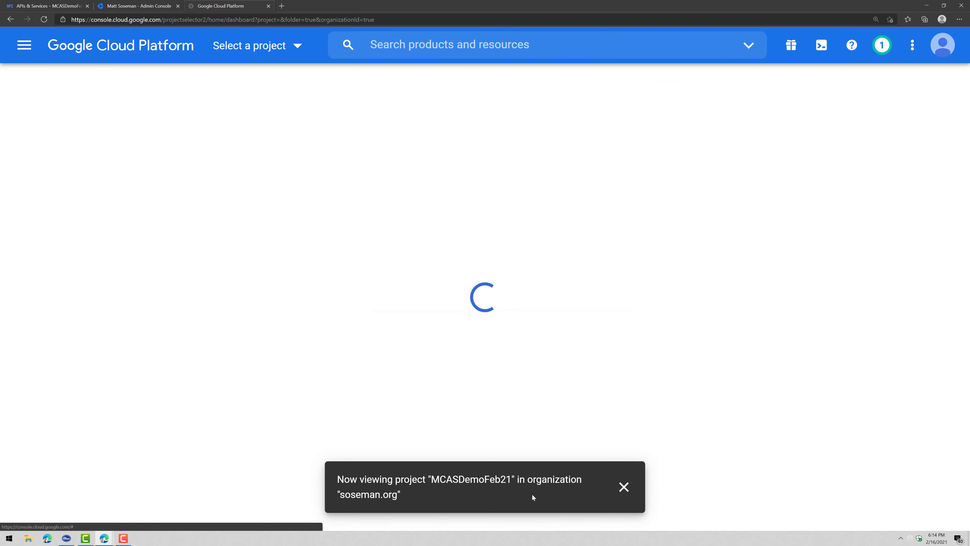
left_click(624, 487)
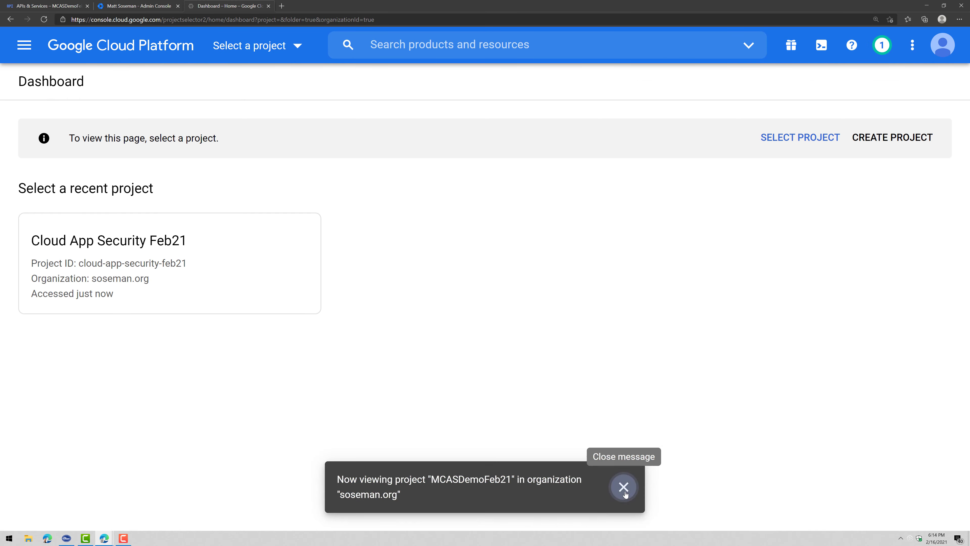
left_click(292, 48)
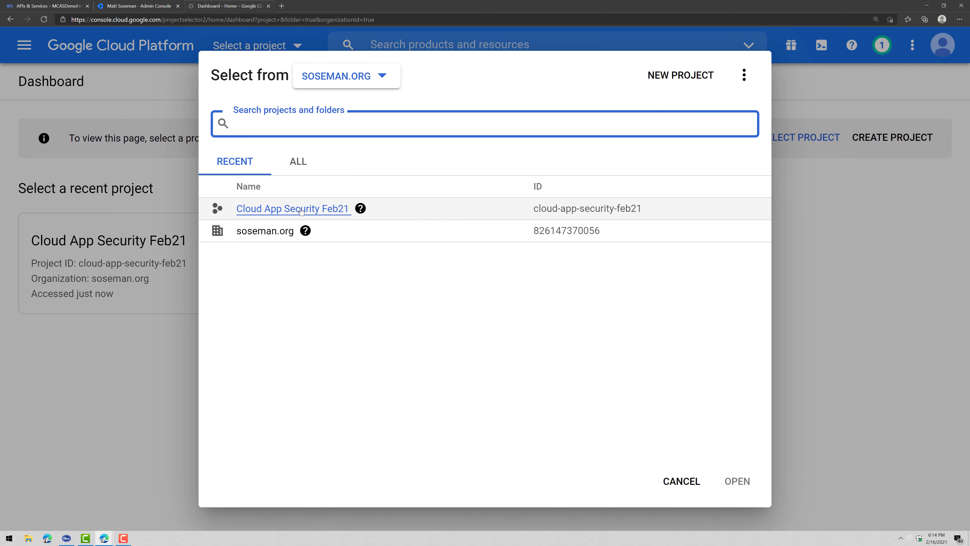
left_click(292, 208)
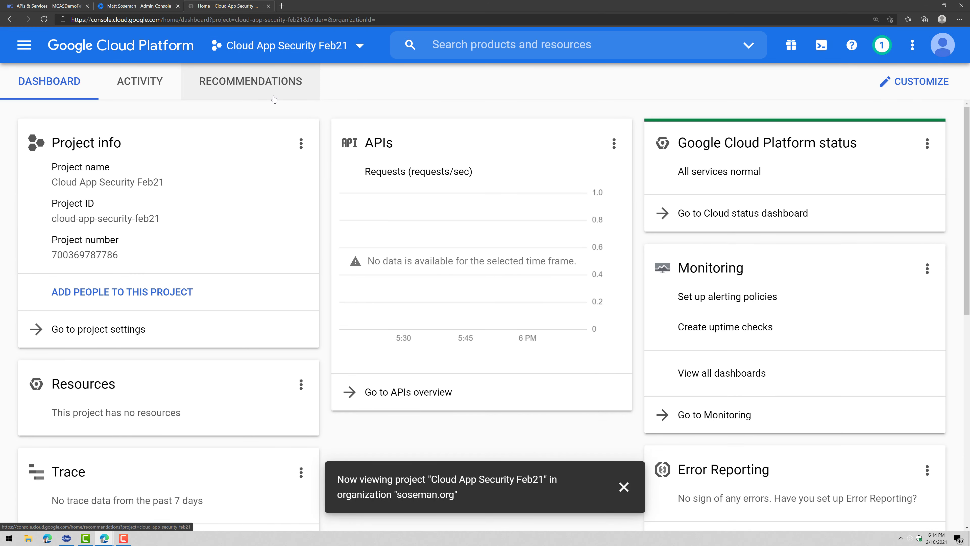
Go to APIs & Services, check the docs' list of required APIs, and open the API Library
left_click(21, 55)
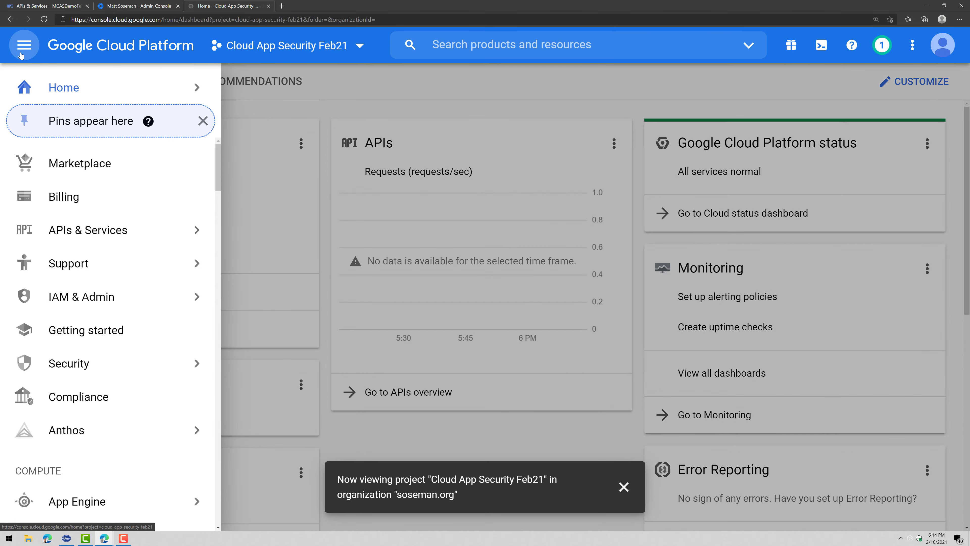
mouse_move(148, 227)
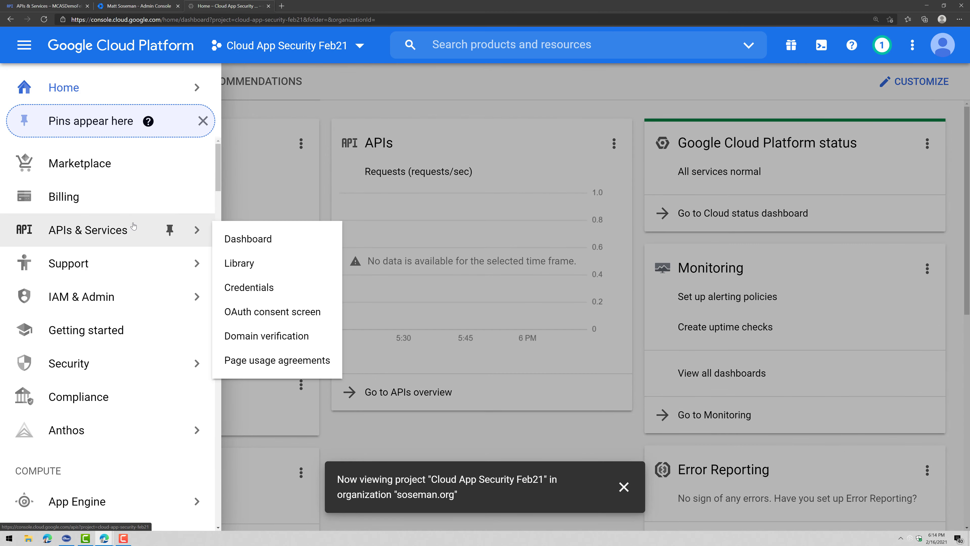
left_click(265, 240)
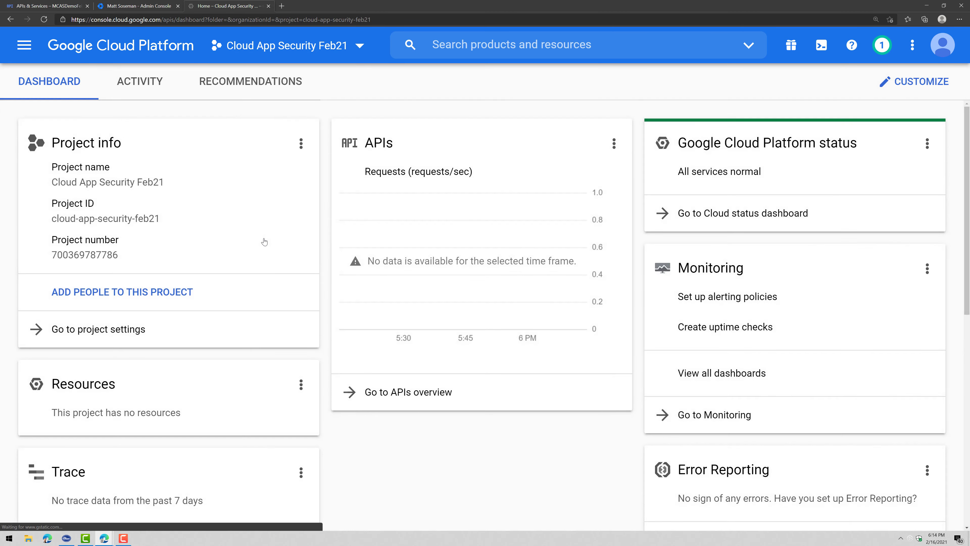
key("alt+Tab")
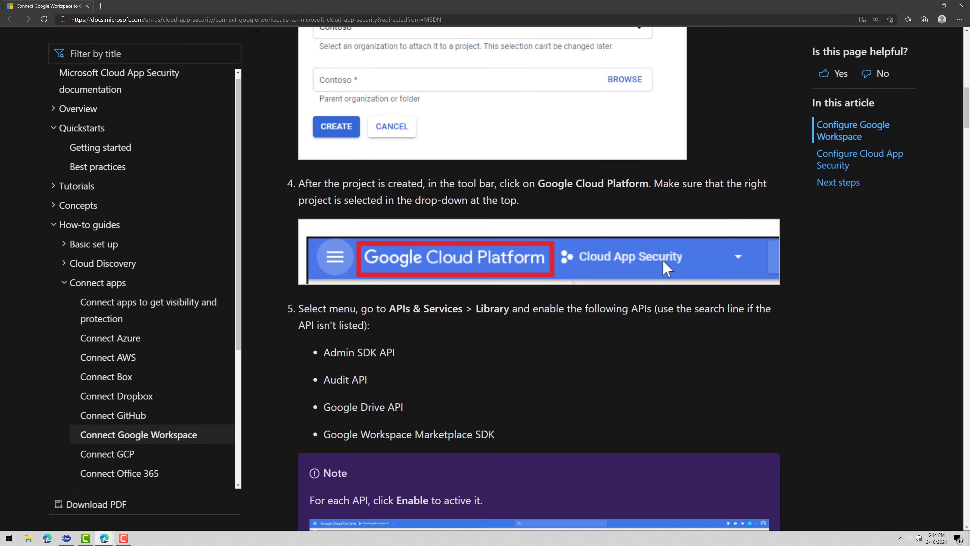
left_click_drag(298, 313, 345, 479)
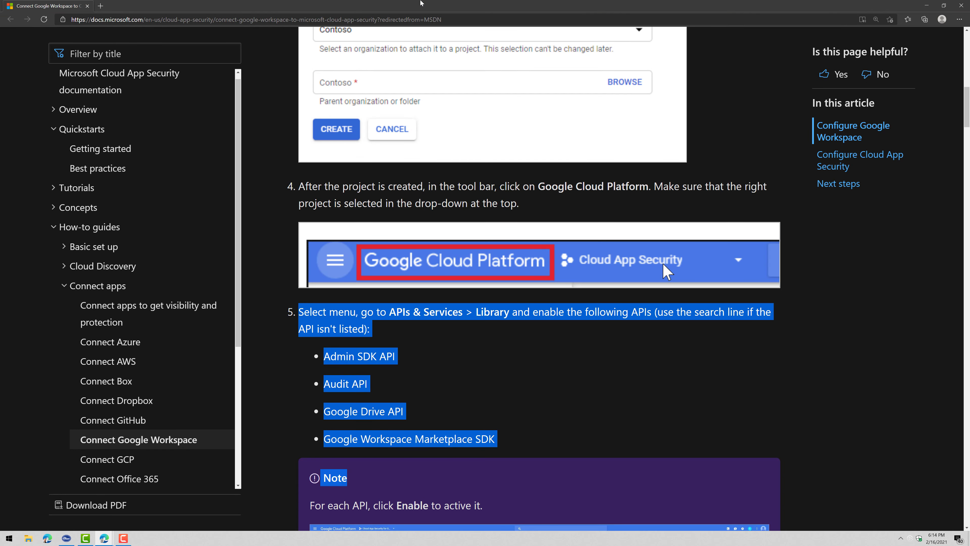
key("alt+Tab")
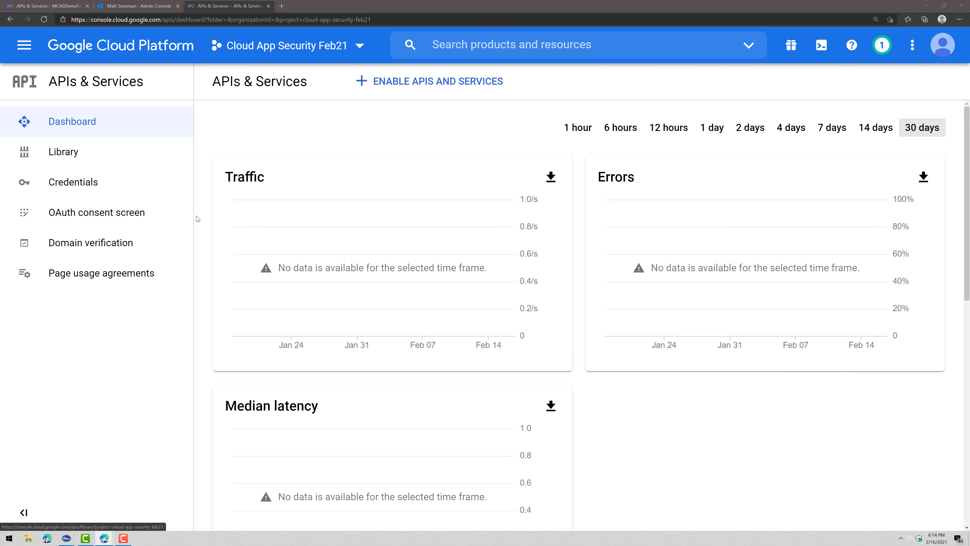
left_click(380, 87)
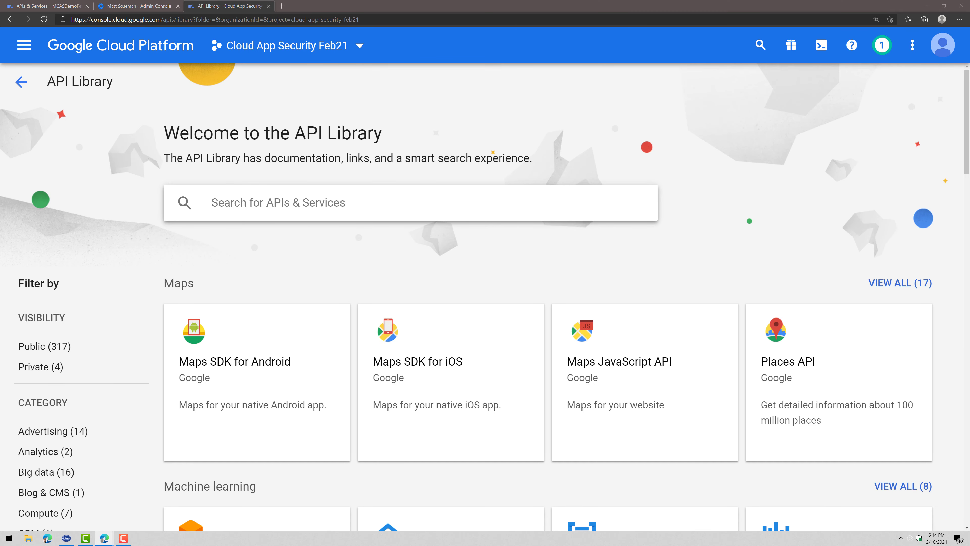
Find and enable the Admin SDK API
left_click(432, 201)
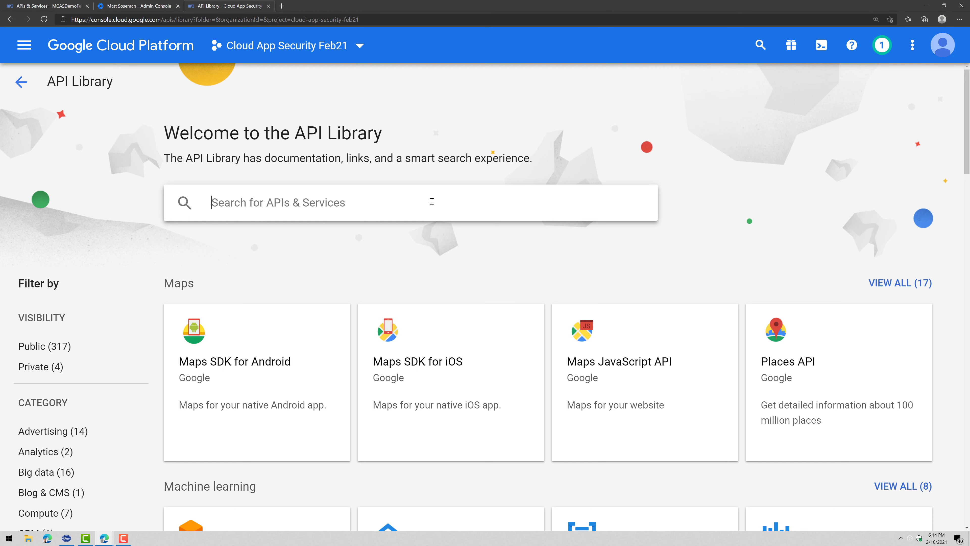
type("adminsdk")
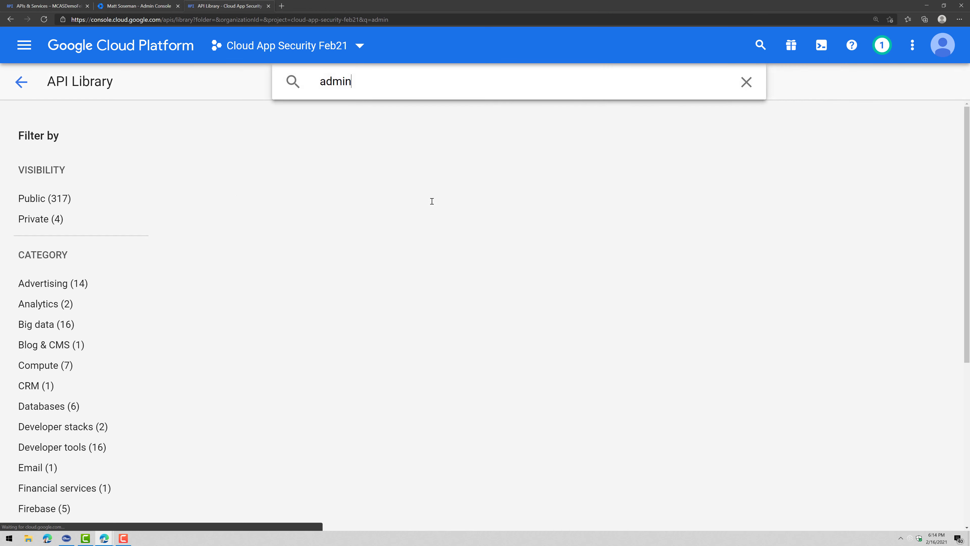
key("BackSpace")
key("BackSpace")
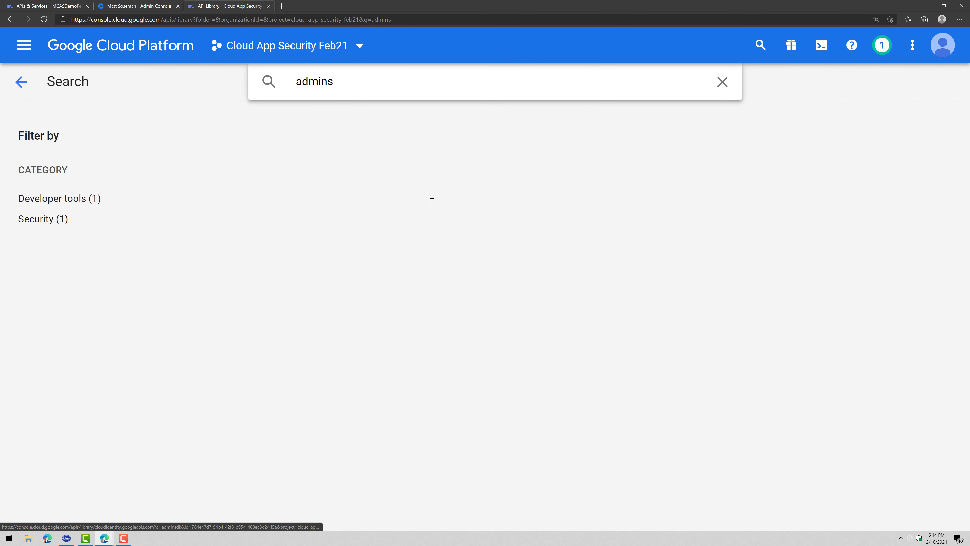
type("dk api")
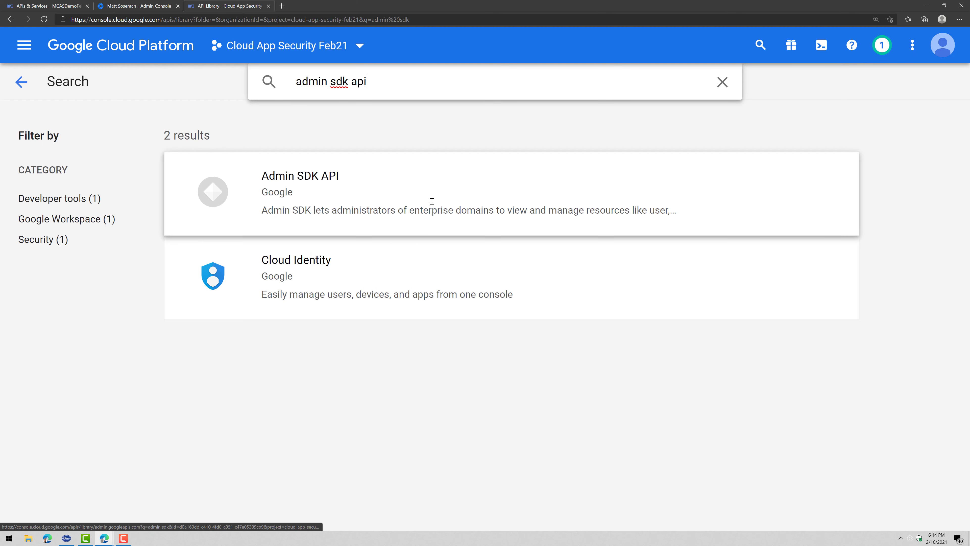
left_click(353, 177)
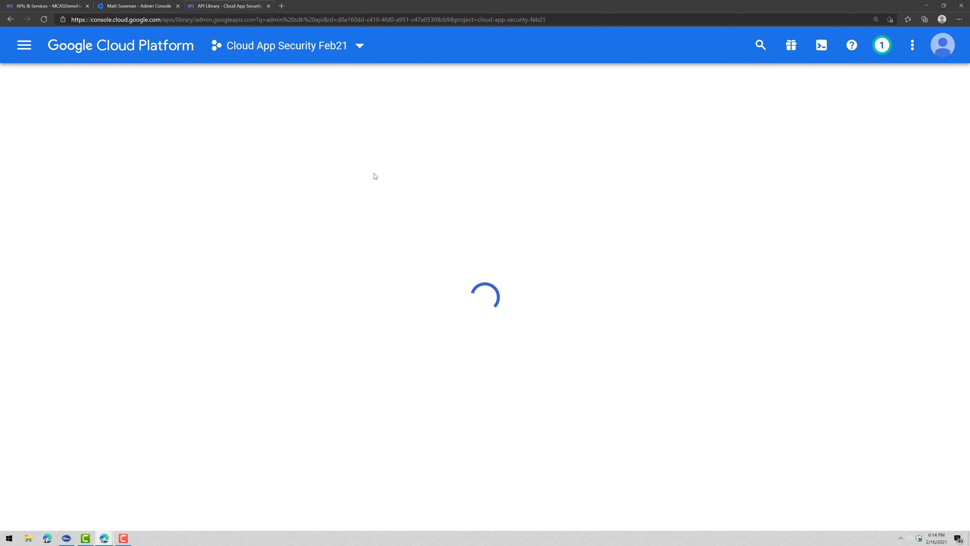
left_click(170, 255)
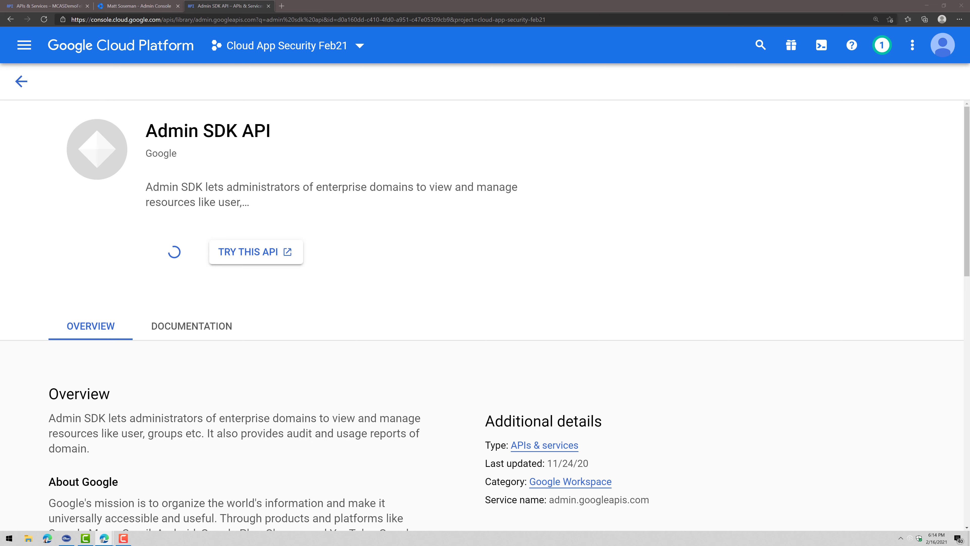
Search for and enable the Audit API
left_click(10, 20)
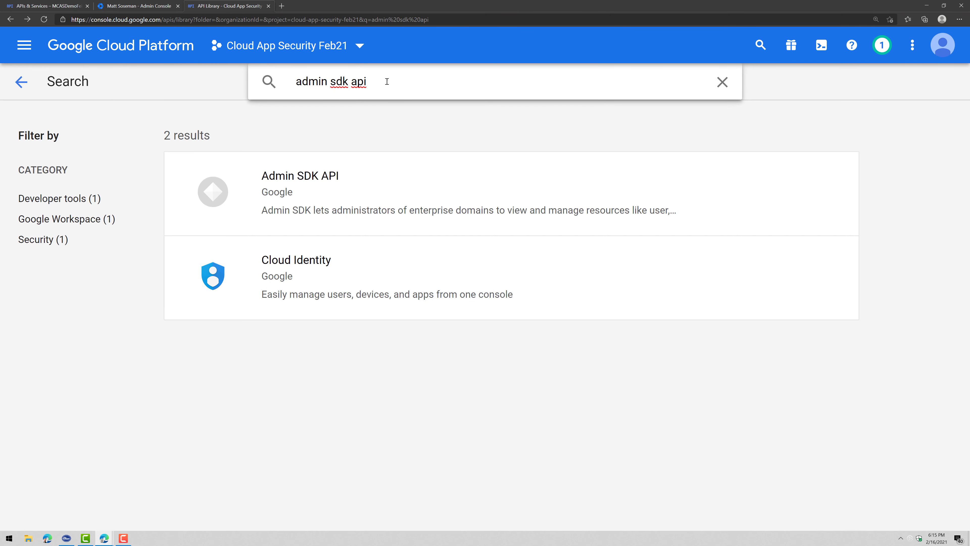
left_click_drag(383, 82, 275, 84)
type("Audit API")
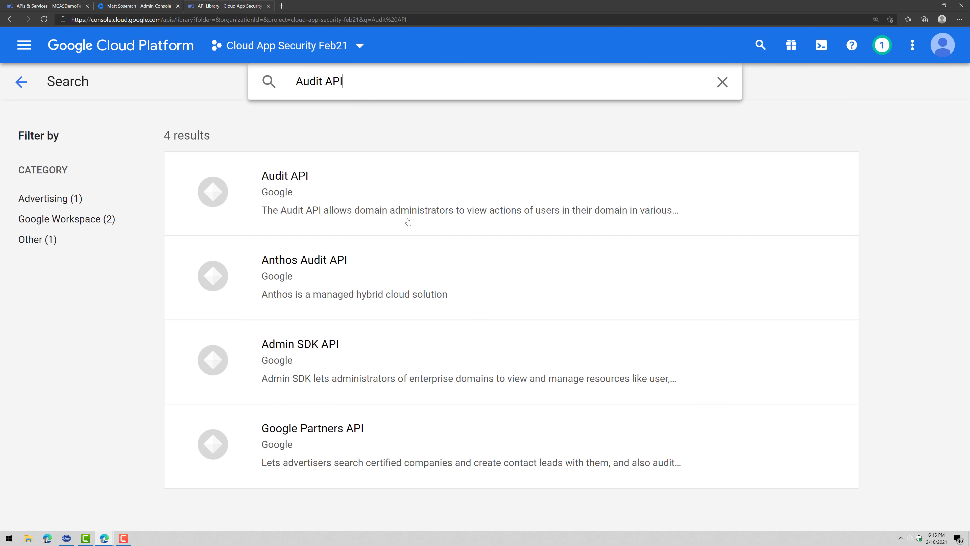
left_click(370, 192)
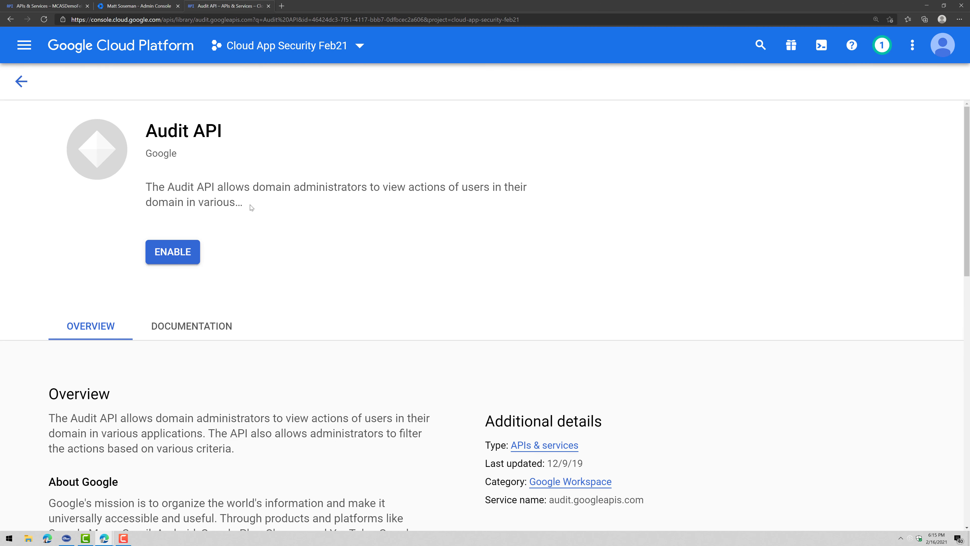
left_click(190, 254)
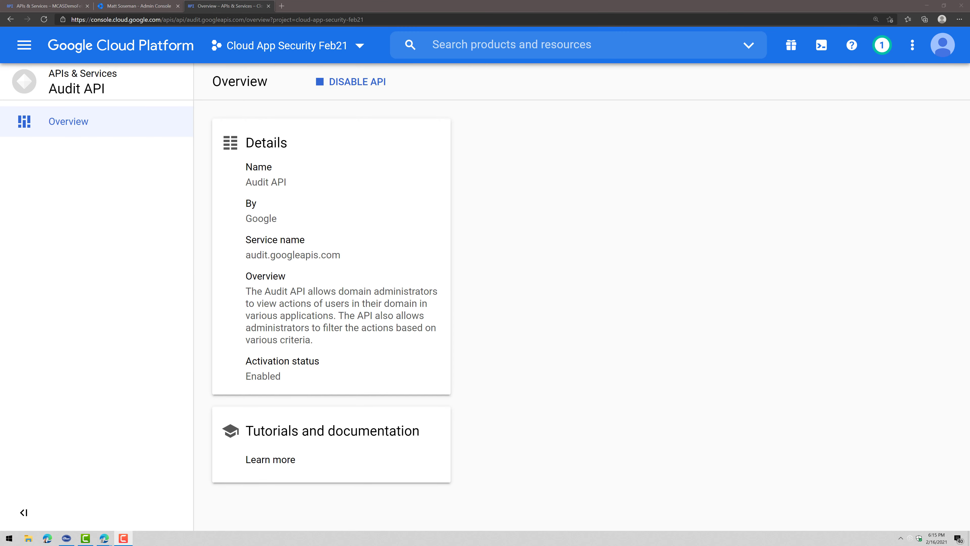
Search for and enable the Google Drive API
left_click(11, 19)
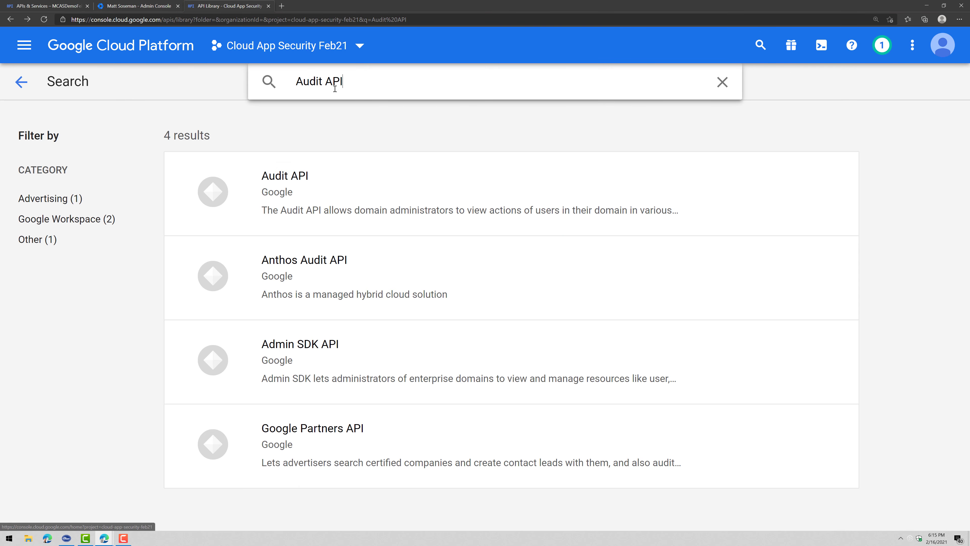
triple_click(336, 82)
type("Google Drive API")
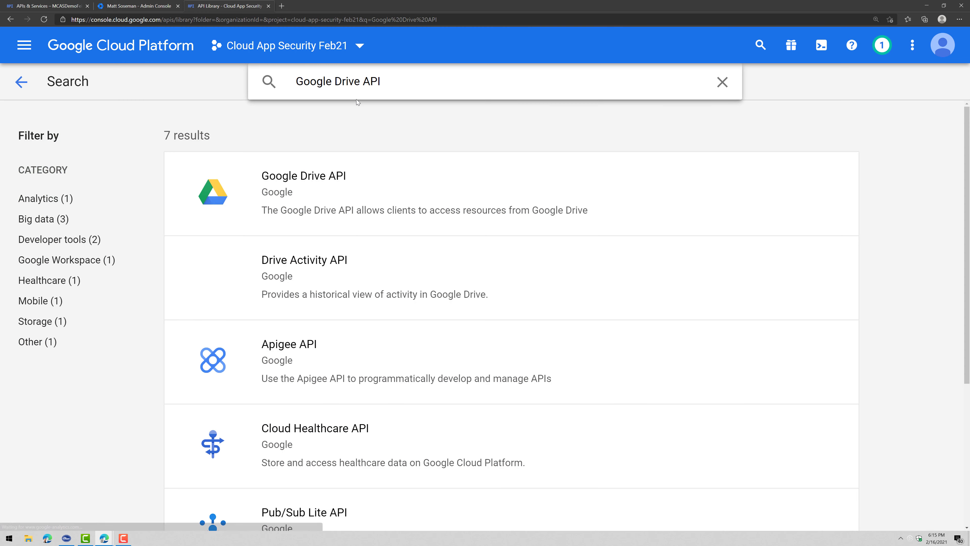
left_click(359, 168)
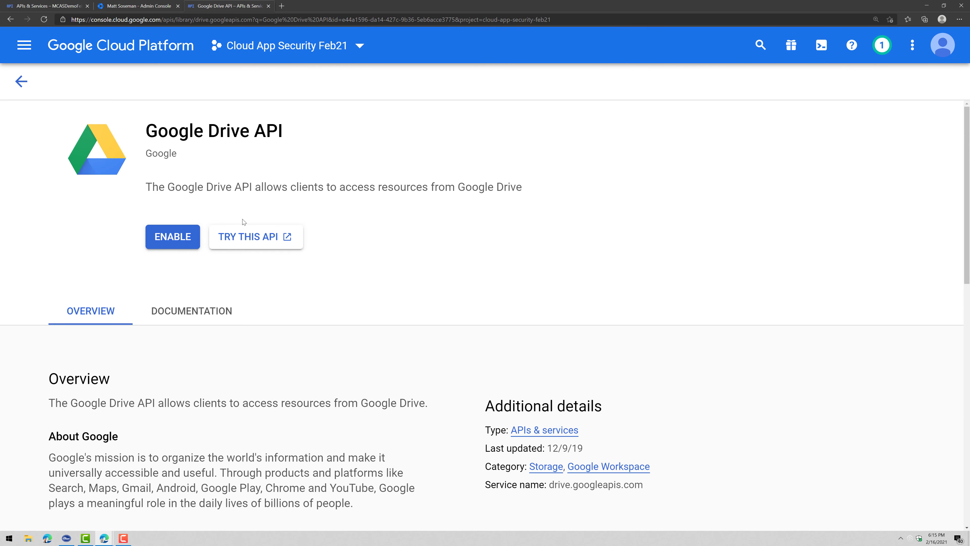
left_click(176, 238)
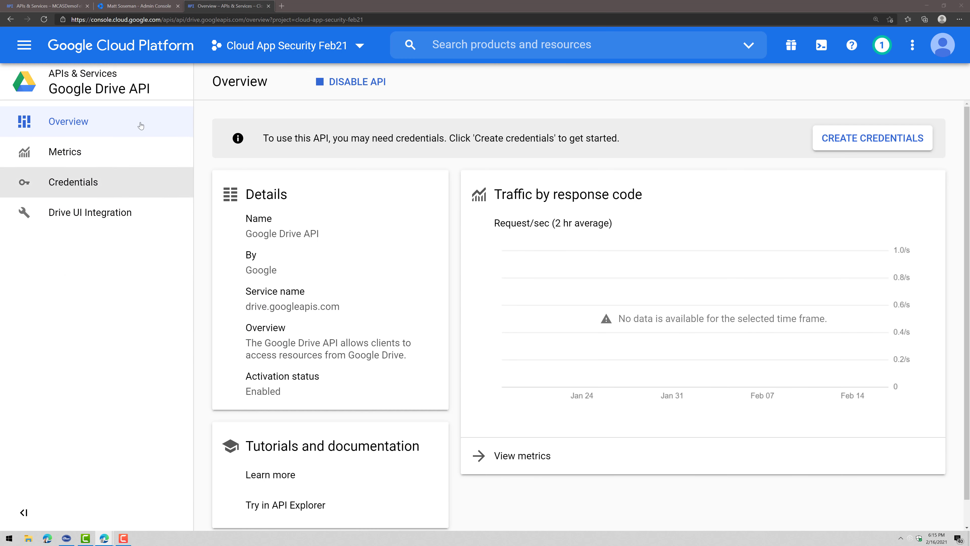
Search for the Google Workspace Marketplace SDK and start enabling it
left_click(10, 19)
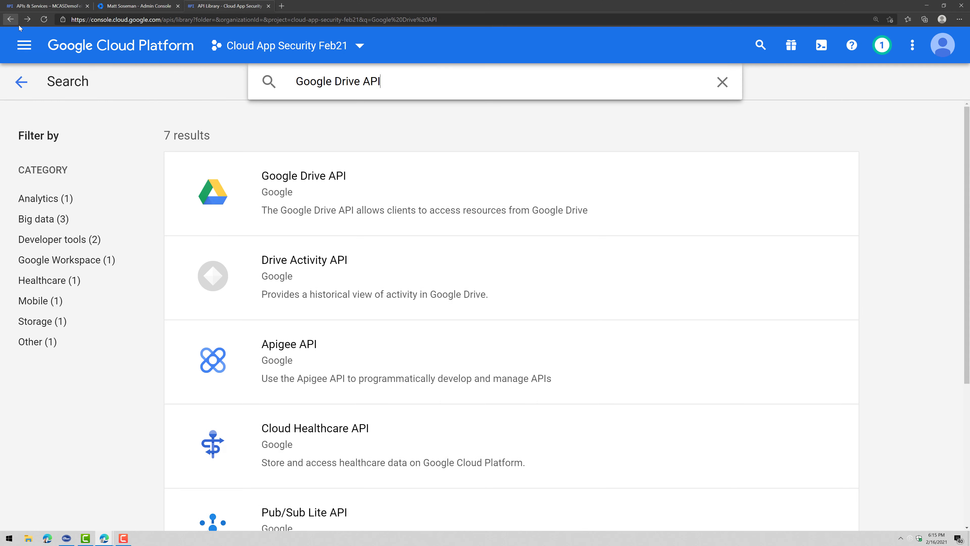
triple_click(442, 79)
type("Google Workspace Marketplace SDK")
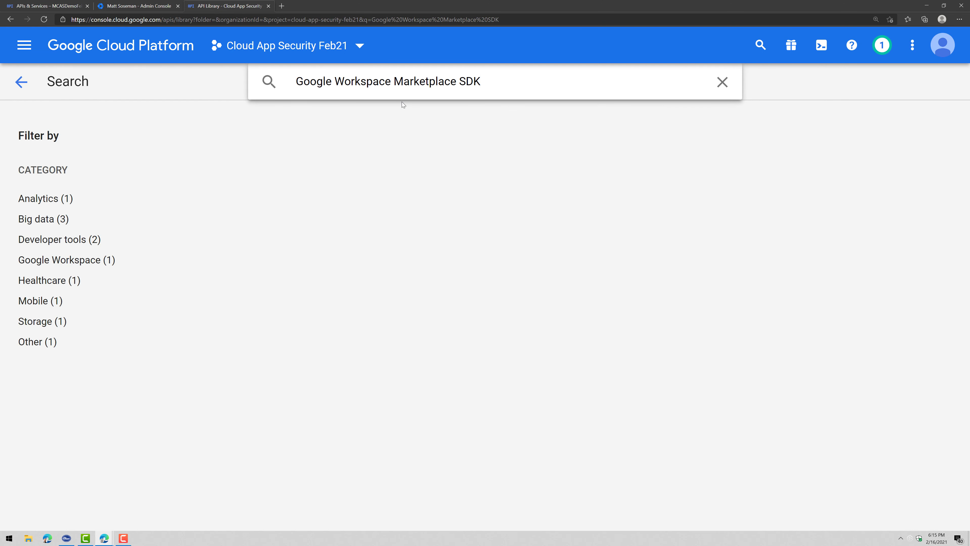
left_click(410, 194)
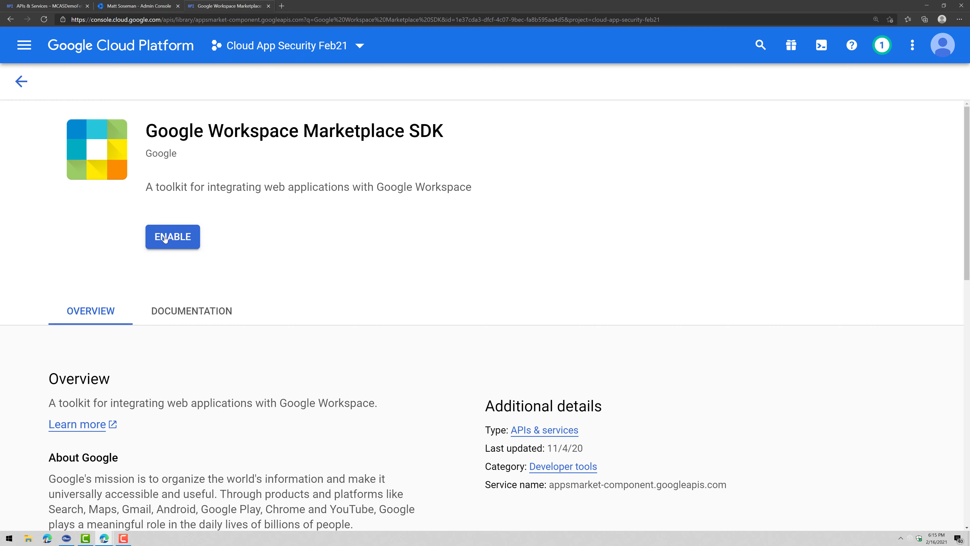
left_click(183, 240)
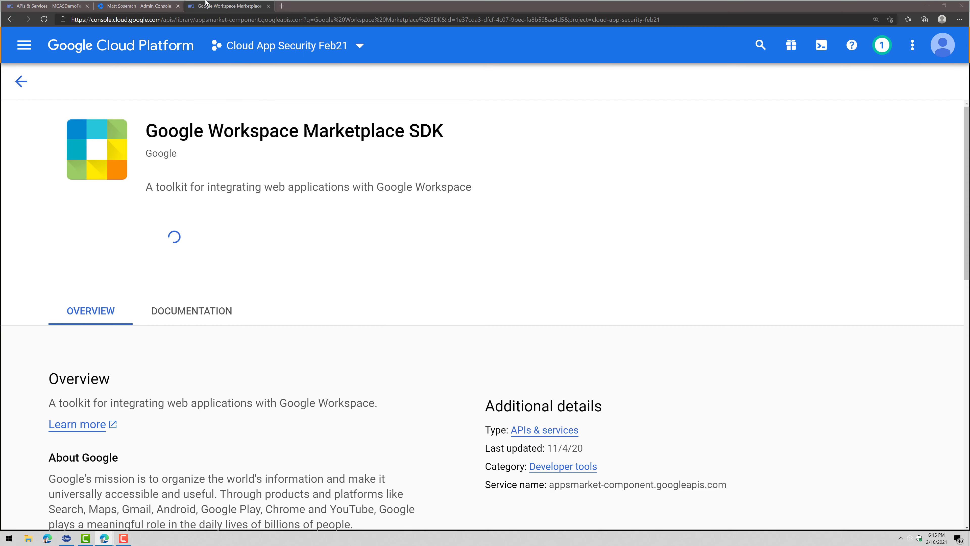
key("alt+Tab")
Highlight the docs' step 6 required-API list and step 7 OAuth consent page instructions
scroll(393, 389, "down", 2)
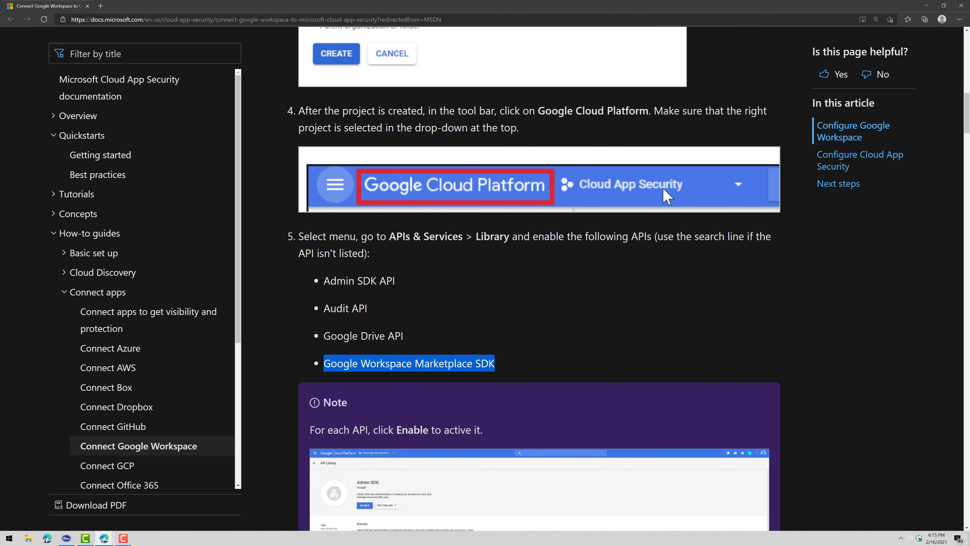
scroll(435, 339, "down", 4)
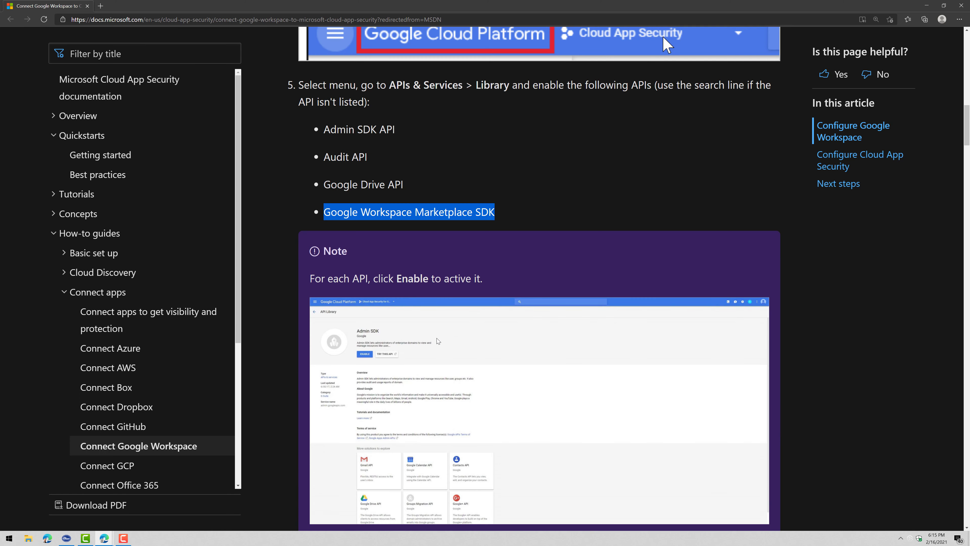
scroll(437, 338, "down", 10)
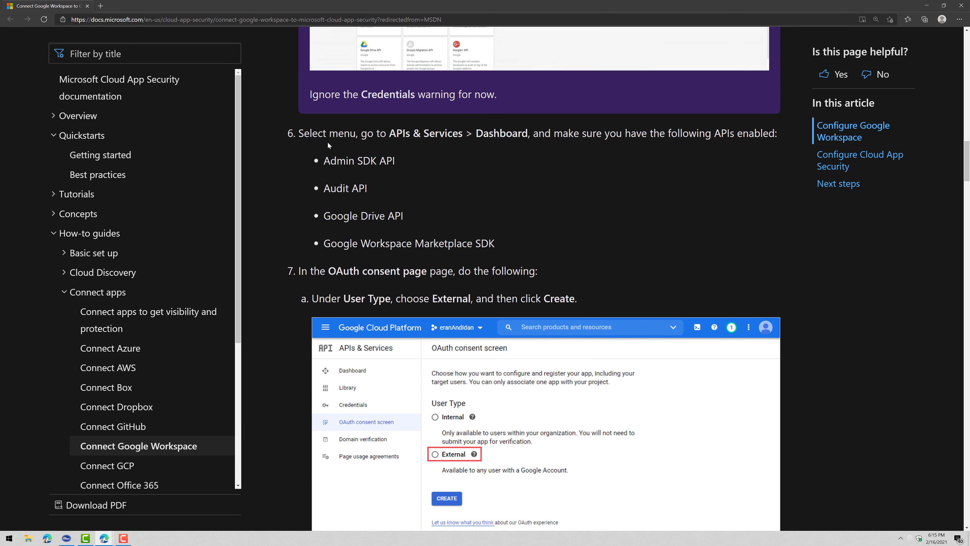
left_click_drag(301, 131, 698, 243)
left_click(622, 247)
left_click_drag(296, 268, 537, 270)
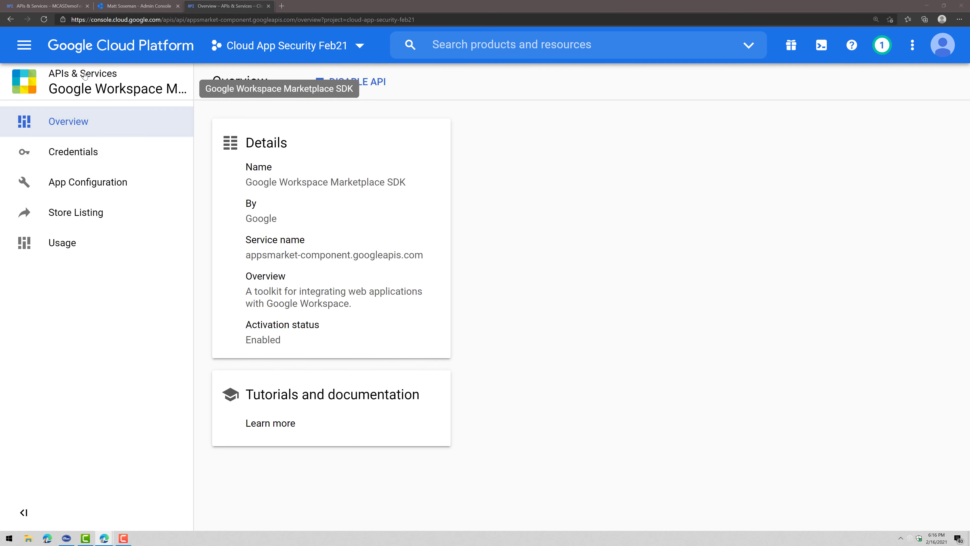
Open the OAuth consent screen and create an External app registration
left_click(24, 45)
mouse_move(136, 229)
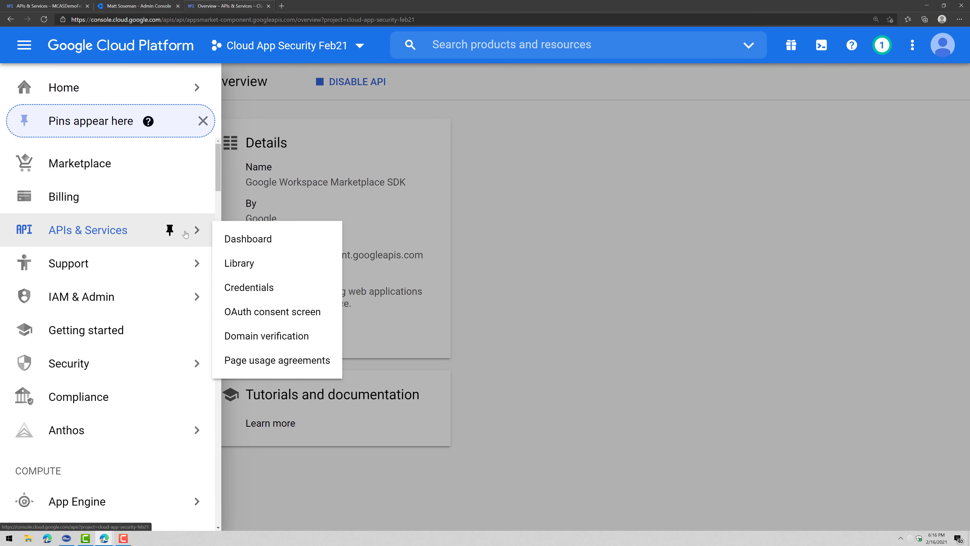
left_click(301, 313)
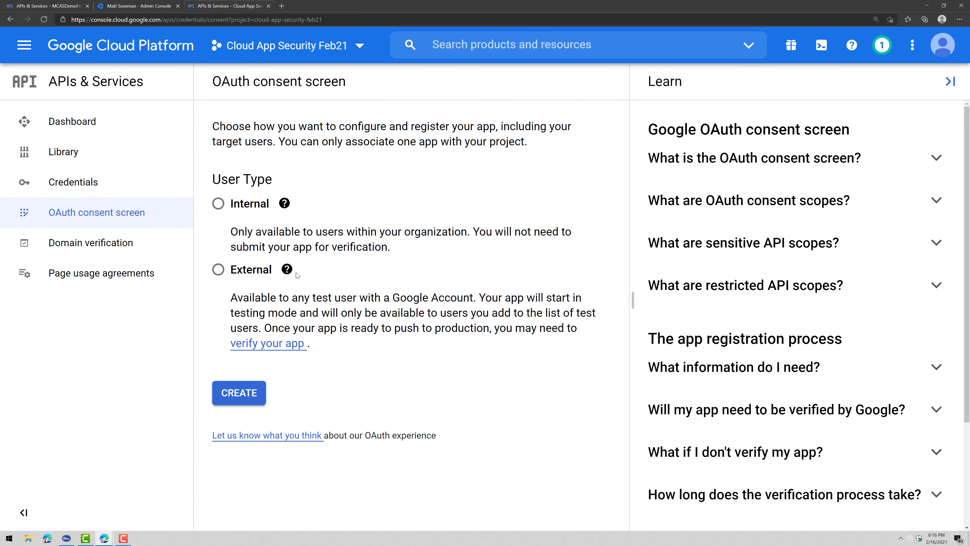
left_click(218, 270)
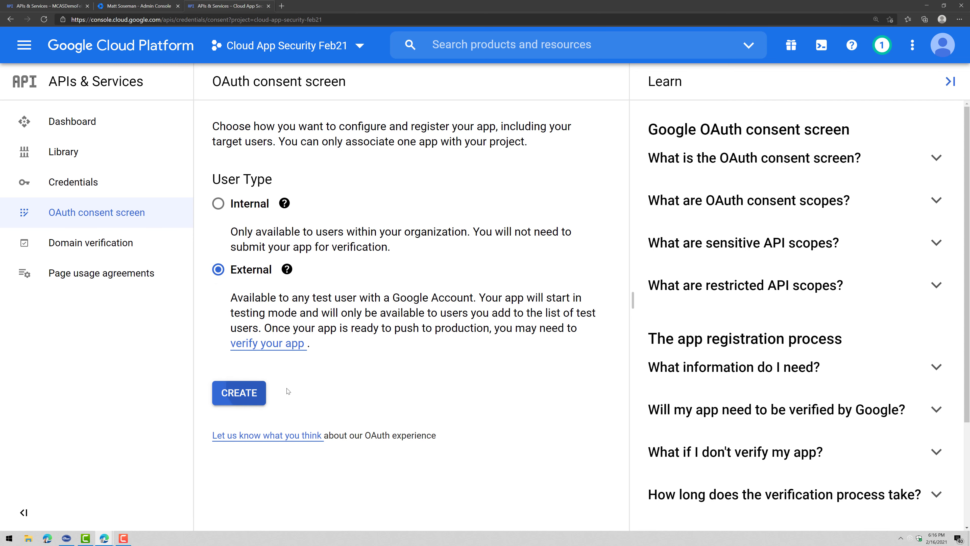
left_click(252, 392)
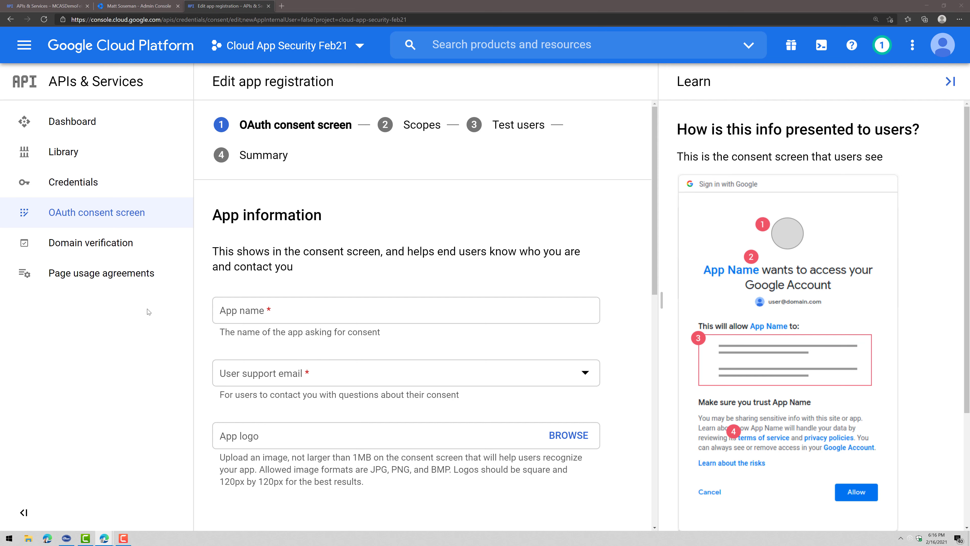
Name the app with the pasted name plus 'Feb 21' and pick the account e-mail as support contact
left_click(257, 310)
type("Microsoft Cloud App Security")
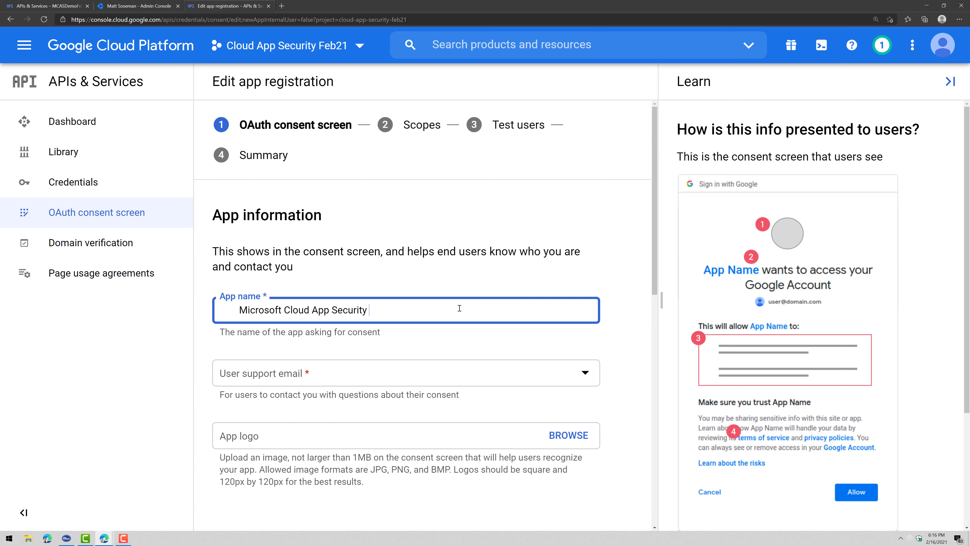
type("Feb 21")
left_click(443, 380)
left_click(445, 379)
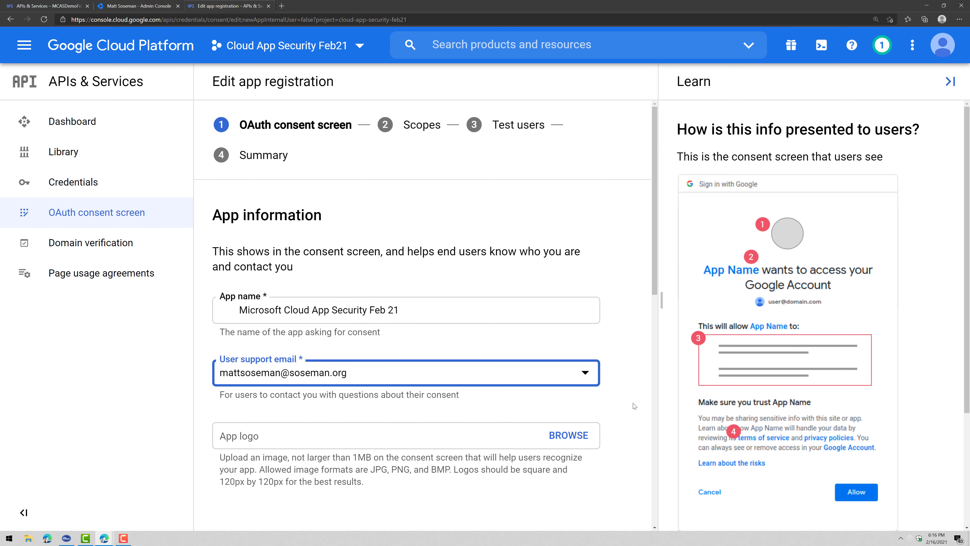
Enter the developer contact e-mail address and save the consent screen details
scroll(378, 232, "down", 5)
scroll(512, 414, "down", 9)
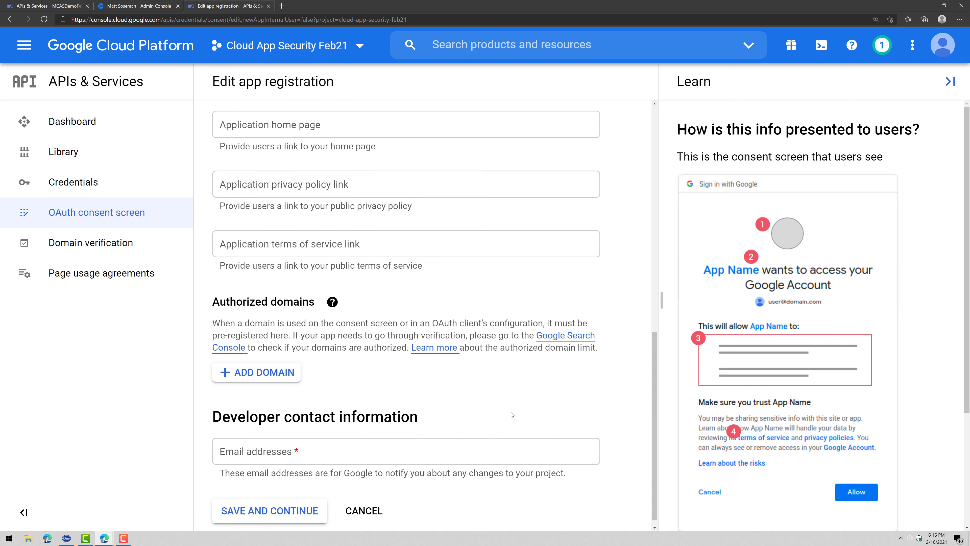
left_click(332, 450)
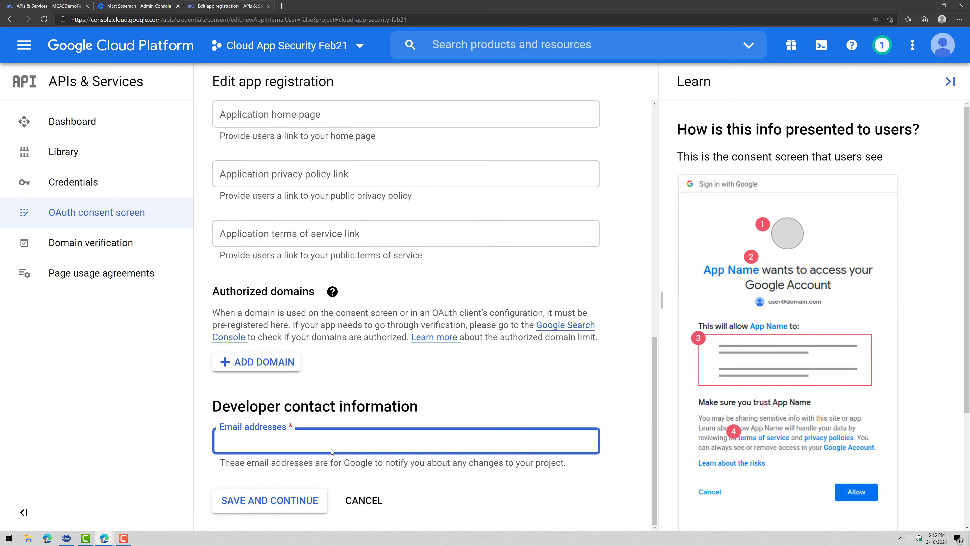
type("matto")
key("BackSpace")
key("Down")
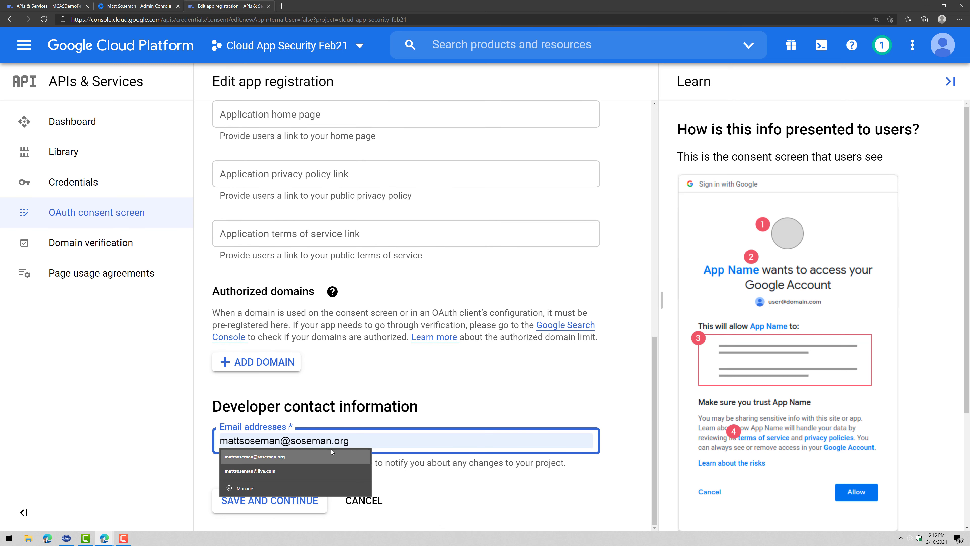
left_click(615, 458)
left_click(259, 441)
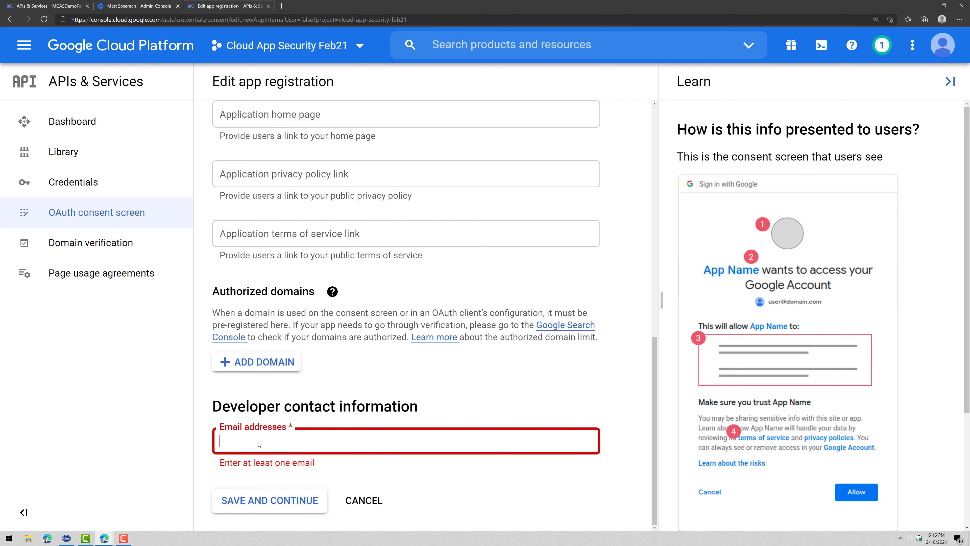
key("Down")
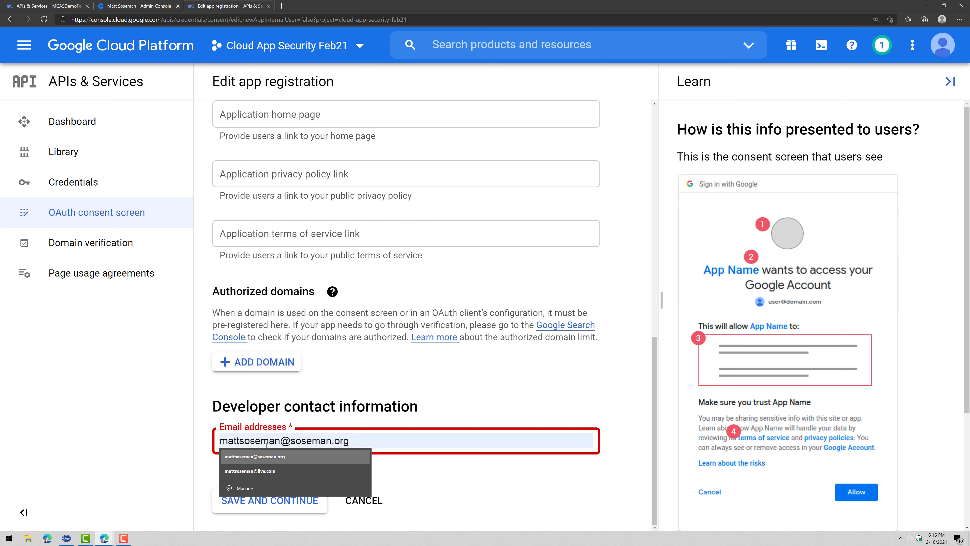
key("Return")
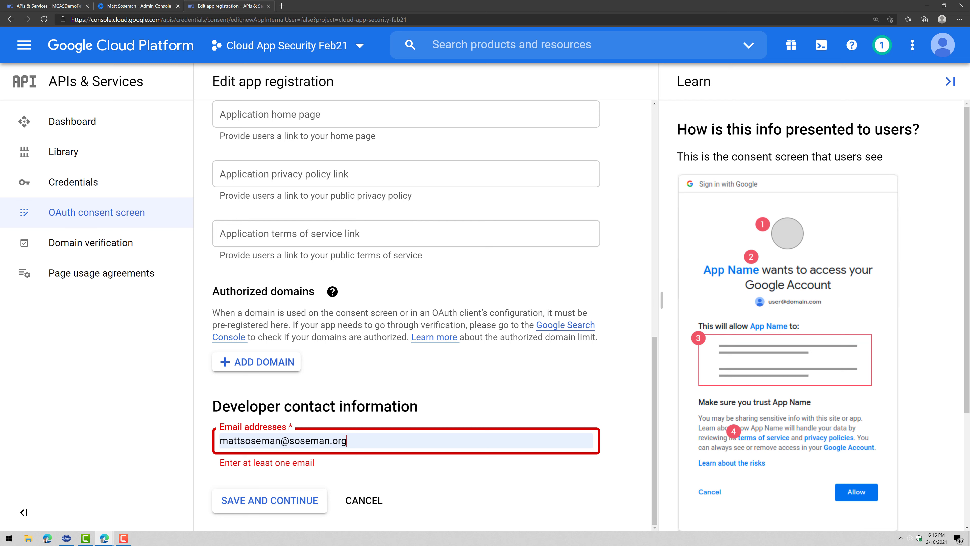
left_click(248, 499)
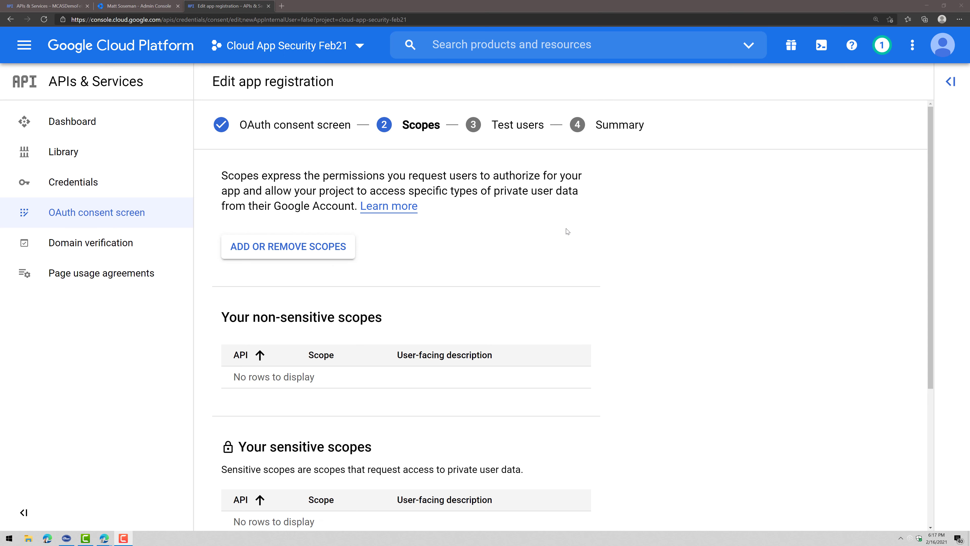
Complete the consent registration with no scopes and no test users, then review the Summary
scroll(567, 231, "down", 5)
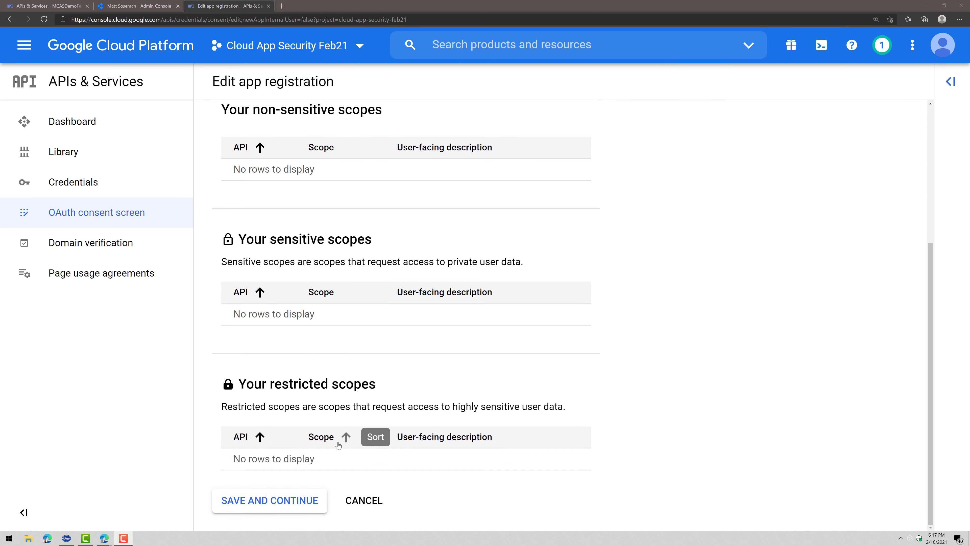
left_click(253, 501)
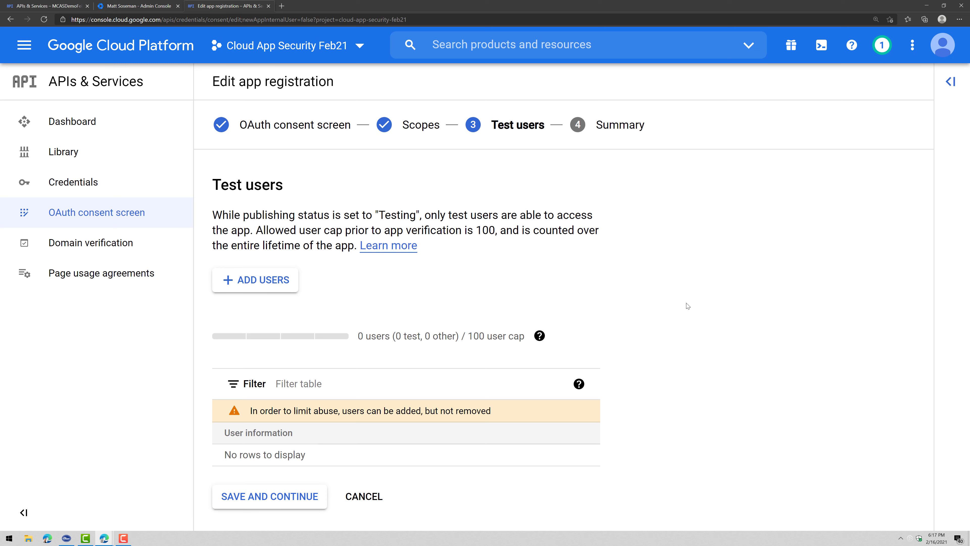
left_click(288, 501)
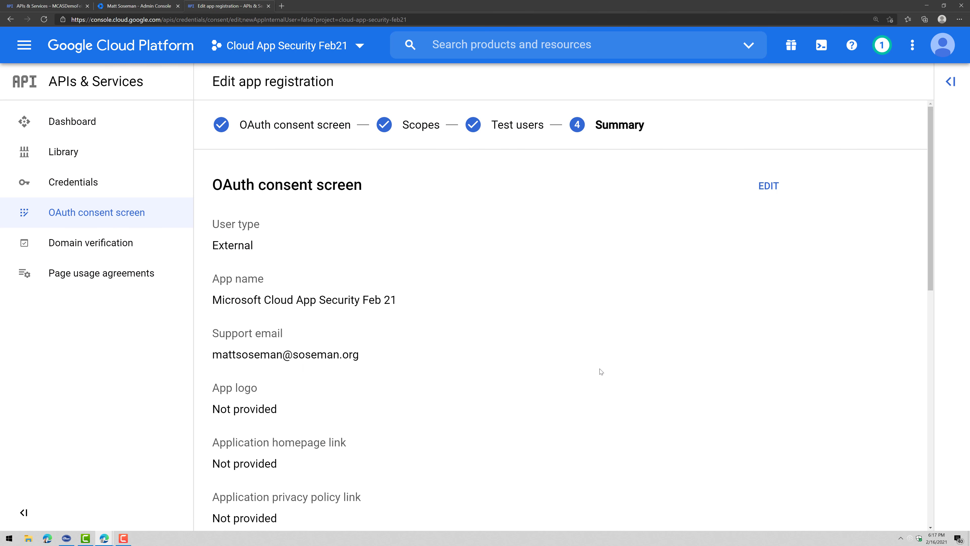
scroll(600, 373, "down", 10)
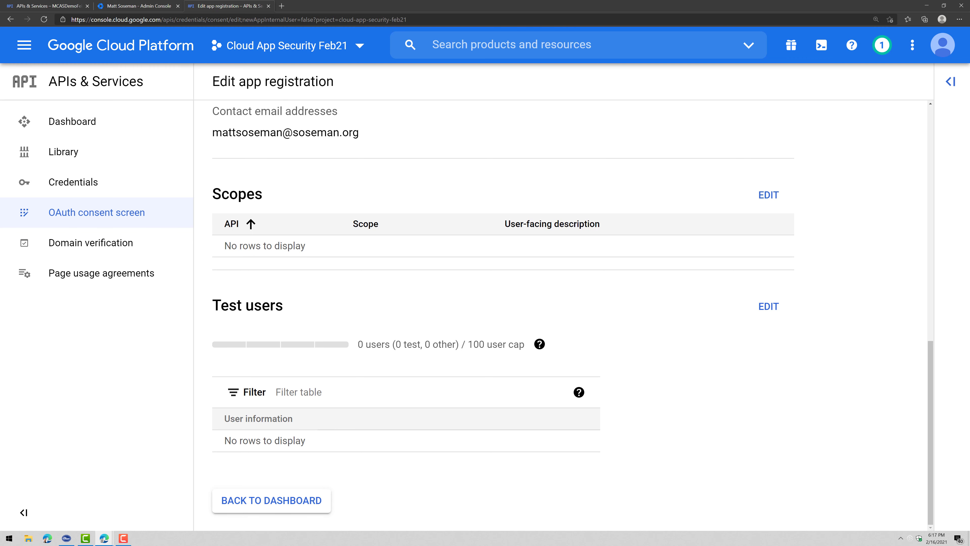
Check the guide's Credentials instructions and go to the project's Credentials page
key("alt+Tab")
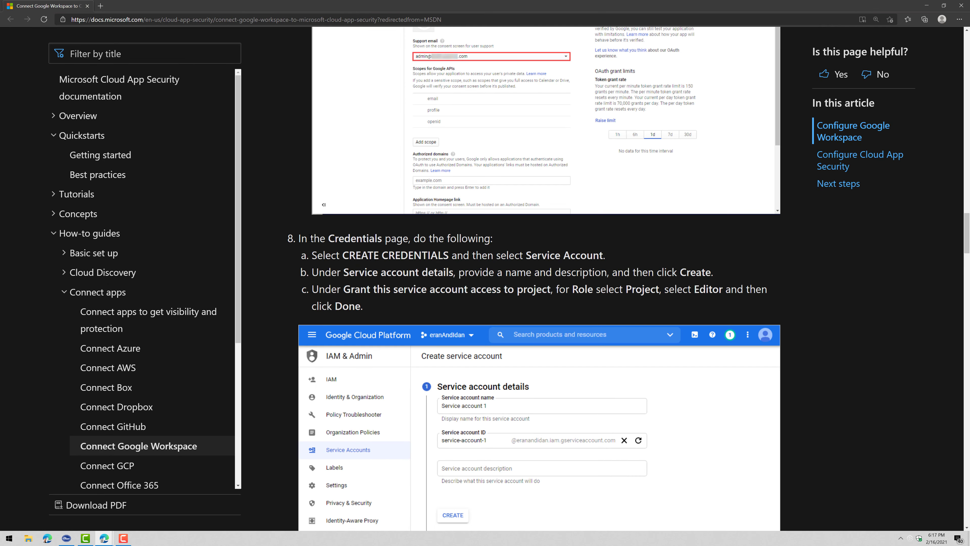
left_click_drag(302, 238, 493, 239)
key("alt+Tab")
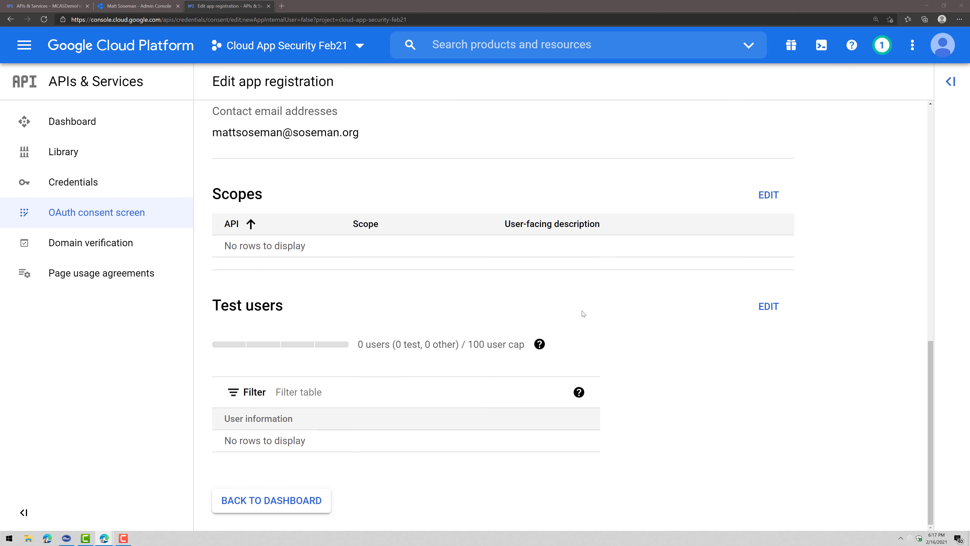
left_click(119, 193)
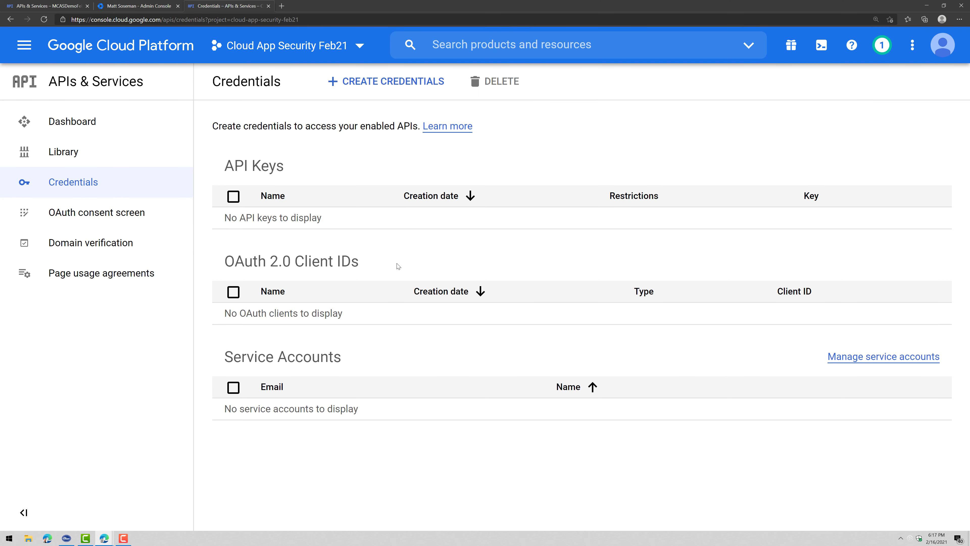
Create a service account named 'MCAS FEB21SA' with description 'MCAS Service Account'
left_click(396, 82)
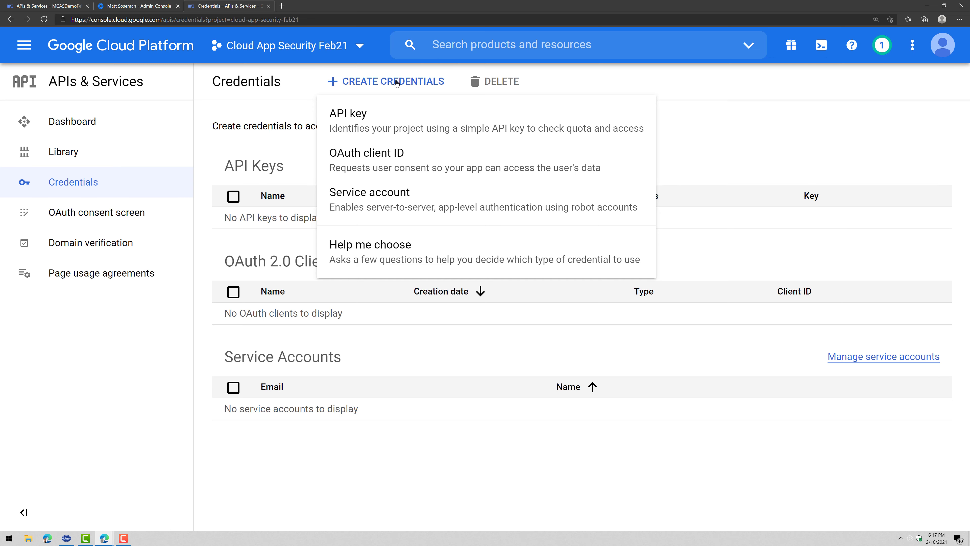
left_click(425, 208)
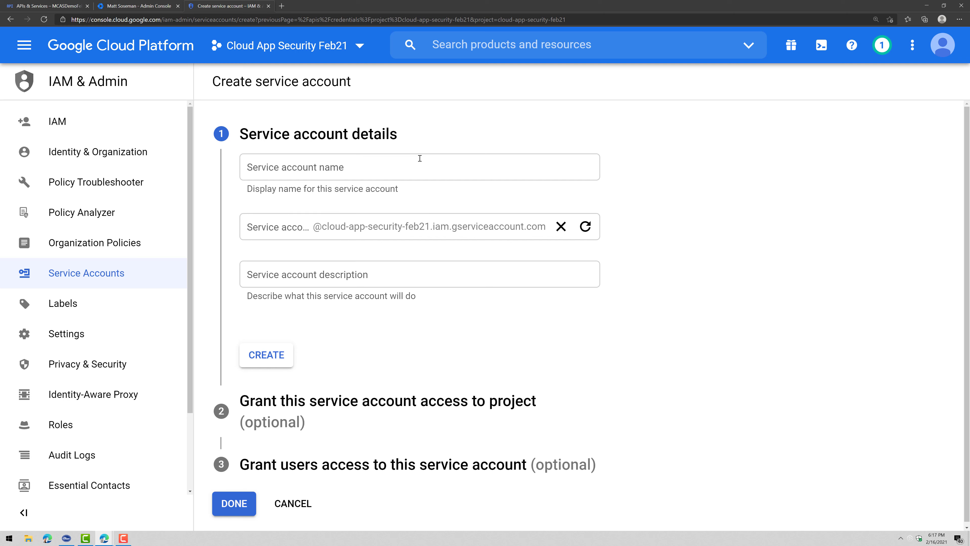
left_click(419, 158)
type("MCAS")
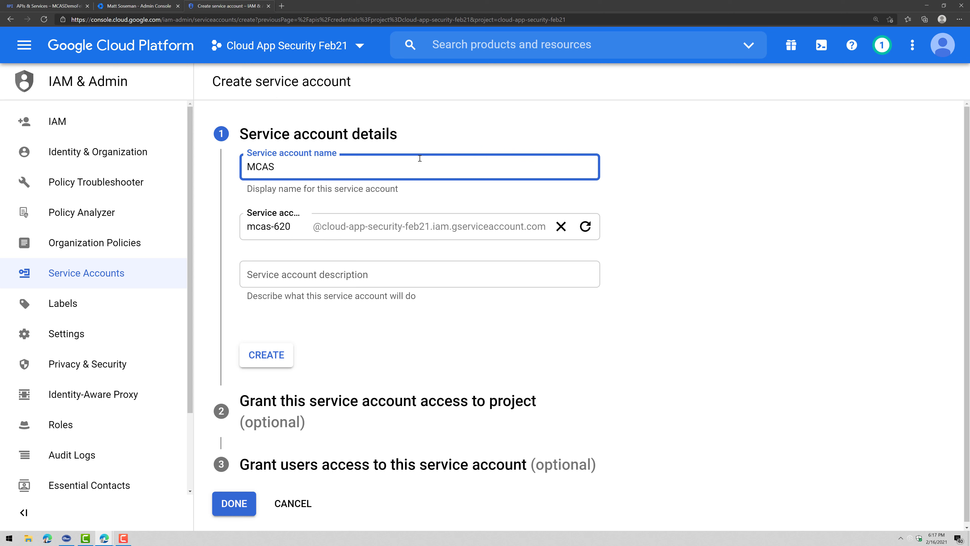
type(" FEB21SA")
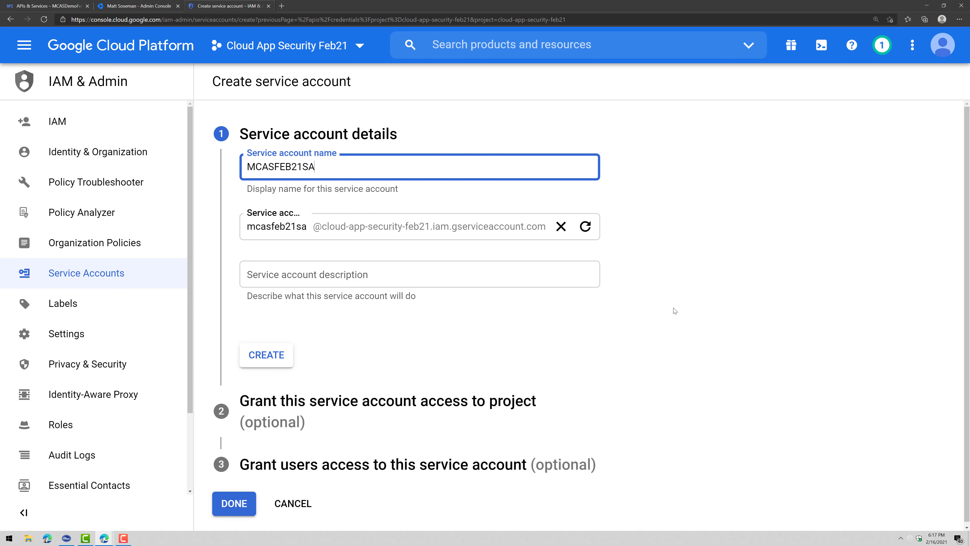
left_click(426, 260)
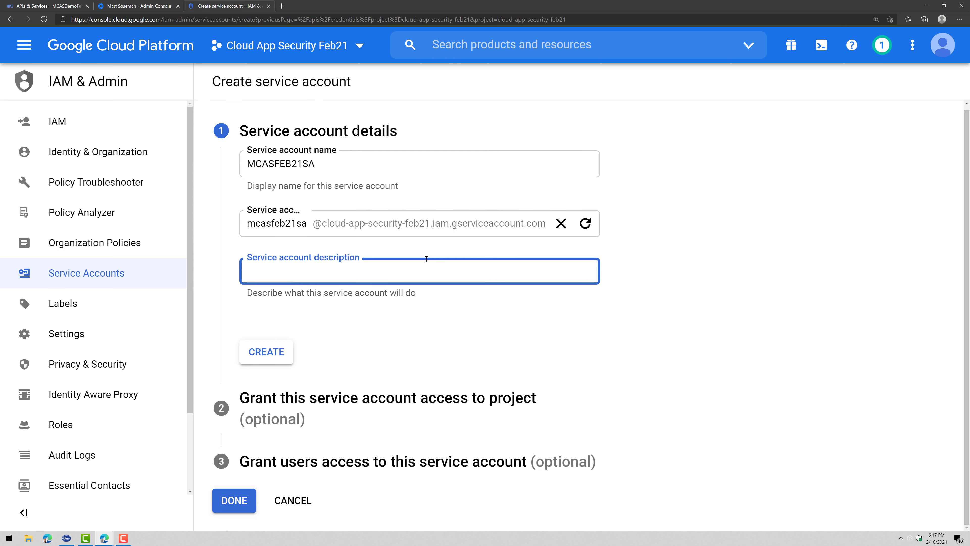
type("MCAS Service Account")
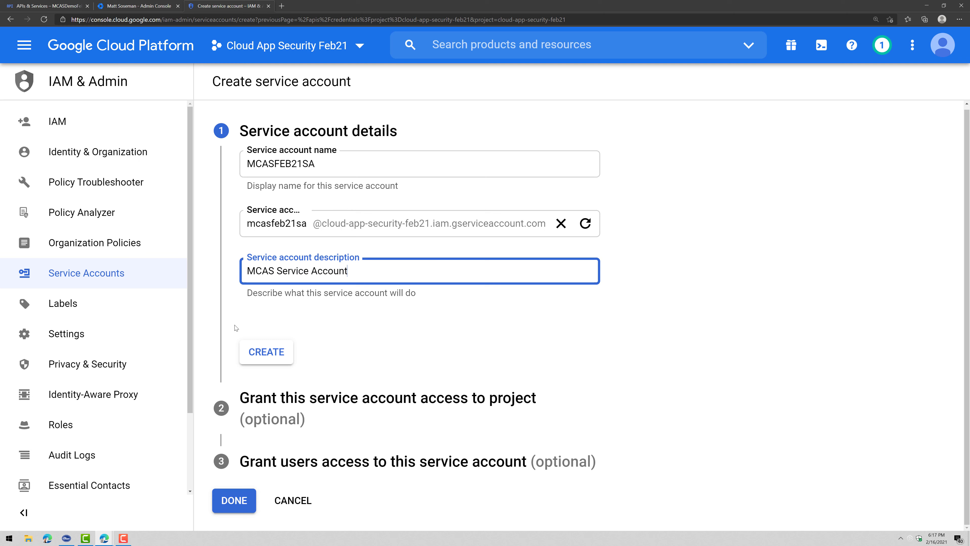
left_click(264, 352)
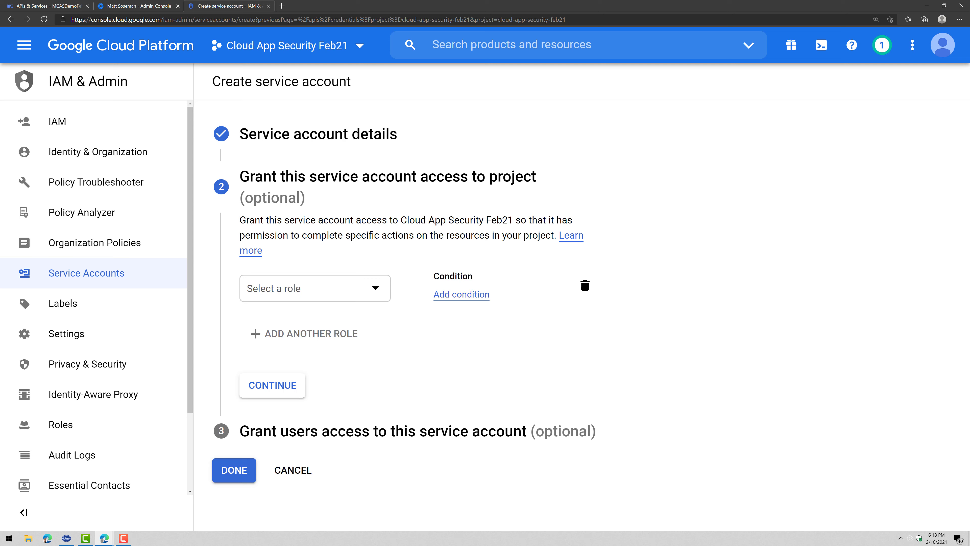
Grant MCASFEB21SA the Project > Editor role and finish creating the service account
left_click_drag(255, 176, 536, 177)
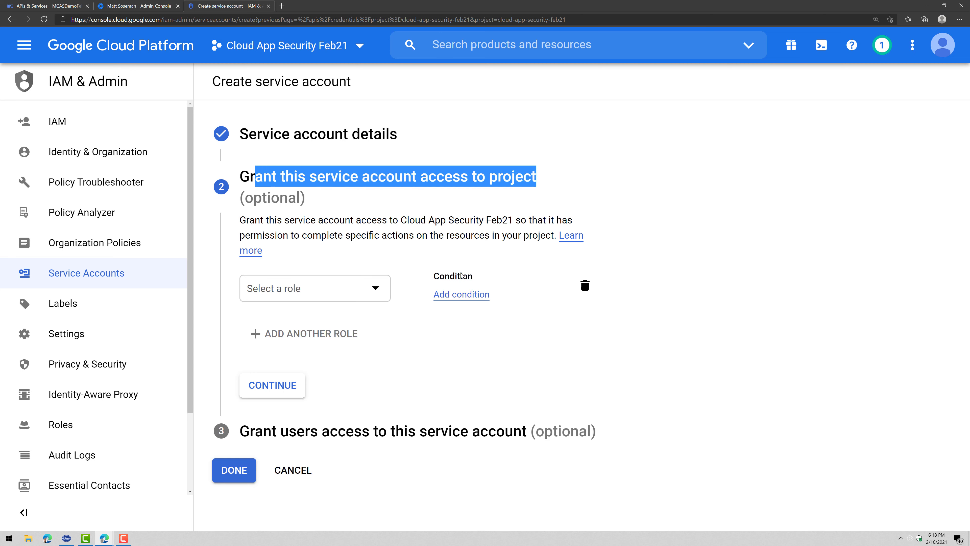
left_click(367, 289)
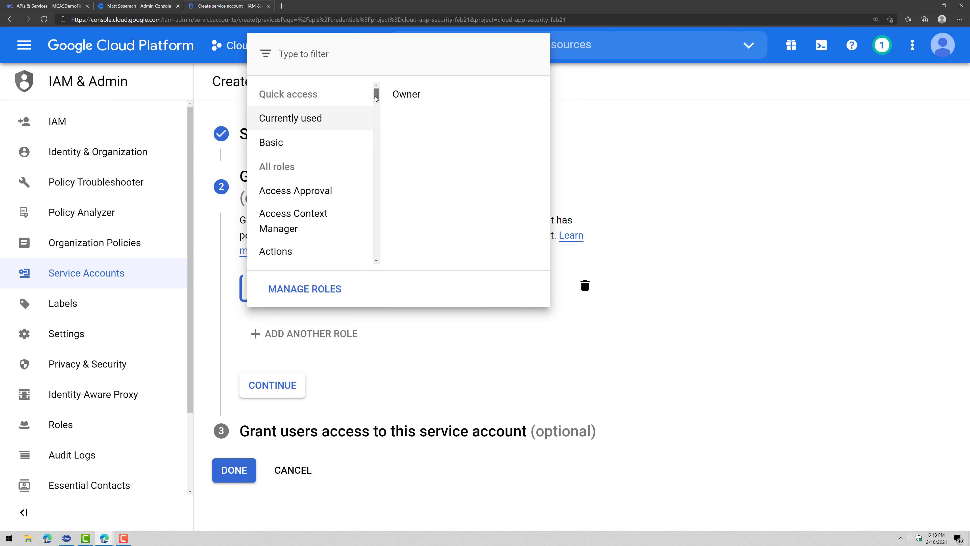
left_click_drag(376, 99, 363, 226)
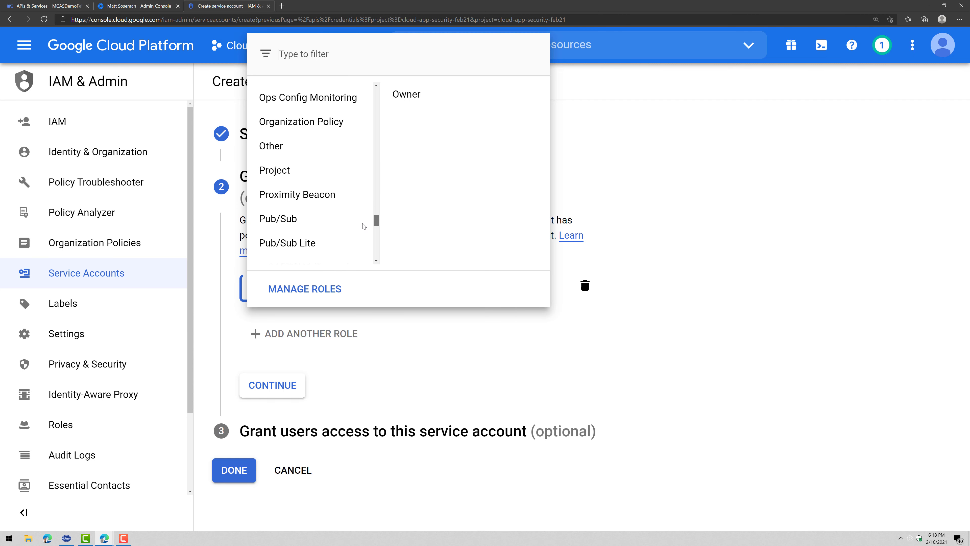
left_click(314, 171)
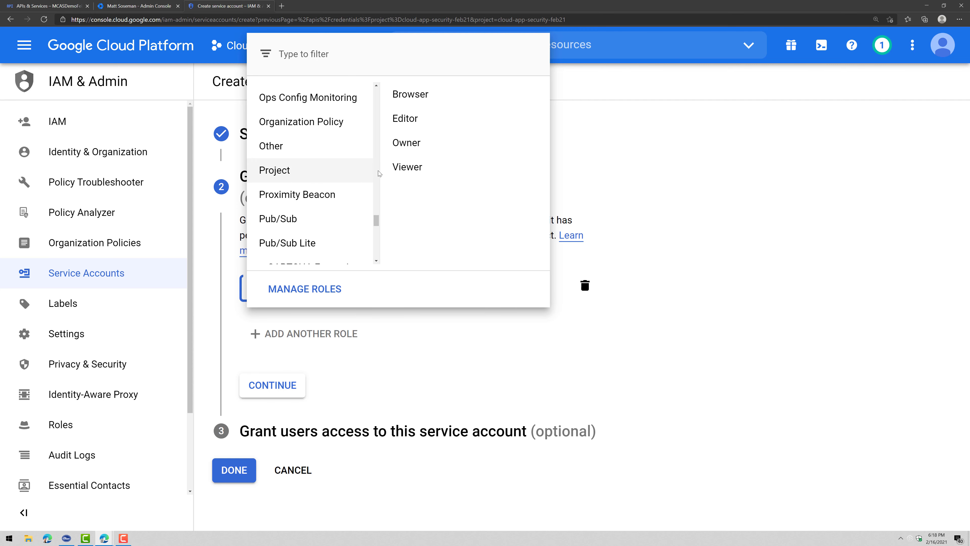
left_click(425, 132)
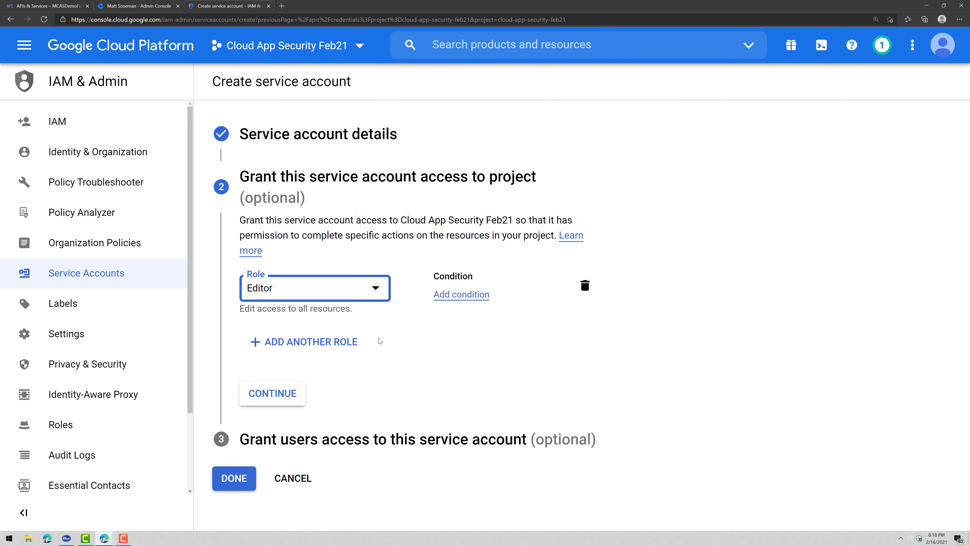
left_click(297, 392)
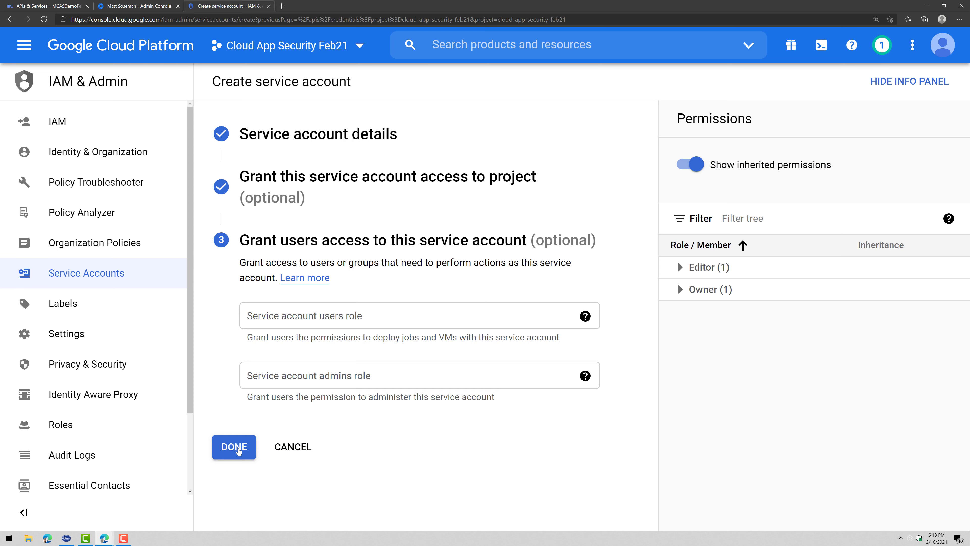
left_click(237, 450)
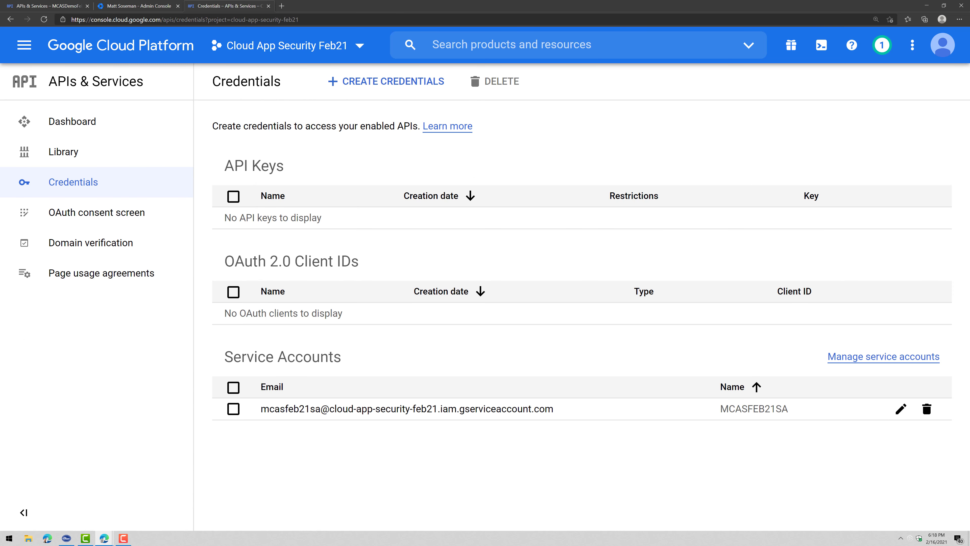
Read the guide's step on editing the service account, then bring up the Windows Run prompt
key("alt+Tab")
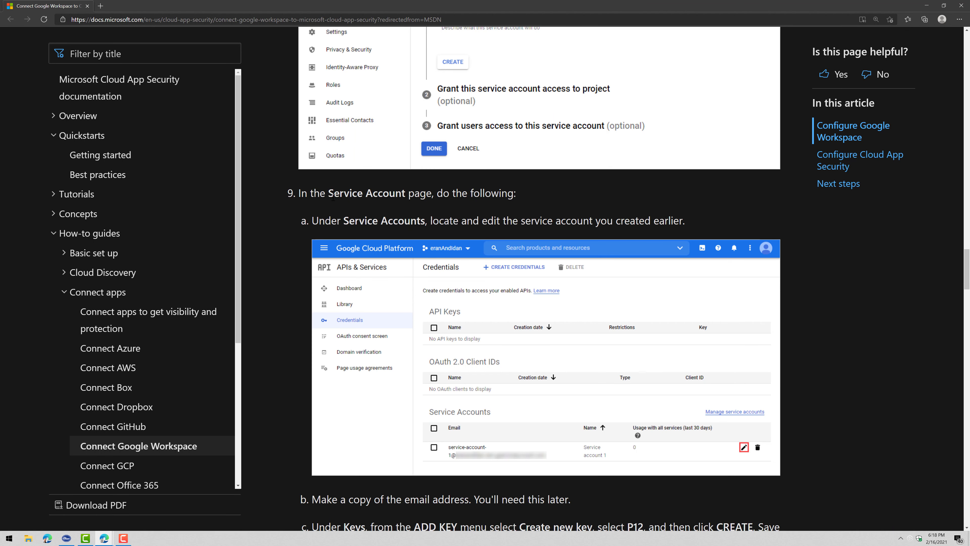
left_click_drag(311, 220, 606, 338)
scroll(598, 342, "down", 2)
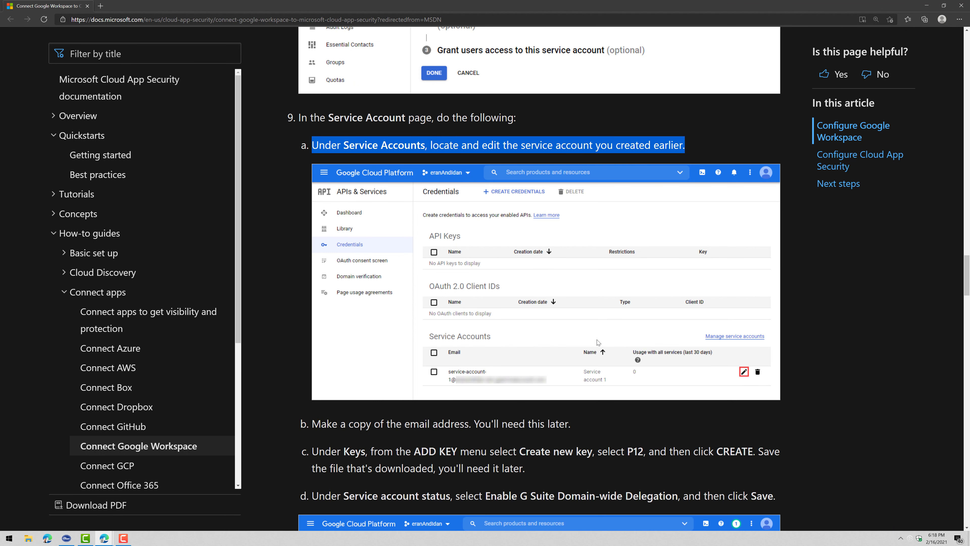
key("alt+Tab")
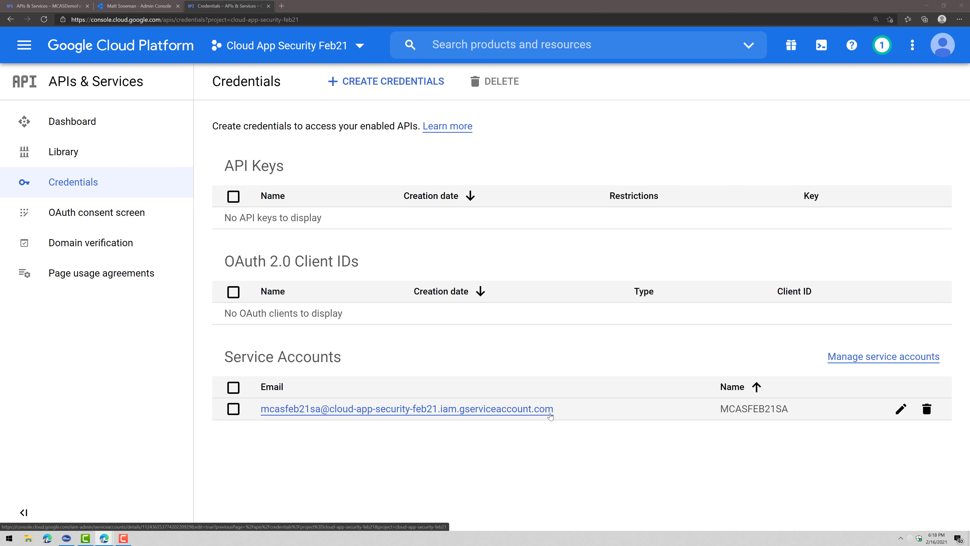
key("super+r")
Launch Notepad and open the MCASFEB21SA service account's details page
type("notepad")
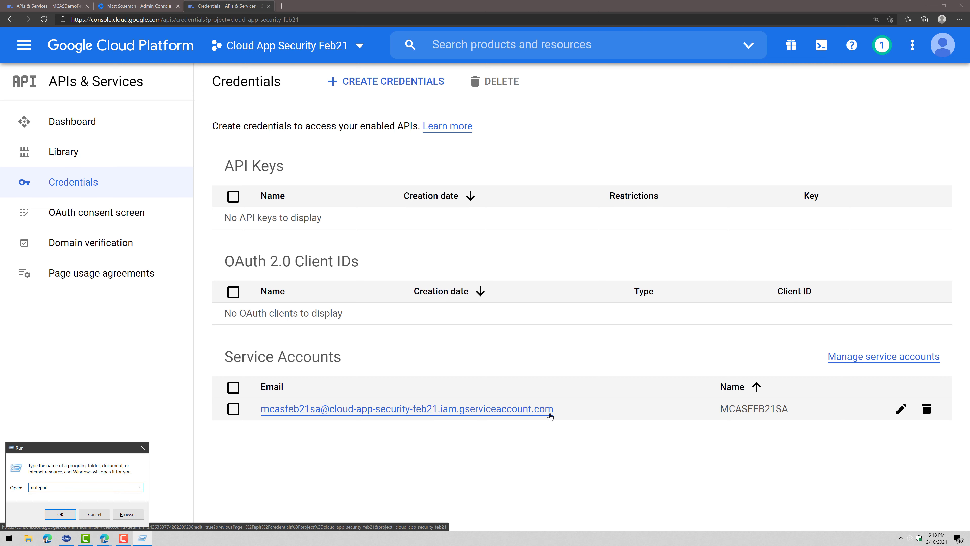
key("Return")
left_click(348, 353)
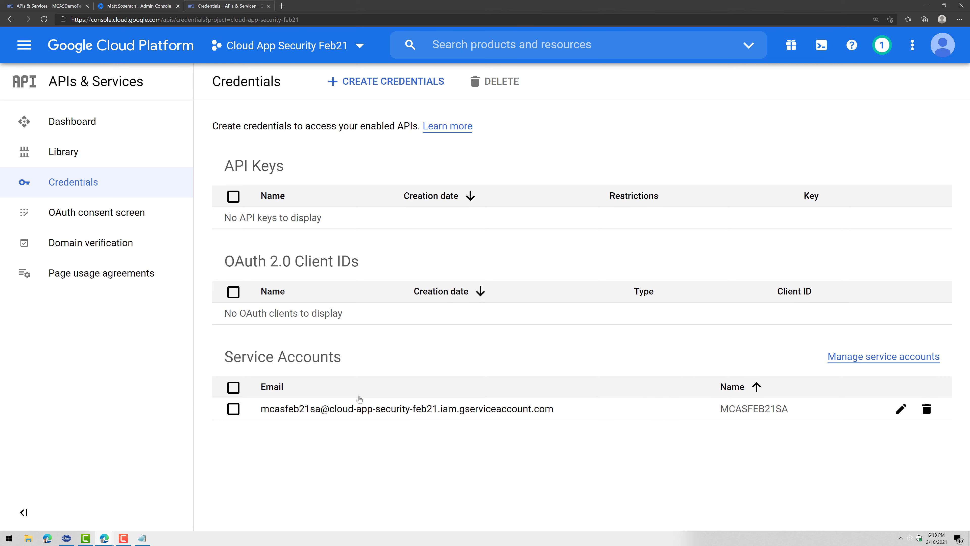
left_click(361, 408)
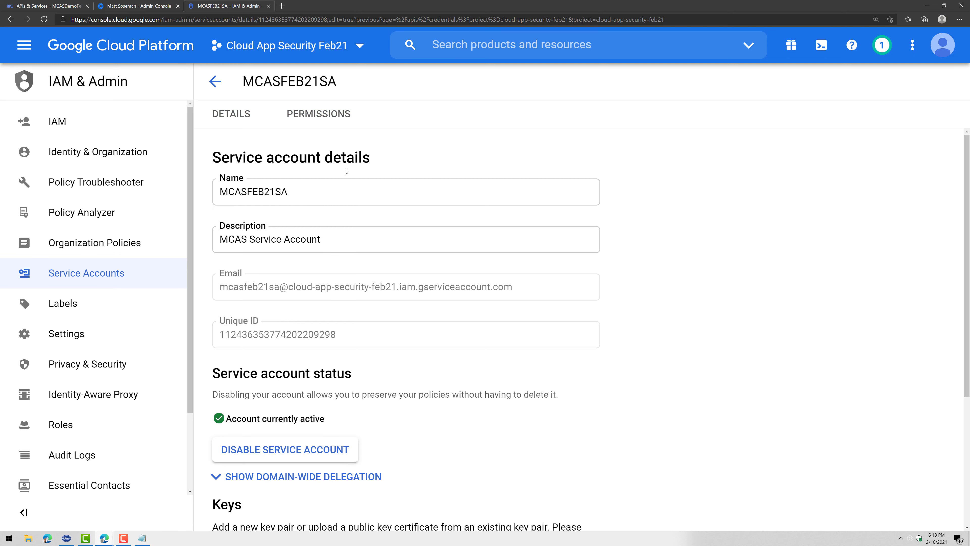
Copy the service account's email address into Notepad, then scroll down to the Keys section
left_click_drag(531, 292, 223, 289)
triple_click(221, 283)
left_click(142, 538)
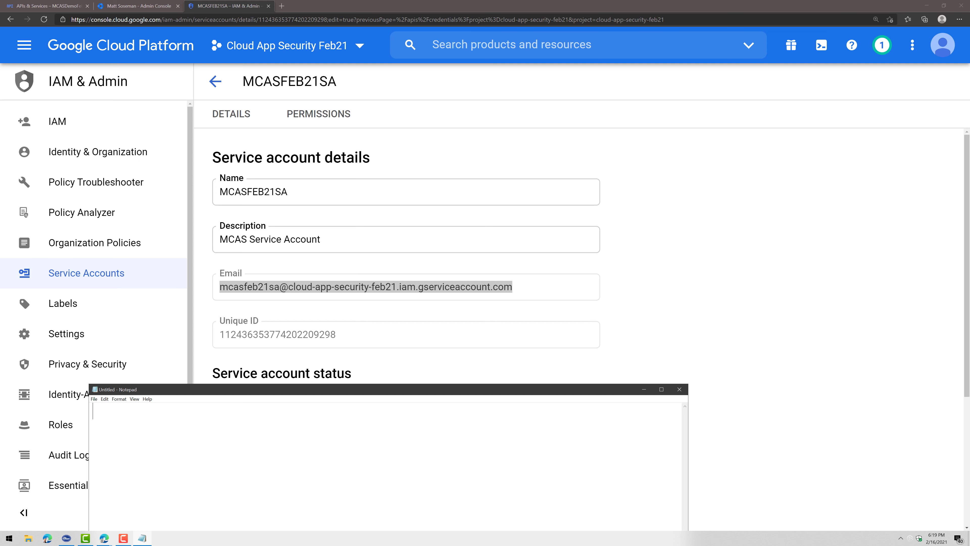
left_click(142, 537)
right_click(408, 286)
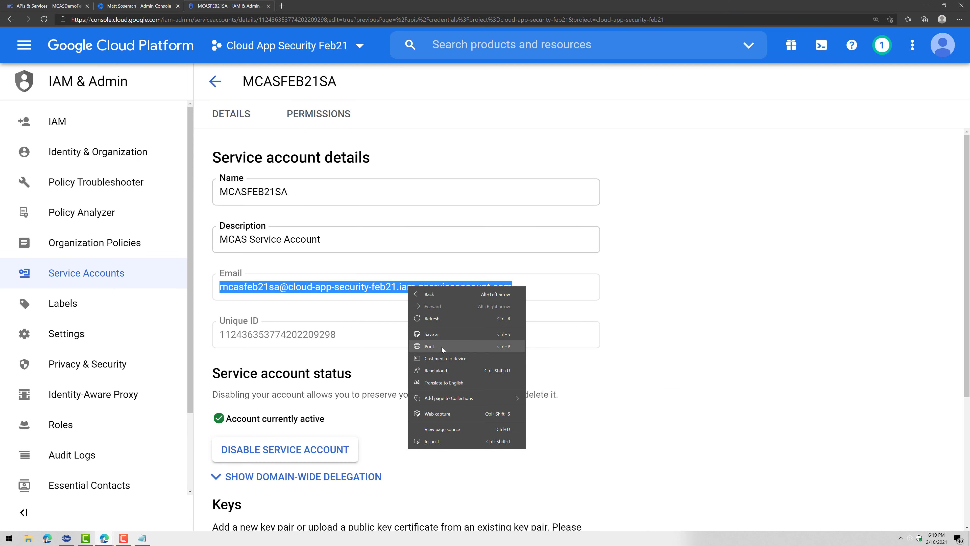
left_click(580, 283)
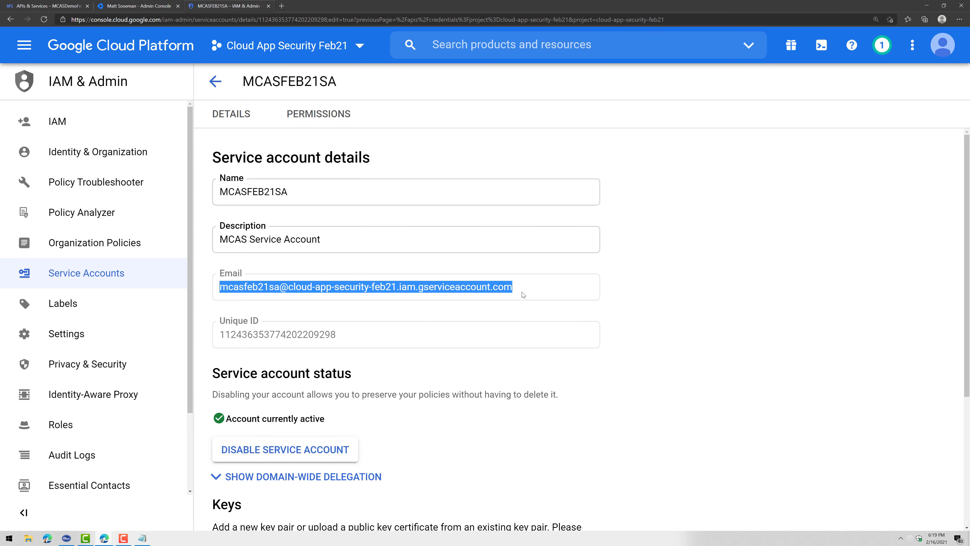
left_click(144, 538)
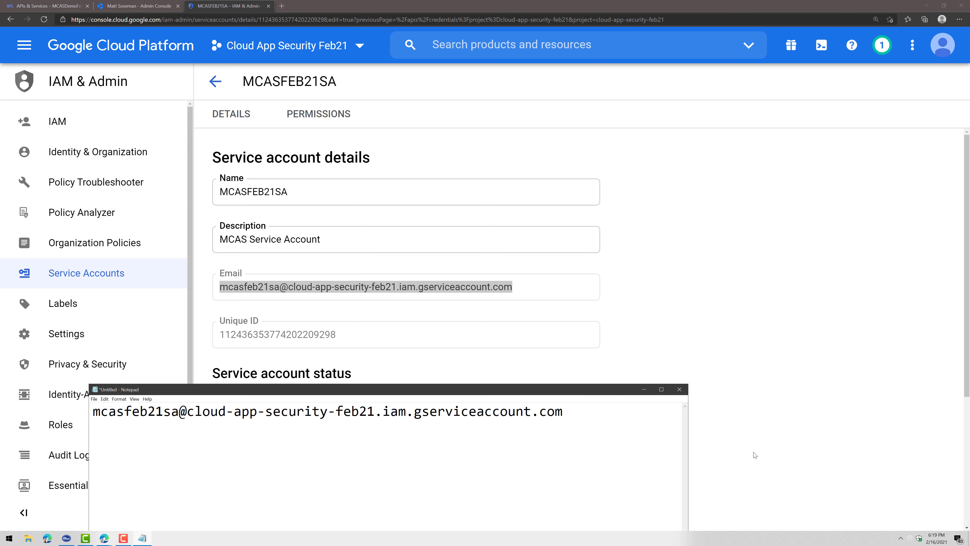
left_click(793, 375)
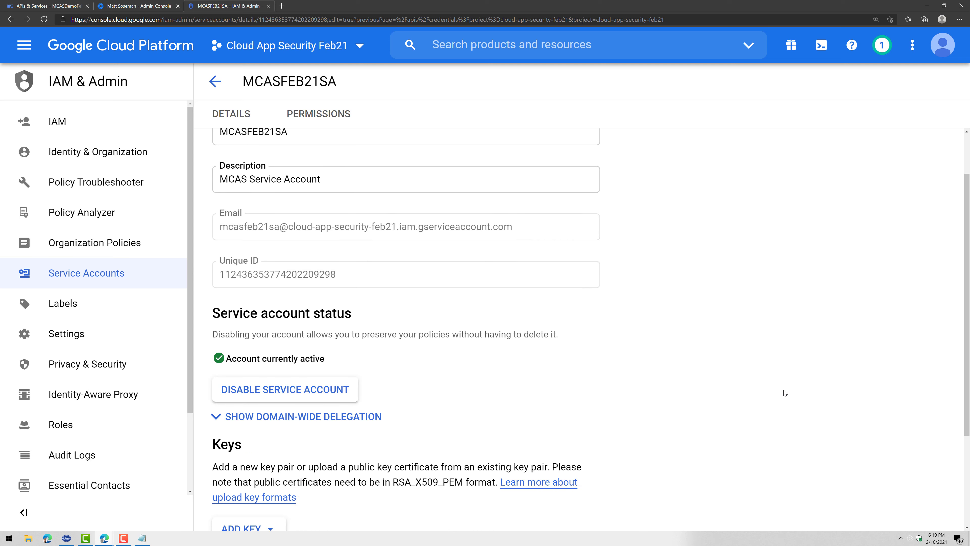
scroll(711, 384, "down", 3)
scroll(284, 378, "down", 2)
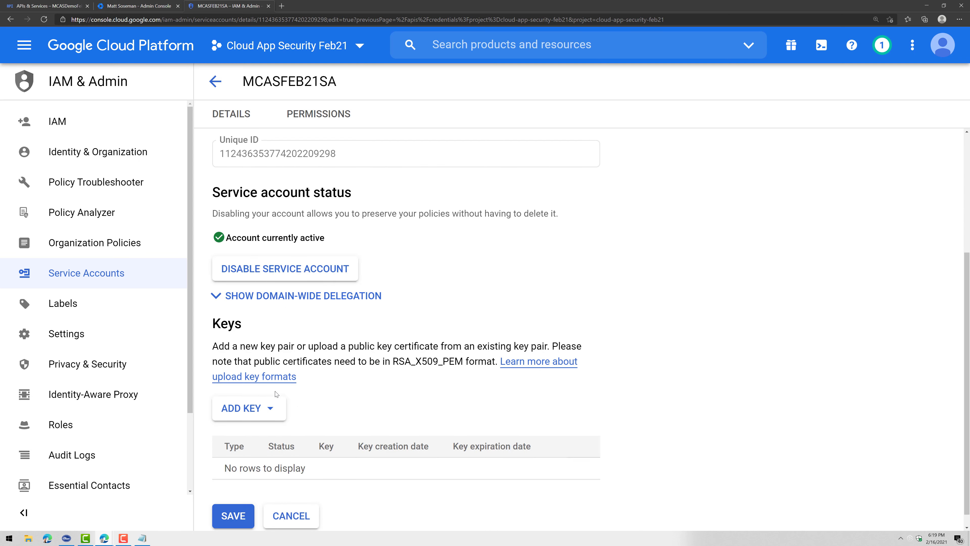
Create and download a new P12 private key for the service account
left_click(264, 405)
left_click(267, 438)
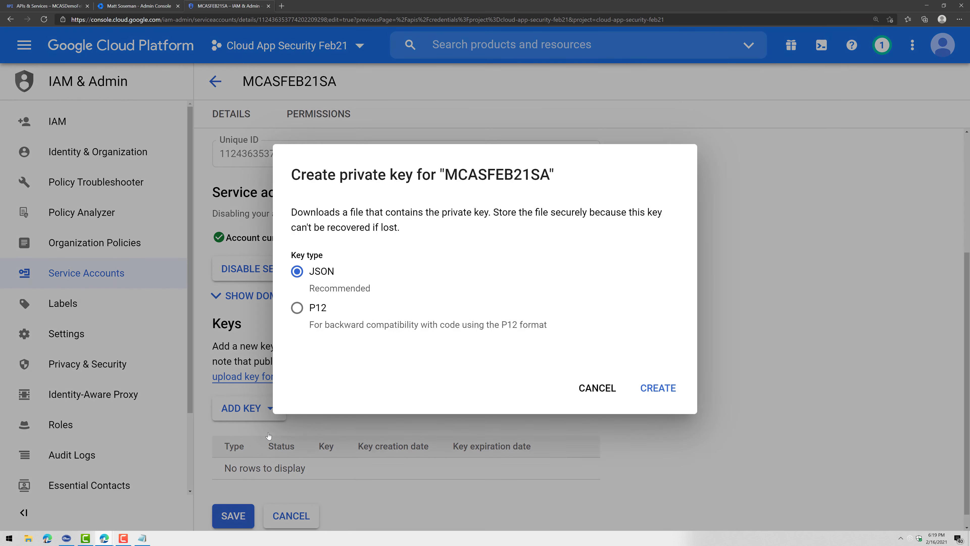
left_click(311, 317)
left_click(651, 389)
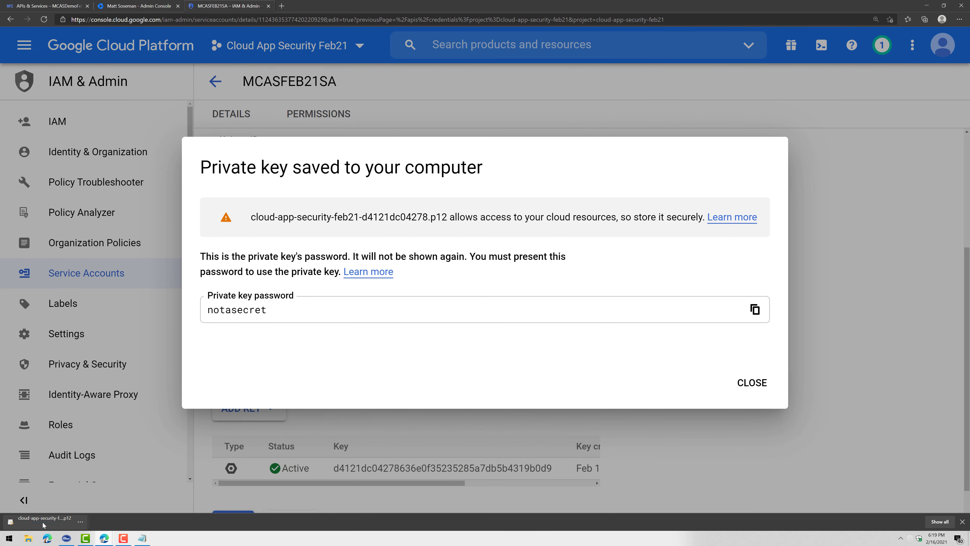
left_click(745, 382)
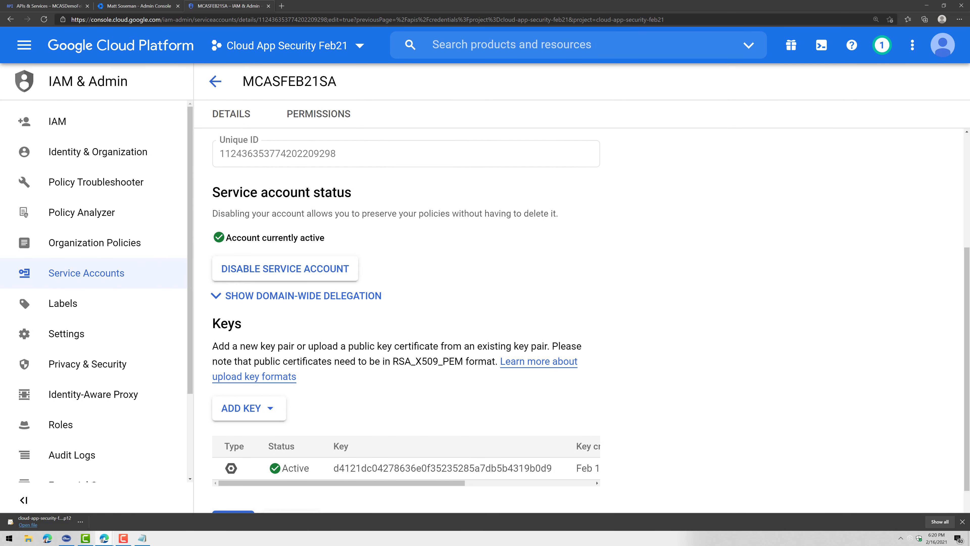
Enable G Suite Domain-wide Delegation for the service account and save
left_click(355, 302)
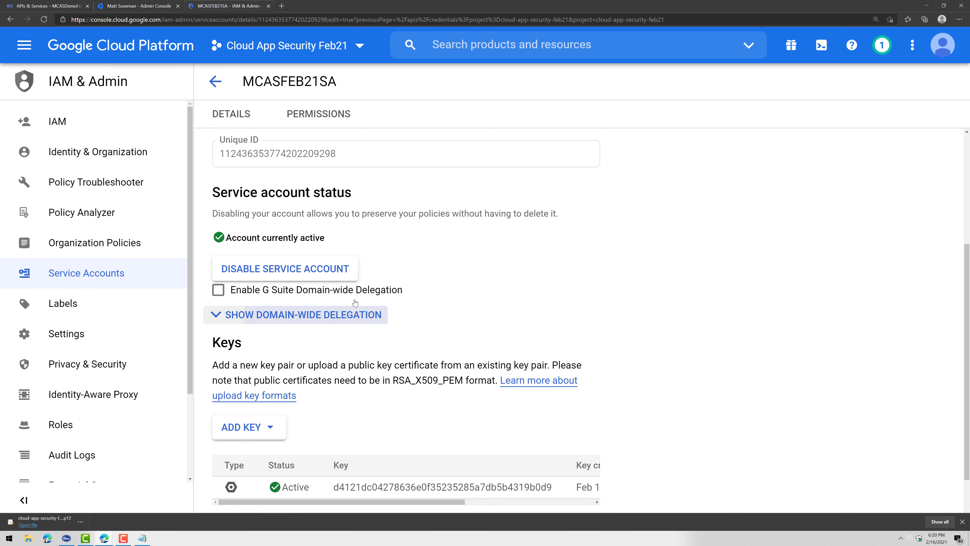
left_click(257, 296)
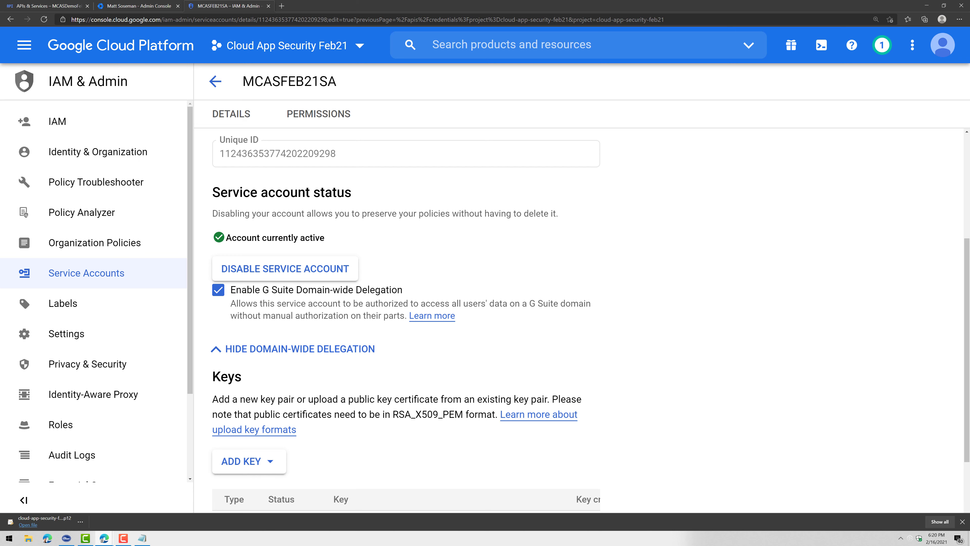
scroll(732, 389, "down", 2)
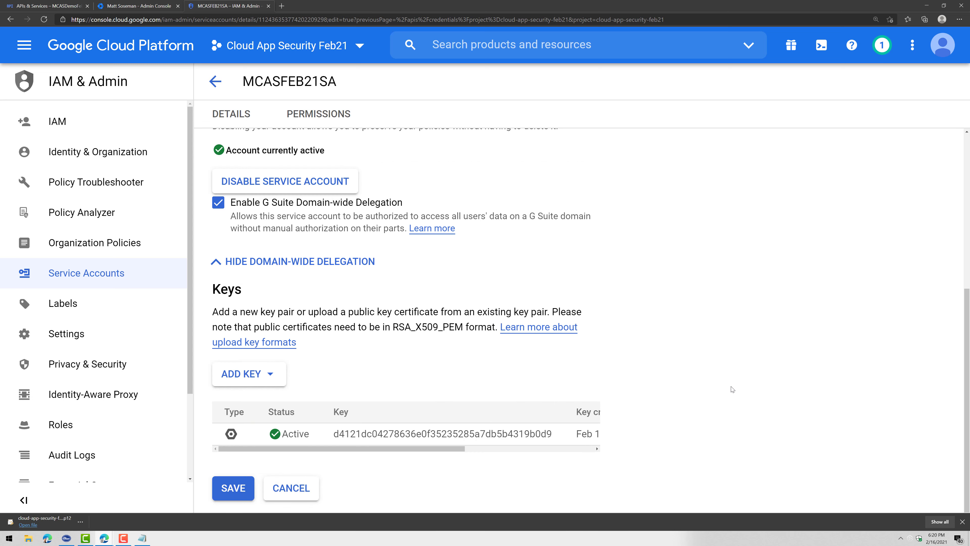
left_click(232, 487)
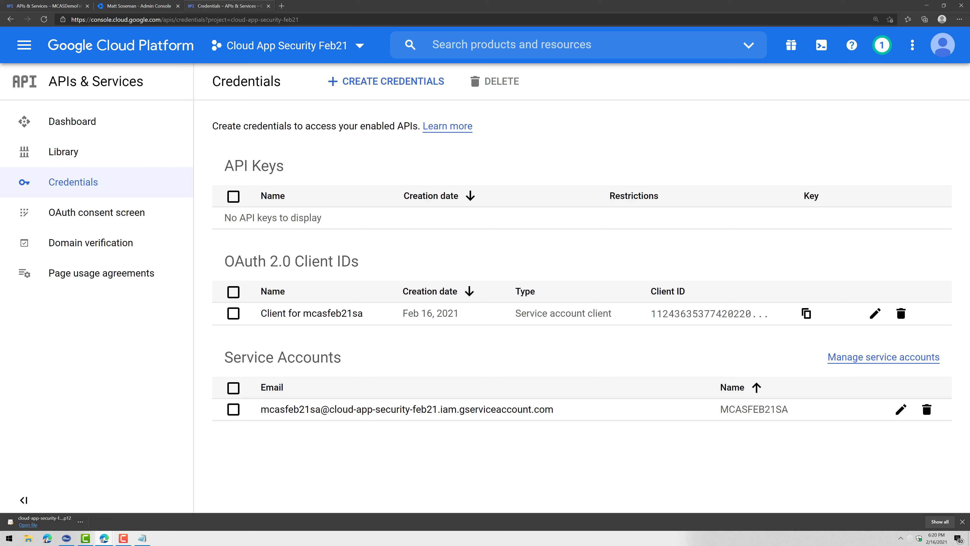
Load admin.google.com in a new tab and confirm your identity
left_click(282, 6)
type("admin.google.com")
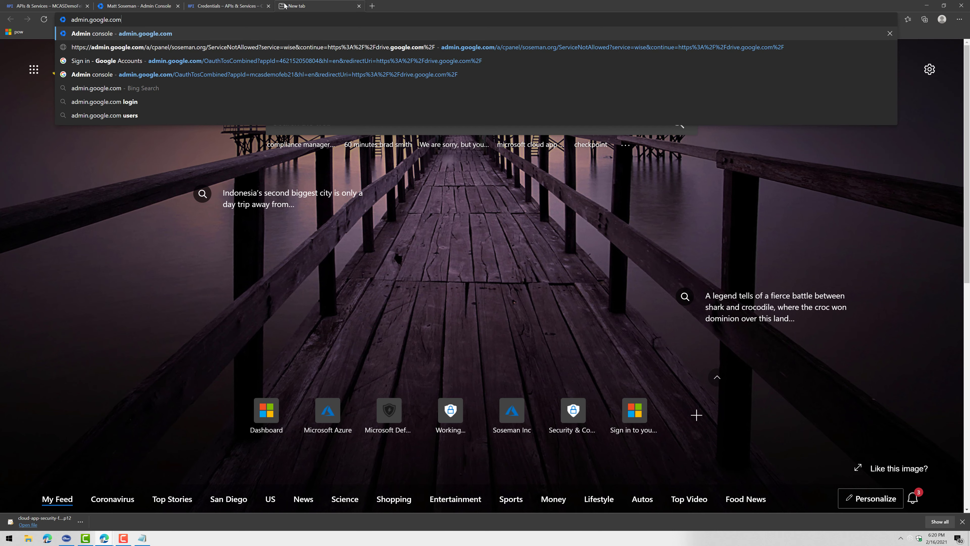
key("Return")
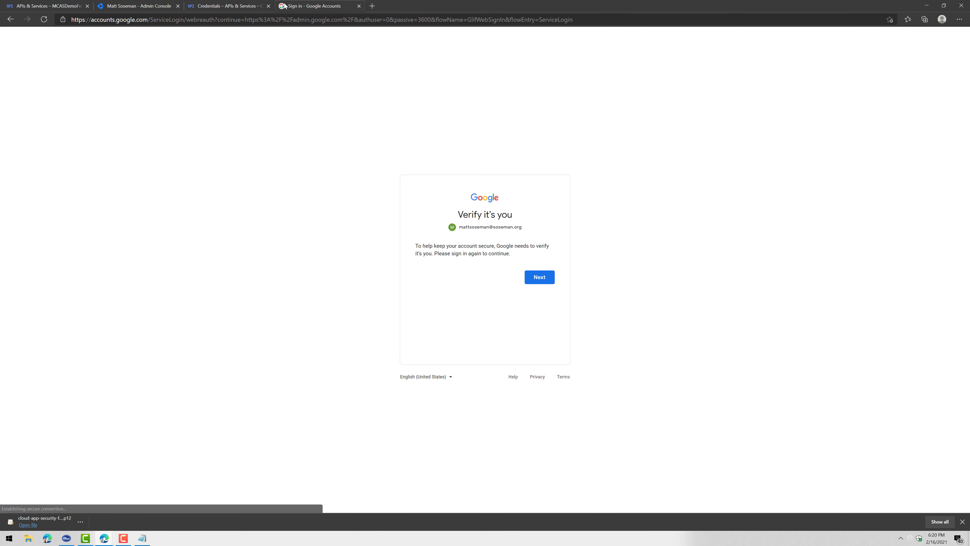
left_click(539, 277)
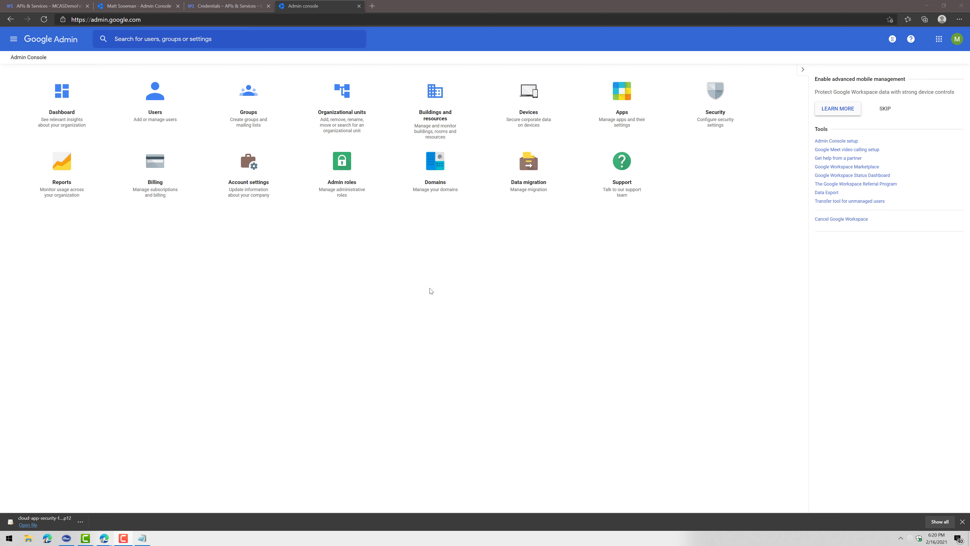
Go to Security > API controls > Manage Domain Wide Delegation
scroll(430, 291, "up", 2)
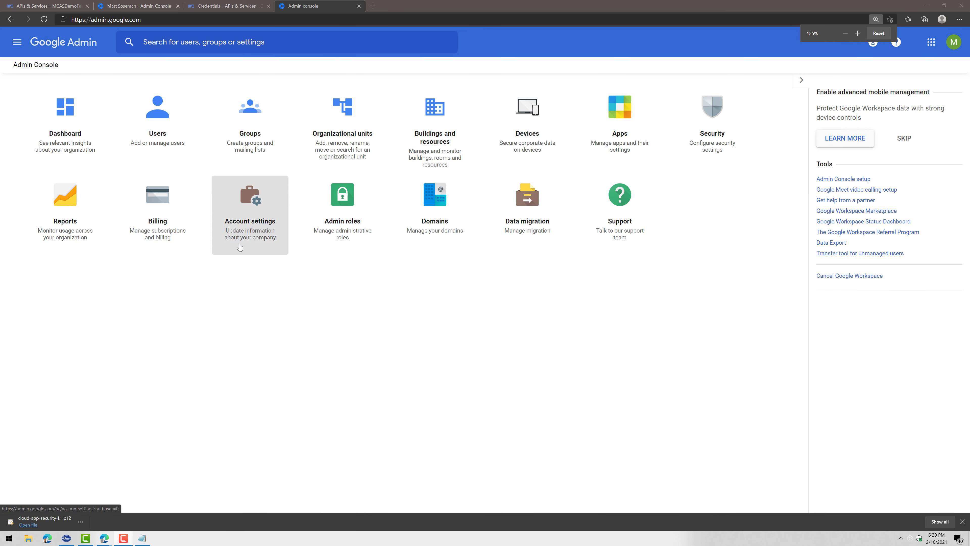
left_click(683, 140)
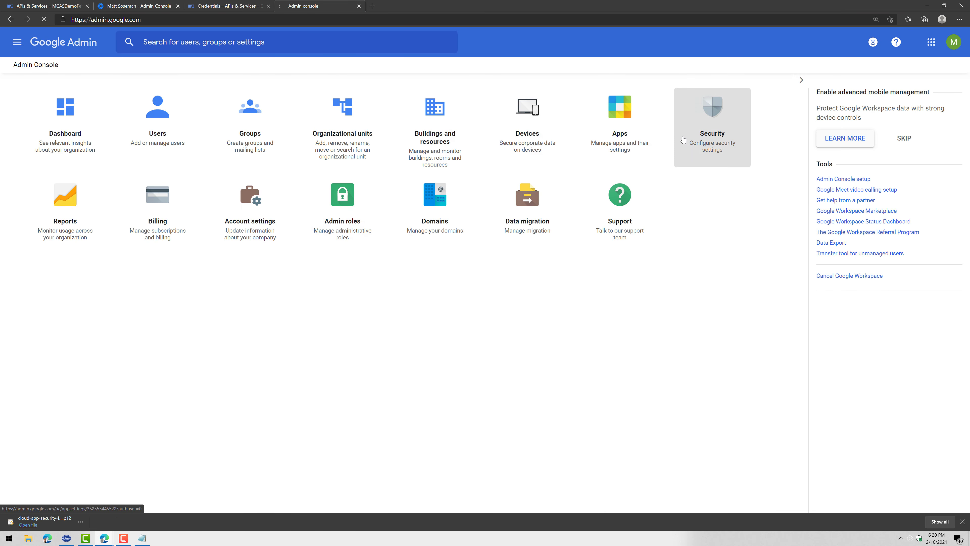
scroll(358, 427, "down", 10)
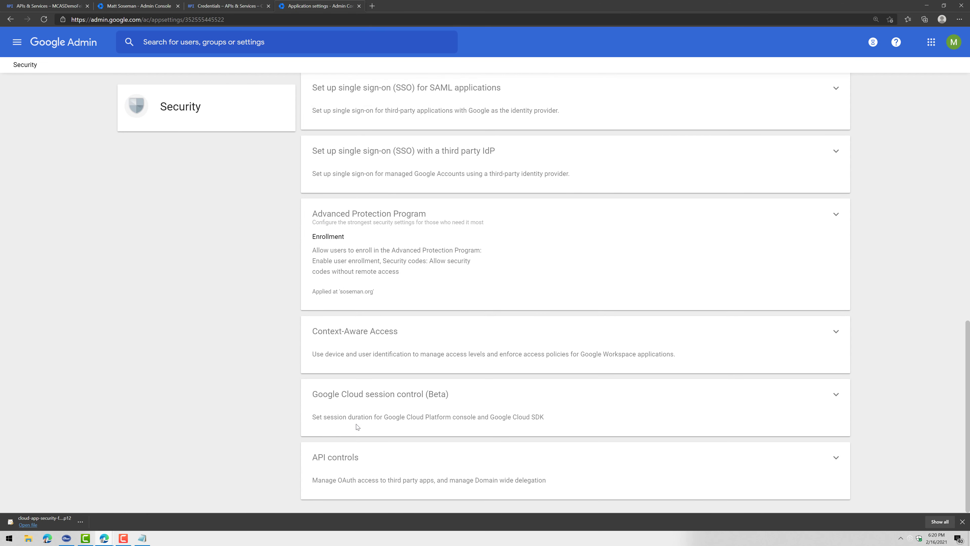
left_click(406, 468)
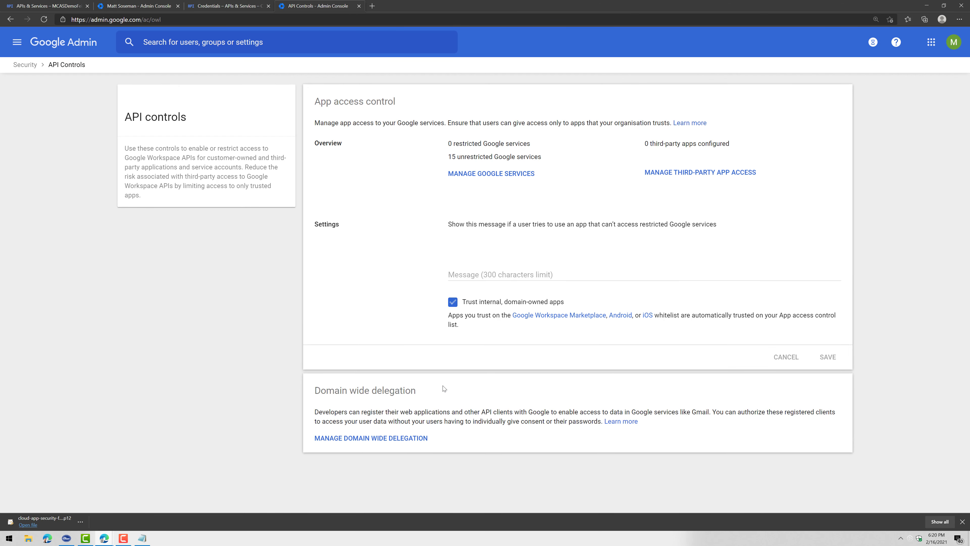
left_click(393, 439)
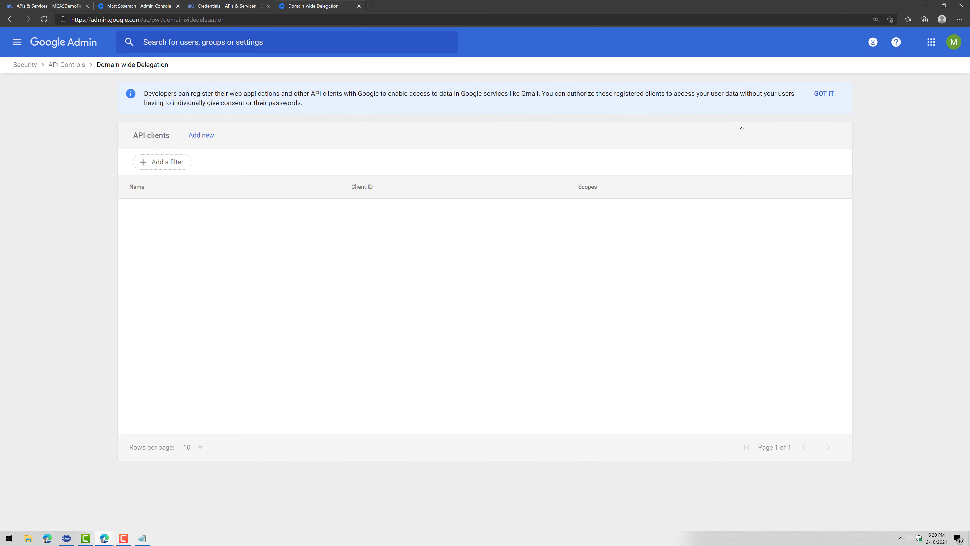
Start adding a new API client and check the setup guide's Client ID instructions
left_click(197, 138)
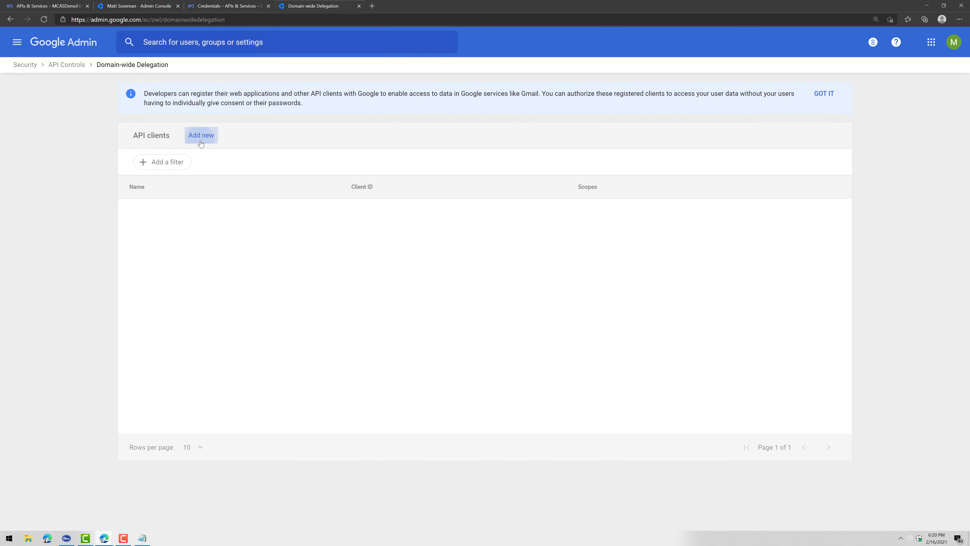
key("alt+Tab")
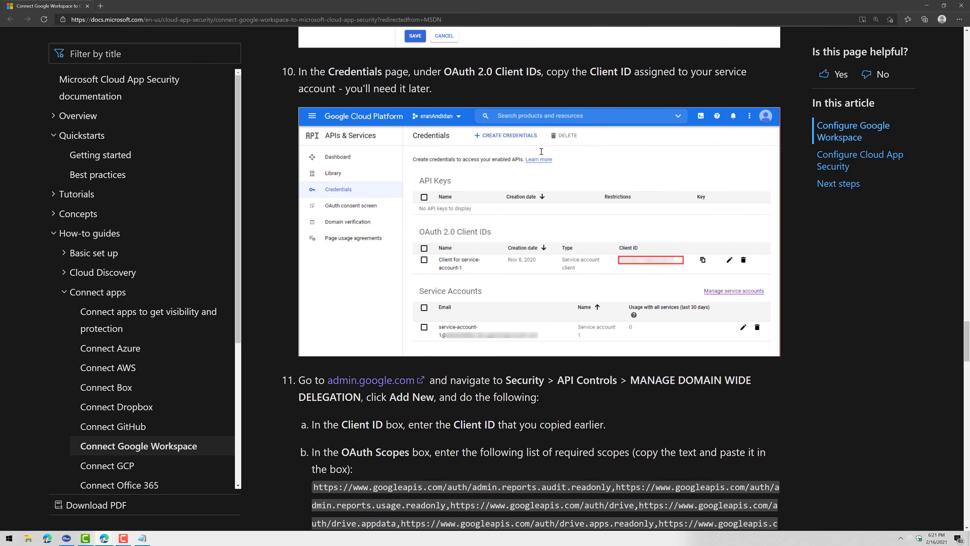
scroll(541, 153, "down", 3)
scroll(381, 289, "down", 2)
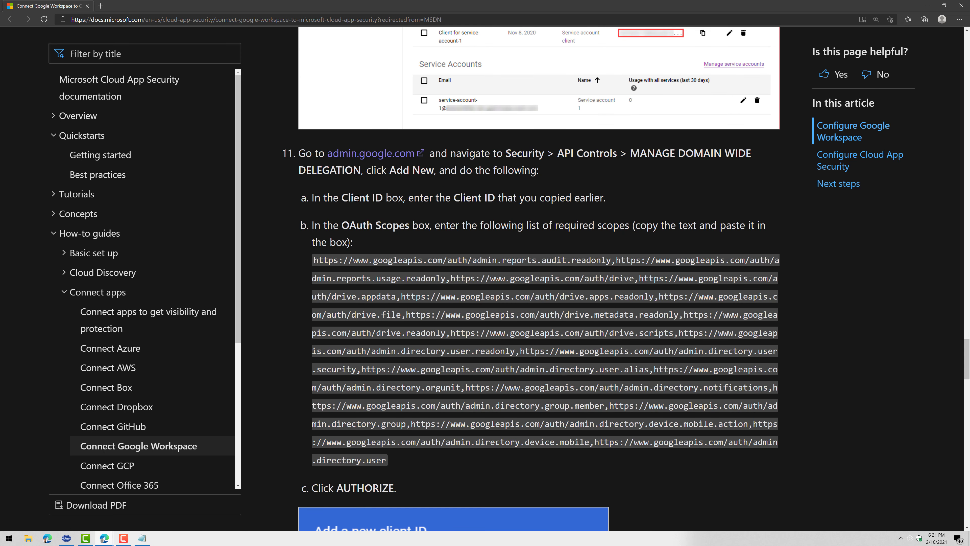
left_click_drag(420, 198, 600, 199)
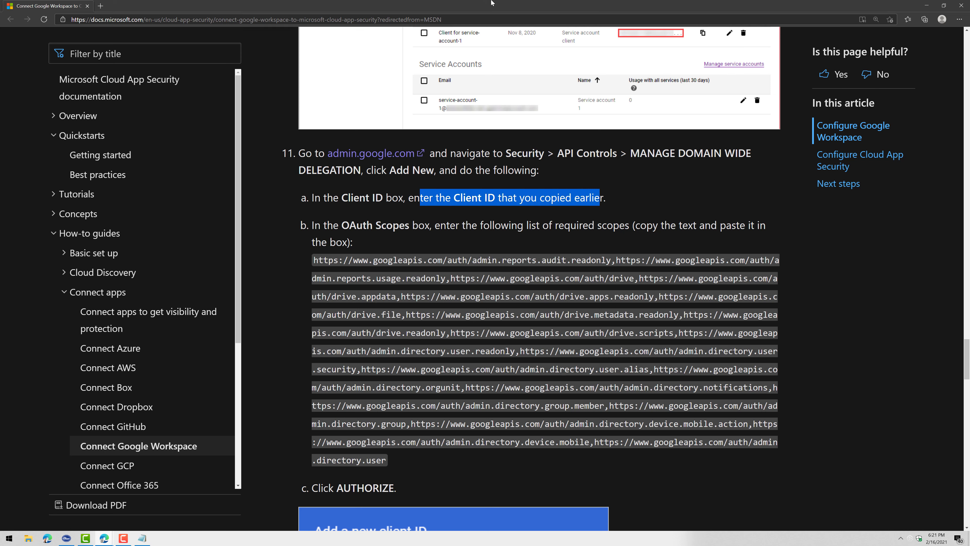
key("alt+Tab")
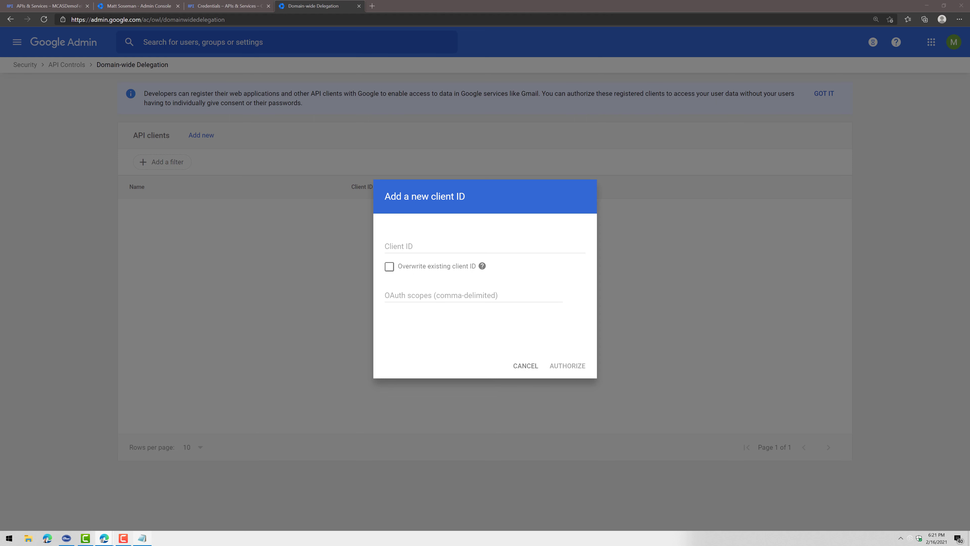
key("alt+Tab")
key("alt+Tab")
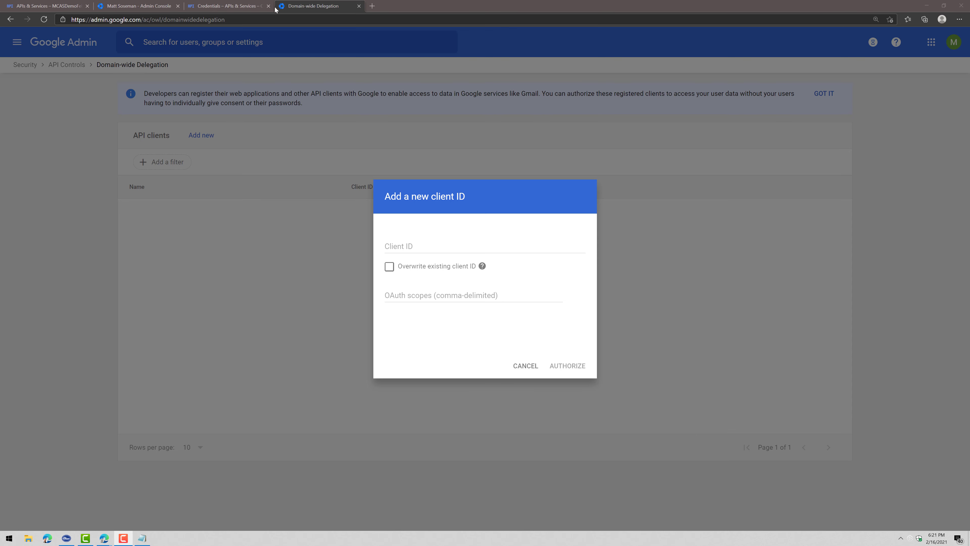
Copy the service account's OAuth Client ID, note it in Notepad, and paste it into the new client
left_click(228, 6)
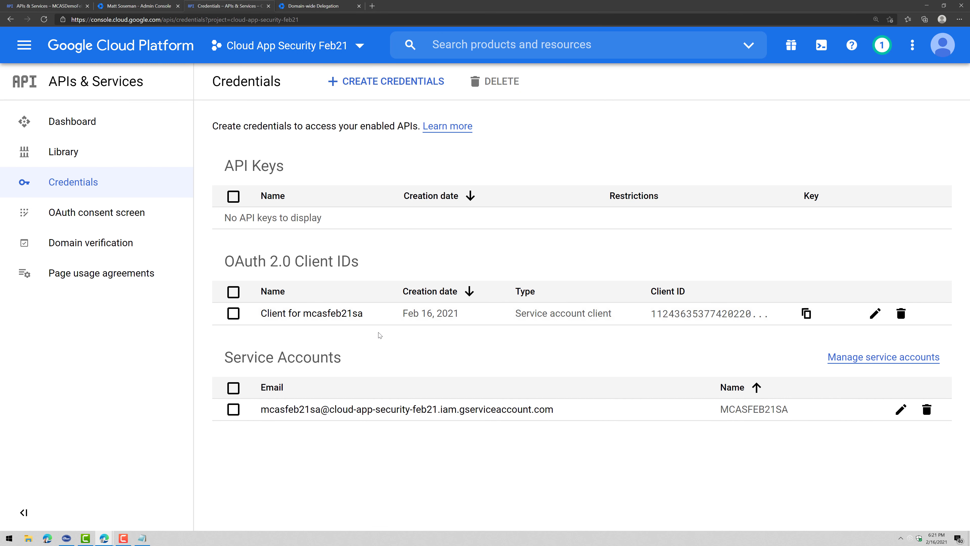
left_click(339, 320)
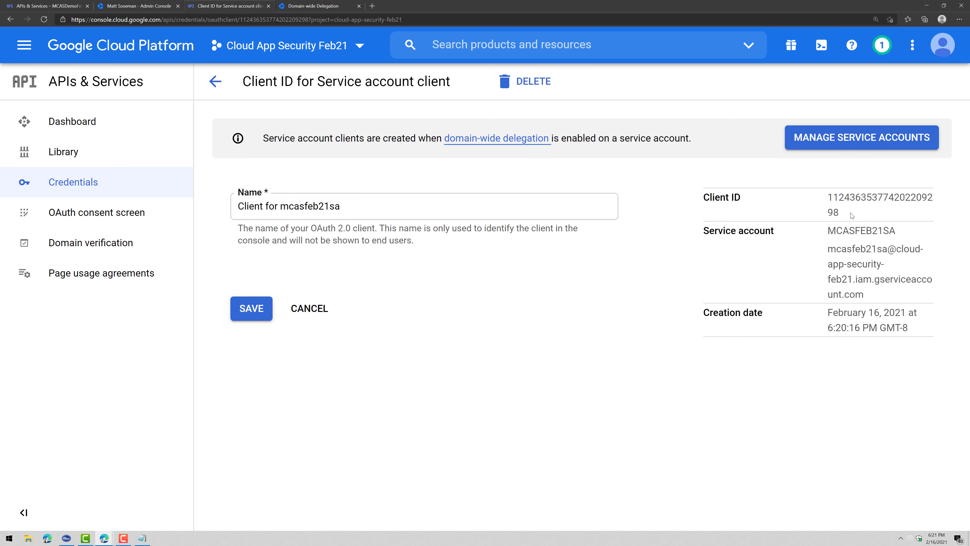
left_click_drag(853, 218, 822, 202)
key("ctrl+c")
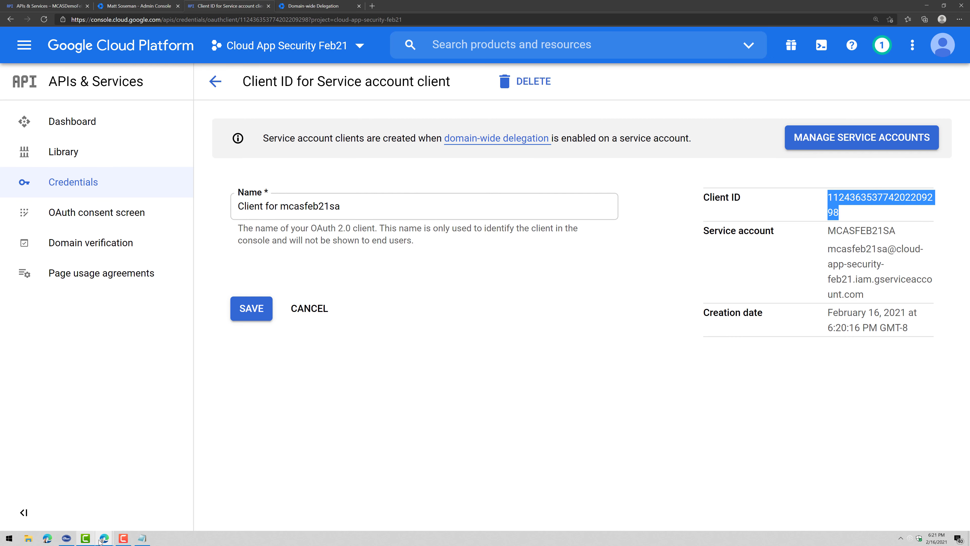
left_click(142, 538)
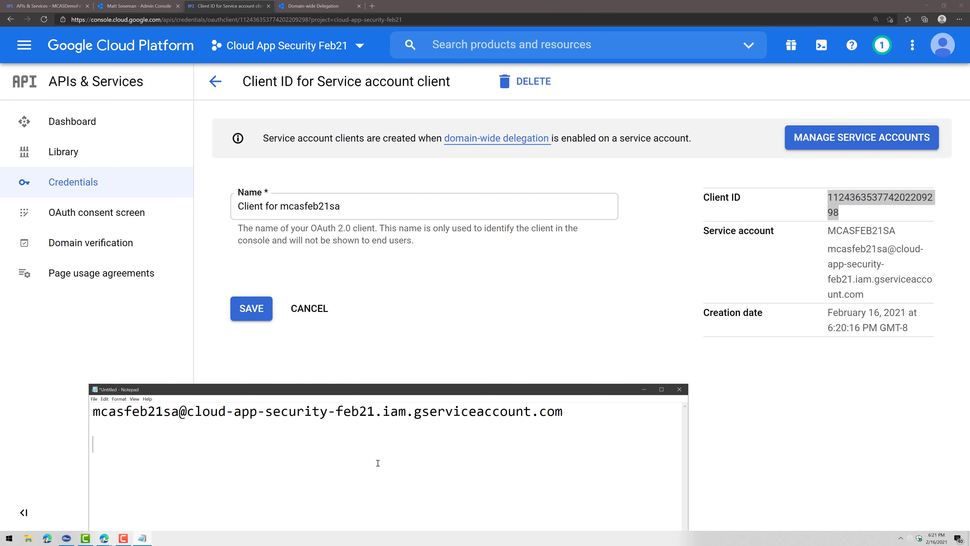
type("client ID")
key("ctrl+v")
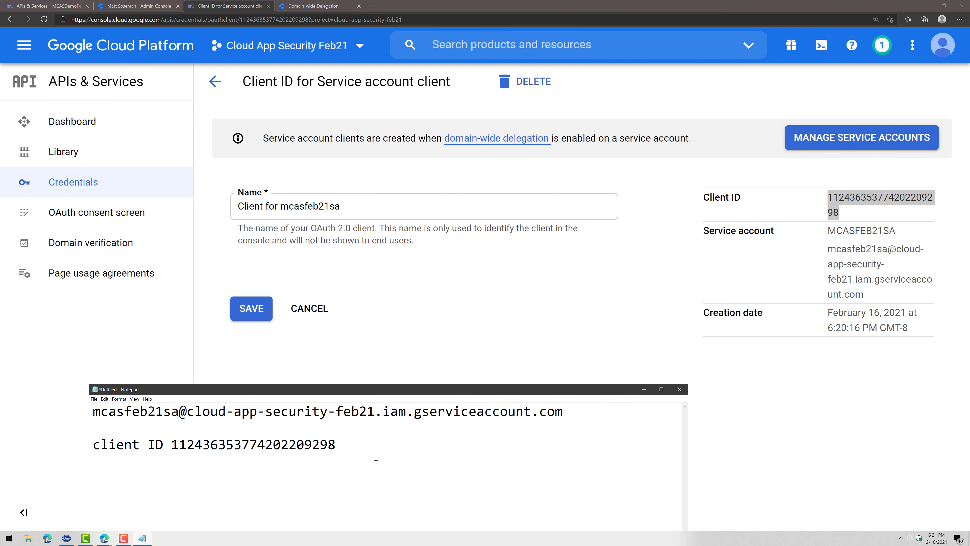
left_click(323, 5)
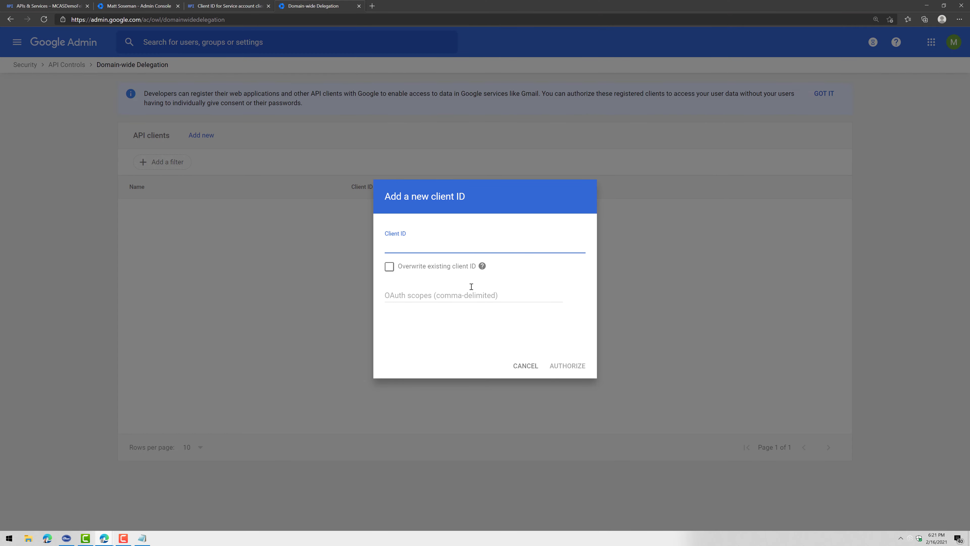
key("ctrl+v")
Paste the guide's required OAuth scopes, authorize the client, and dismiss the developer banner
left_click(480, 295)
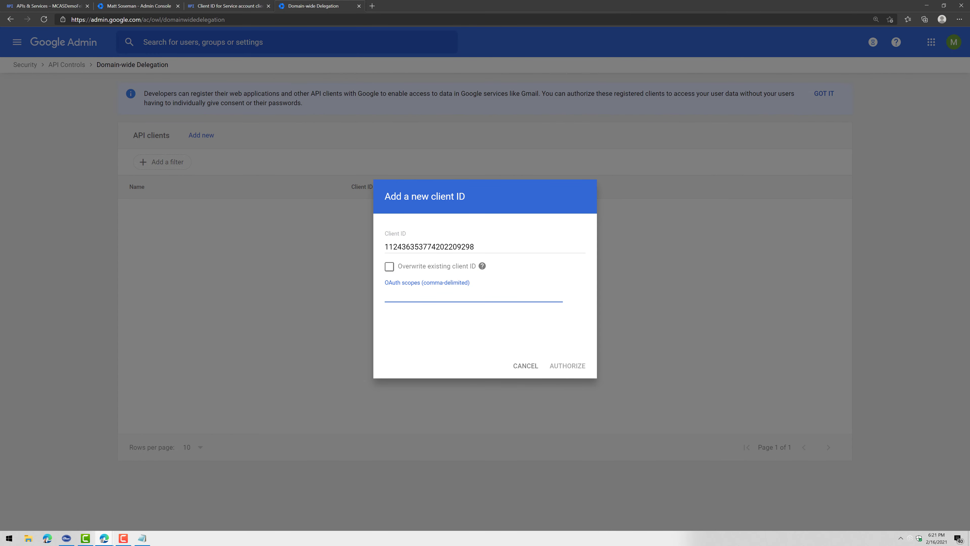
key("alt+Tab")
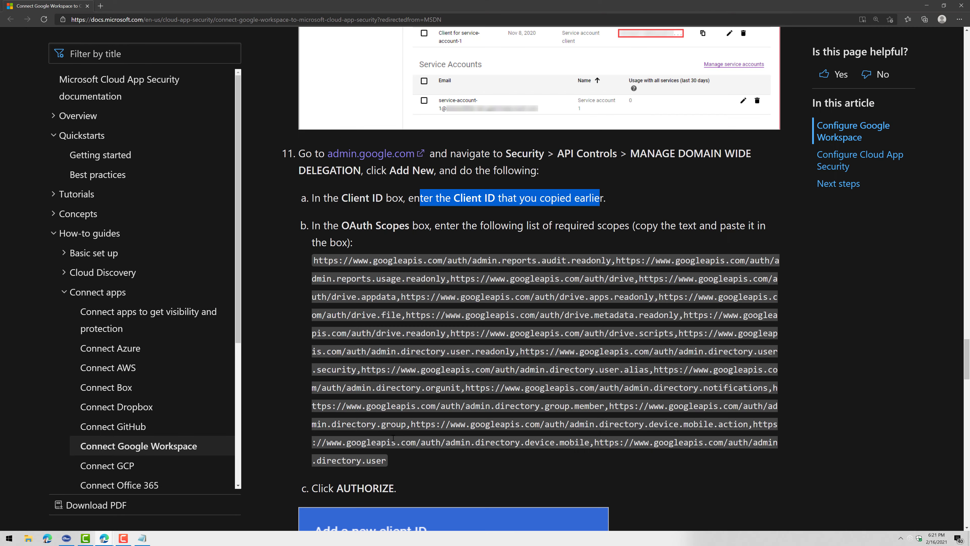
left_click_drag(387, 461, 295, 264)
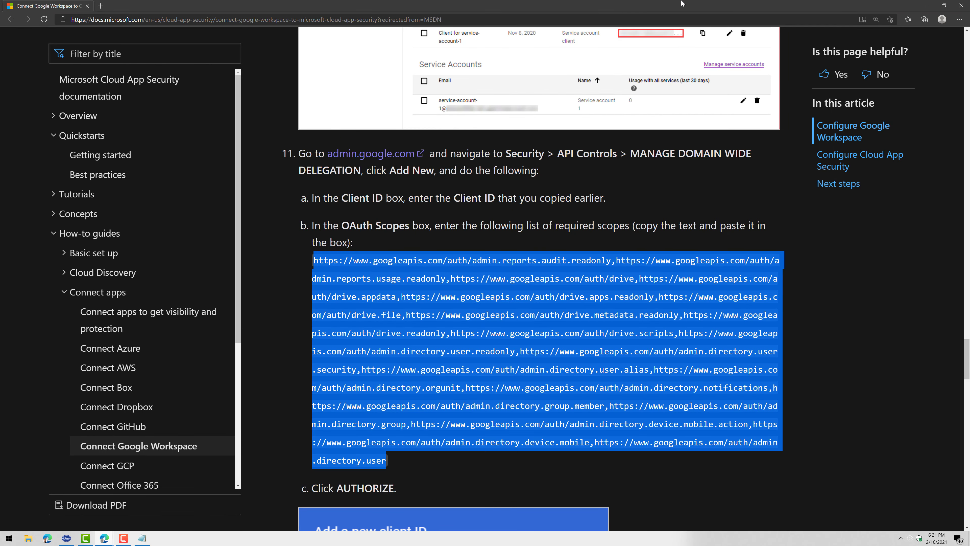
key("alt+Tab")
left_click(525, 296)
key("ctrl+v")
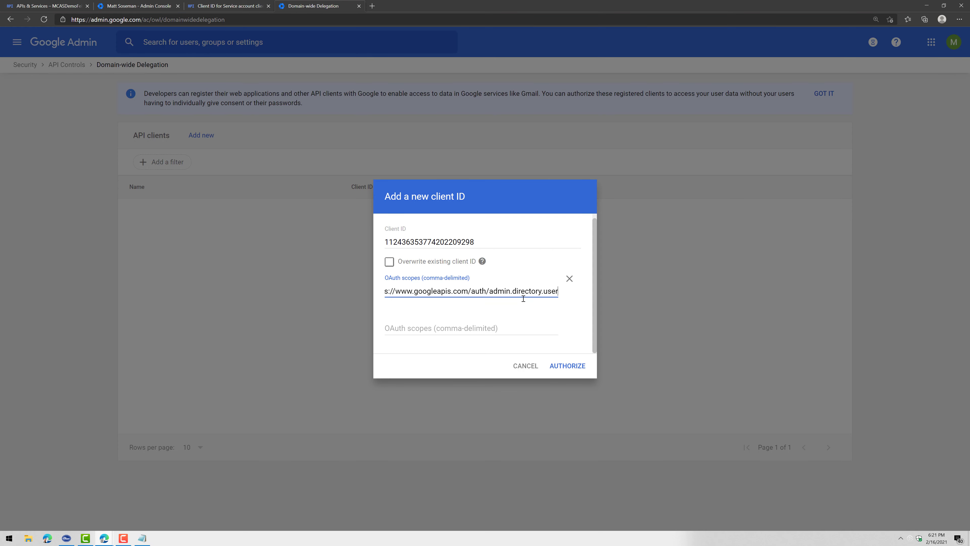
left_click(582, 371)
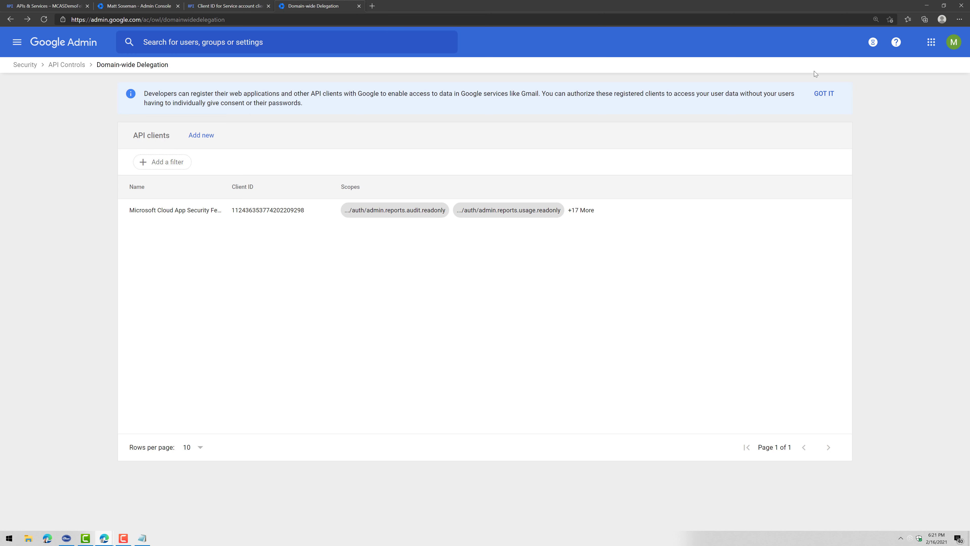
left_click(821, 93)
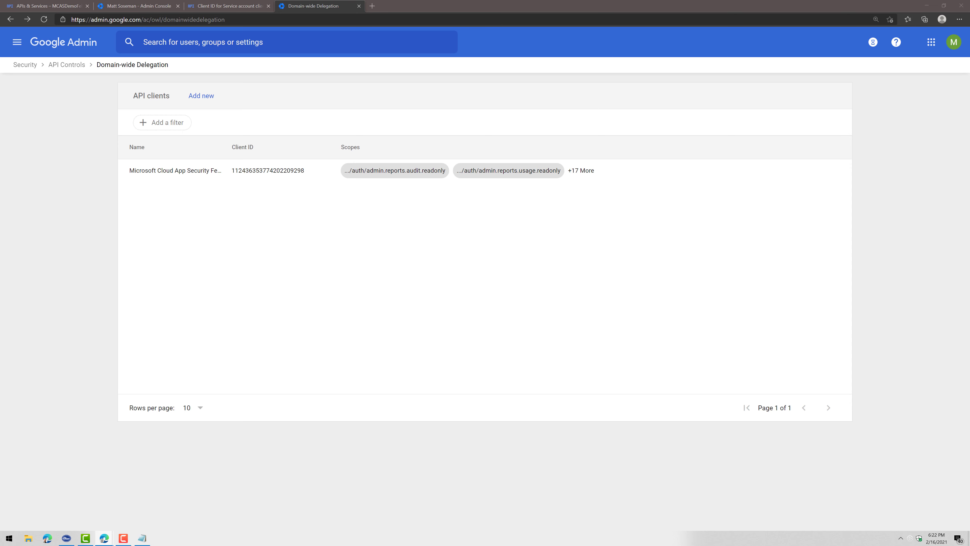
left_click(372, 6)
Open the Cloud App Security Feb21 project's Settings from the Manage resources page
type("https://cloud.google.com/console/project")
key("Return")
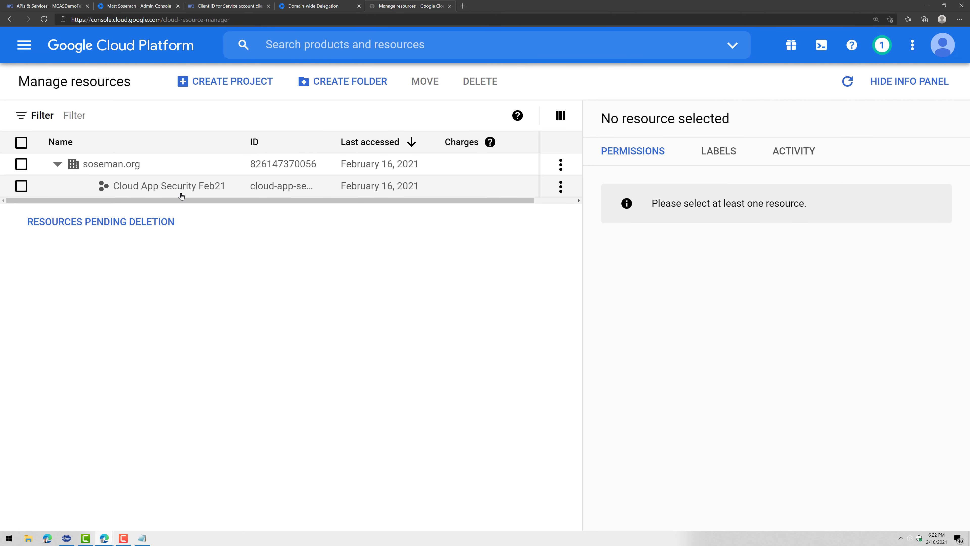
left_click(181, 195)
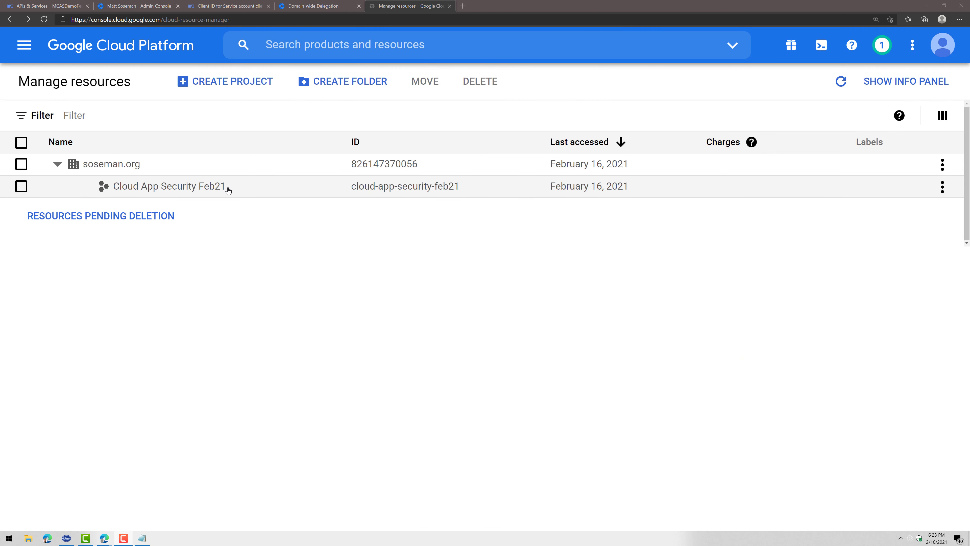
left_click(942, 187)
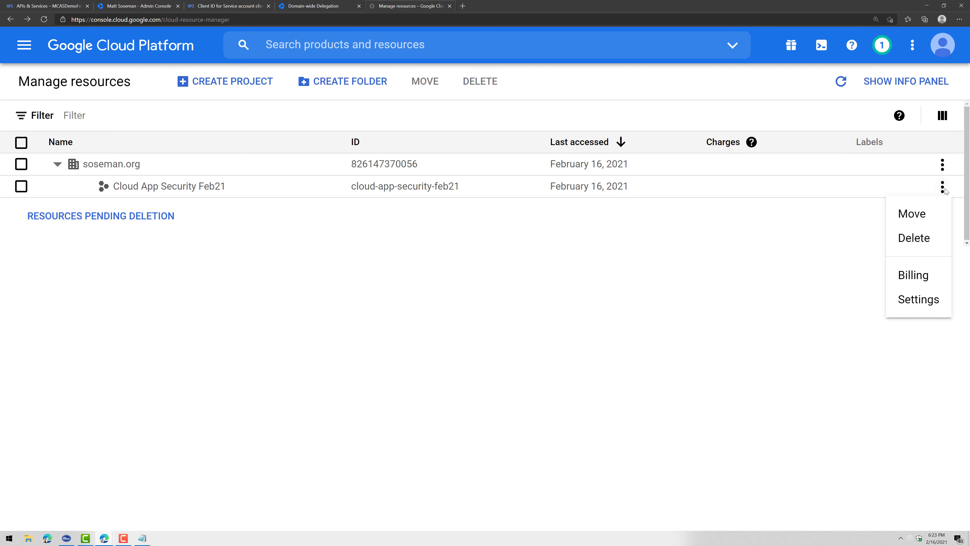
left_click(936, 294)
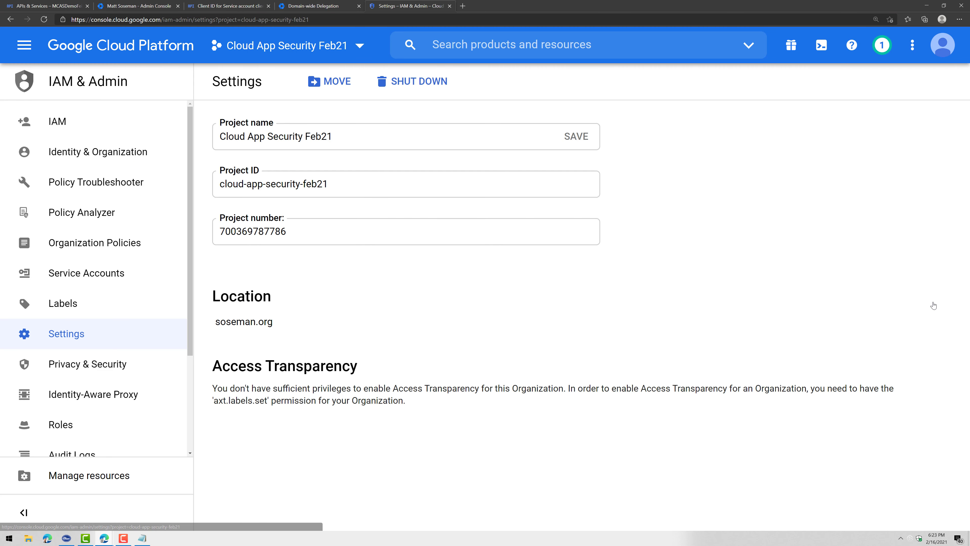
double_click(311, 235)
key("ctrl+c")
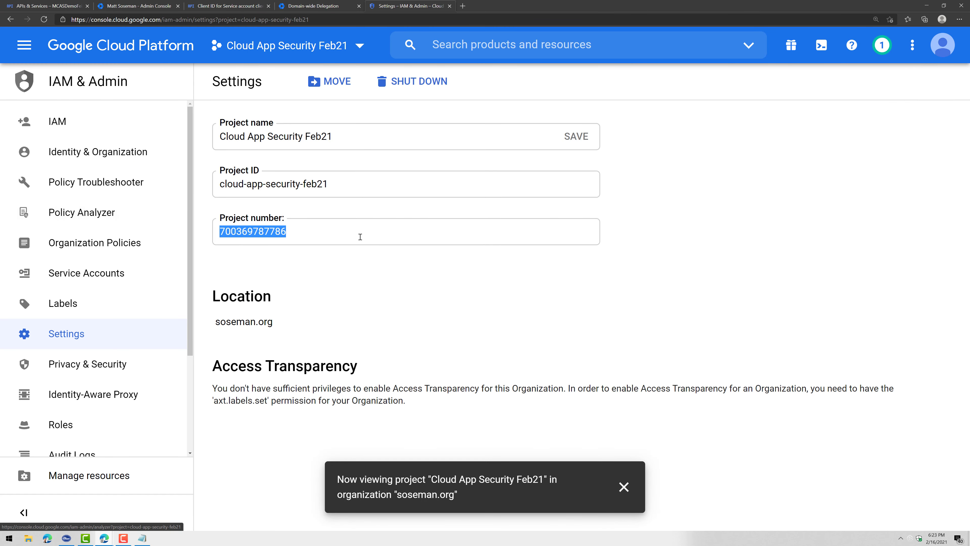
left_click(144, 537)
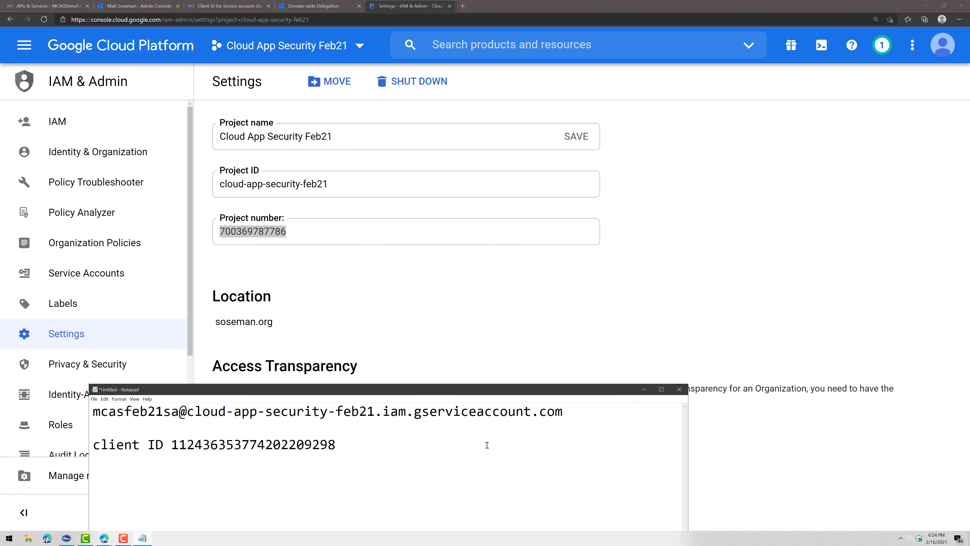
type("project number")
key("ctrl+v")
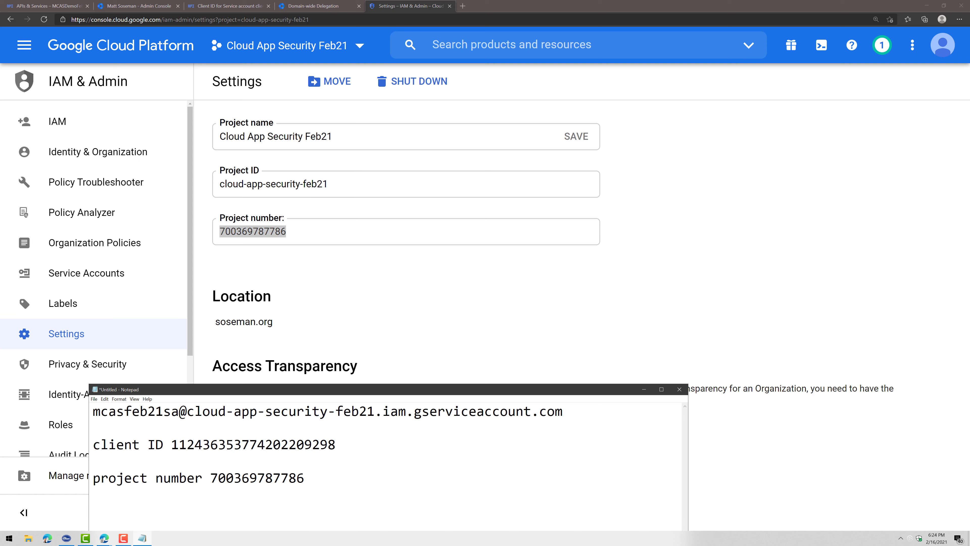
left_click(851, 368)
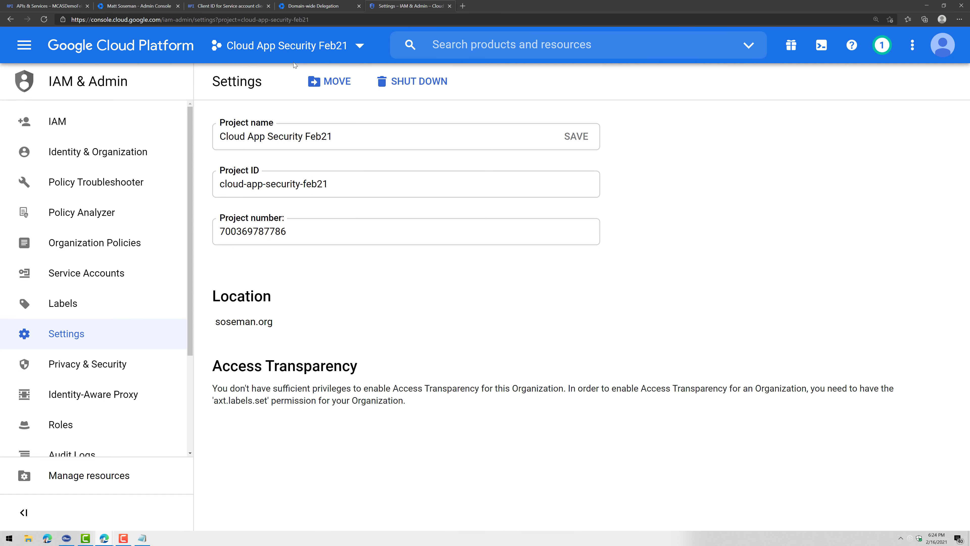
Check the service account Client ID, OAuth consent screen and Credentials, then return to the delegation client list
left_click(226, 6)
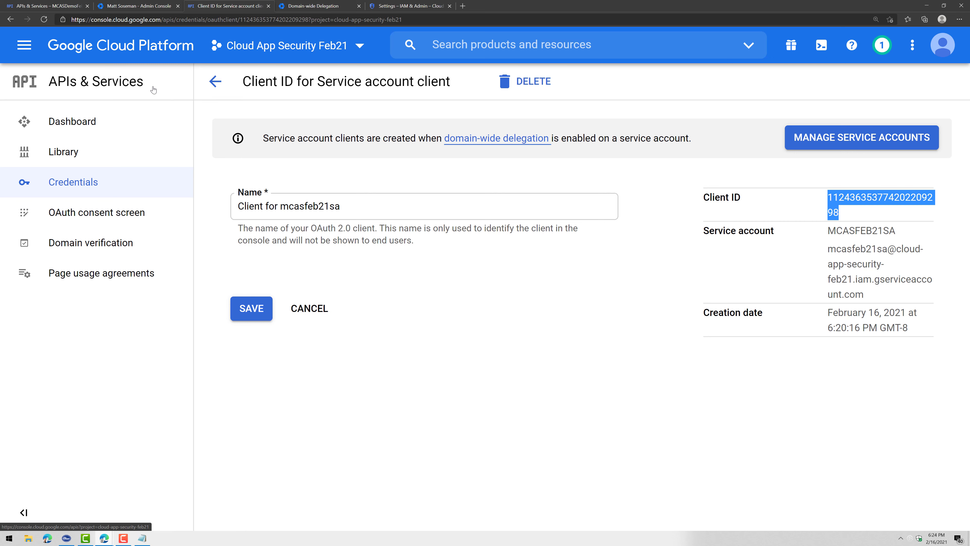
left_click(156, 206)
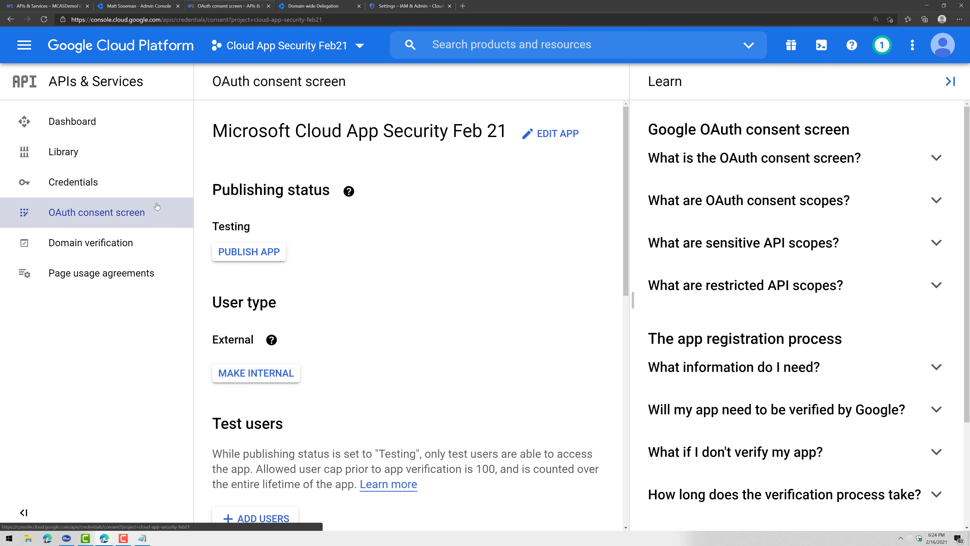
left_click(151, 183)
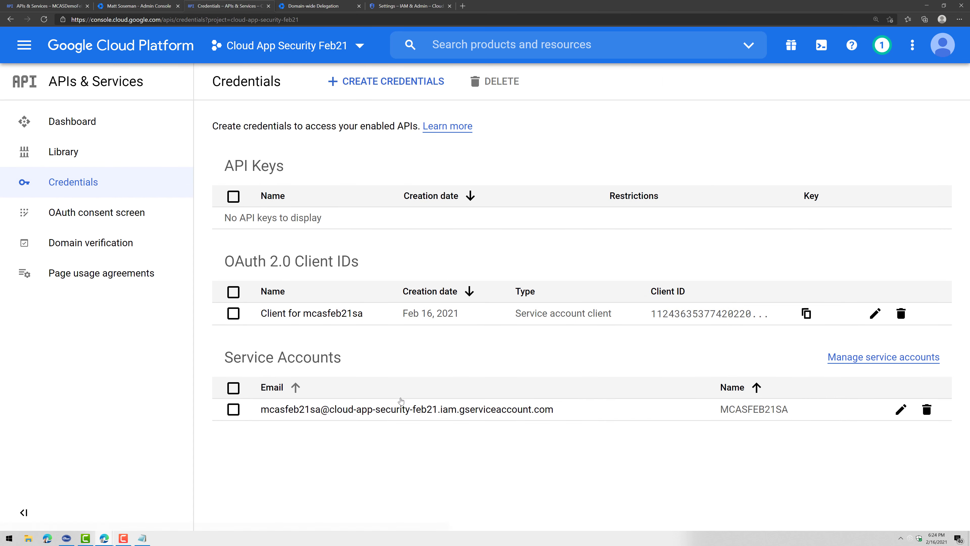
left_click(409, 5)
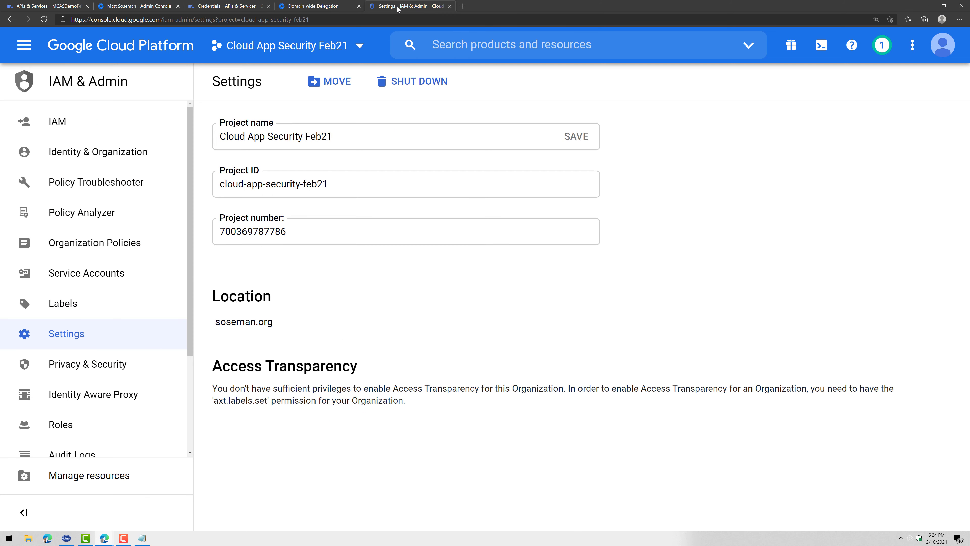
left_click(336, 6)
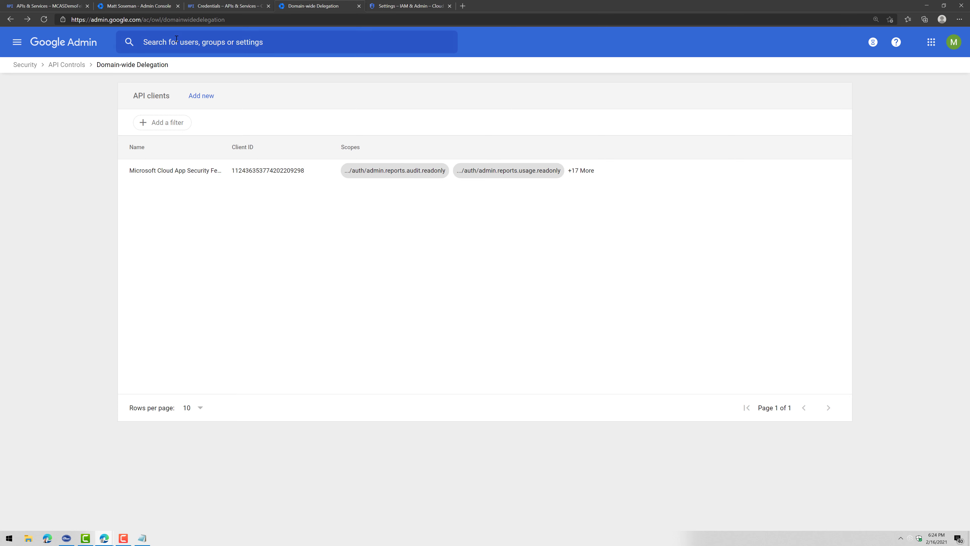
Paste the service account email from Notepad into the Service account ID field
left_click(927, 6)
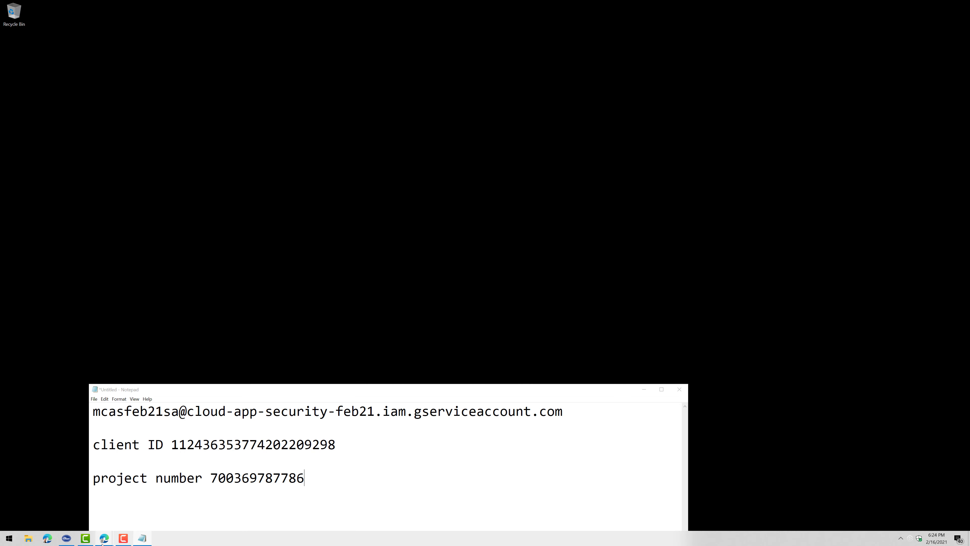
mouse_move(104, 537)
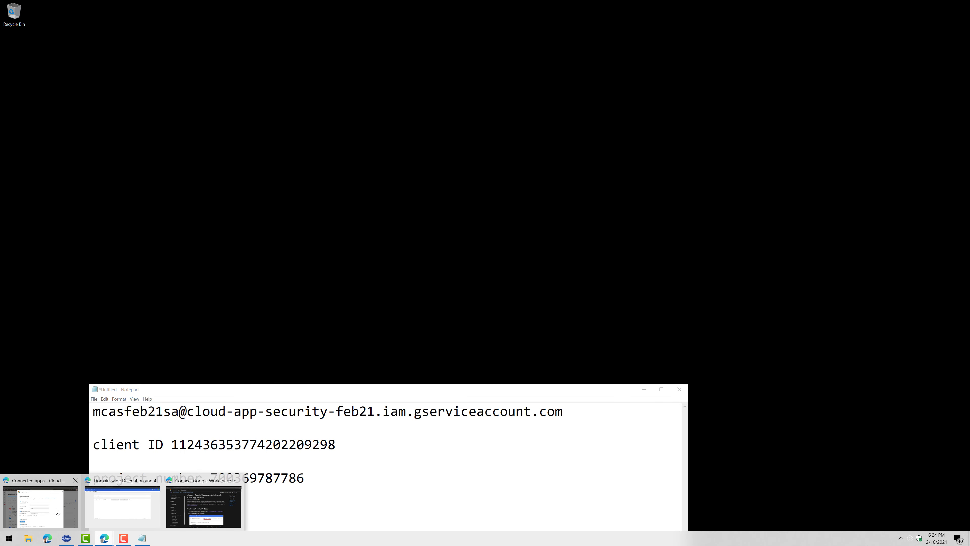
left_click(45, 512)
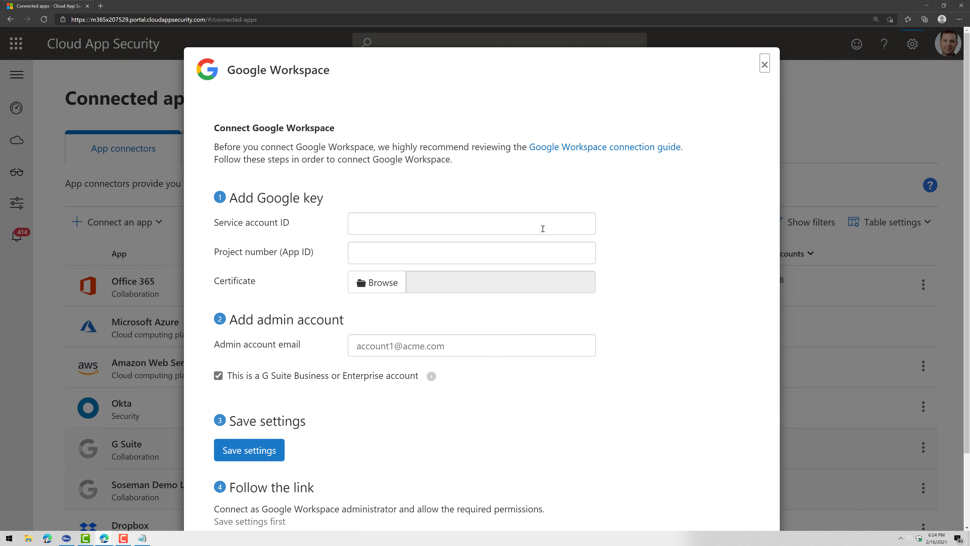
left_click(142, 538)
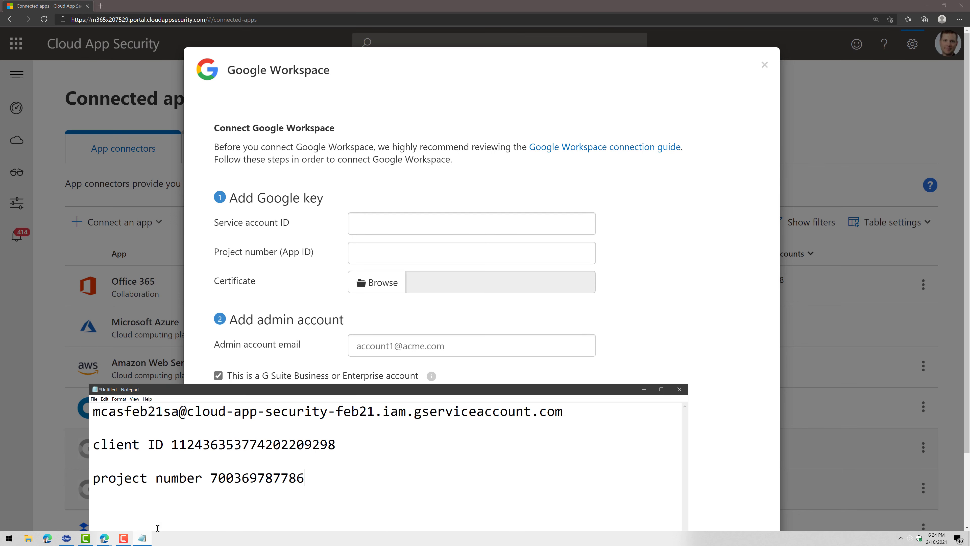
left_click_drag(451, 349, 470, 331)
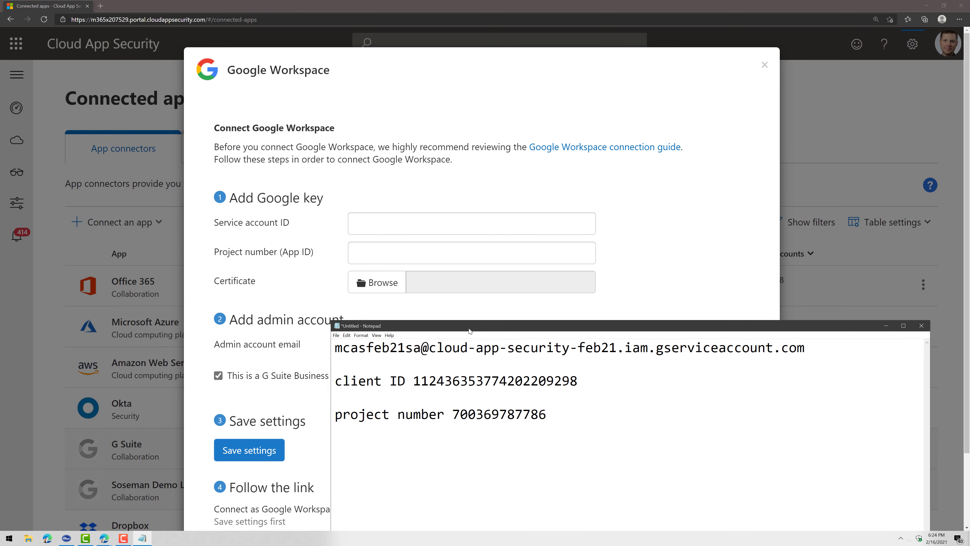
left_click_drag(805, 347, 224, 343)
key("ctrl+c")
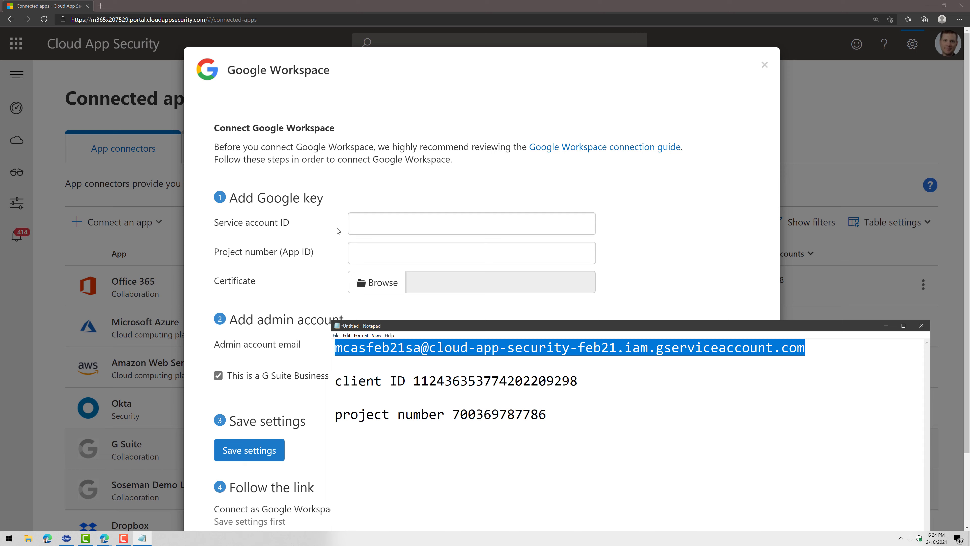
left_click(383, 225)
key("ctrl+v")
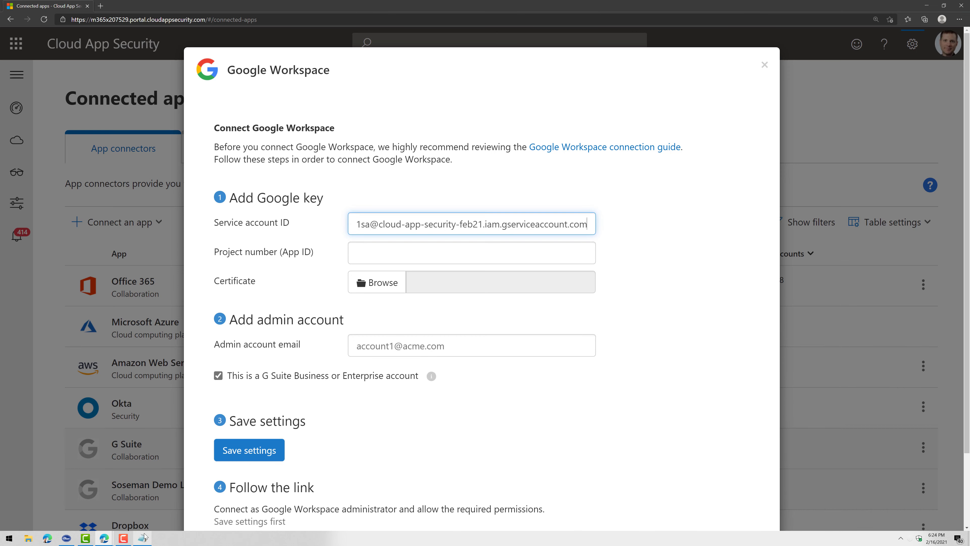
left_click(143, 538)
left_click_drag(546, 413, 454, 411)
key("ctrl+c")
left_click(440, 255)
key("ctrl+v")
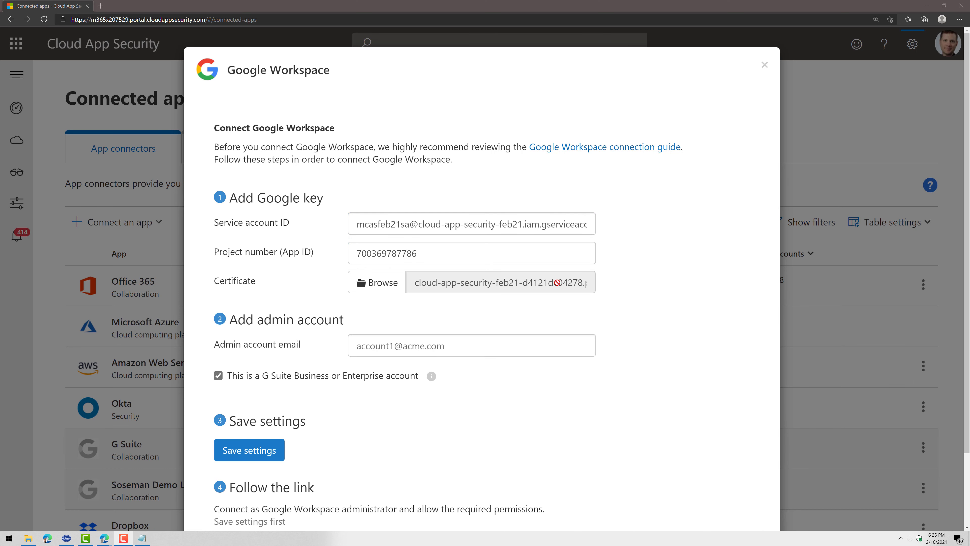
Enter the Google Workspace admin account's e-mail address
left_click(484, 350)
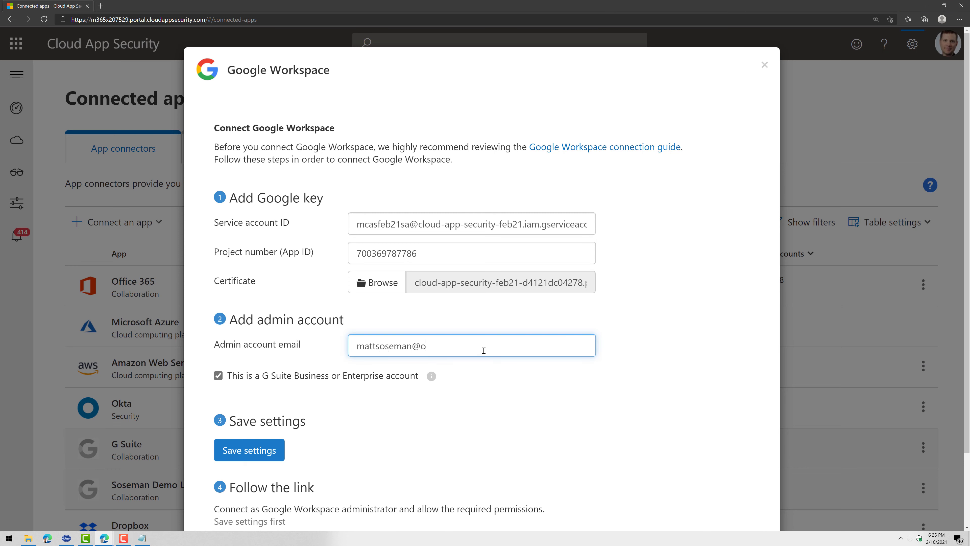
left_click(696, 380)
scroll(696, 380, "down", 2)
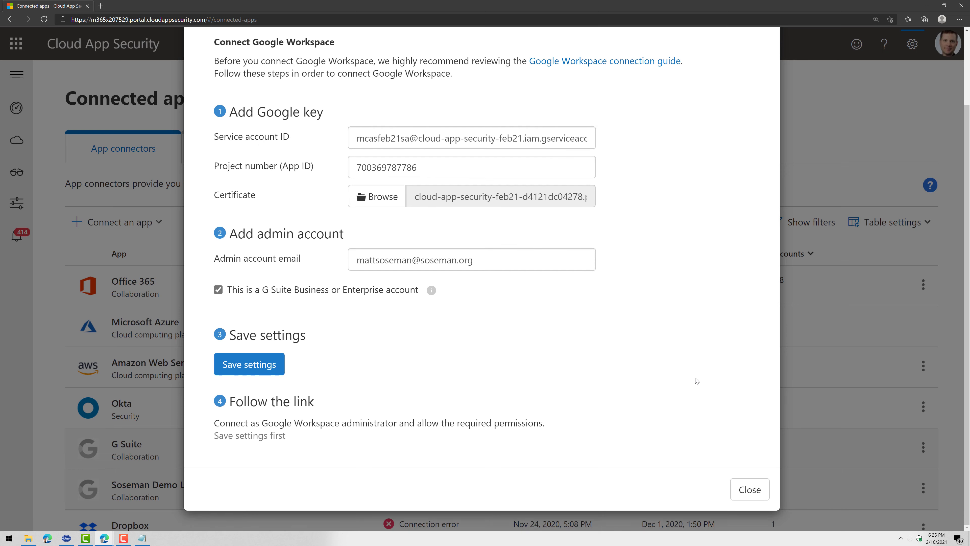
Save the Google Workspace settings and open the 'follow this link' authorization link in a new tab
left_click(275, 359)
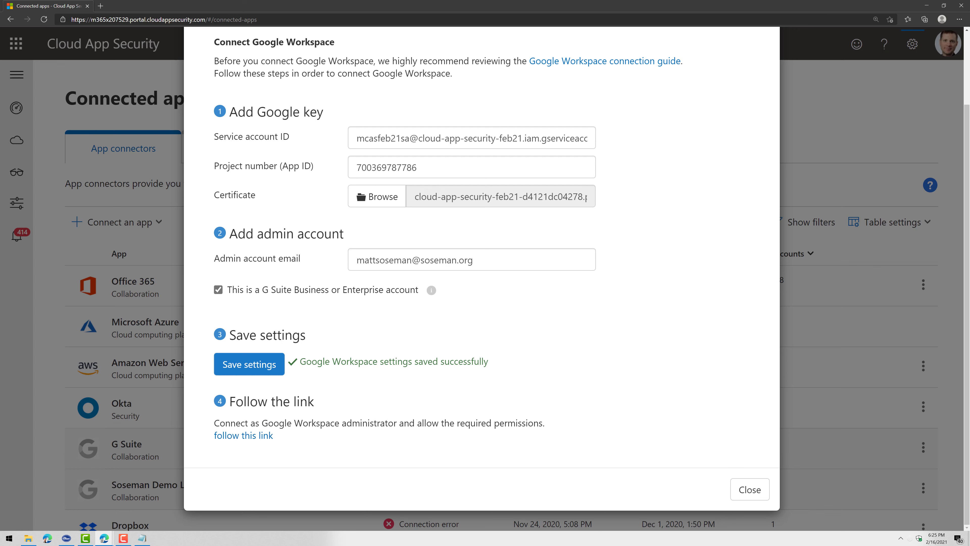
right_click(233, 435)
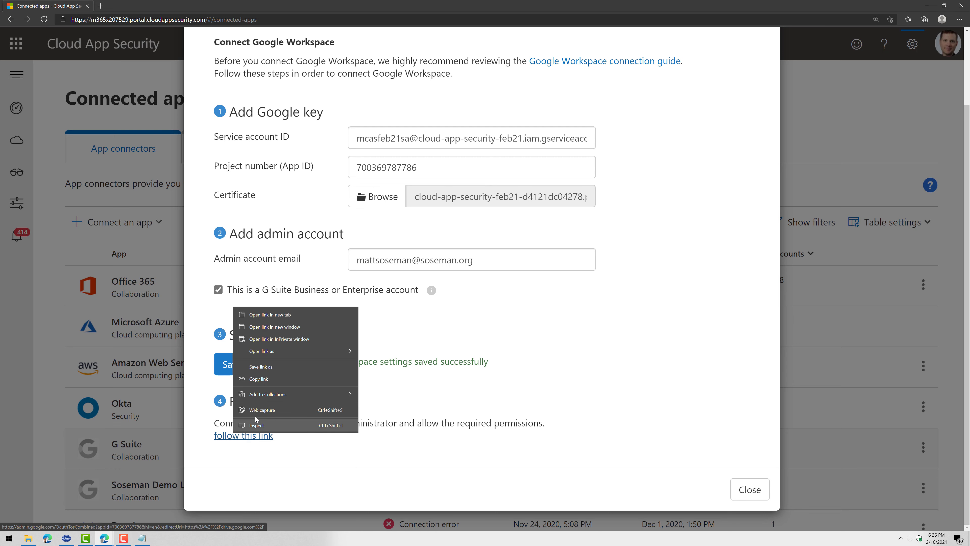
left_click(274, 315)
left_click(126, 6)
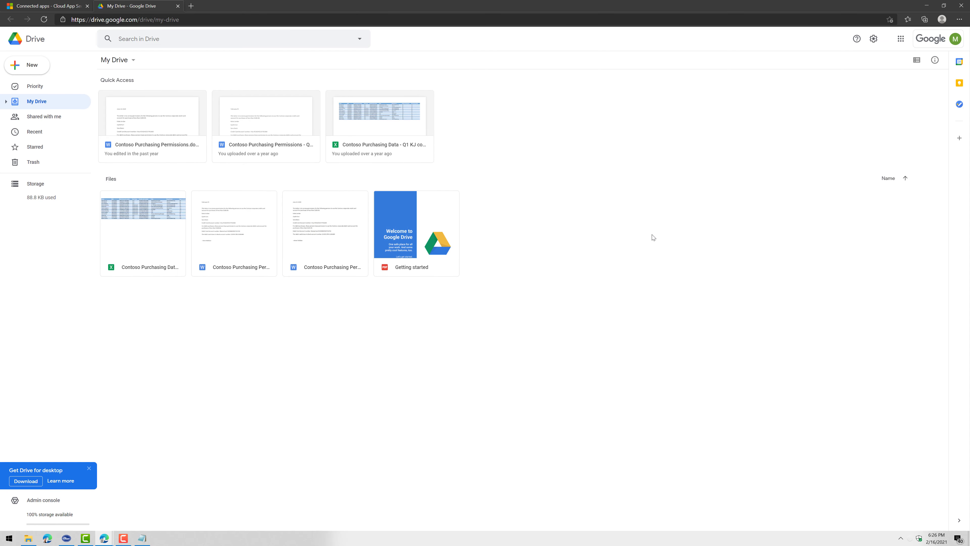
Check the signed-in account via the Google Drive avatar, then go back to the Connected apps tab
left_click(955, 39)
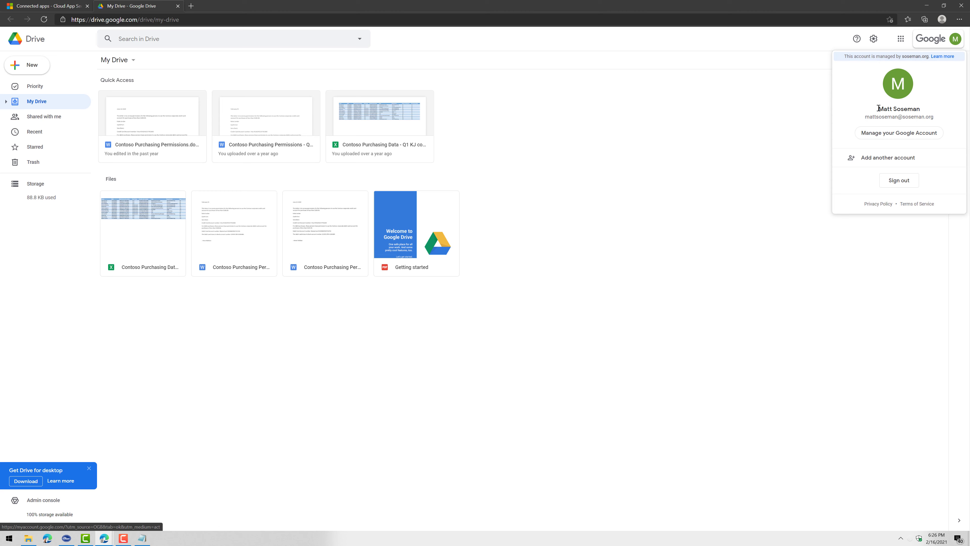
left_click(795, 190)
left_click(46, 6)
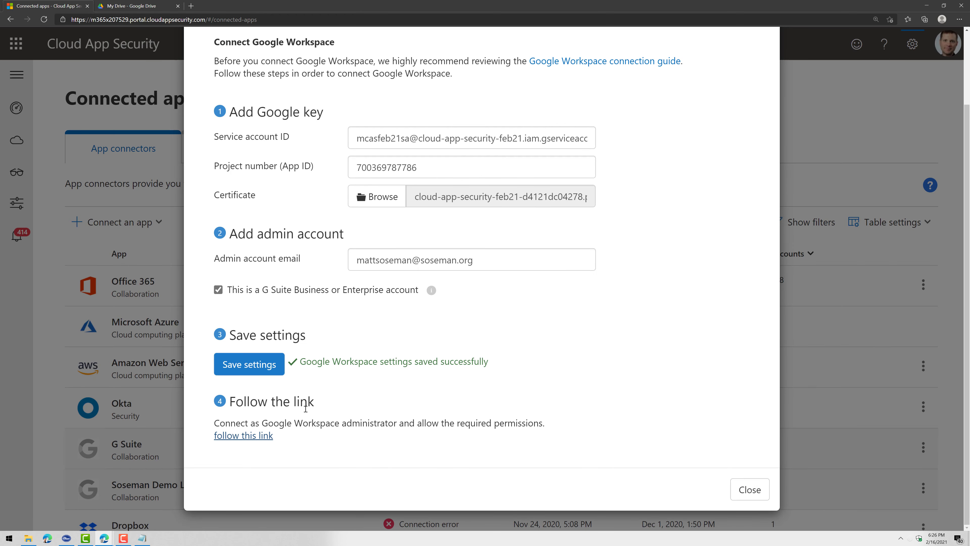
Close the dialog, confirm SosemanYTDemo shows Connected and scanning, then switch to the docs window
left_click(749, 489)
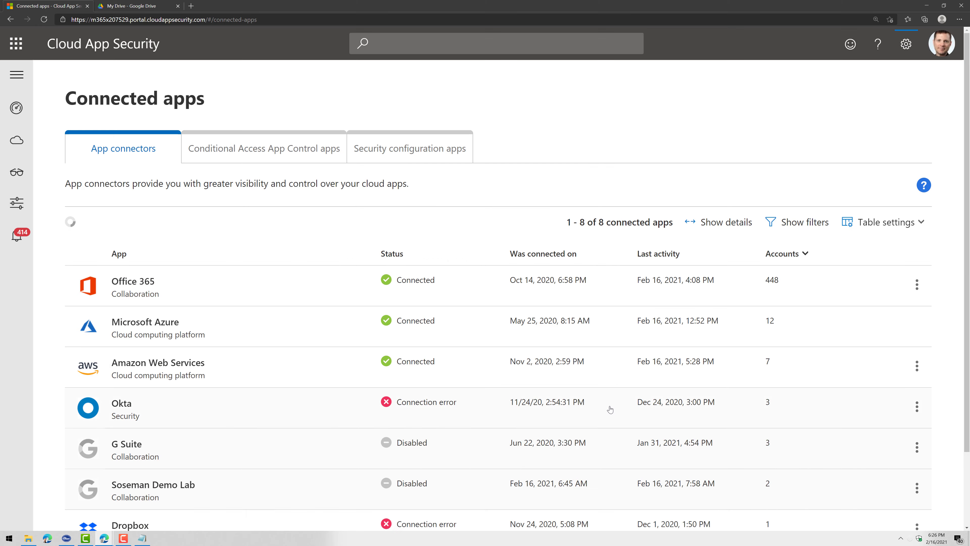
scroll(607, 406, "down", 3)
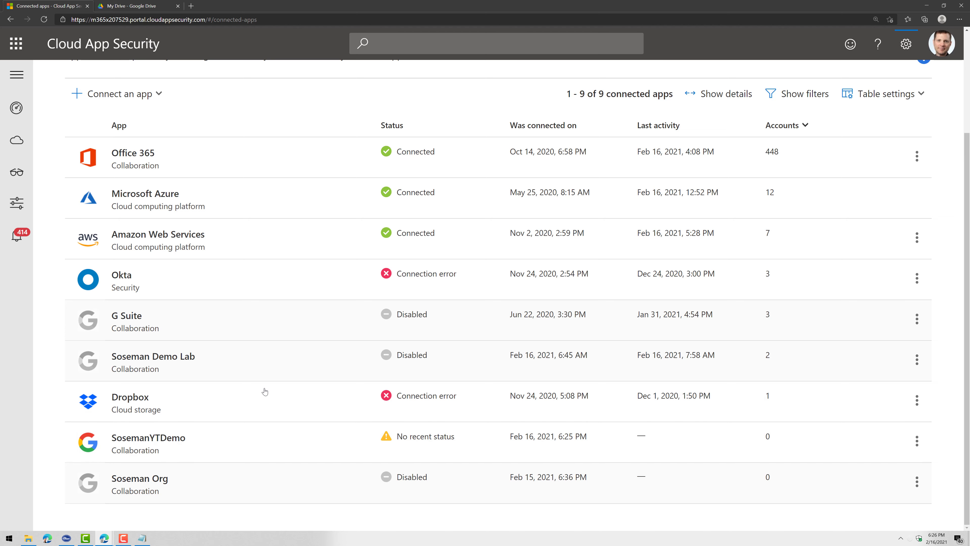
left_click(232, 453)
scroll(276, 458, "down", 3)
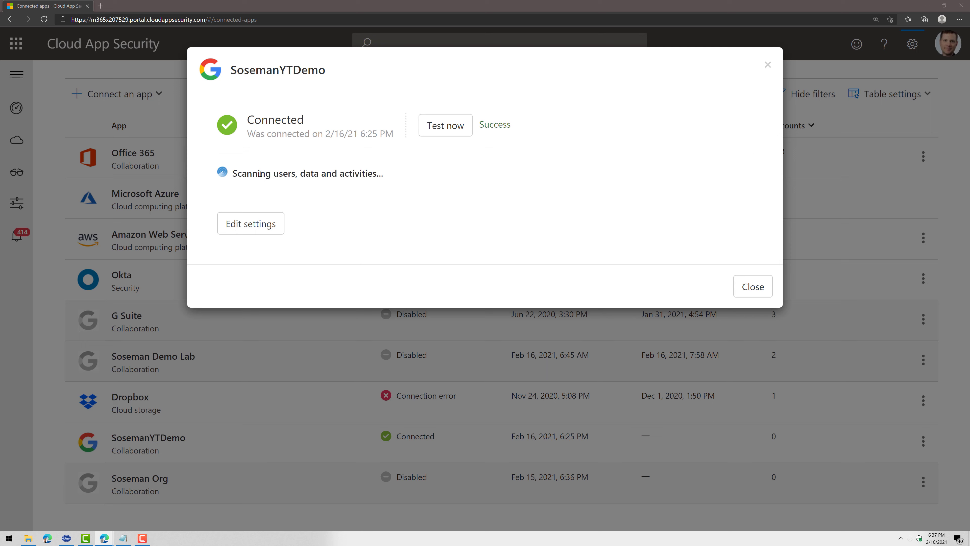
left_click_drag(236, 173, 381, 178)
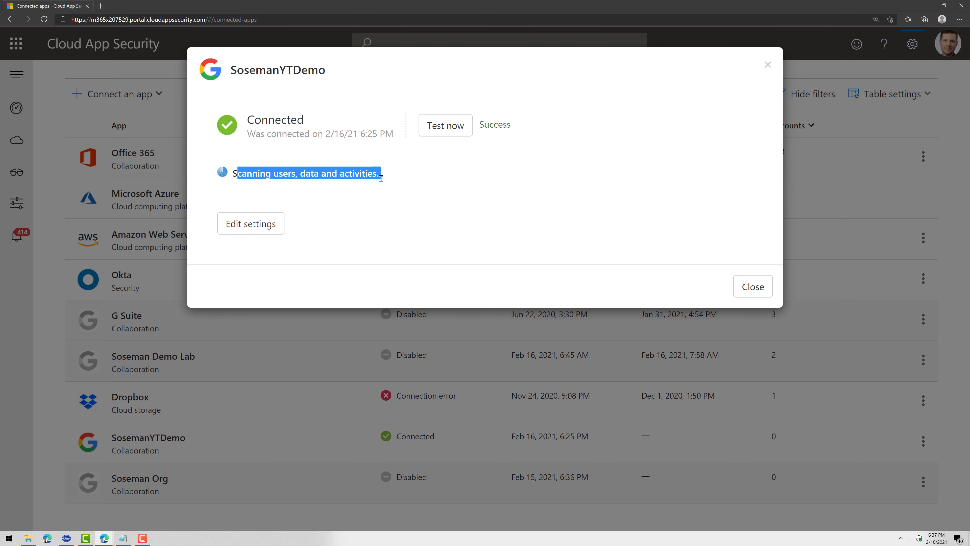
left_click(248, 171)
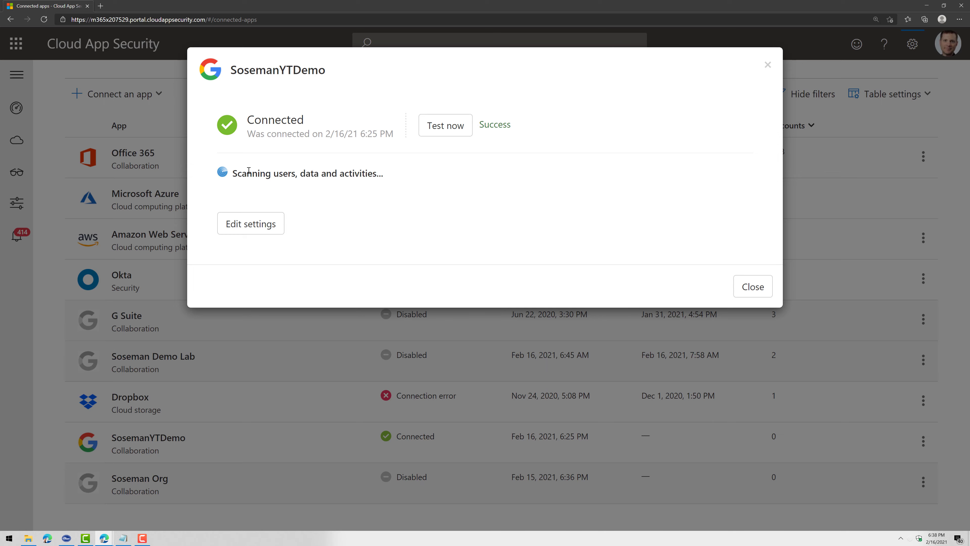
key("super+shift+Left")
Read the full-scan paragraph, then open Troubleshooting App Connectors in a background tab
scroll(506, 343, "down", 1)
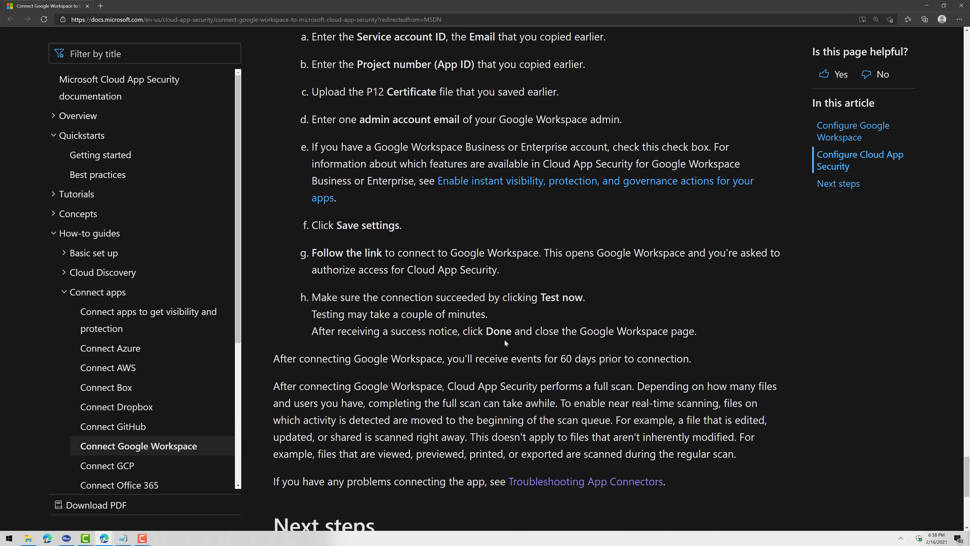
scroll(506, 343, "down", 3)
left_click_drag(273, 235, 765, 325)
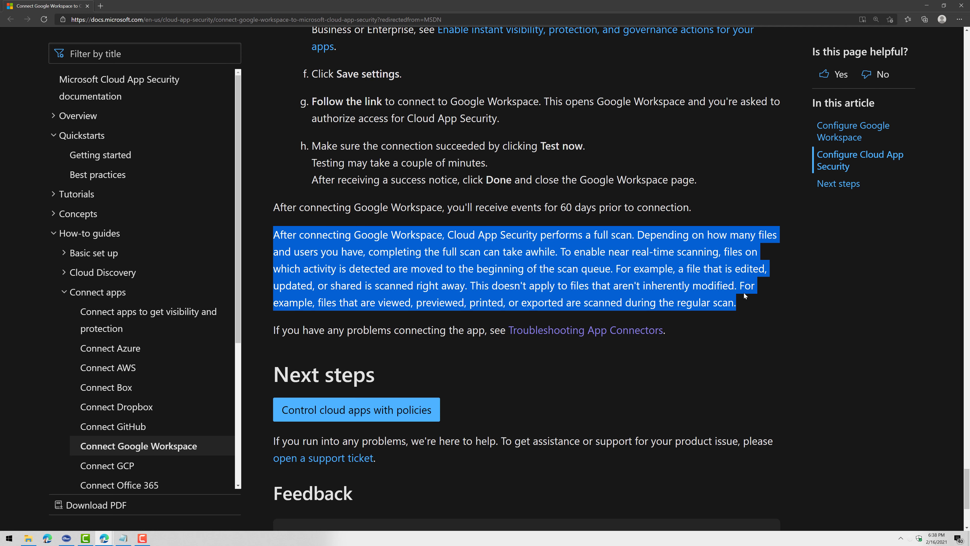
left_click(630, 316)
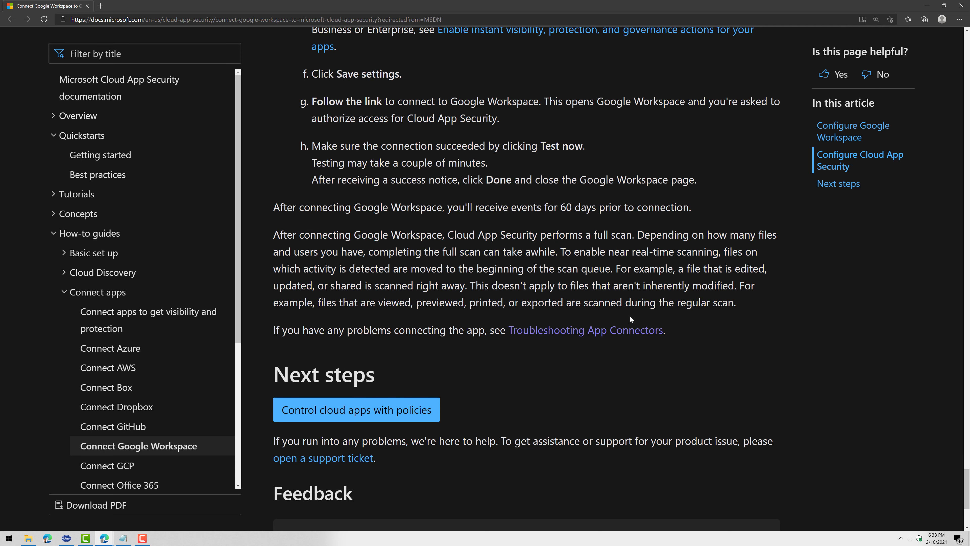
right_click(628, 331)
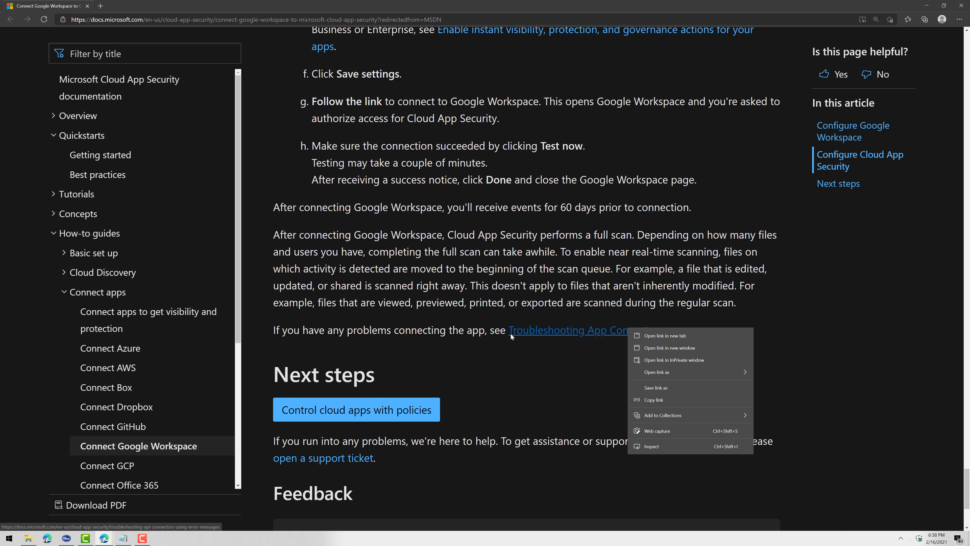
left_click(684, 336)
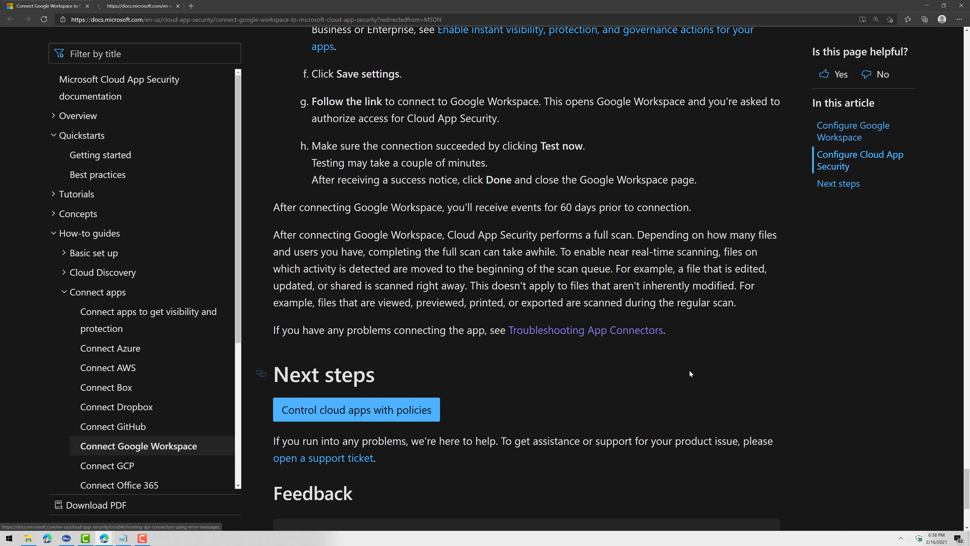
Switch to the Troubleshooting App Connectors article and scroll through its error table
left_click(176, 4)
scroll(439, 306, "down", 3)
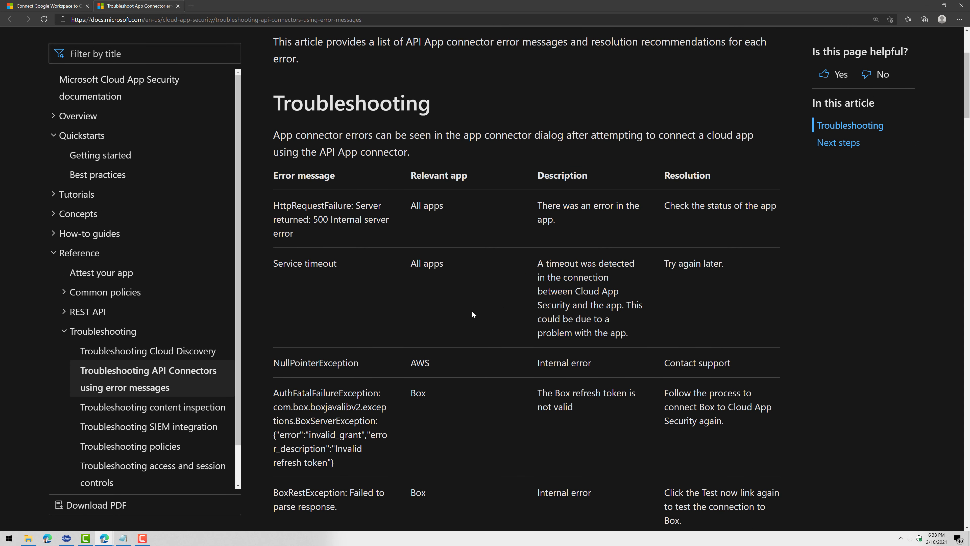
scroll(472, 312, "down", 4)
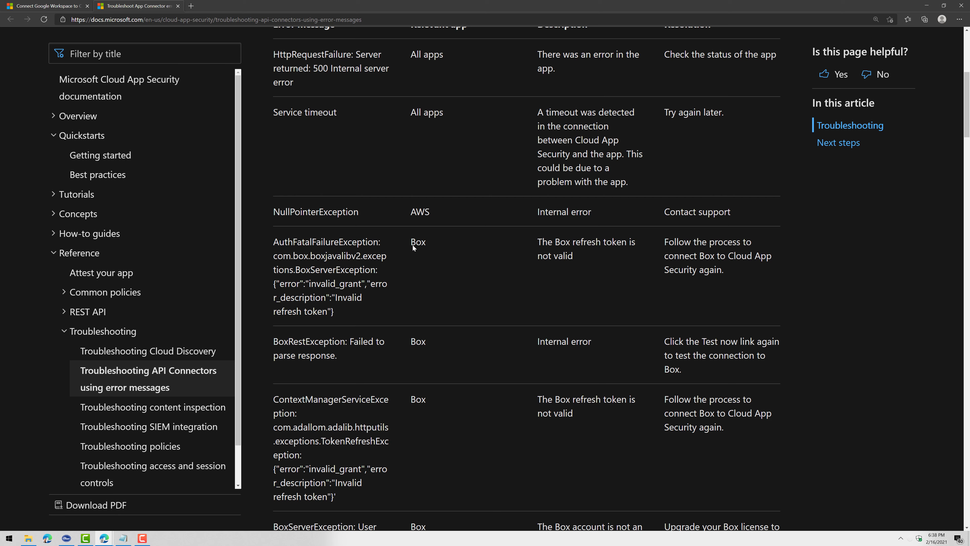
left_click_drag(431, 310, 438, 416)
left_click(422, 357)
scroll(422, 358, "down", 9)
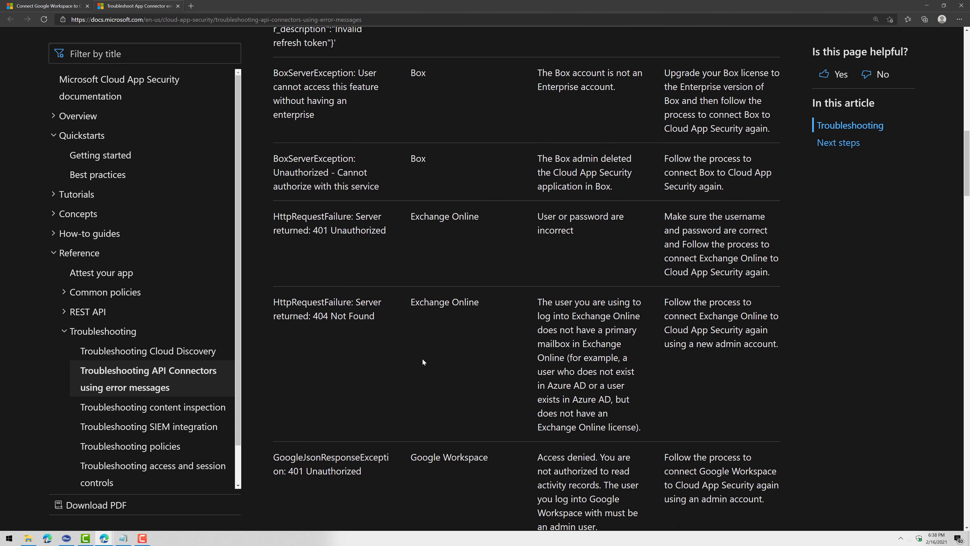
scroll(422, 361, "down", 9)
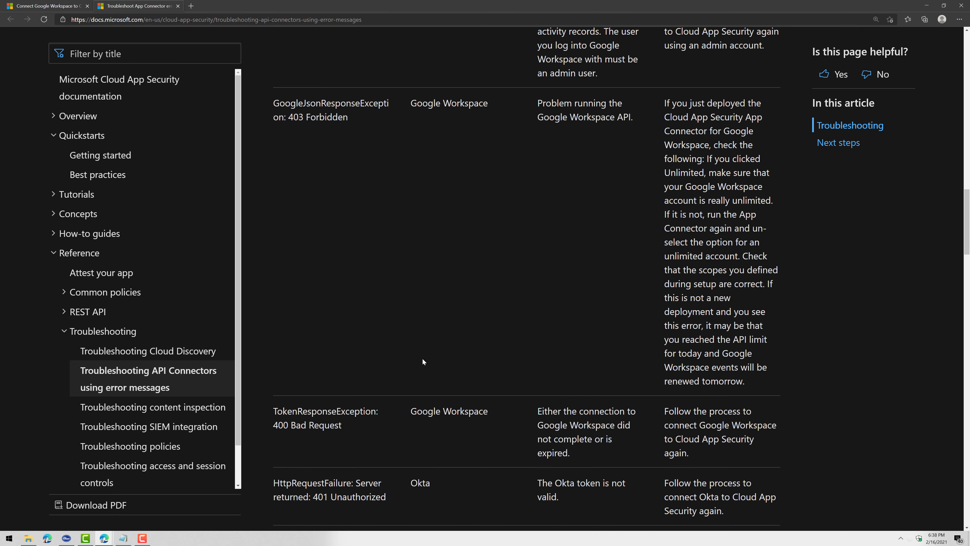
scroll(423, 362, "down", 4)
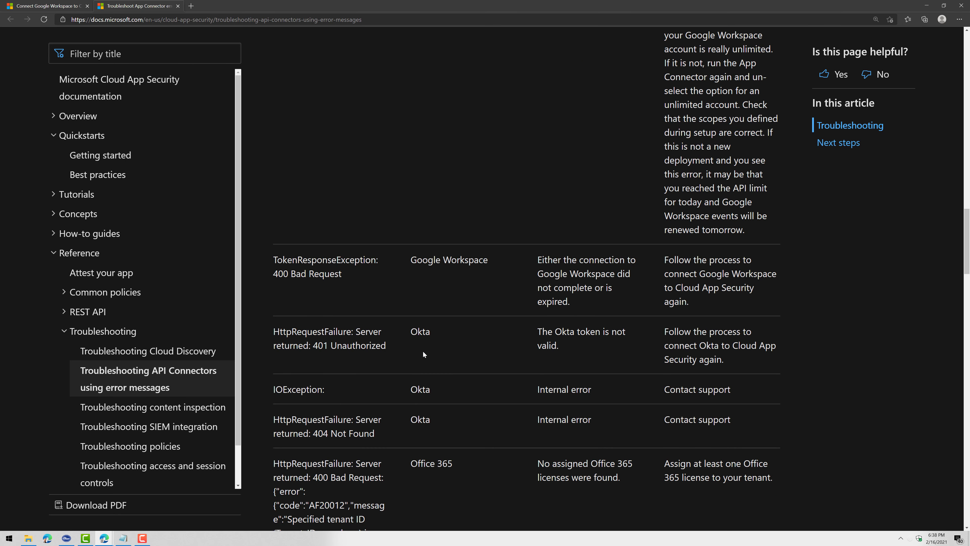
scroll(423, 346, "up", 4)
scroll(424, 347, "down", 4)
scroll(424, 346, "up", 4)
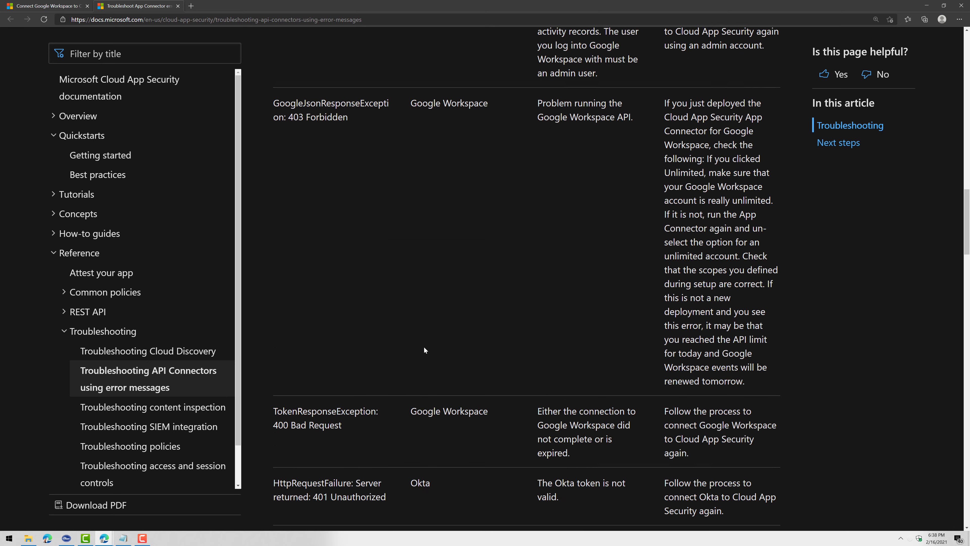
scroll(424, 346, "up", 4)
scroll(423, 346, "down", 19)
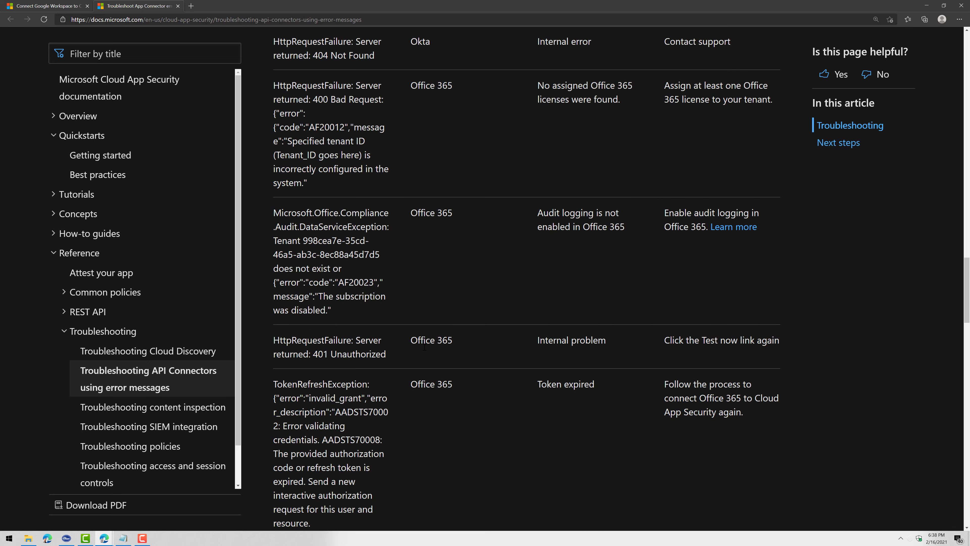
scroll(424, 346, "up", 10)
scroll(425, 347, "down", 2)
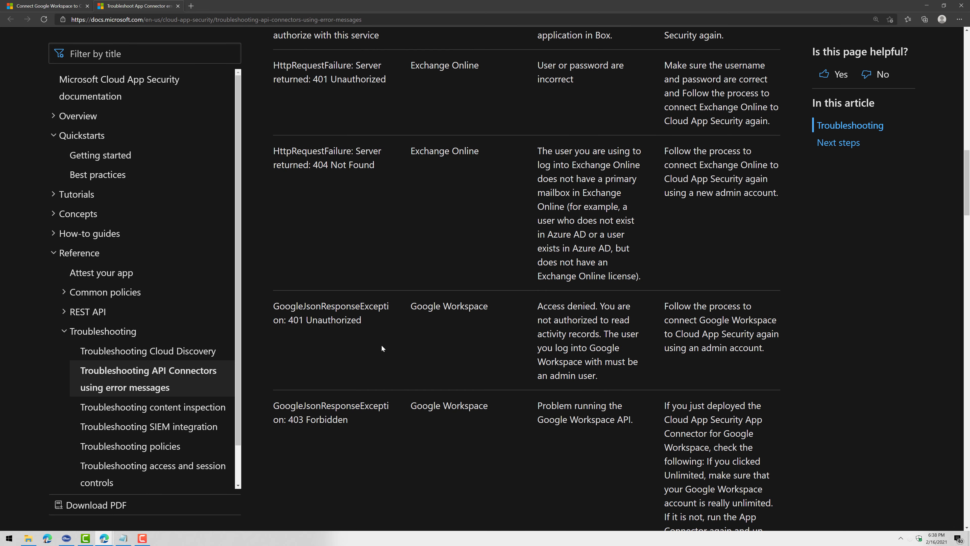
Highlight the GoogleJsonResponseException: 401 Unauthorized error and its Access denied description
left_click_drag(362, 320, 271, 303)
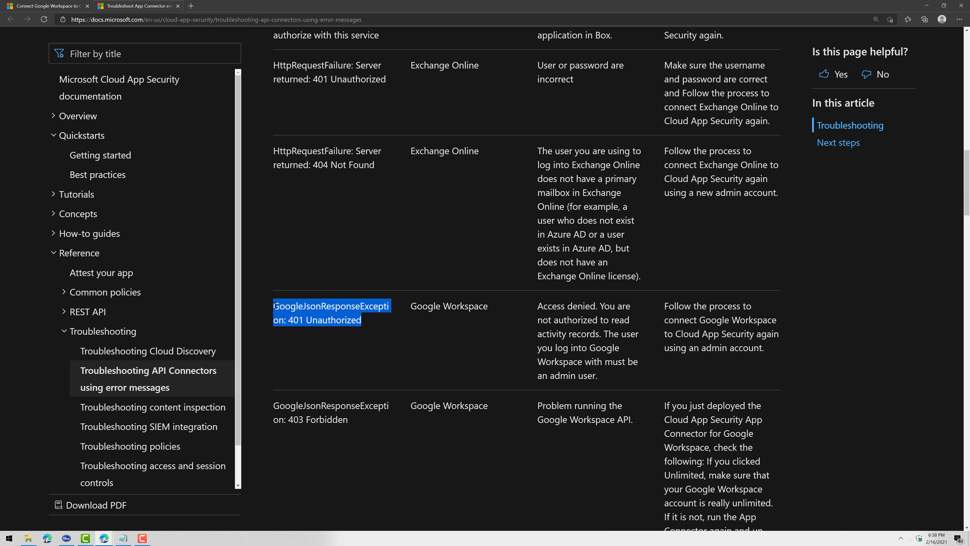
left_click(356, 312)
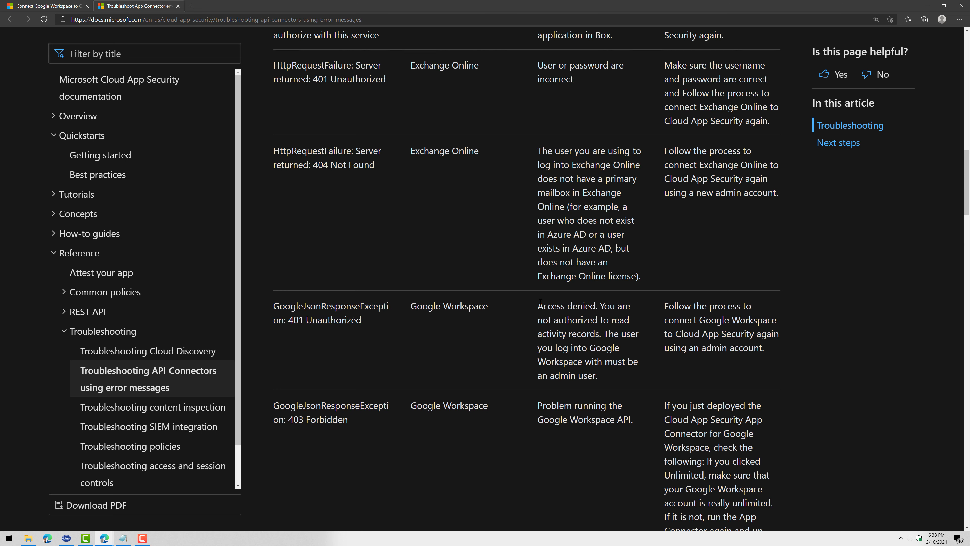
left_click_drag(540, 302, 598, 377)
left_click(599, 378)
Return to the Connect Google Workspace article at the Configure Cloud App Security section
scroll(432, 332, "up", 10)
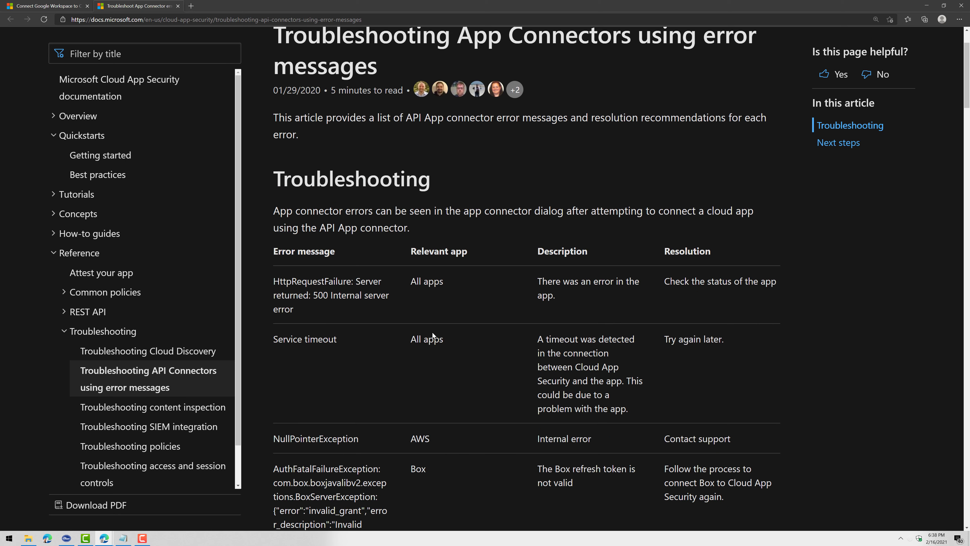
left_click(46, 5)
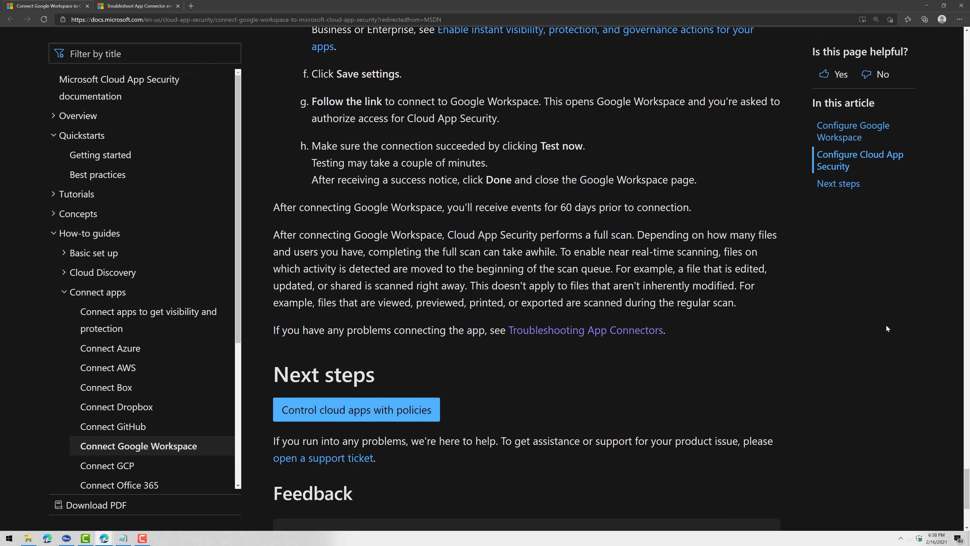
scroll(964, 471, "up", 10)
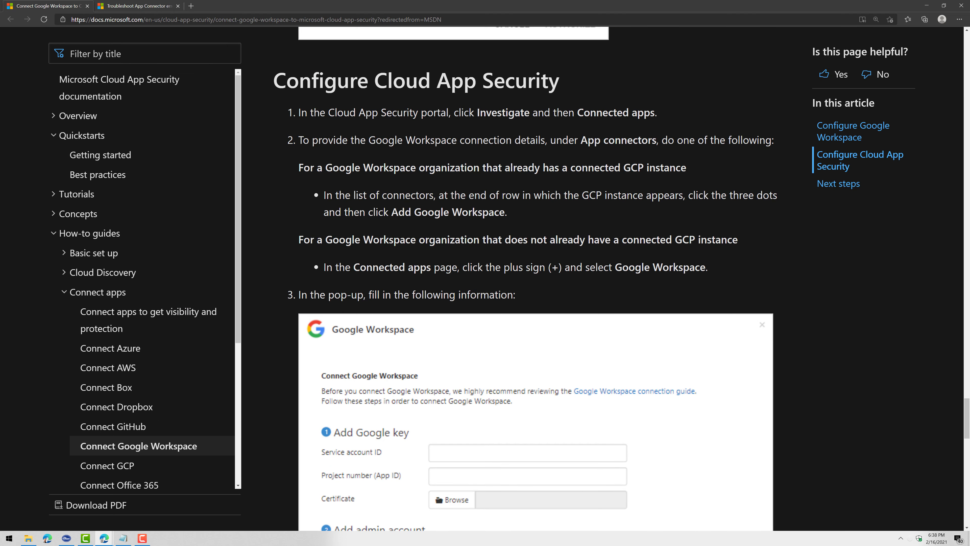
Back in Cloud App Security, expand SosemanYTDemo's details showing Connected and an Up to date scan
key("alt+Tab")
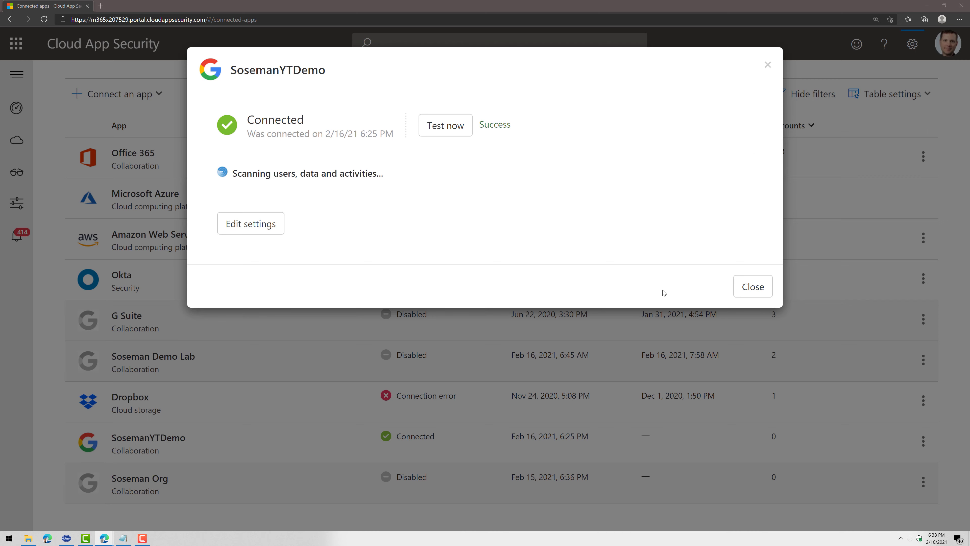
left_click(751, 293)
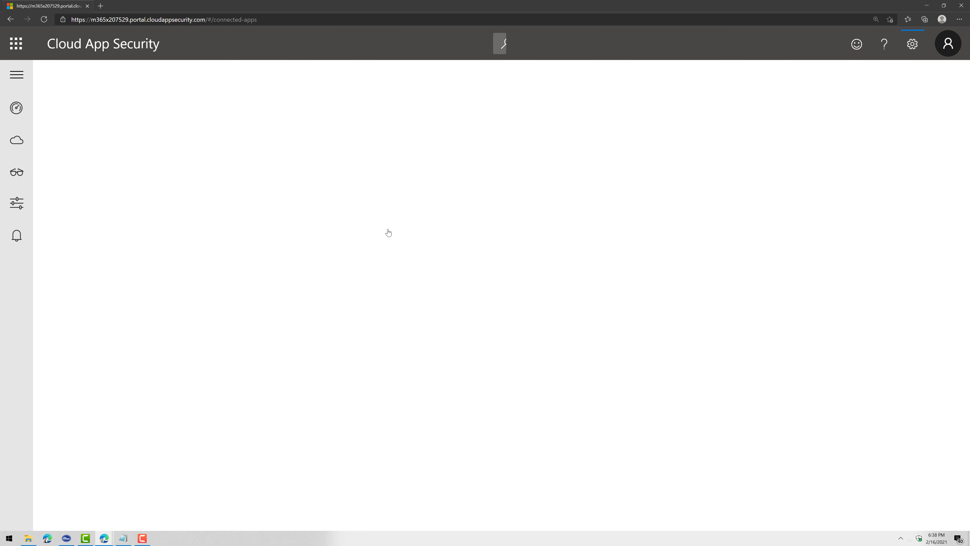
scroll(391, 405, "down", 5)
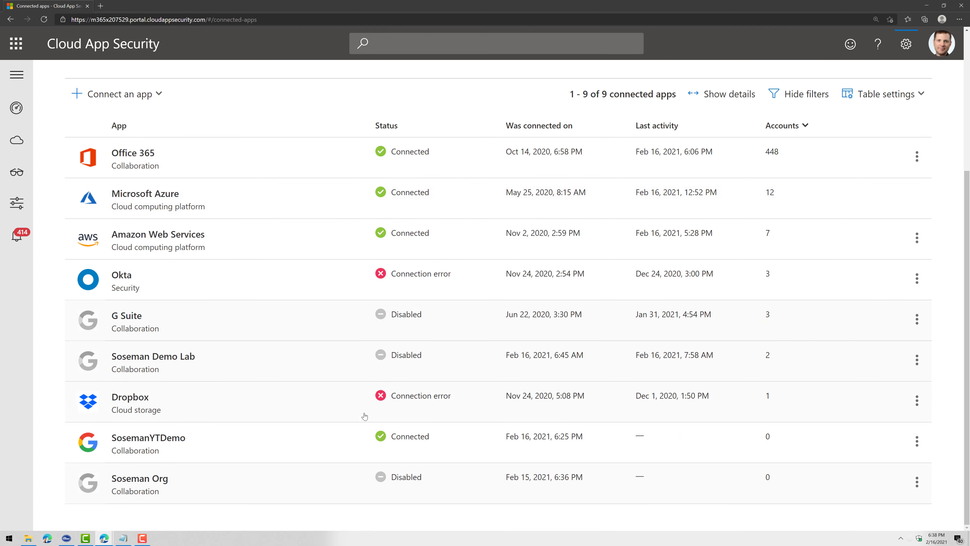
left_click(424, 455)
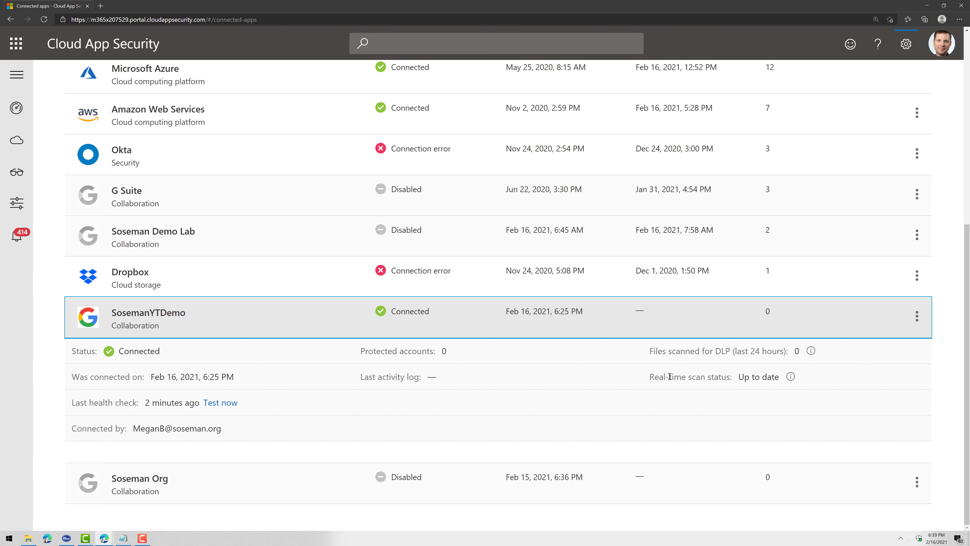
mouse_move(779, 378)
left_mouse_down()
mouse_move(750, 379)
mouse_move(767, 380)
left_mouse_up()
left_click(756, 381)
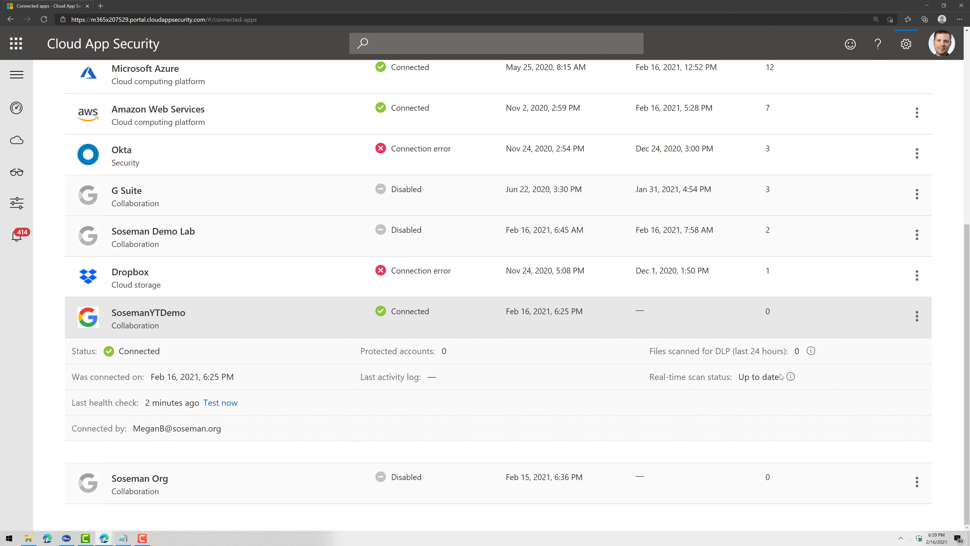
Filter the Investigate > Activity log to Google Cloud apps
mouse_move(19, 174)
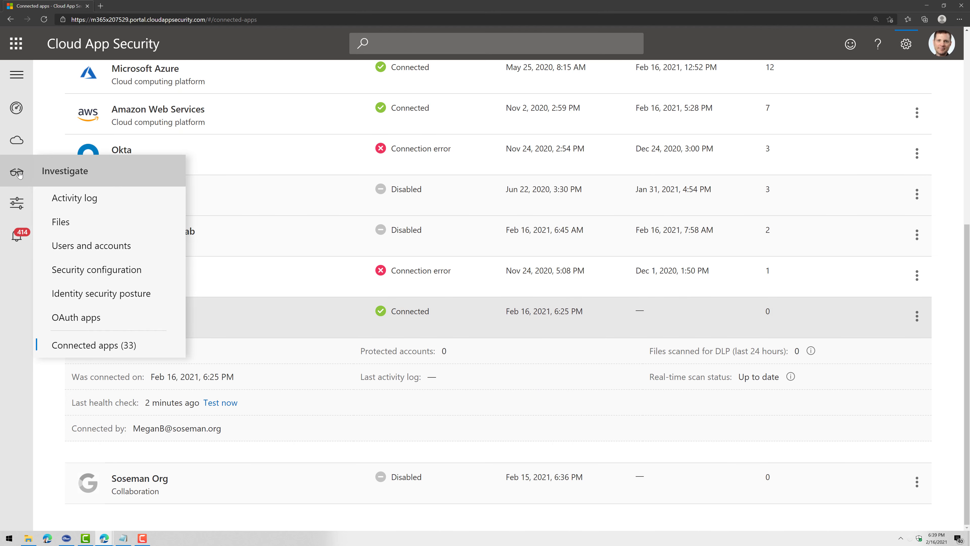
left_click(76, 196)
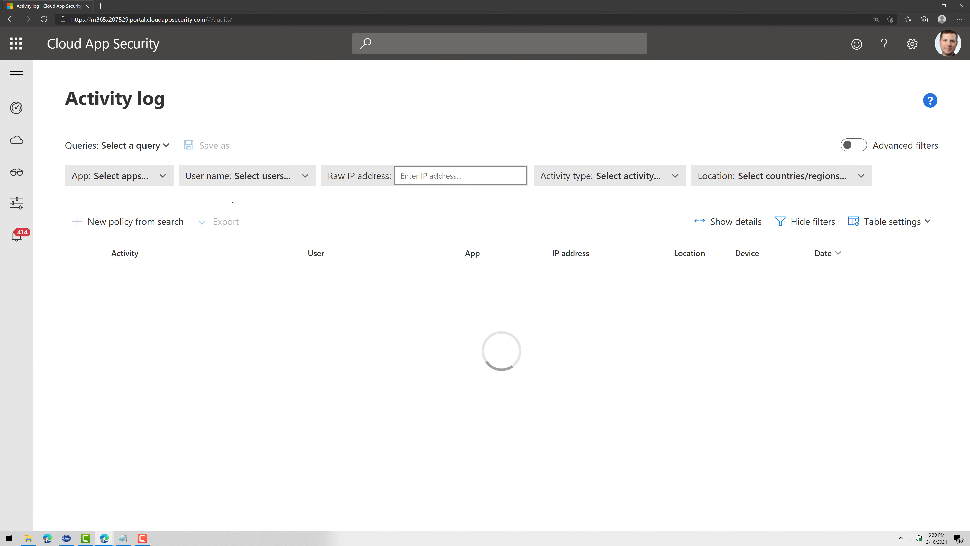
left_click(161, 178)
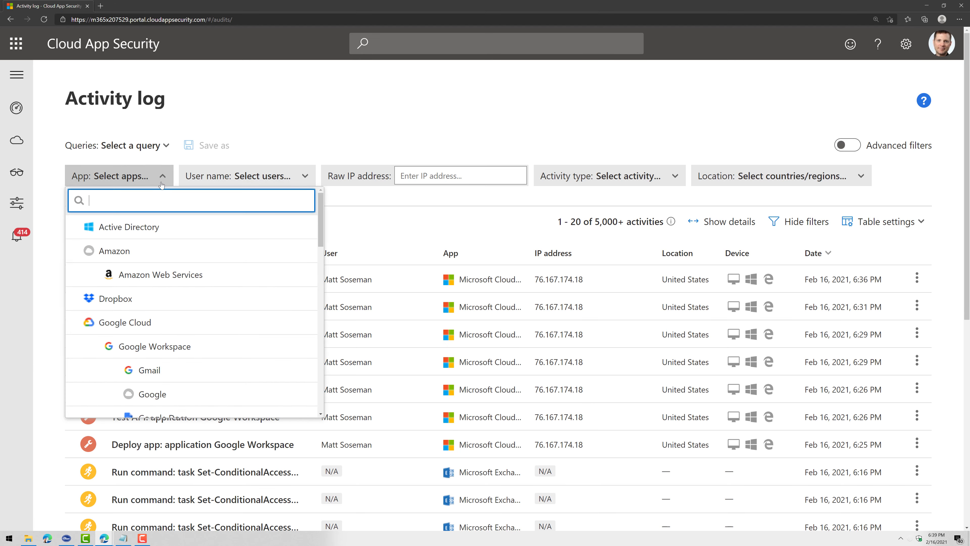
left_click(197, 323)
left_click(244, 119)
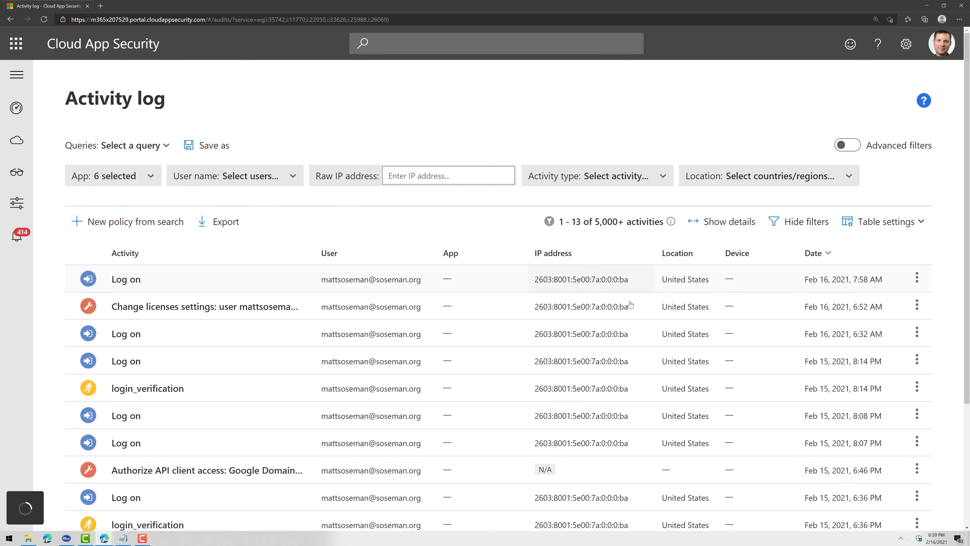
Skim the filtered activities, then go back to Investigate > Connected apps
scroll(238, 369, "down", 5)
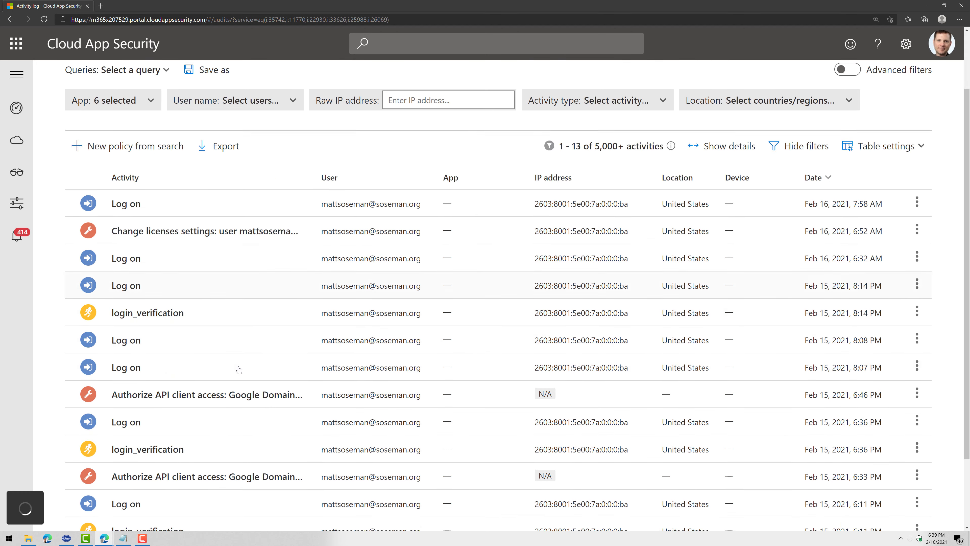
scroll(238, 369, "up", 5)
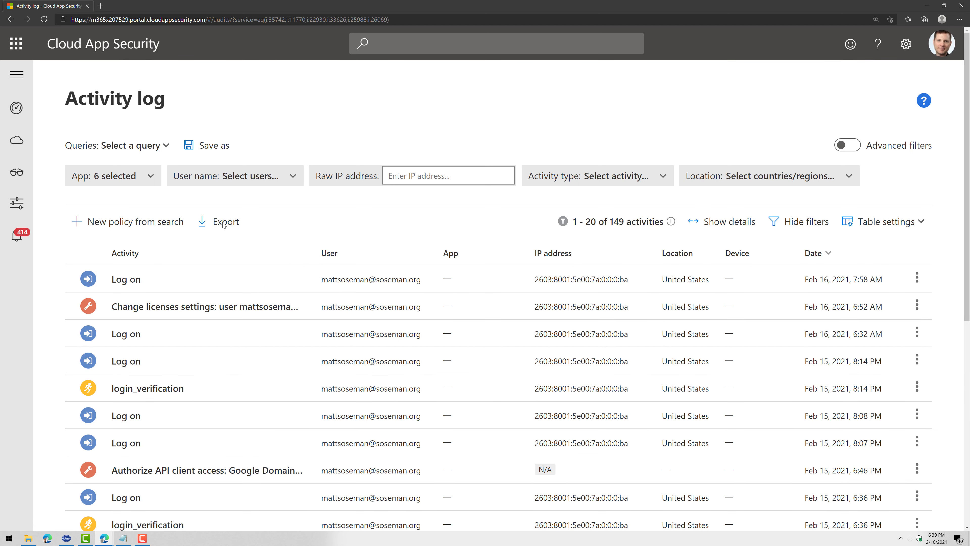
mouse_move(18, 173)
left_click(106, 346)
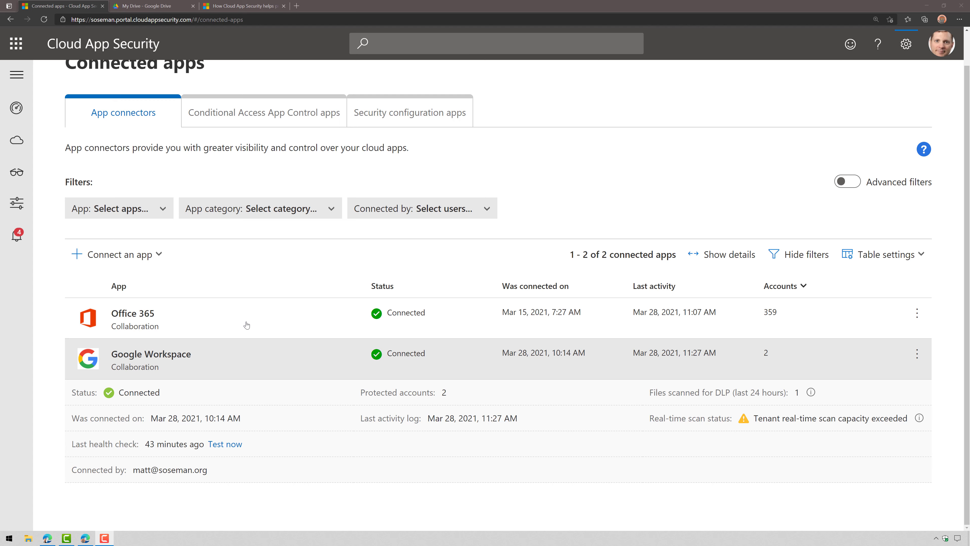
Filter the activity log to Google Cloud and Google Workspace, leaving 45 activities
mouse_move(20, 179)
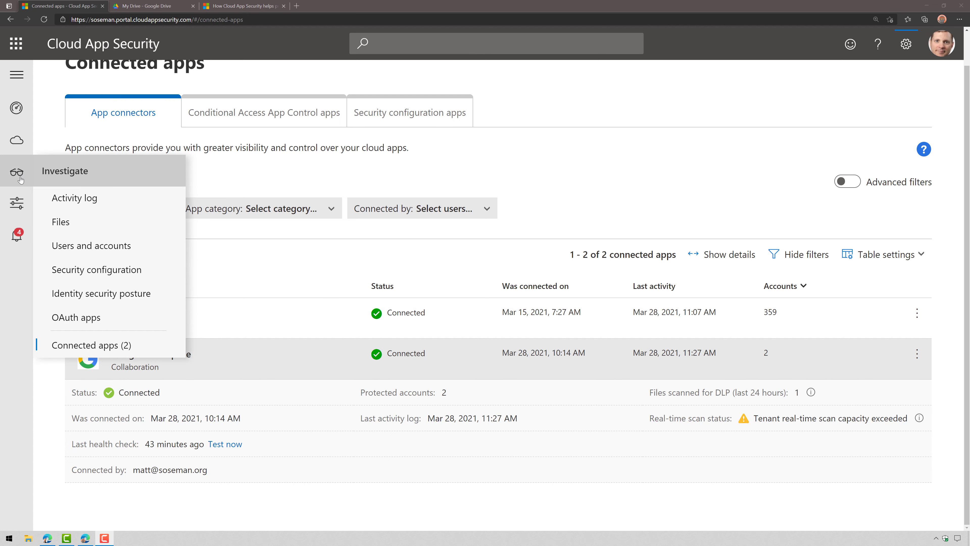
left_click(73, 197)
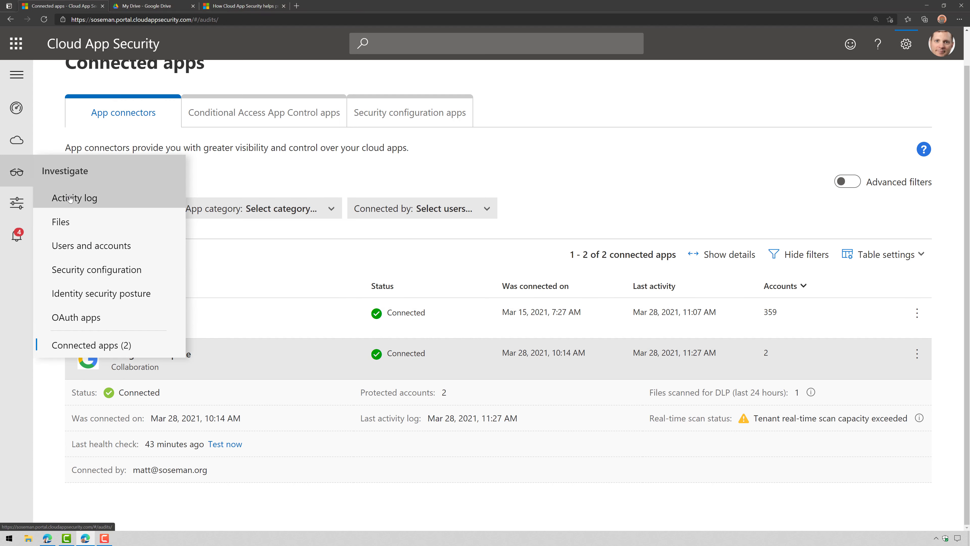
left_click(105, 147)
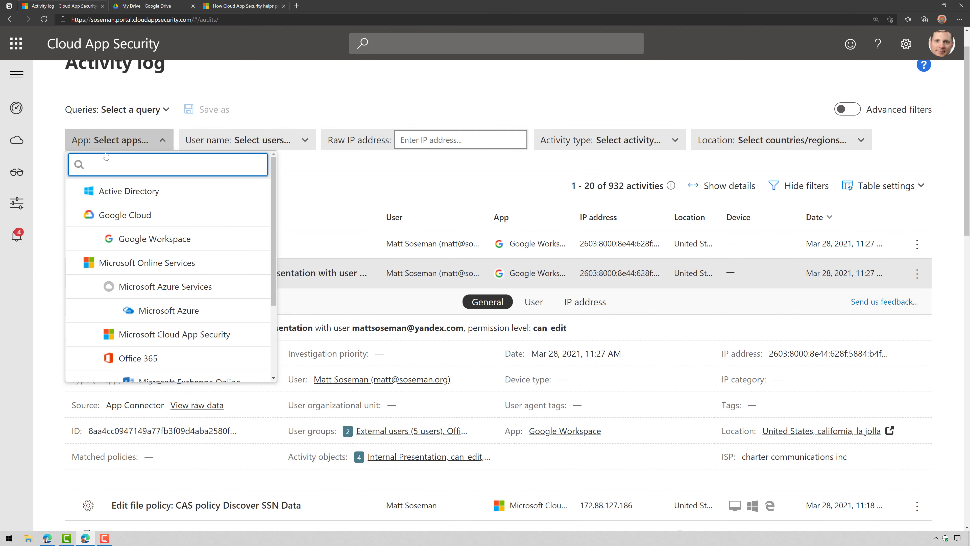
left_click(113, 214)
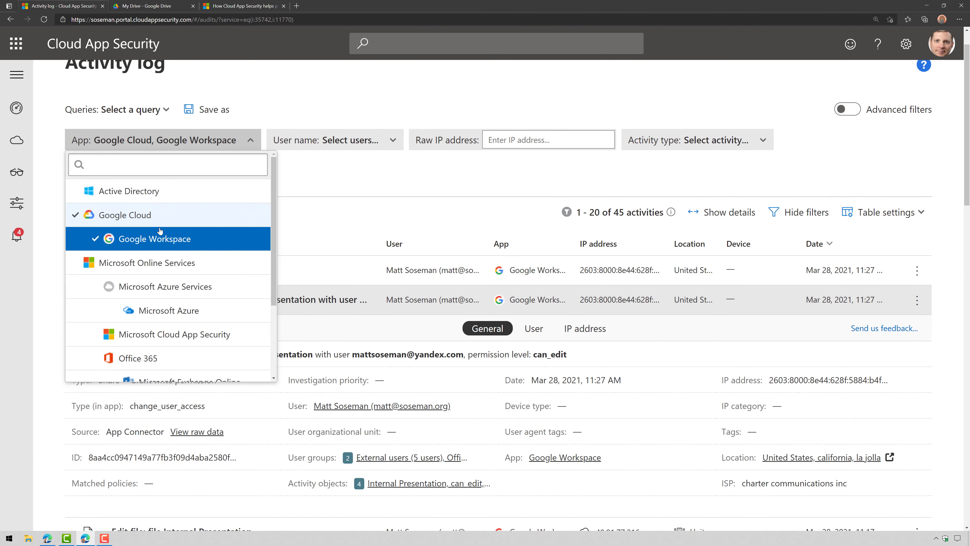
mouse_move(45, 174)
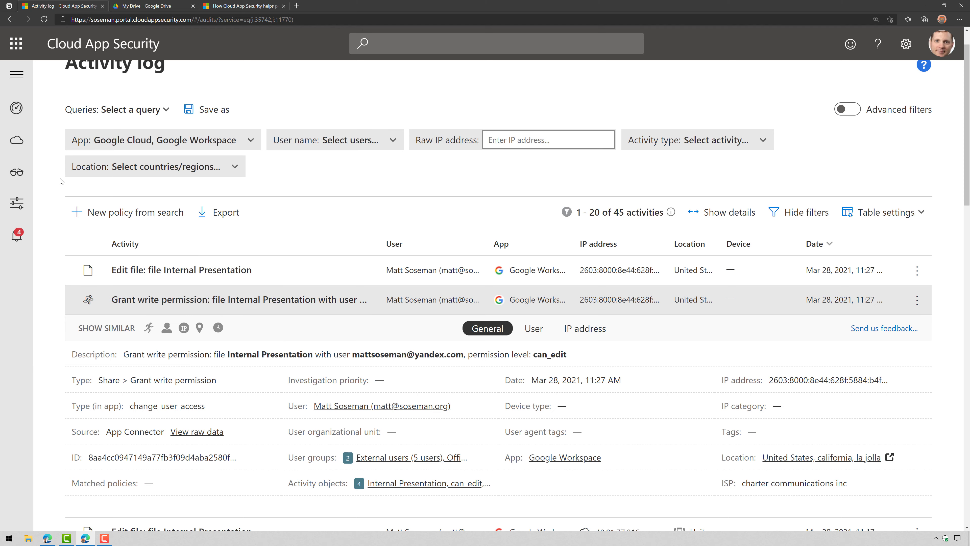
Inspect Internal Presentation's Edit file and Grant write permission events, including the external account
left_click(327, 282)
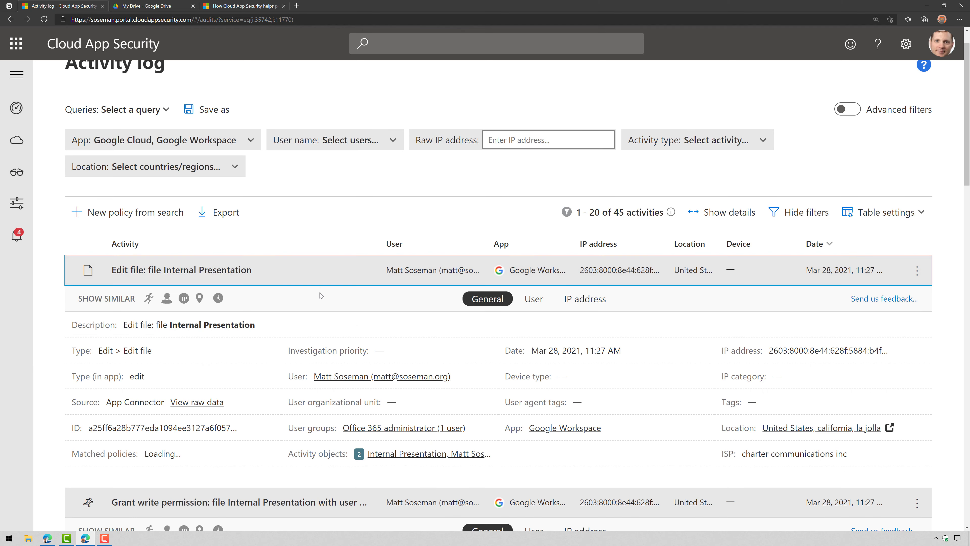
scroll(259, 345, "down", 2)
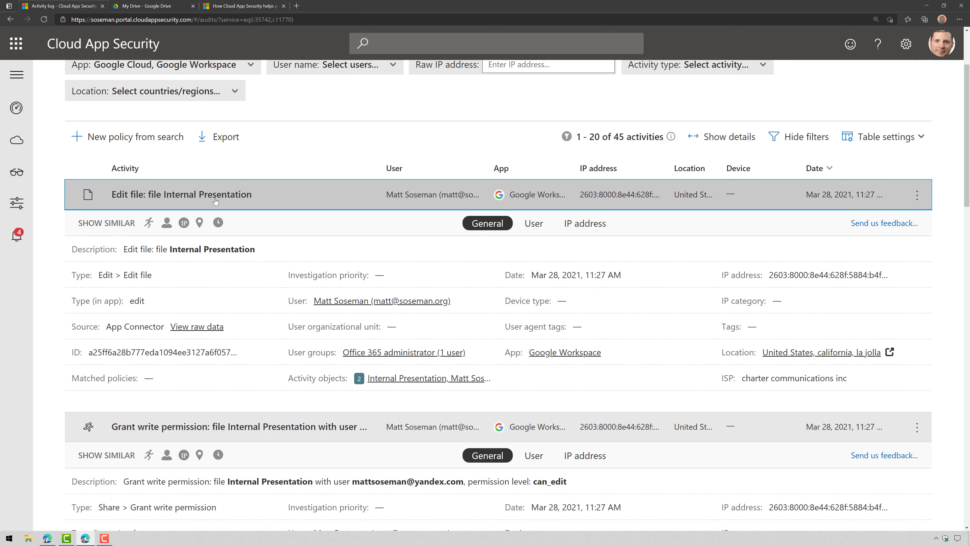
left_click(290, 203)
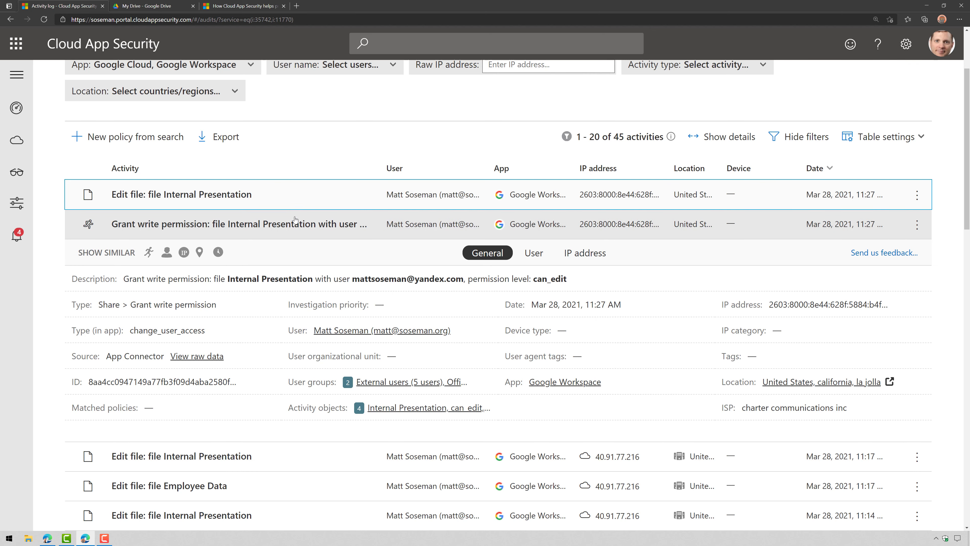
left_click(290, 204)
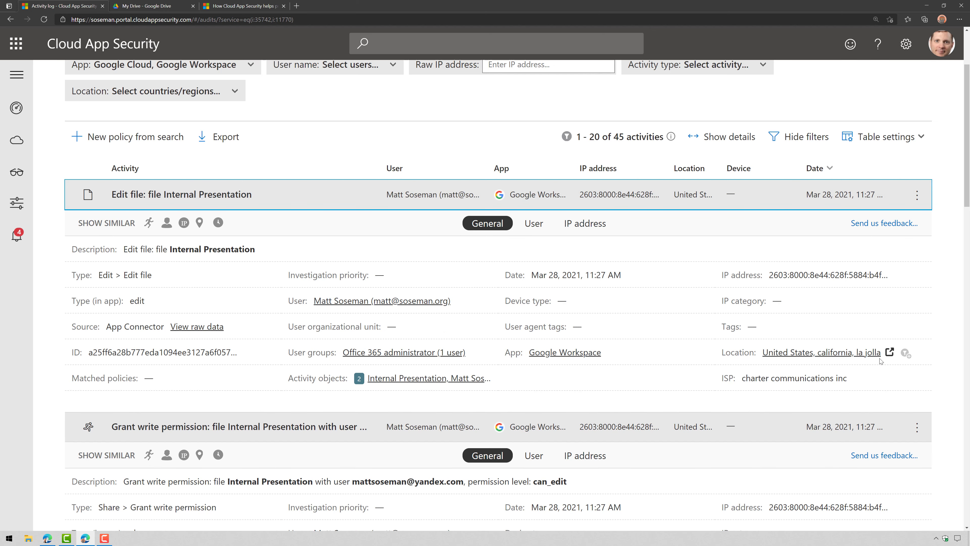
left_click(277, 202)
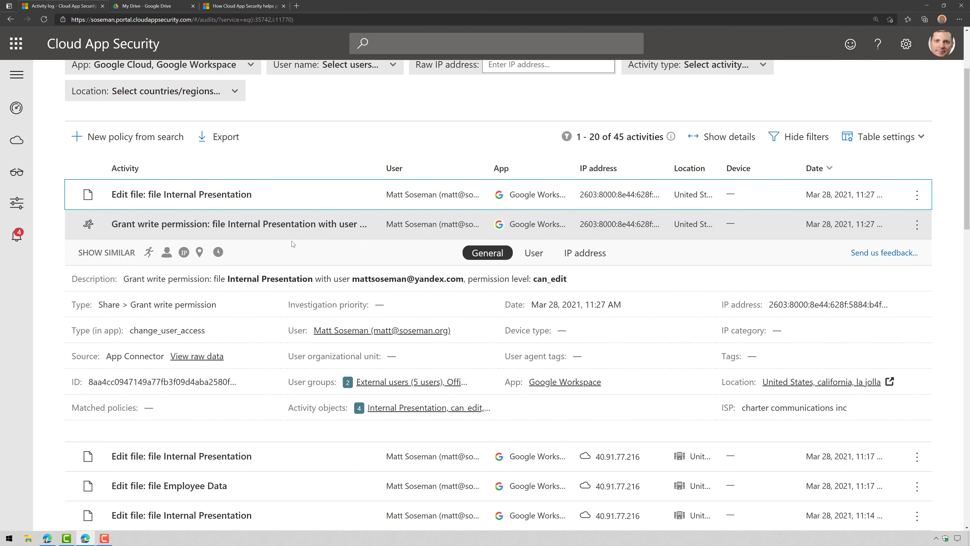
left_click_drag(351, 281, 469, 287)
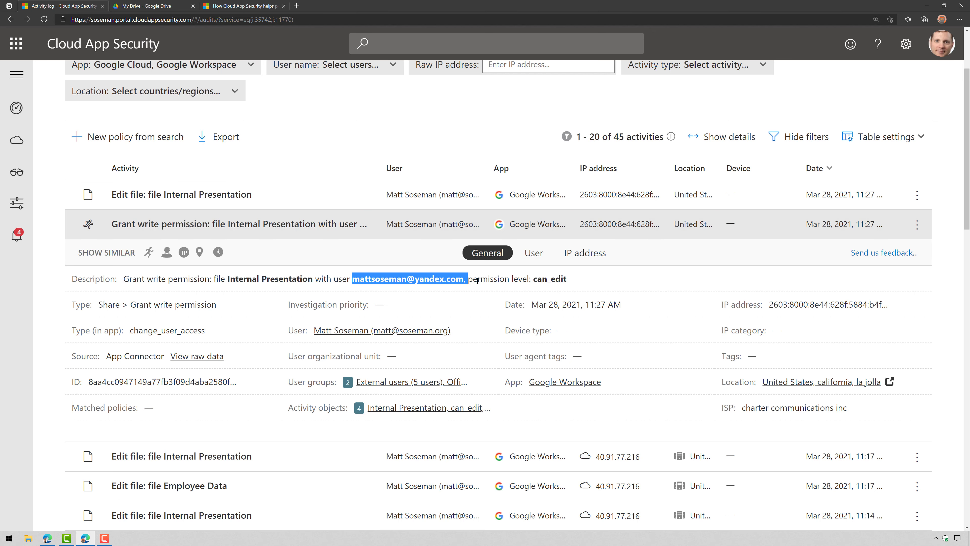
left_click(279, 236)
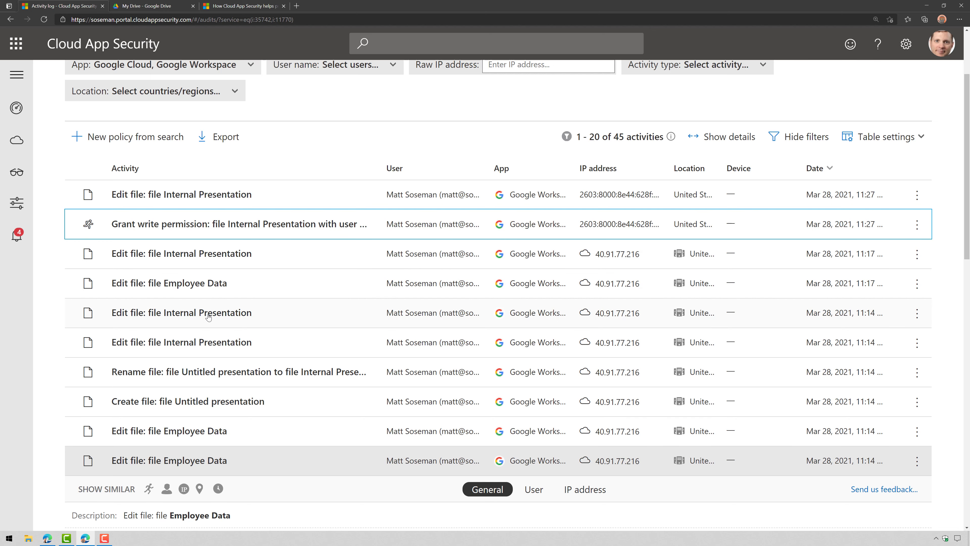
Expand the Employee Data edit, 11:13 single sign-on and Change licenses settings events
scroll(218, 435, "down", 3)
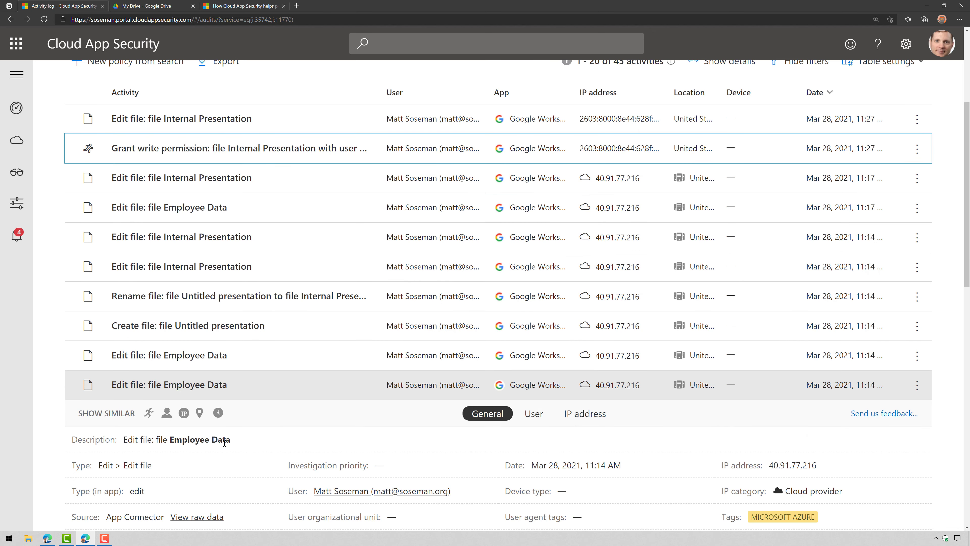
left_click(280, 309)
left_click(280, 308)
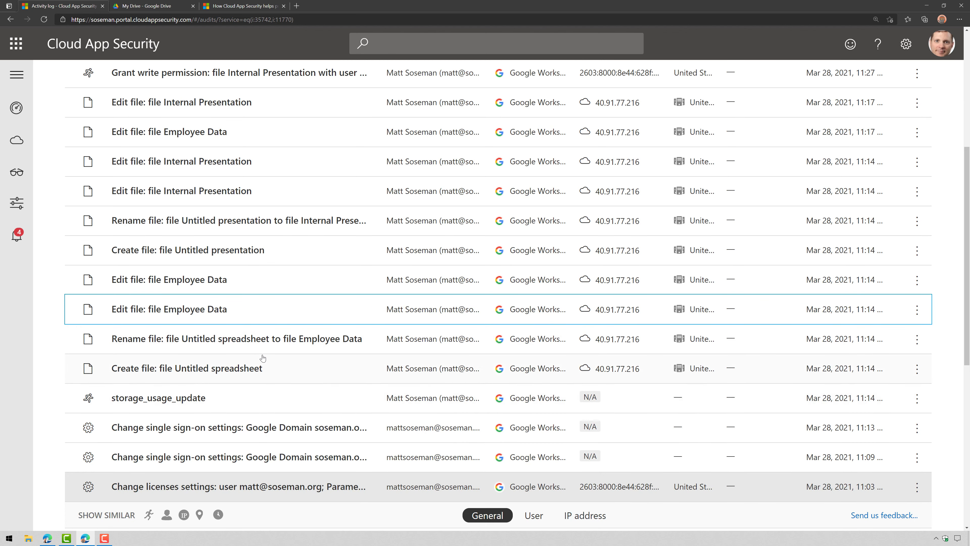
scroll(314, 401, "down", 3)
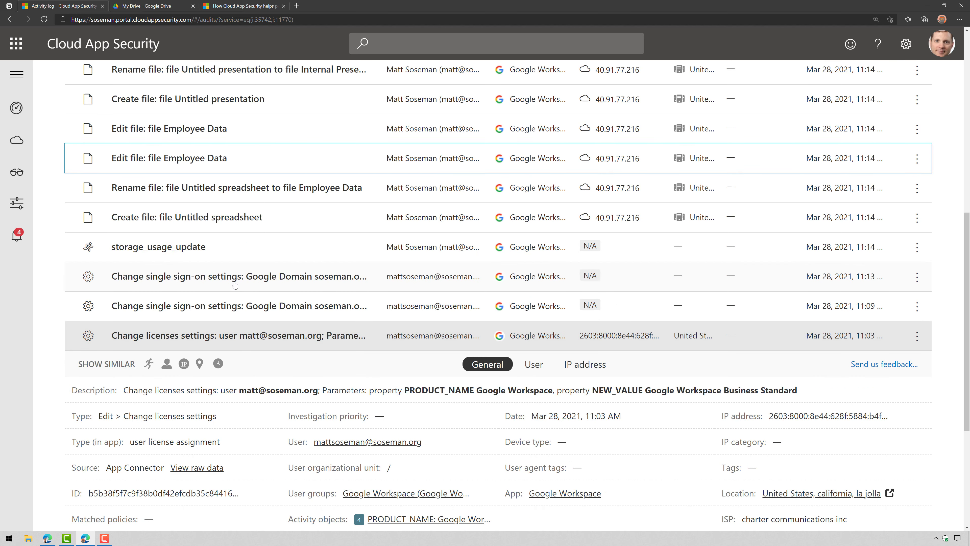
left_click(335, 289)
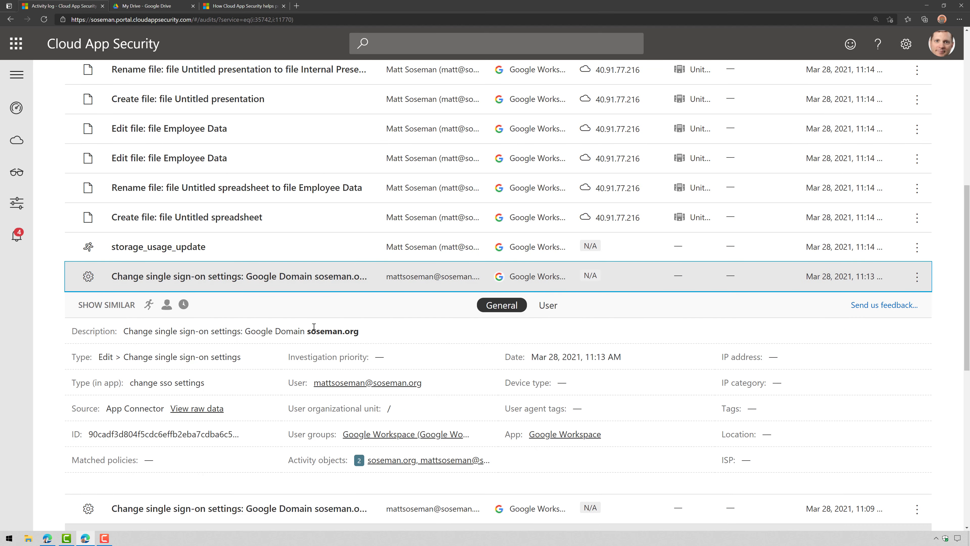
left_click(304, 281)
Show the license change's user summary: 0 open alerts, 27 activities, 3 ISPs, 4 IP addresses
scroll(302, 381, "down", 4)
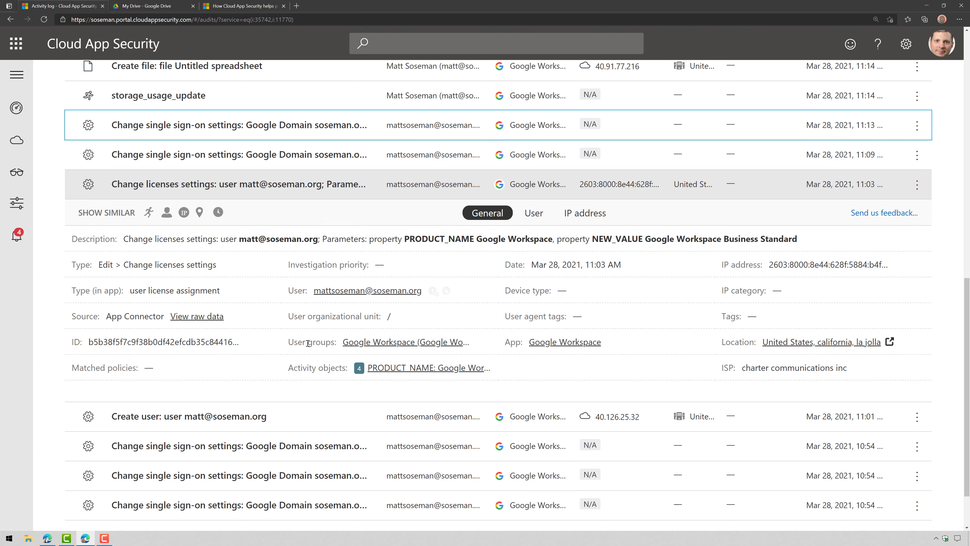
scroll(270, 416, "down", 2)
scroll(270, 416, "up", 4)
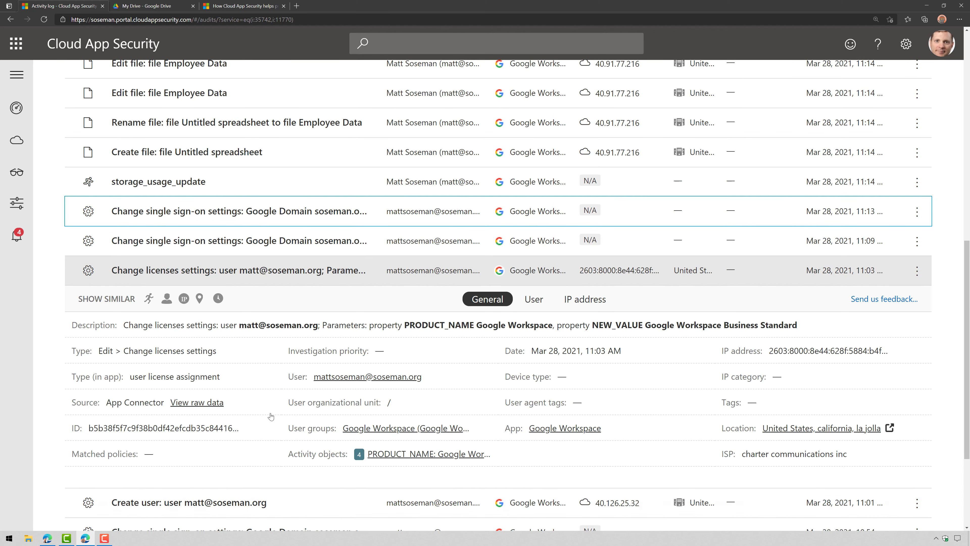
scroll(270, 416, "up", 2)
scroll(275, 415, "down", 2)
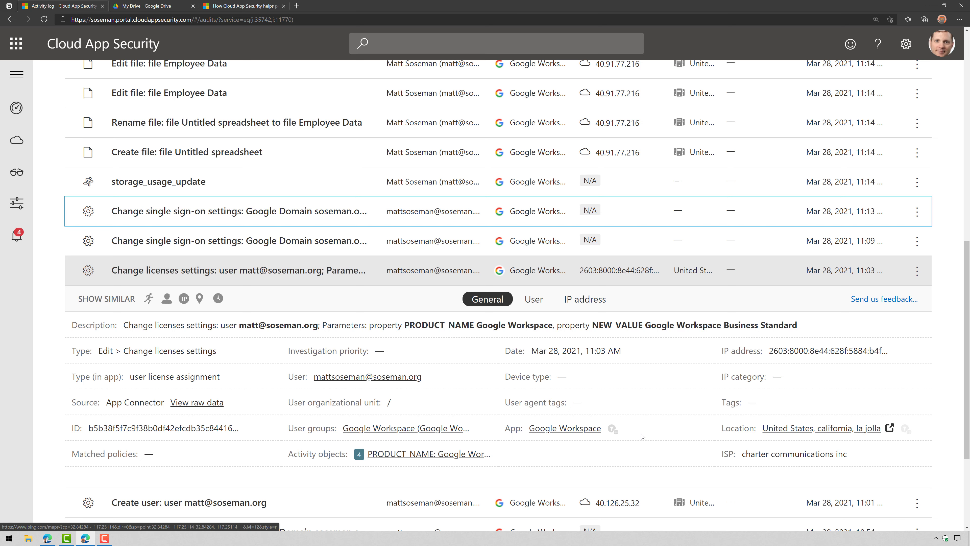
left_click(534, 299)
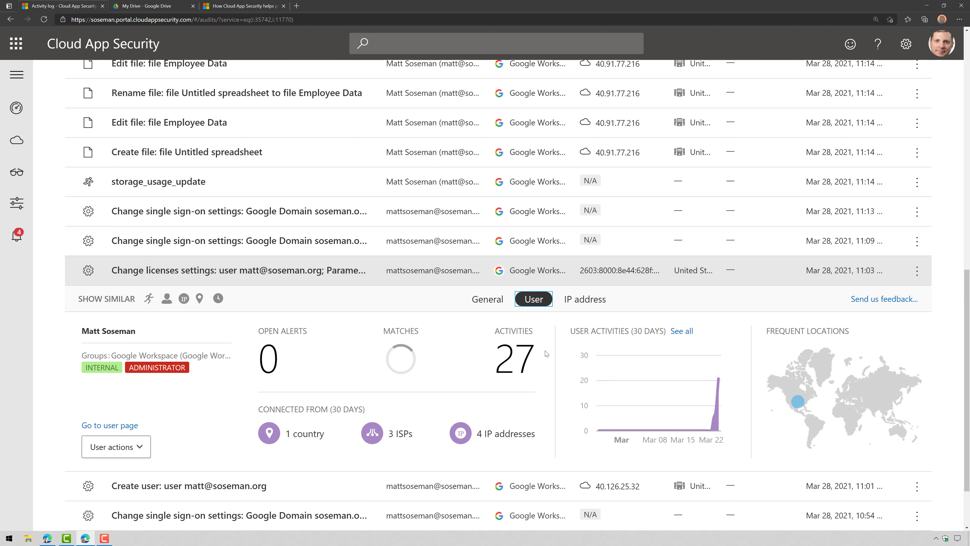
Open the user's page in a new tab and show the User actions menu
right_click(98, 427)
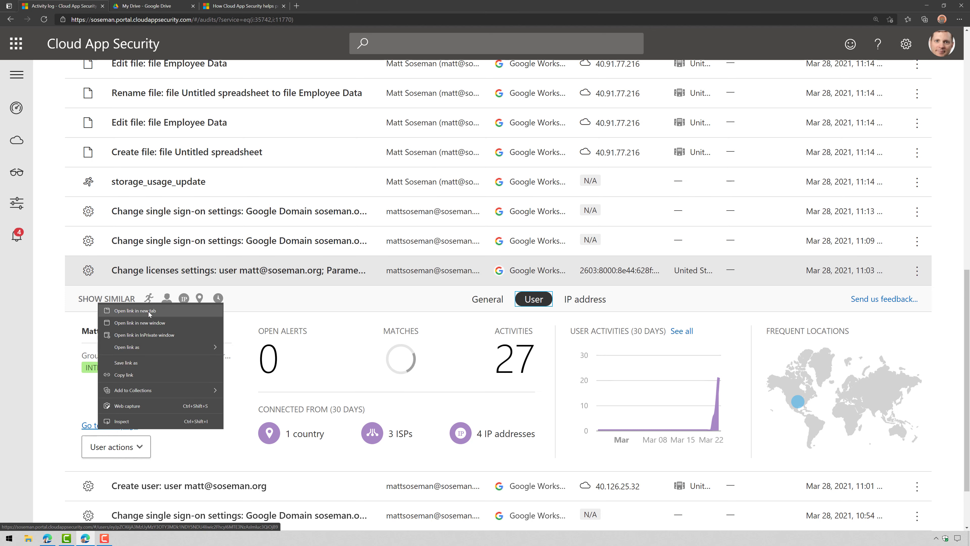
left_click(153, 311)
left_click(114, 446)
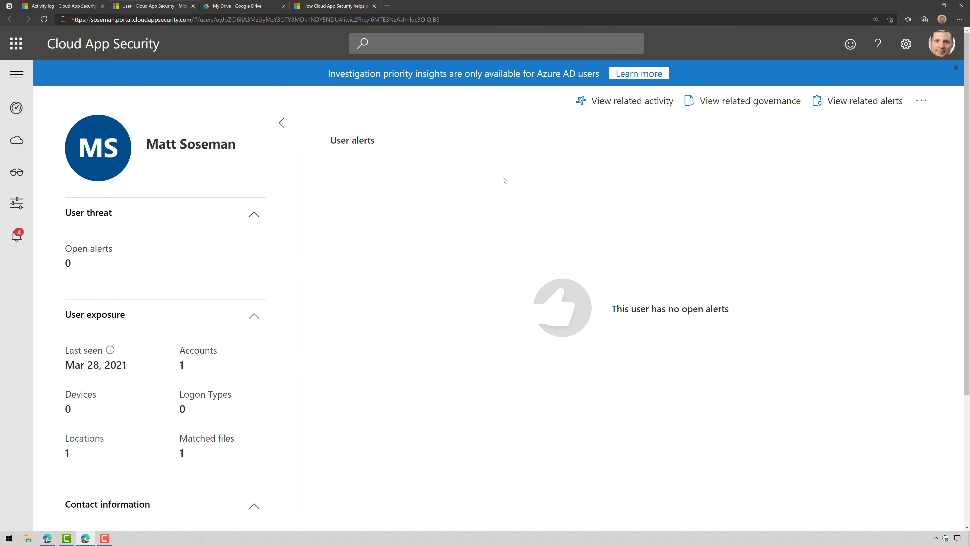
Back in the activity log, view the license activity's IP address details and its actions
left_click(69, 8)
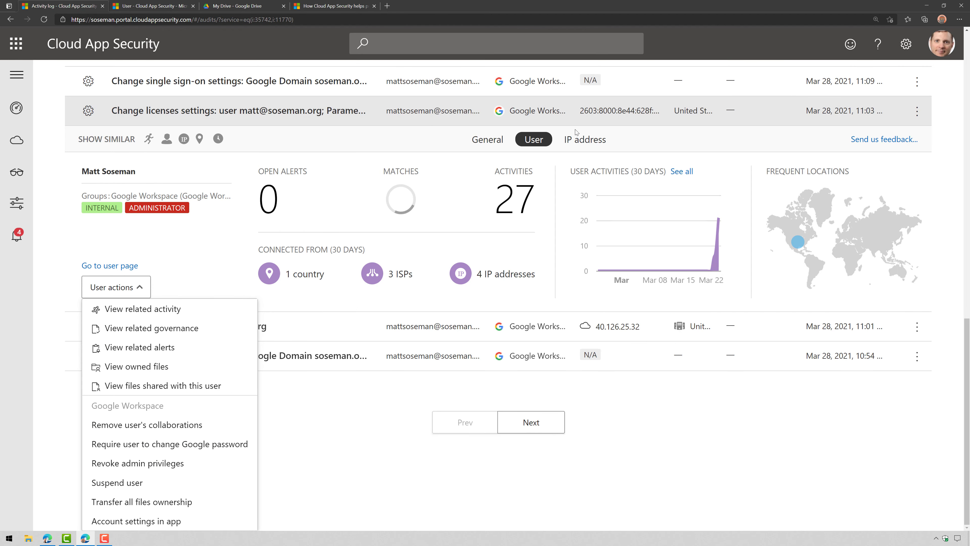
left_click(575, 142)
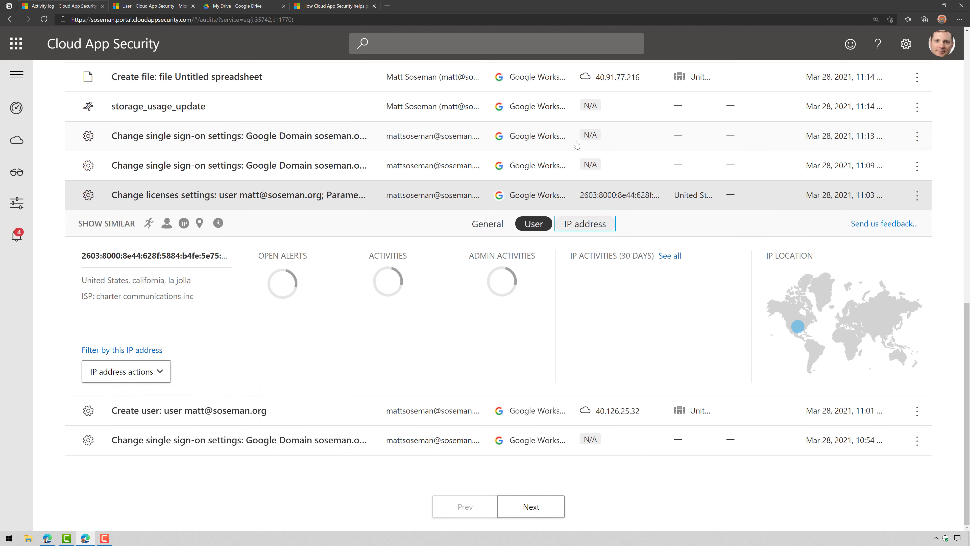
left_click(162, 379)
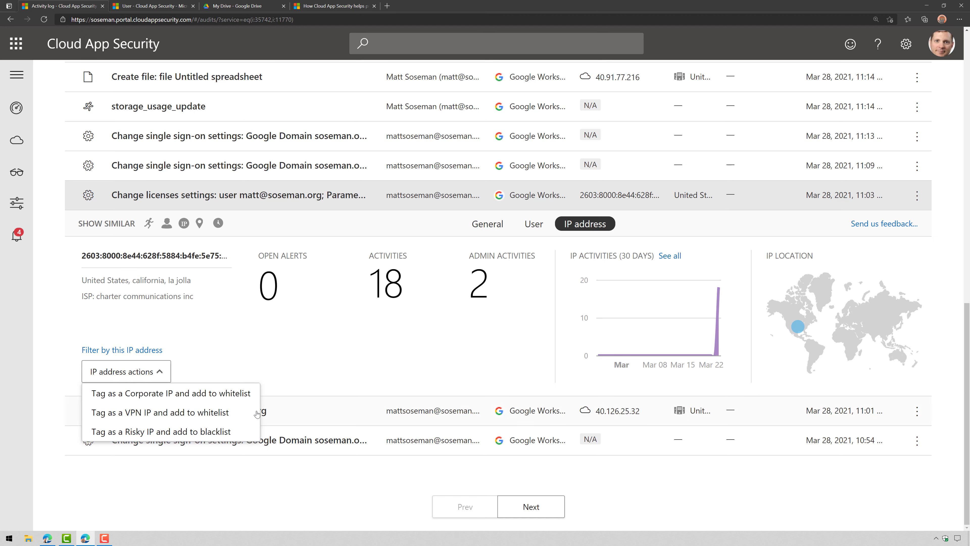
left_click(338, 366)
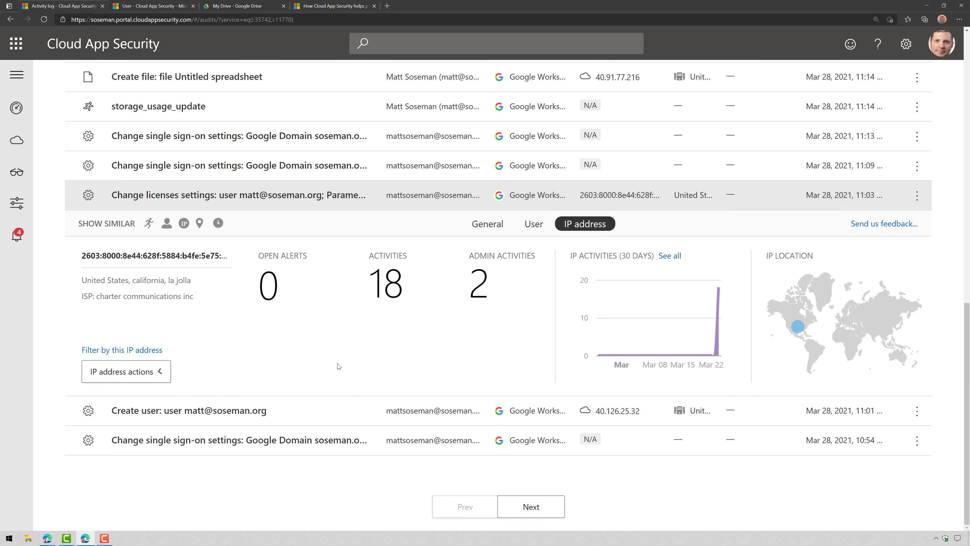
Go to Investigate > Files and filter to Google Cloud, listing 8 Google Workspace files
mouse_move(4, 155)
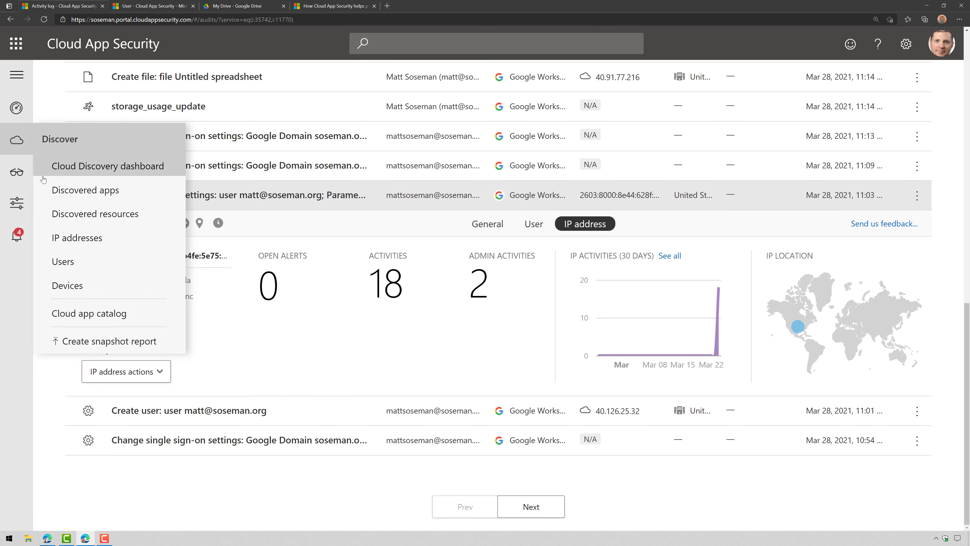
mouse_move(16, 172)
left_click(74, 194)
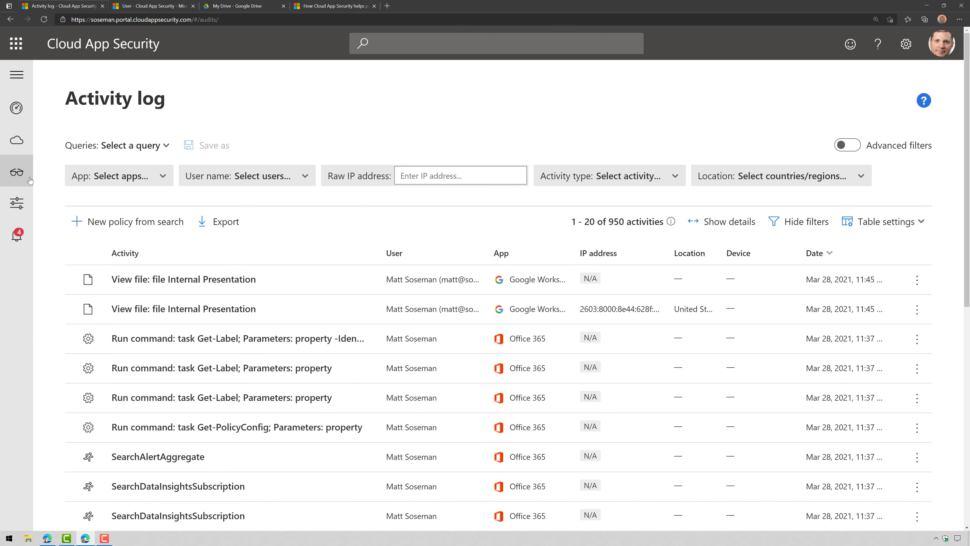
mouse_move(28, 180)
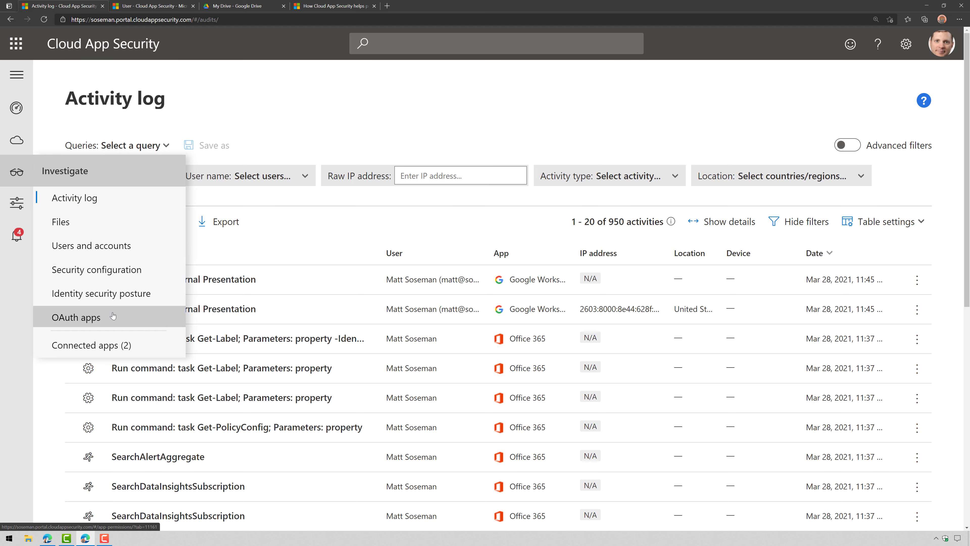
left_click(92, 226)
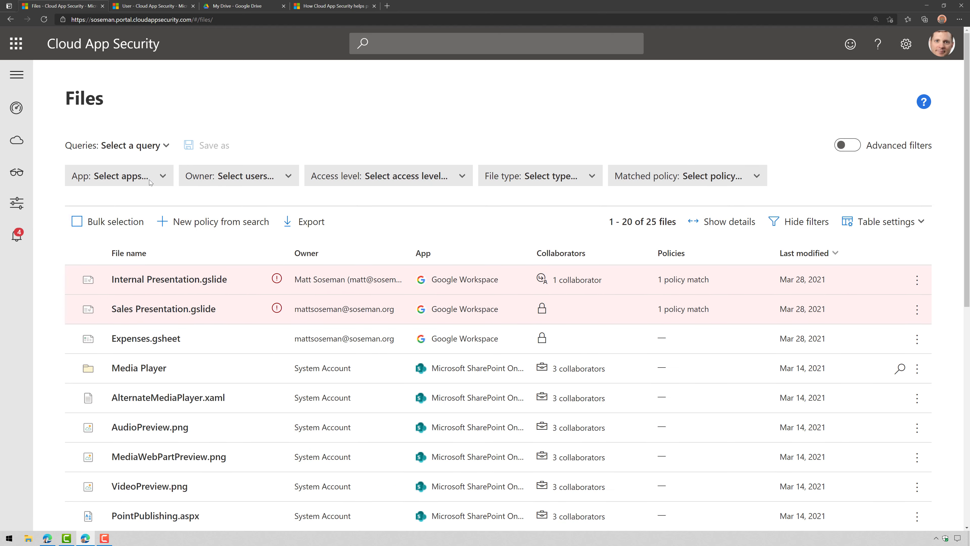
left_click(150, 182)
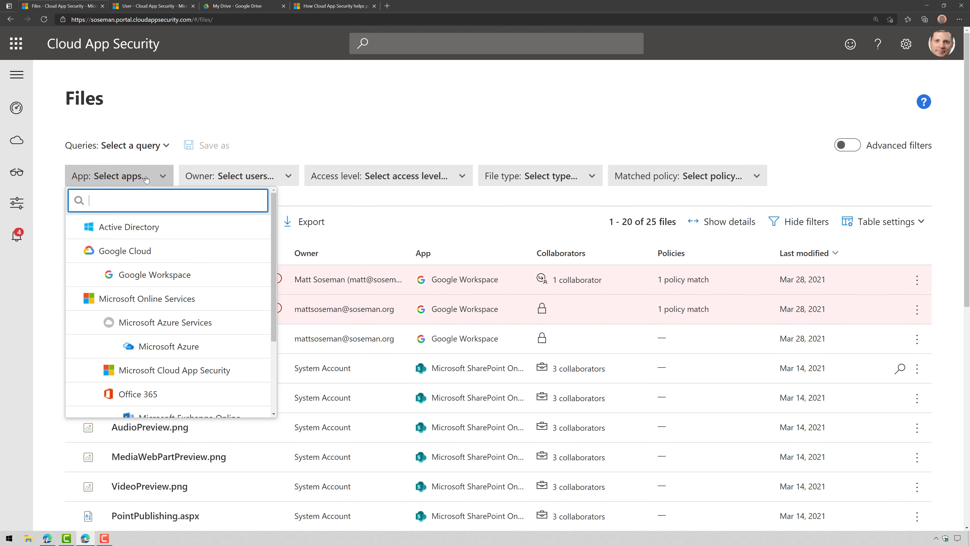
left_click(122, 250)
left_click(57, 237)
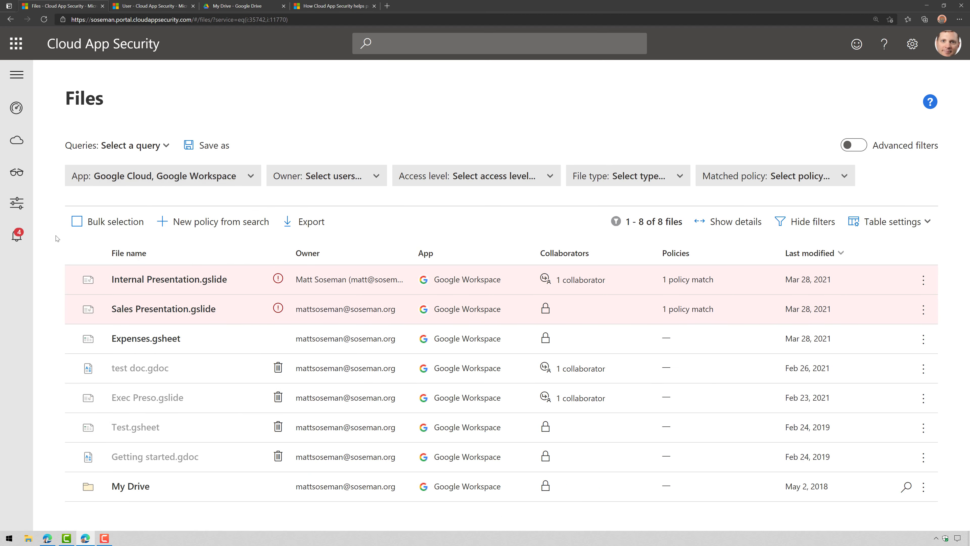
Expand Internal Presentation.gslide and view it in Google Slides from its URL, then close the extra tabs
left_click(237, 281)
mouse_move(277, 282)
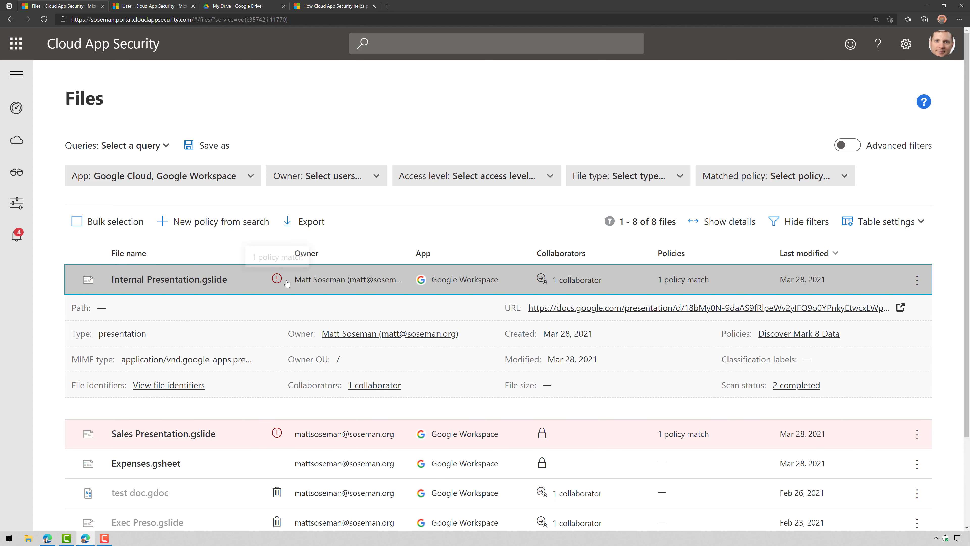
right_click(554, 309)
left_click(580, 317)
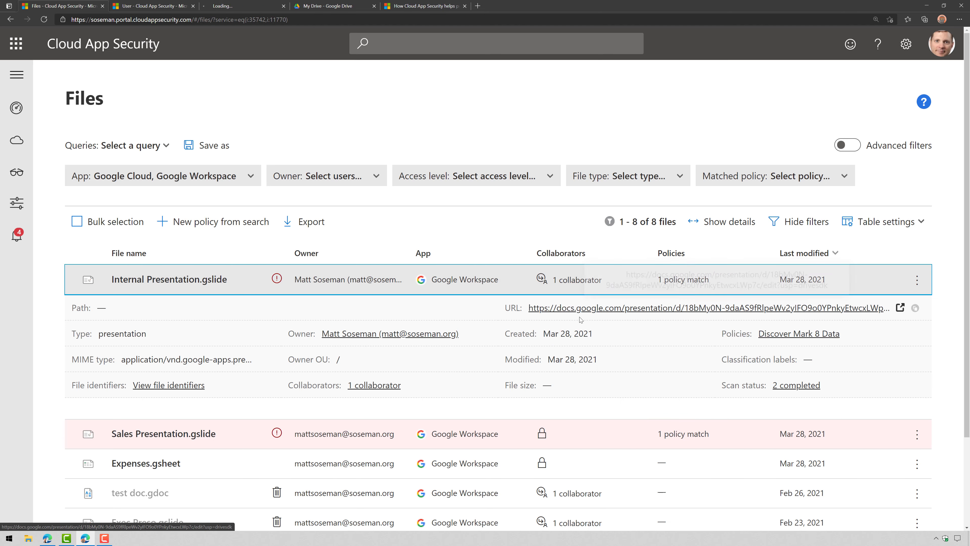
left_click(245, 5)
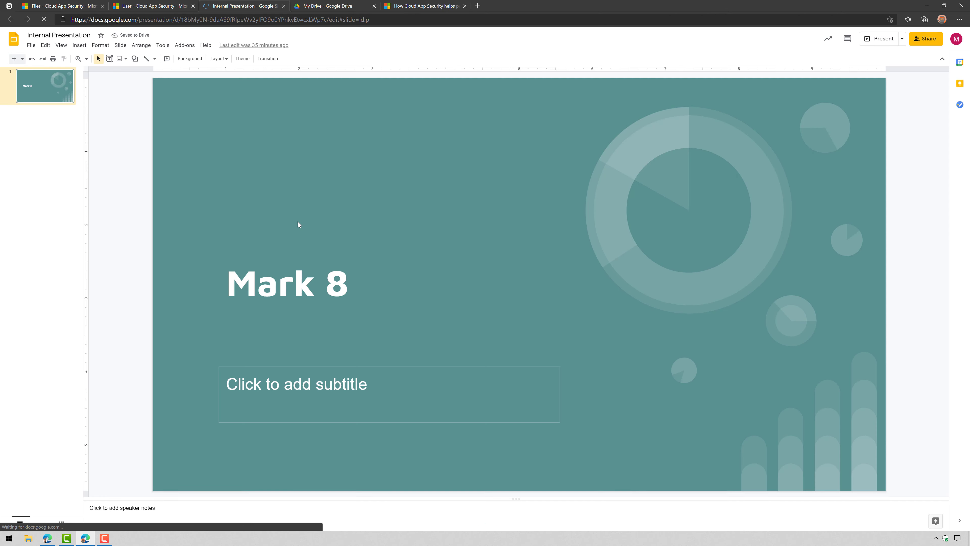
left_click(283, 5)
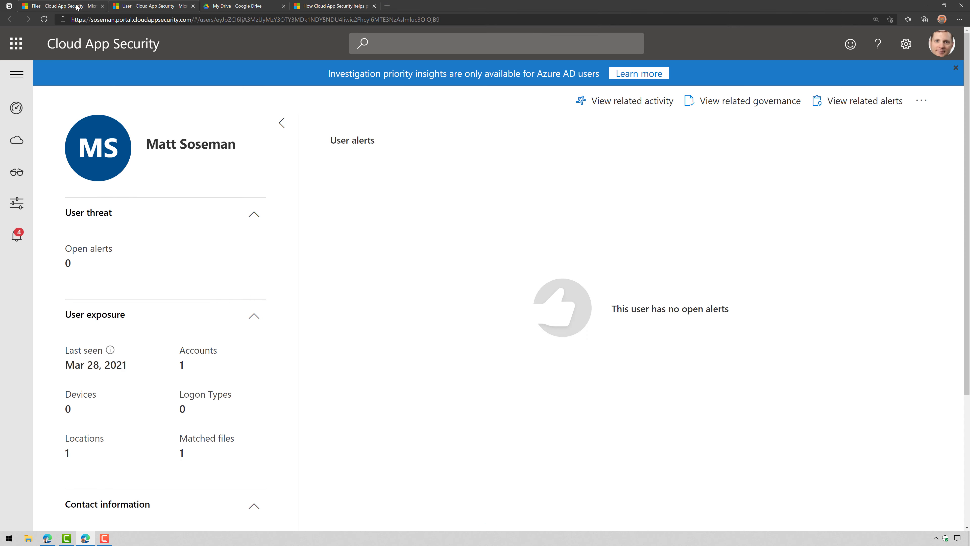
left_click(61, 6)
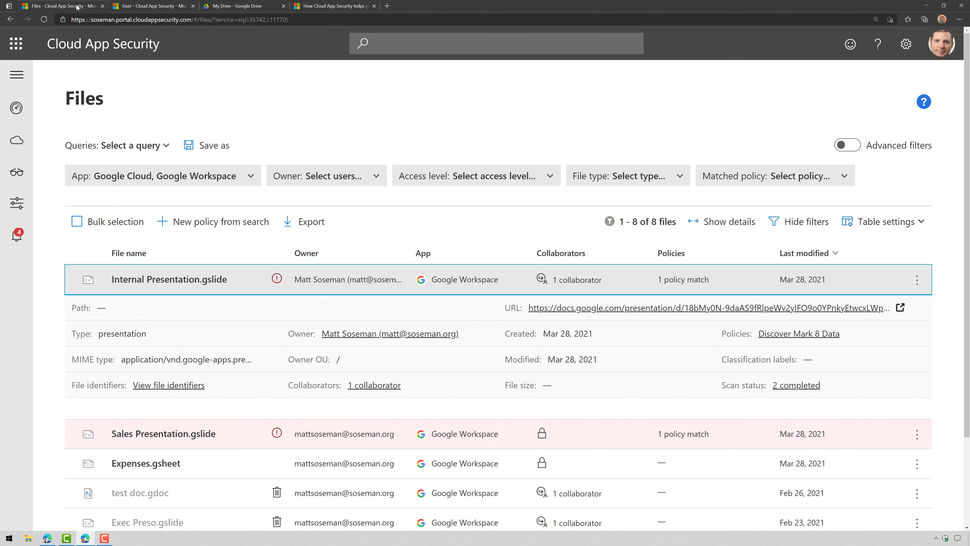
left_click(193, 5)
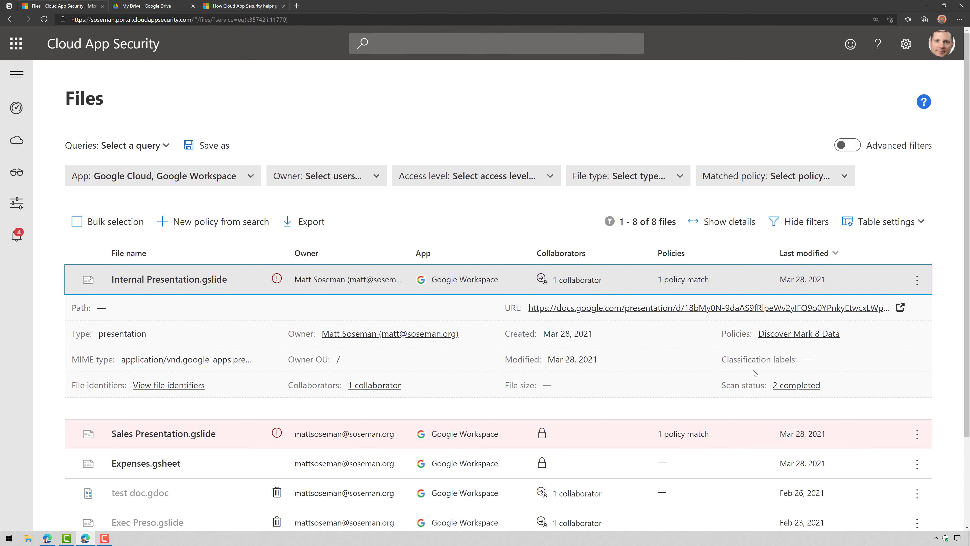
Review Internal Presentation's collaborators and file actions, then expand Sales Presentation.gslide
scroll(754, 373, "down", 2)
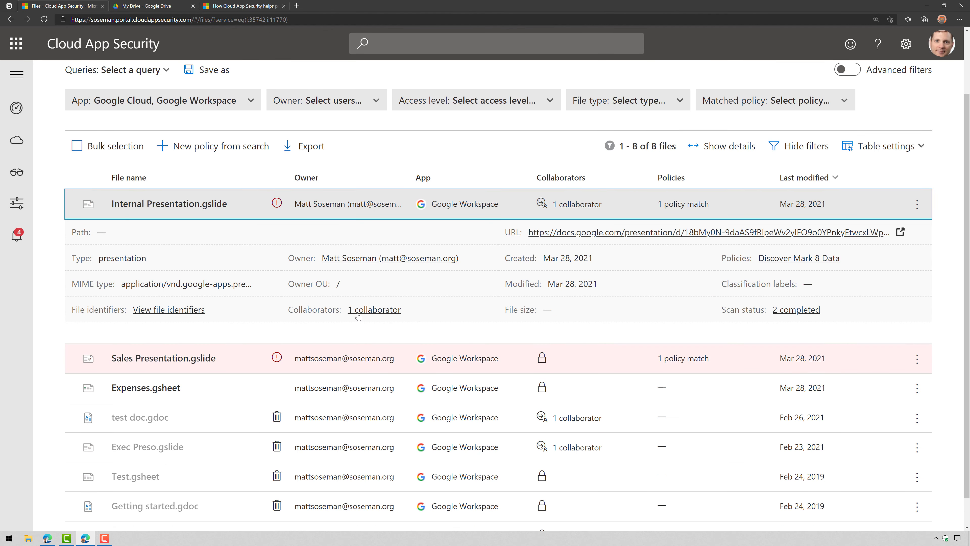
left_click(368, 311)
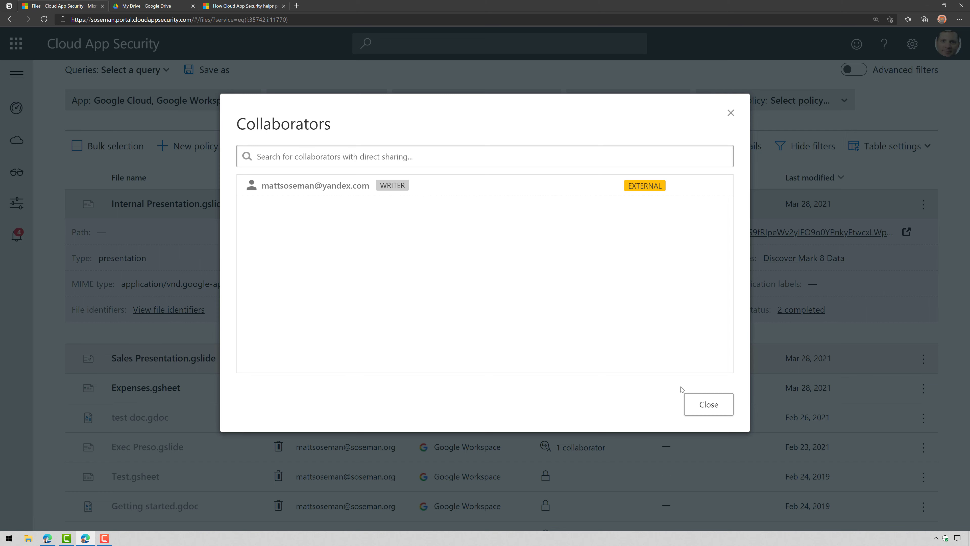
left_click(692, 408)
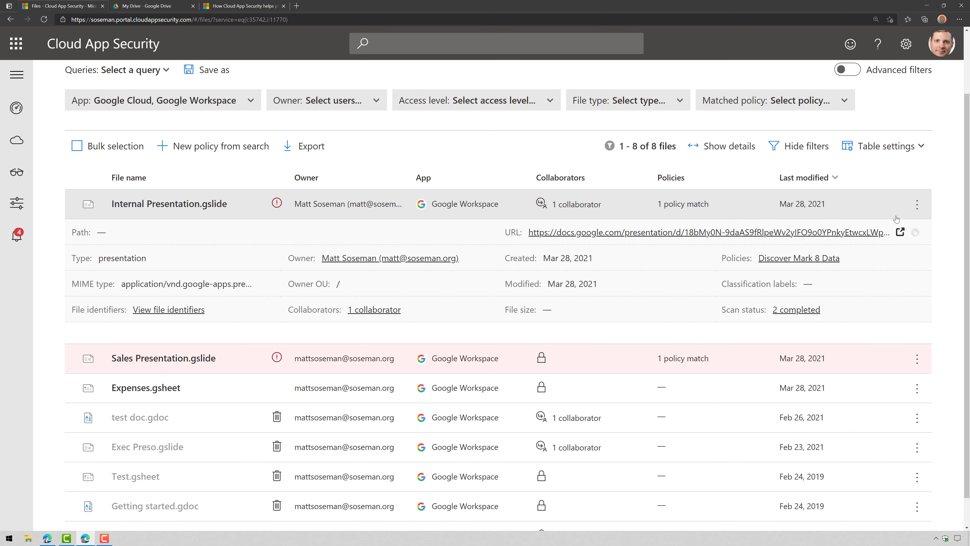
left_click(917, 204)
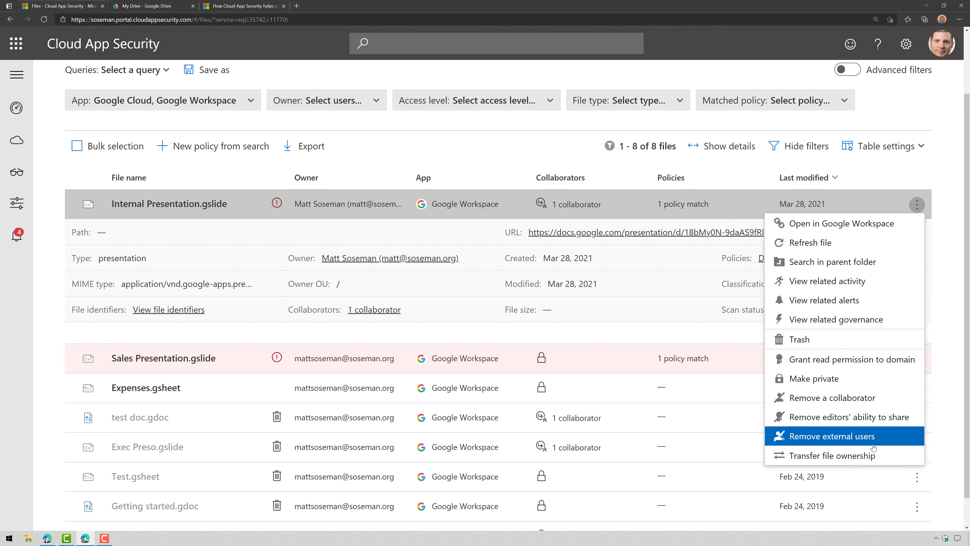
left_click(957, 335)
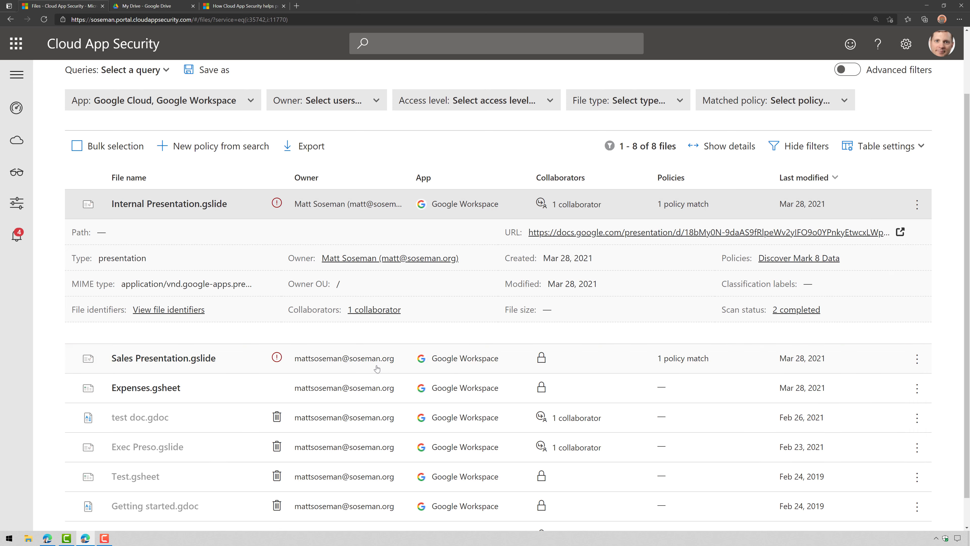
left_click(408, 369)
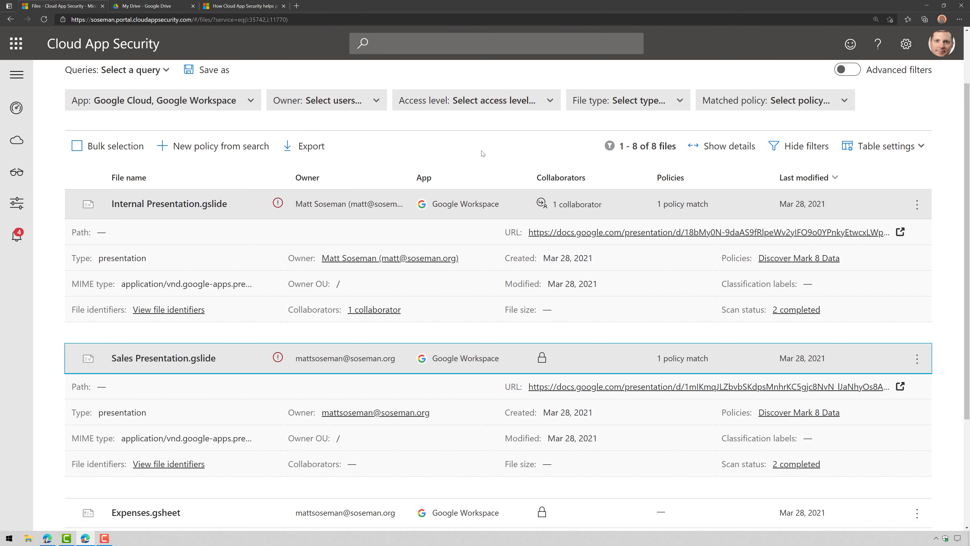
scroll(482, 152, "up", 2)
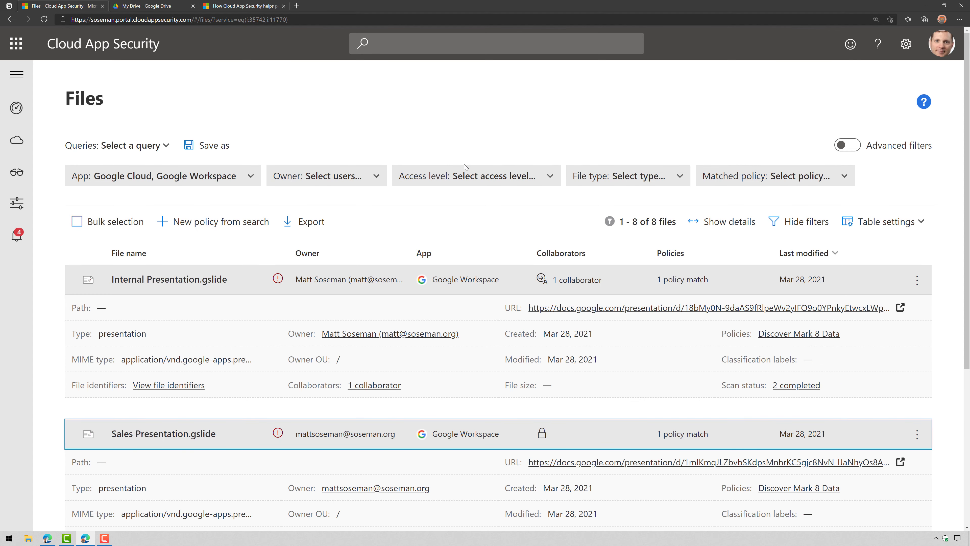
Filter files to Access level External and view Internal Presentation's one external collaborator
left_click(168, 176)
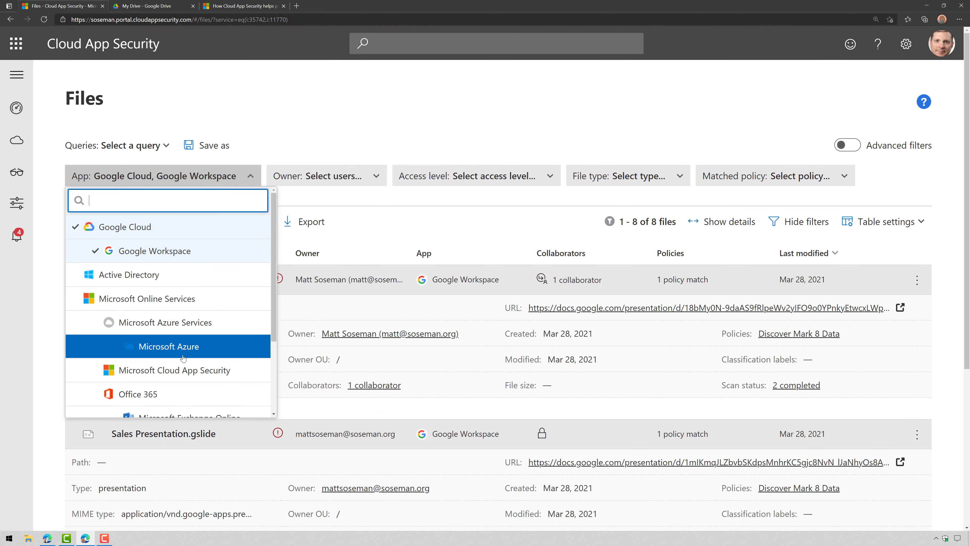
left_click(310, 125)
left_click(505, 179)
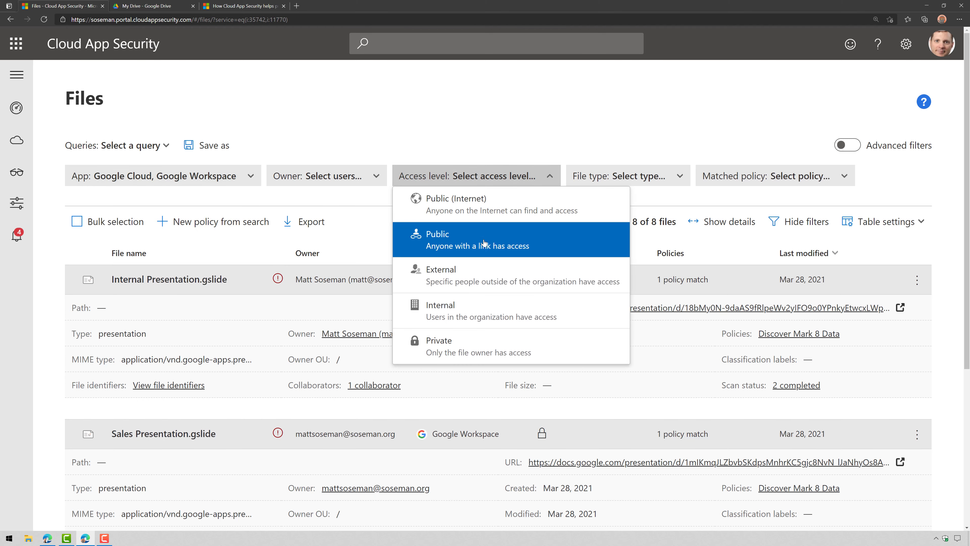
left_click(483, 273)
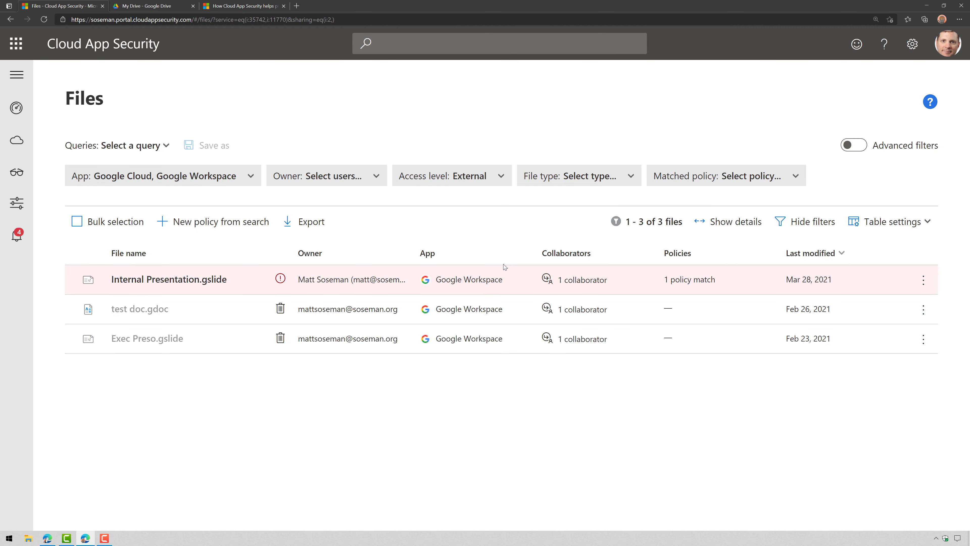
left_click(582, 279)
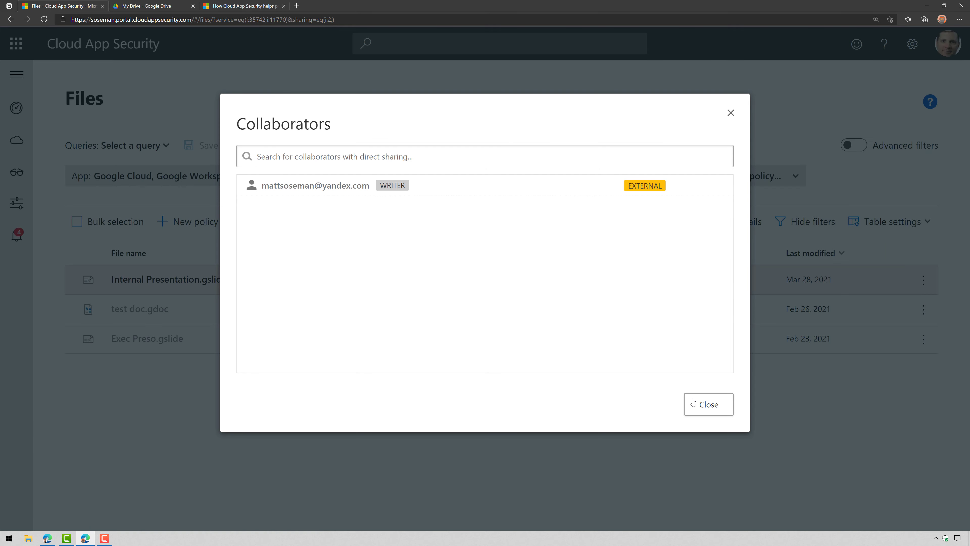
left_click(704, 404)
In the advanced filter view, remove the empty filter row and expand Internal Presentation.gslide's details
left_click(856, 146)
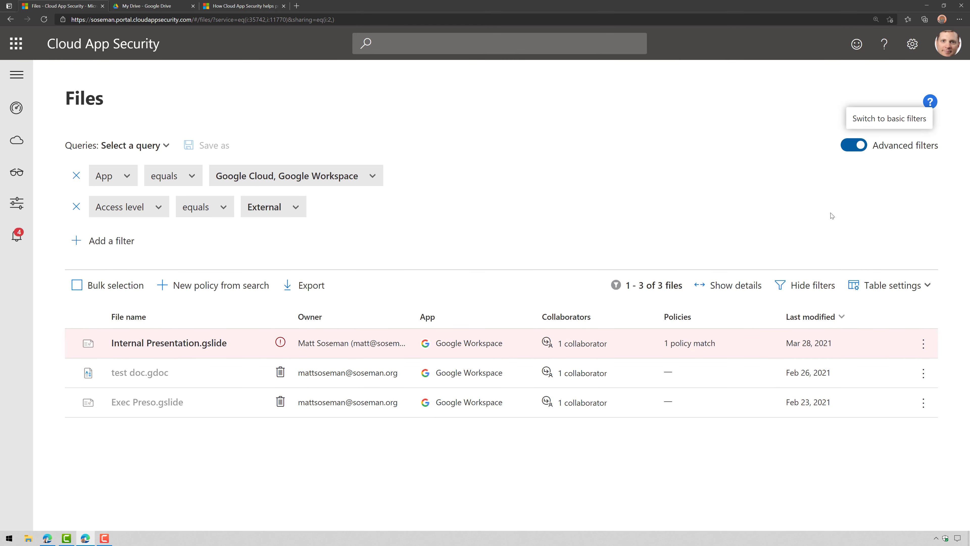
left_click(99, 241)
left_click(145, 240)
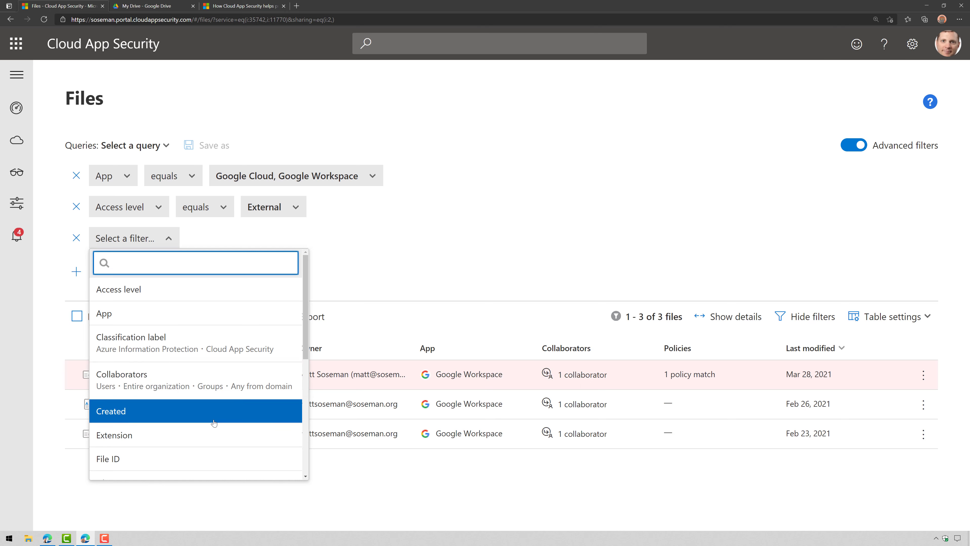
scroll(212, 422, "down", 4)
scroll(202, 449, "down", 2)
scroll(203, 449, "up", 5)
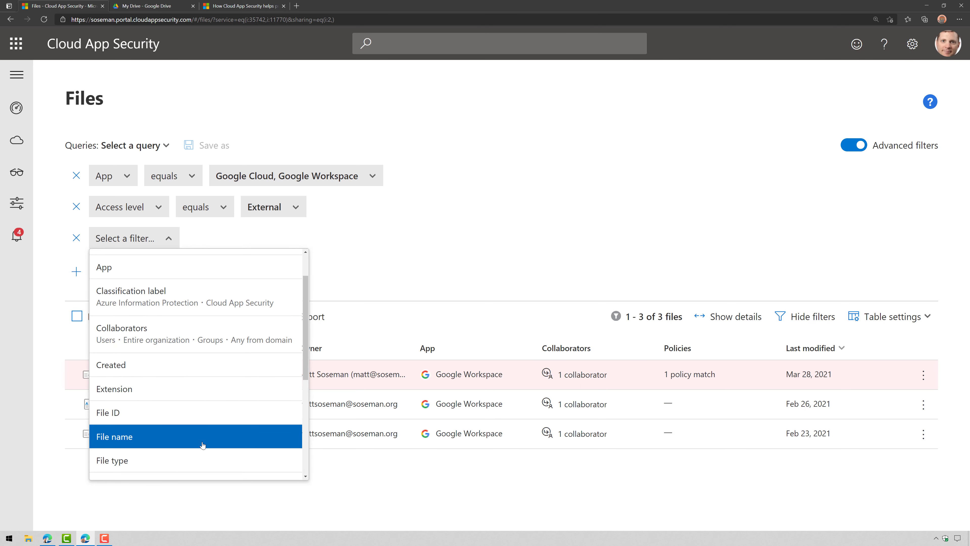
left_click(76, 238)
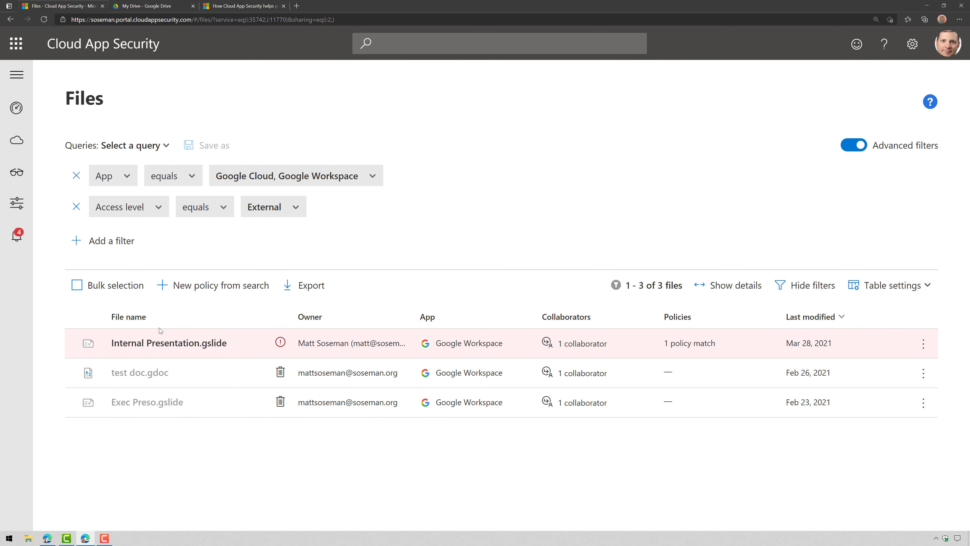
left_click(229, 343)
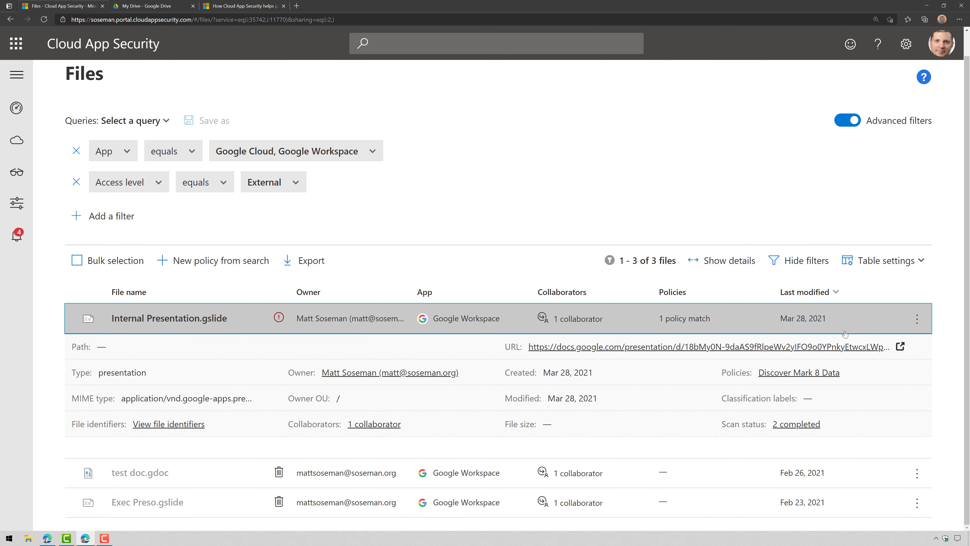
mouse_move(15, 181)
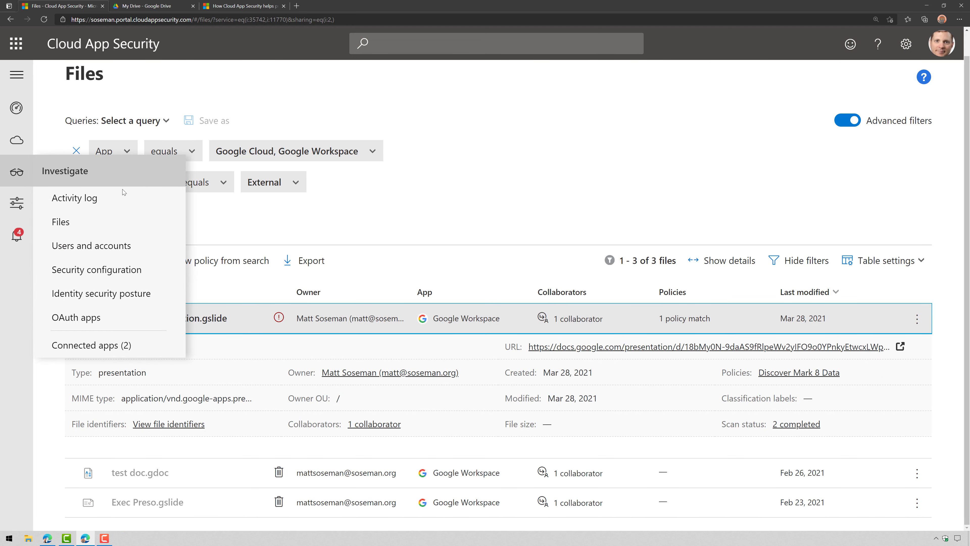
List Google Workspace OAuth apps and view Dropbox's four granted permissions
left_click(113, 321)
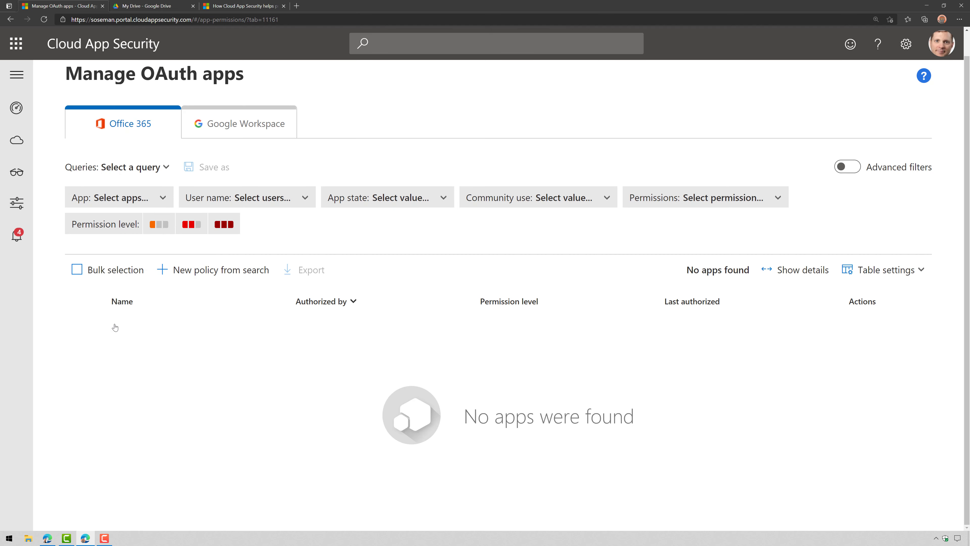
left_click(214, 127)
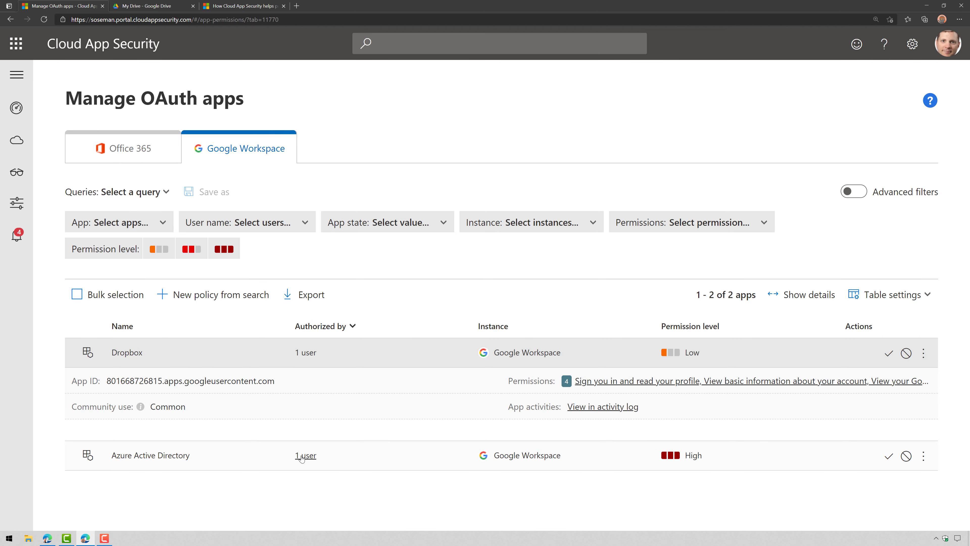
left_click(605, 386)
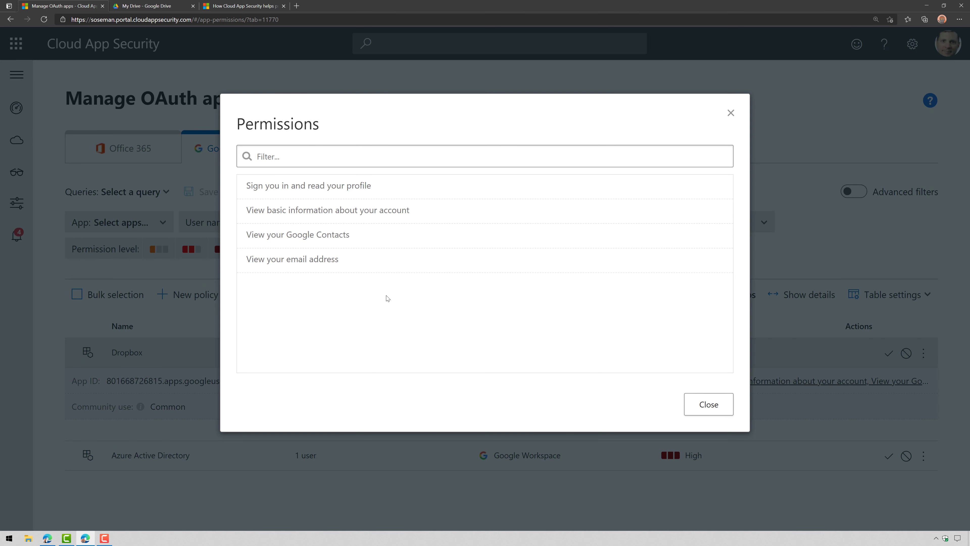
left_click(693, 403)
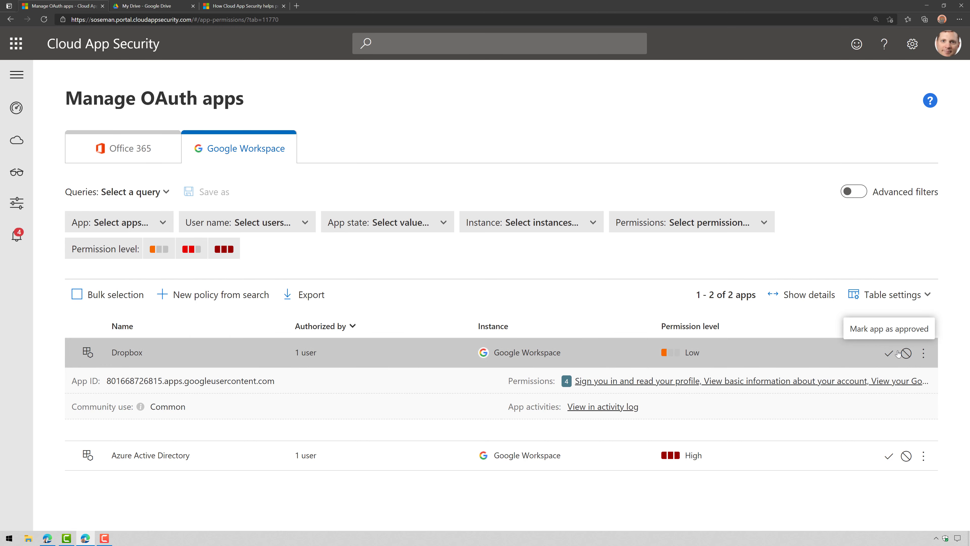
Cancel the Ban Dropbox dialog and check the user and permissions filters without changing them
left_click(905, 353)
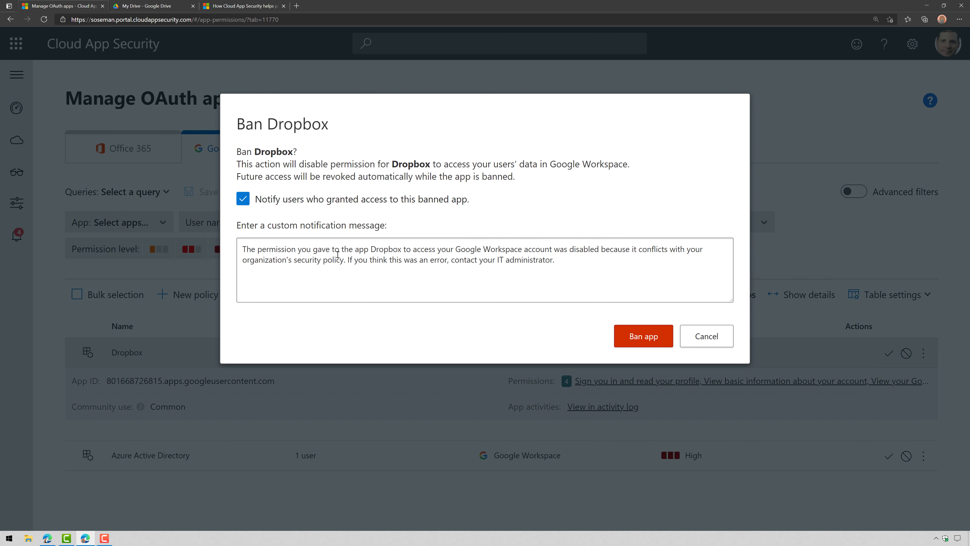
left_click(712, 335)
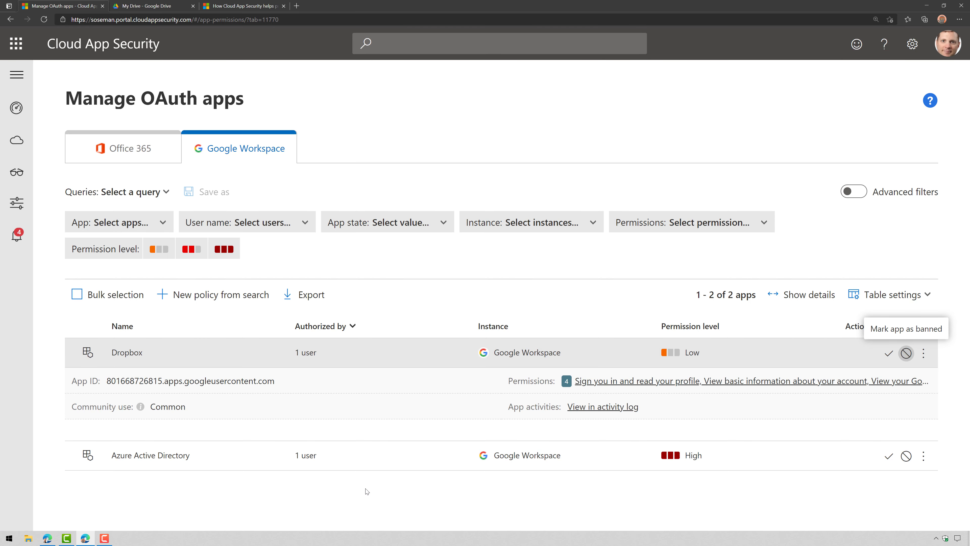
left_click(294, 223)
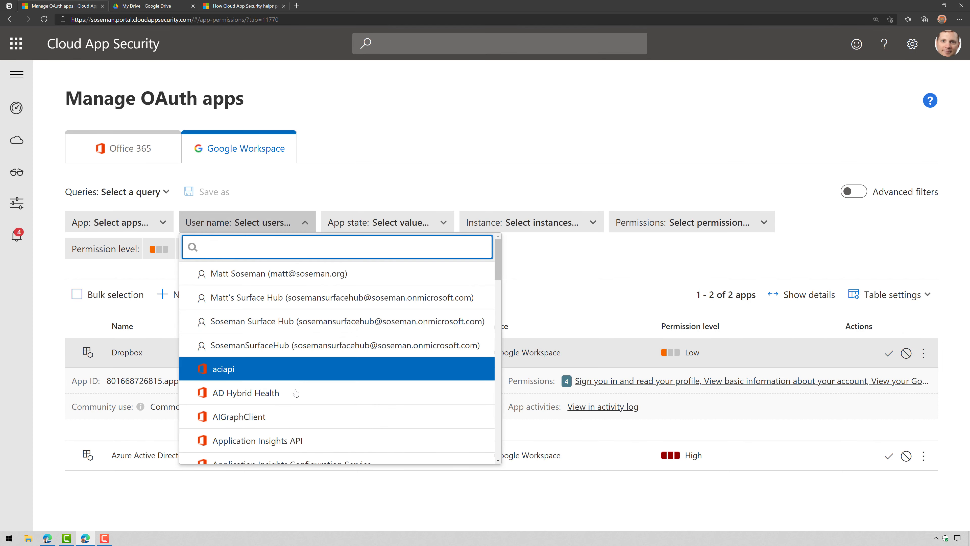
left_click(371, 187)
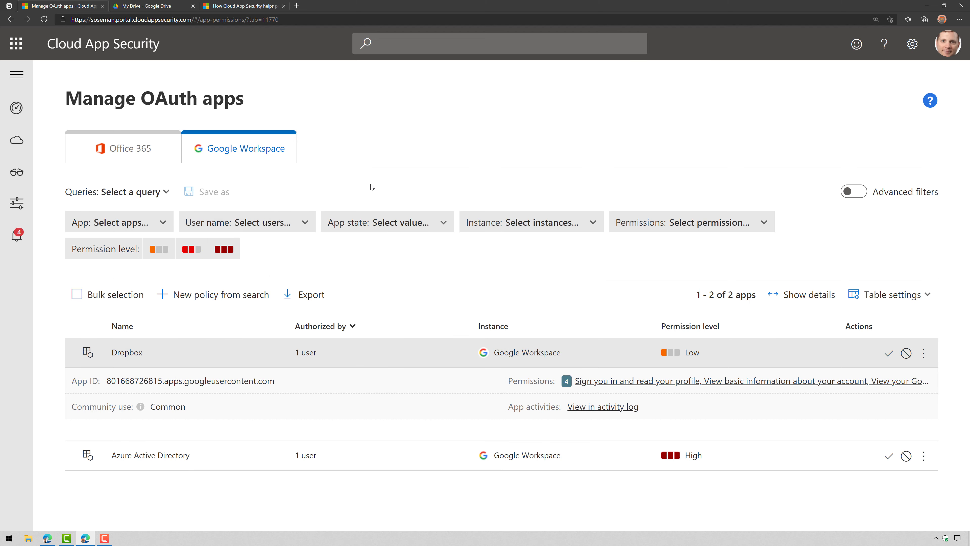
left_click(687, 221)
left_click(372, 238)
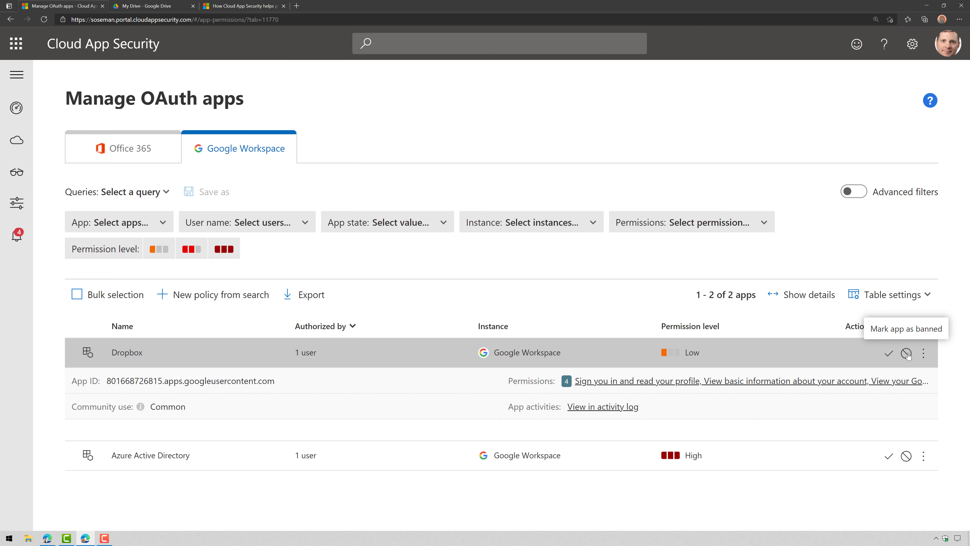
Open the Discover Mark 8 Data policy from the Information protection policies list
mouse_move(17, 202)
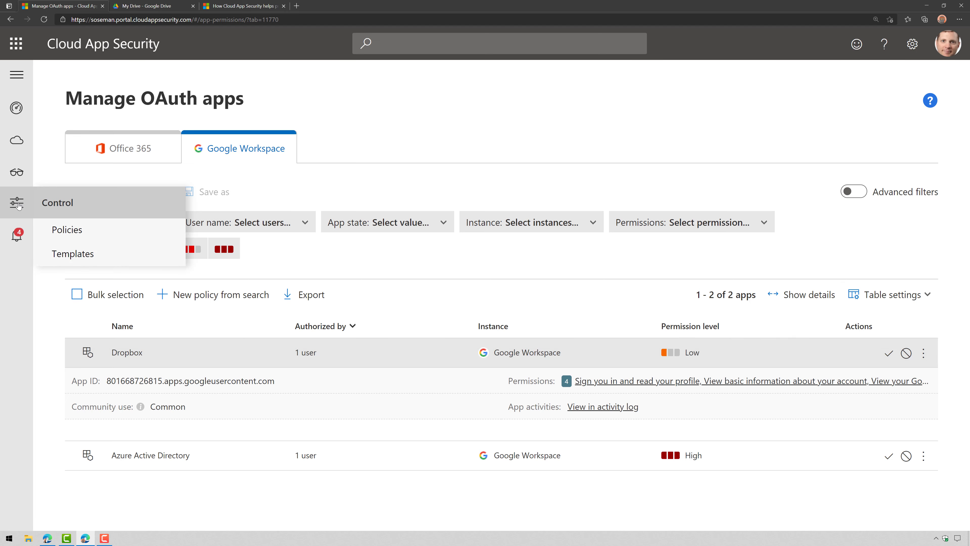
left_click(61, 230)
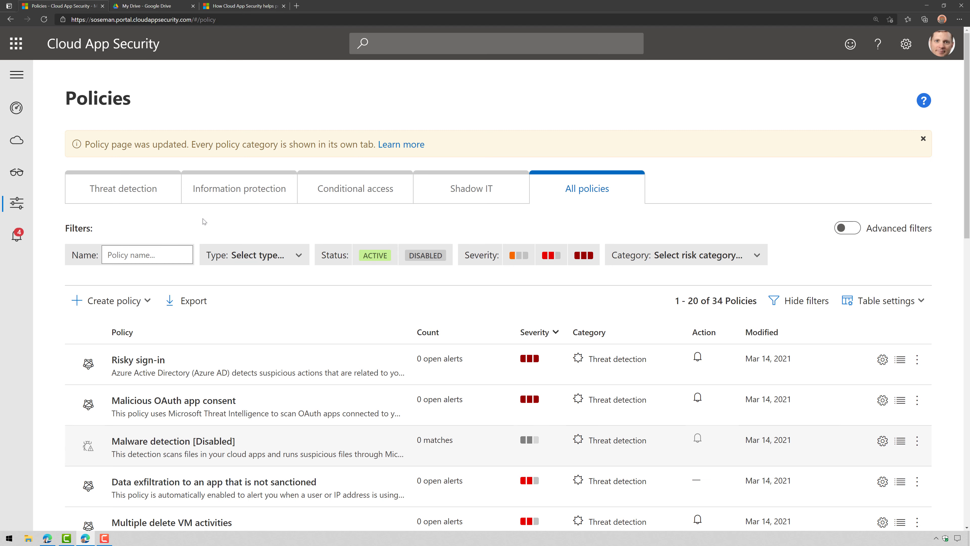
left_click(225, 193)
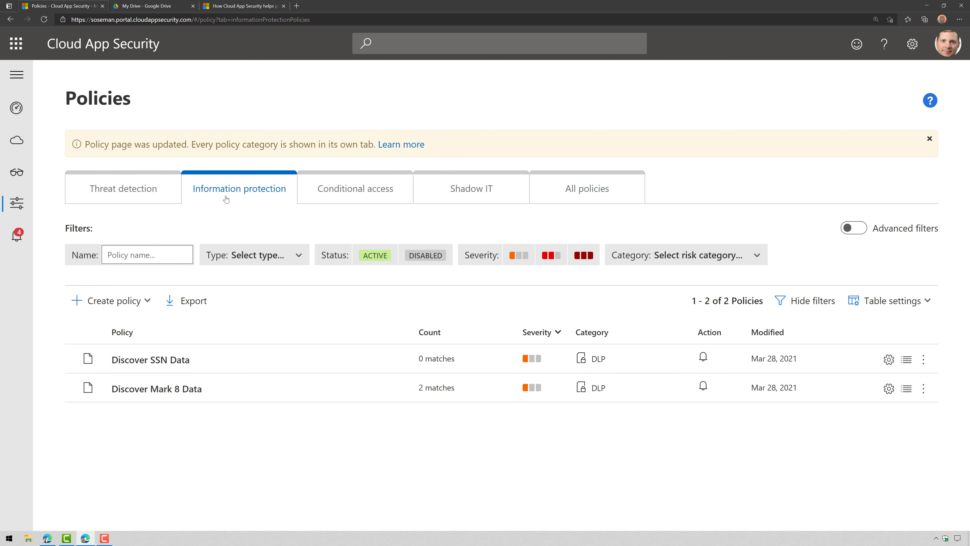
left_click(199, 394)
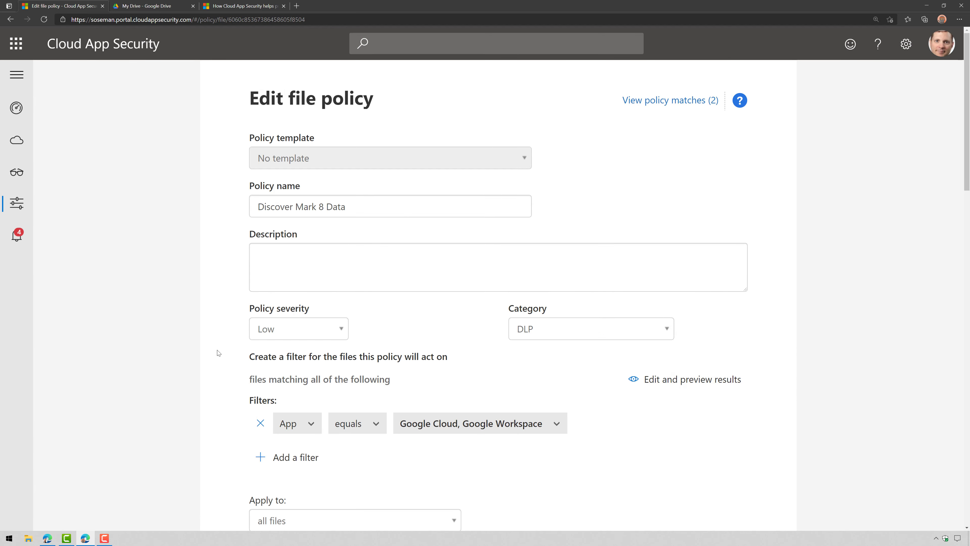
Highlight the custom expression 'Mark 8' that the policy matches files on
scroll(218, 353, "down", 4)
scroll(643, 440, "down", 6)
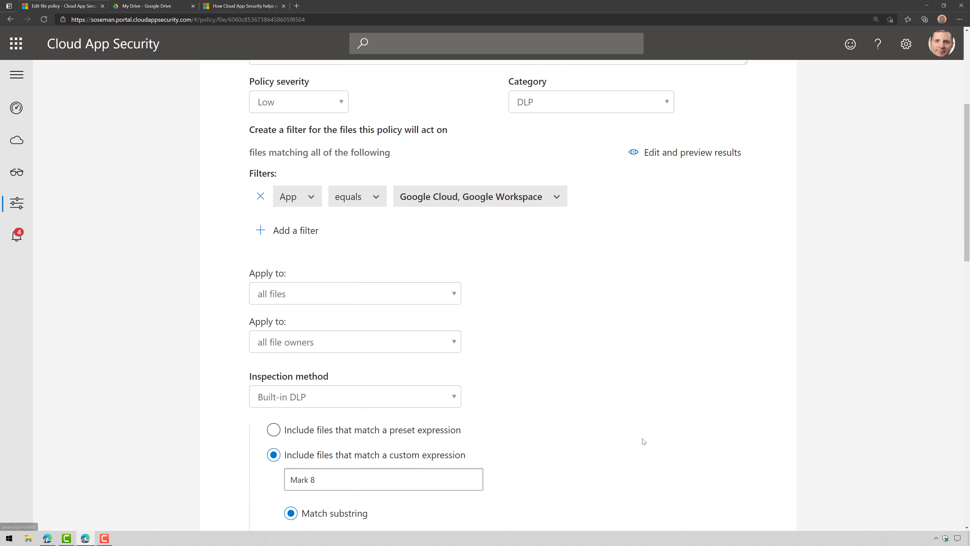
left_click_drag(323, 332, 290, 358)
left_click(535, 367)
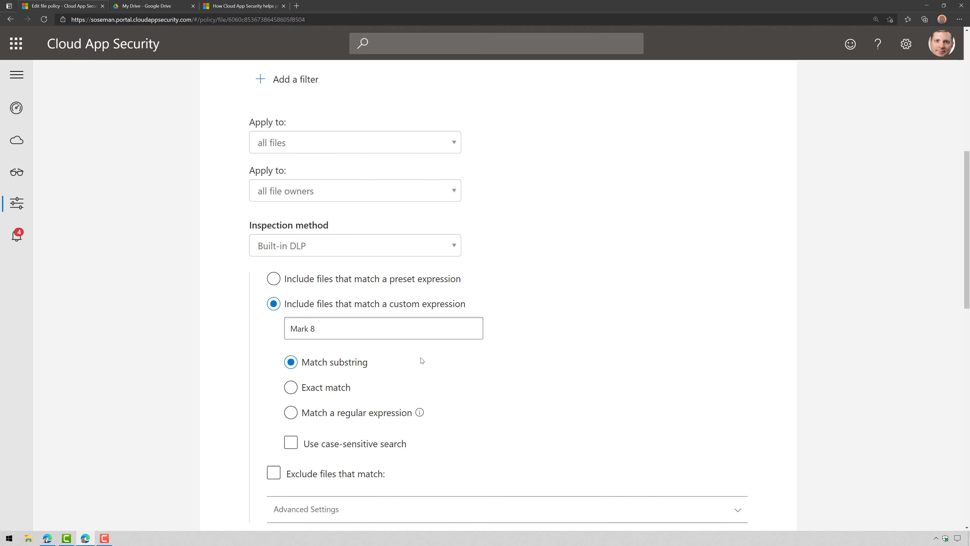
left_click_drag(341, 333, 259, 331)
left_click(613, 339)
Expand the Google Workspace section under the policy's Governance actions
scroll(558, 388, "down", 4)
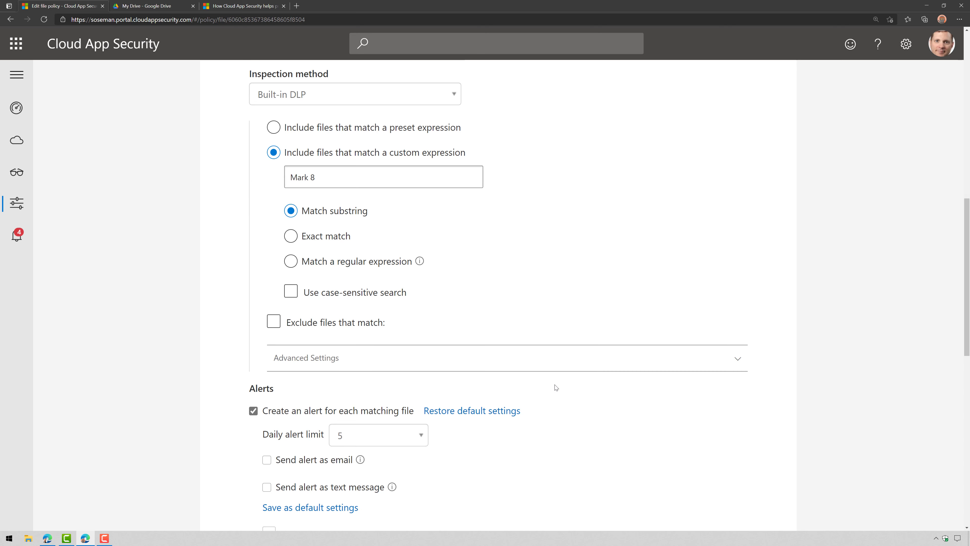
scroll(353, 440, "down", 8)
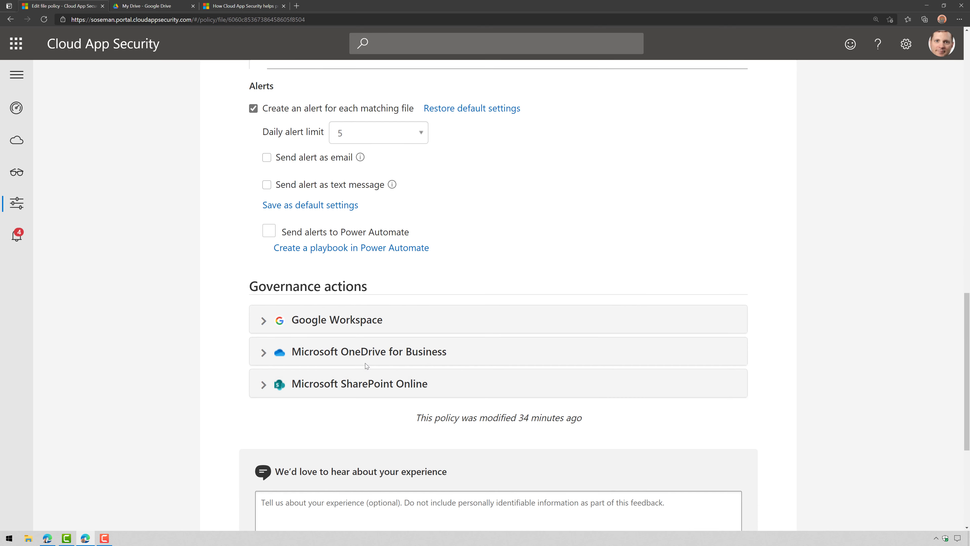
left_click(436, 323)
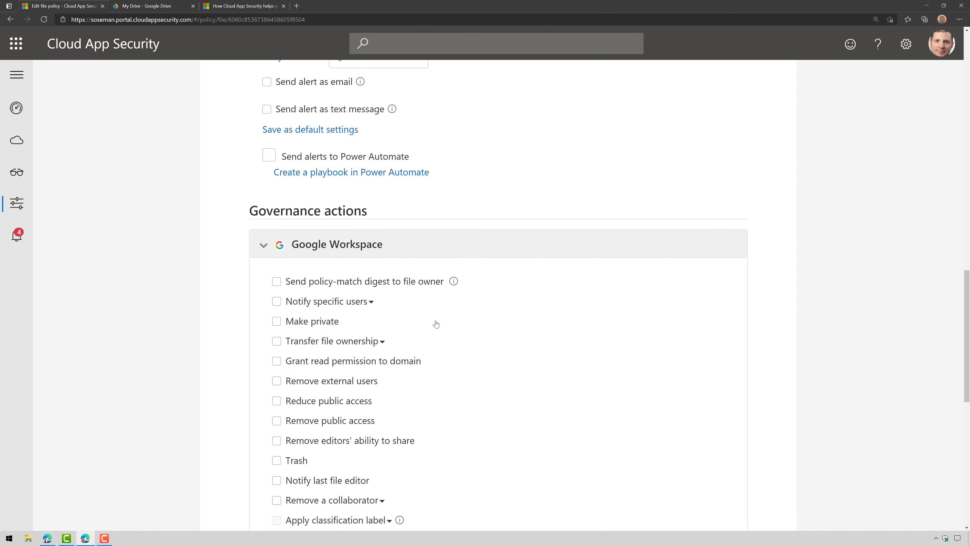
scroll(433, 325, "down", 4)
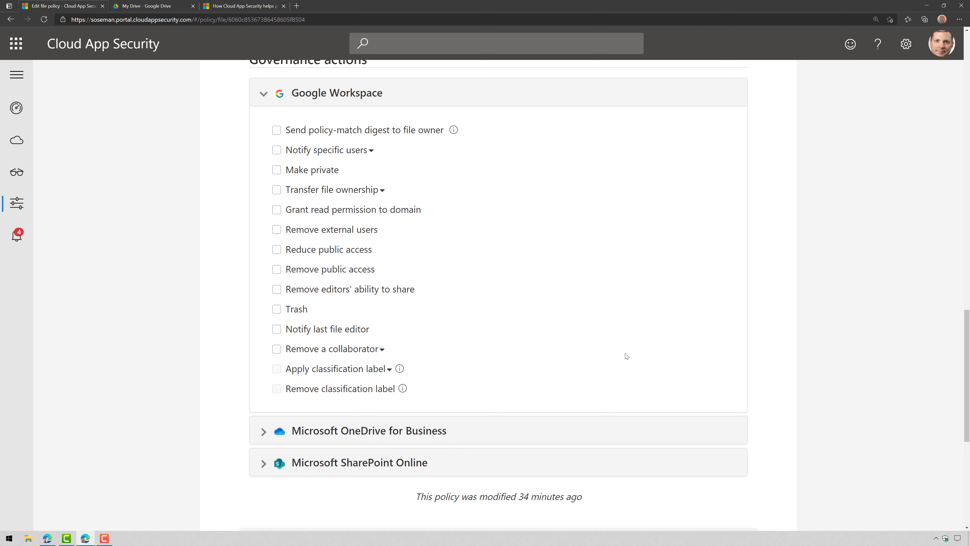
Return from the Discover Mark 8 Data policy to the Information protection policies list
scroll(635, 353, "up", 5)
scroll(635, 353, "up", 16)
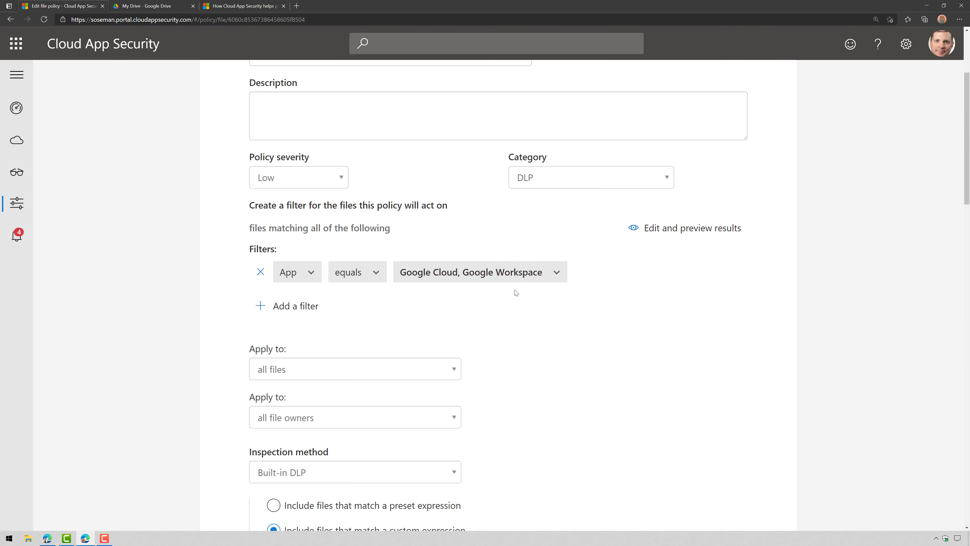
left_click(10, 20)
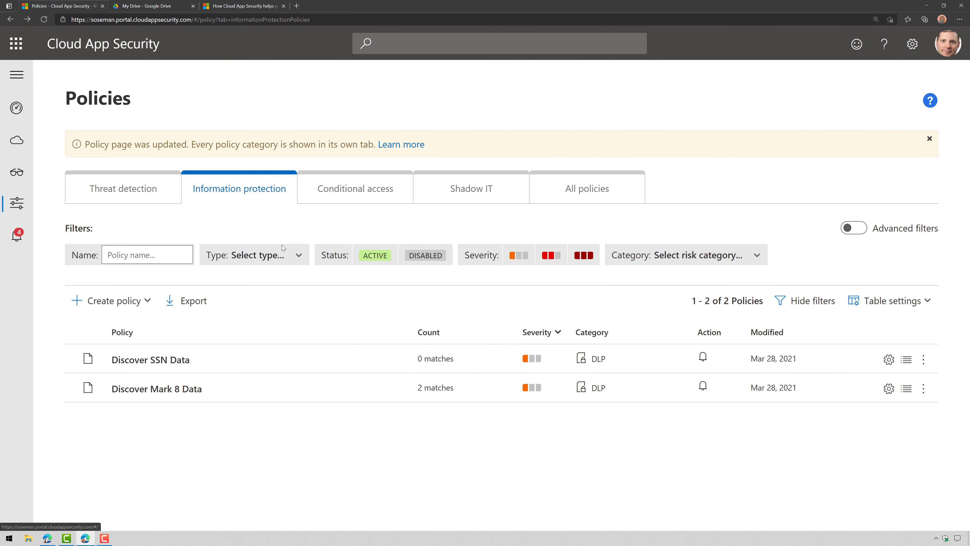
Open Discover SSN Data and show its U.S. Social Security Number match accuracy settings
left_click(173, 360)
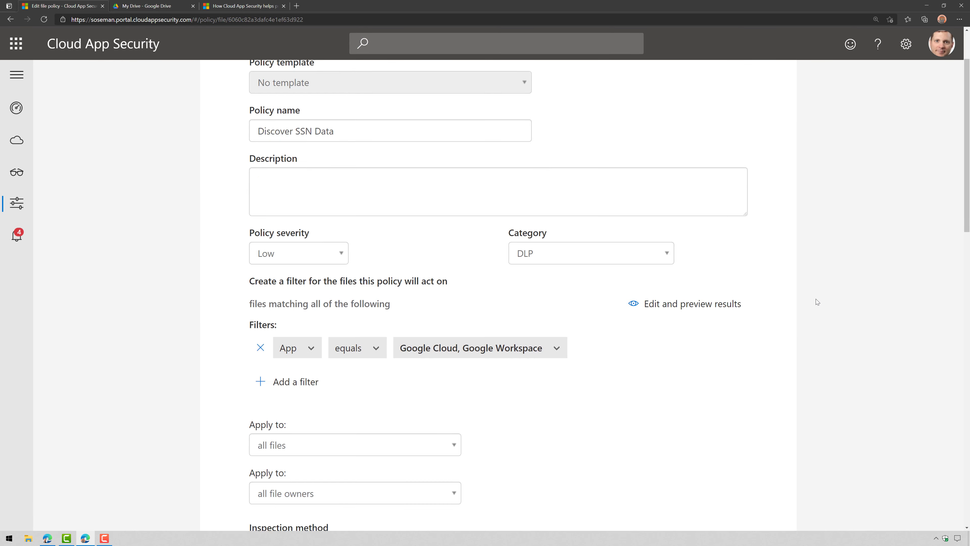
scroll(370, 197, "down", 2)
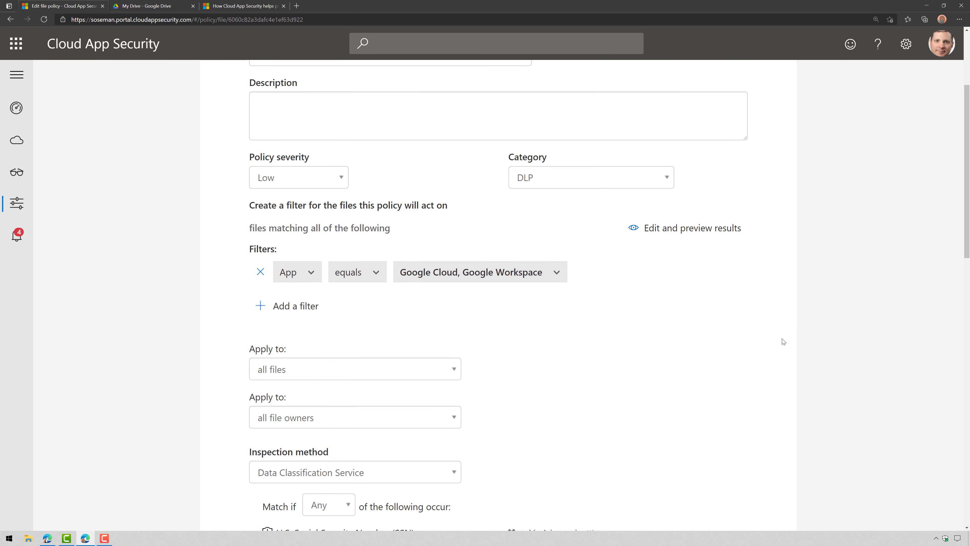
scroll(708, 448, "down", 4)
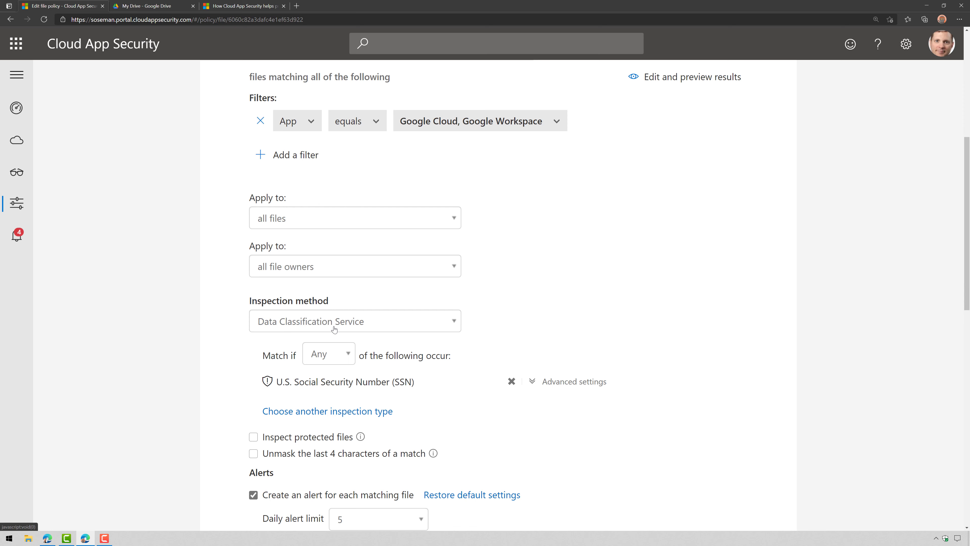
left_click_drag(276, 382, 415, 382)
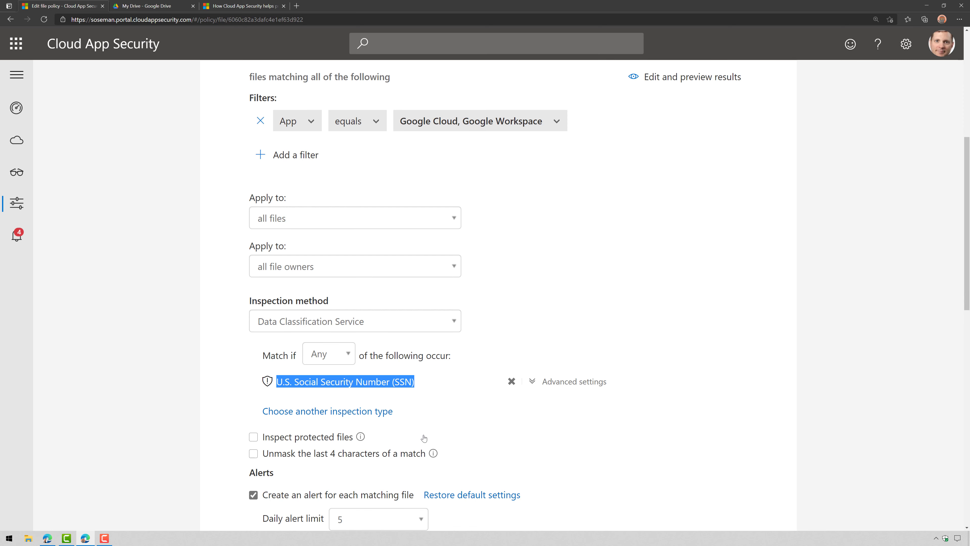
left_click(552, 388)
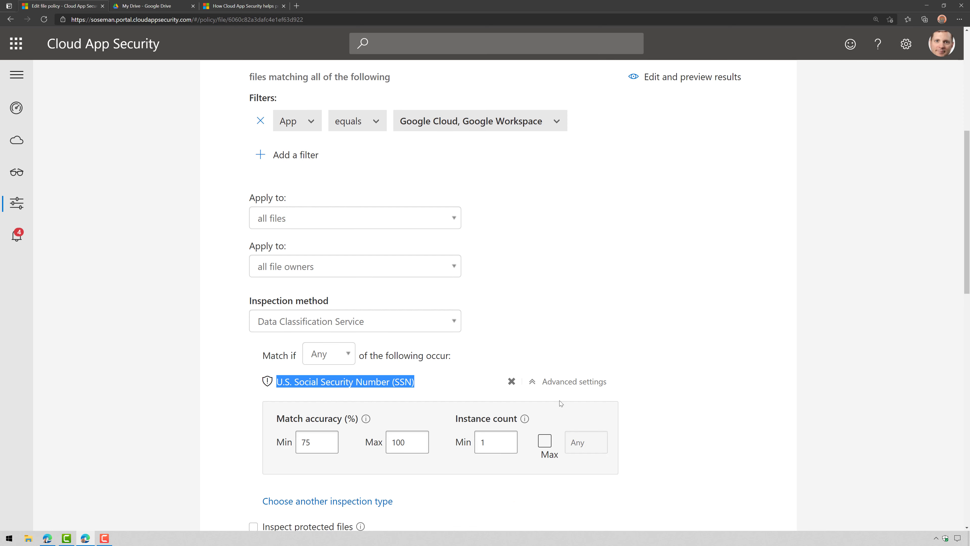
scroll(559, 400, "down", 2)
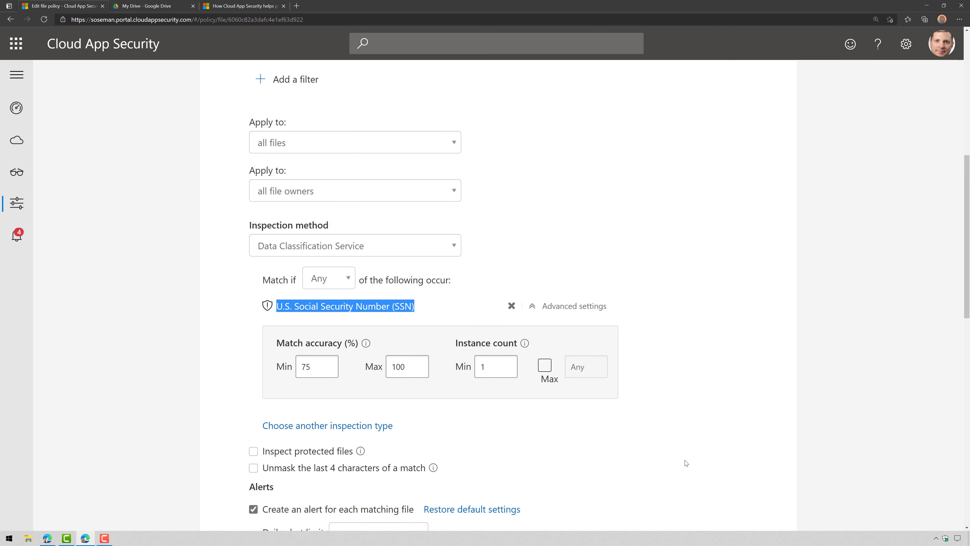
scroll(687, 463, "down", 4)
Browse the available sensitive information types without adding another inspection type
left_click(383, 274)
left_click(373, 273)
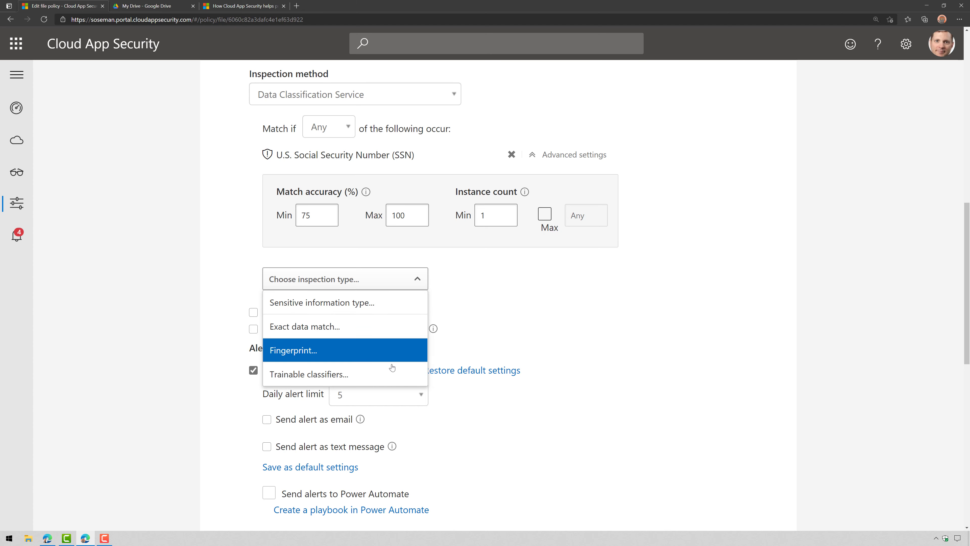
left_click(398, 304)
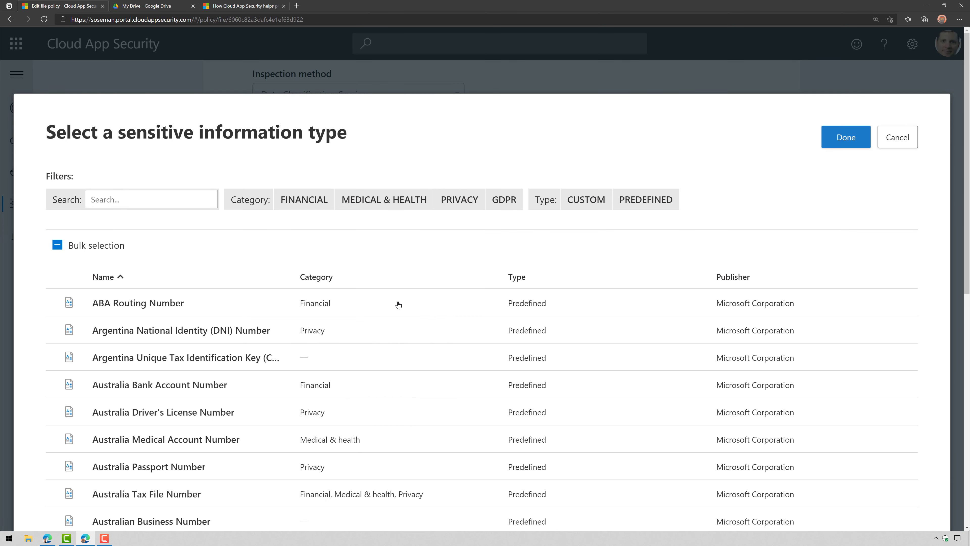
left_click(898, 146)
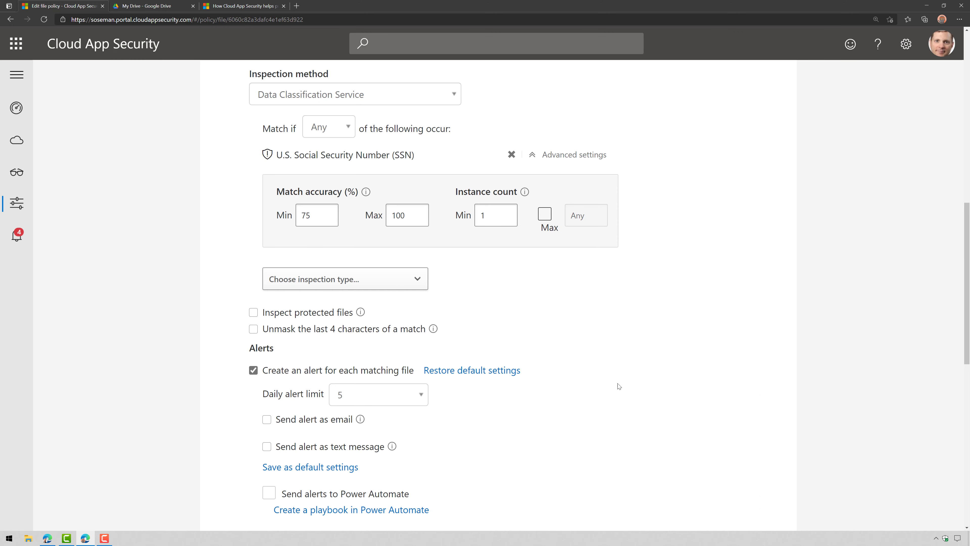
scroll(389, 473, "down", 4)
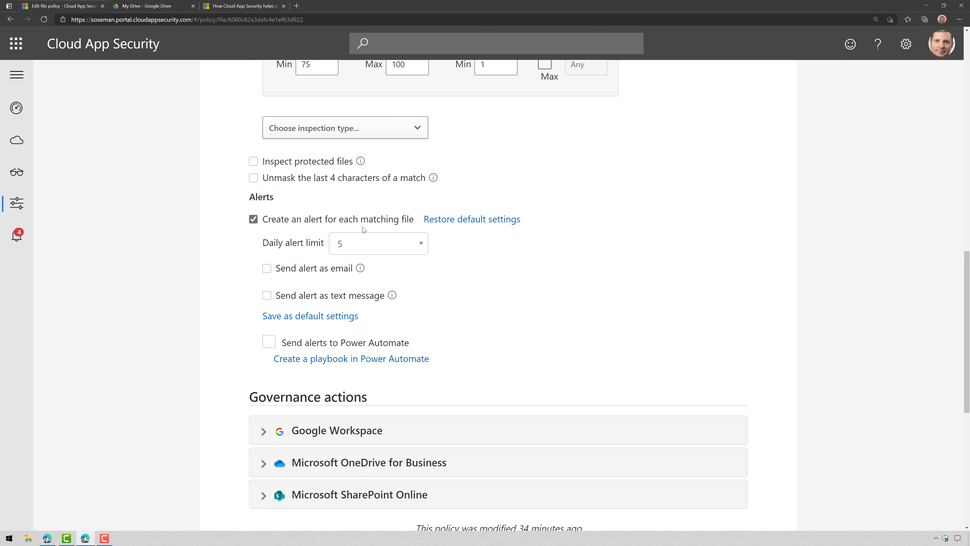
Review the Google Workspace governance actions, toggling Notify specific users on and back off
left_click(417, 427)
scroll(512, 366, "down", 4)
scroll(510, 365, "down", 2)
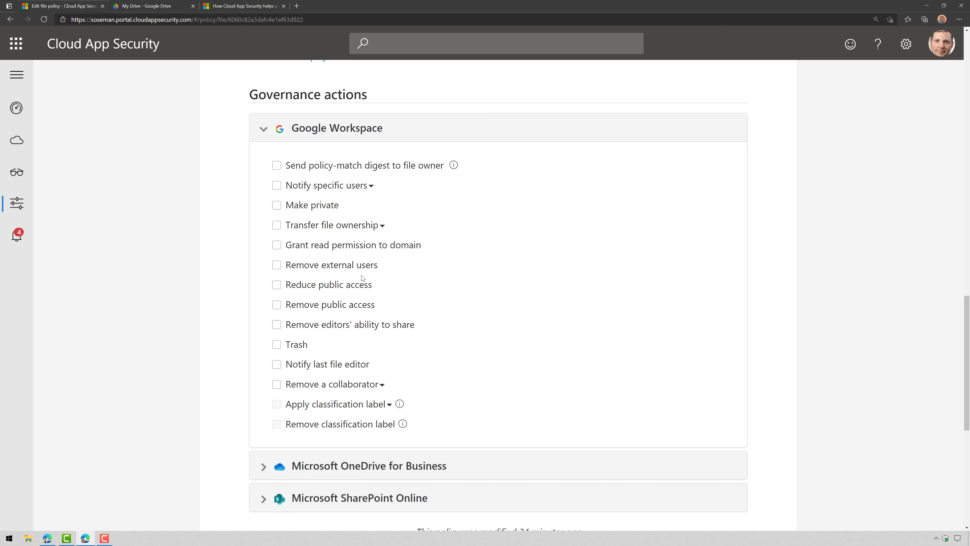
left_click(362, 184)
left_click(348, 189)
left_click(265, 130)
Leave the Discover SSN Data policy unsaved and return to the policies list
mouse_move(24, 206)
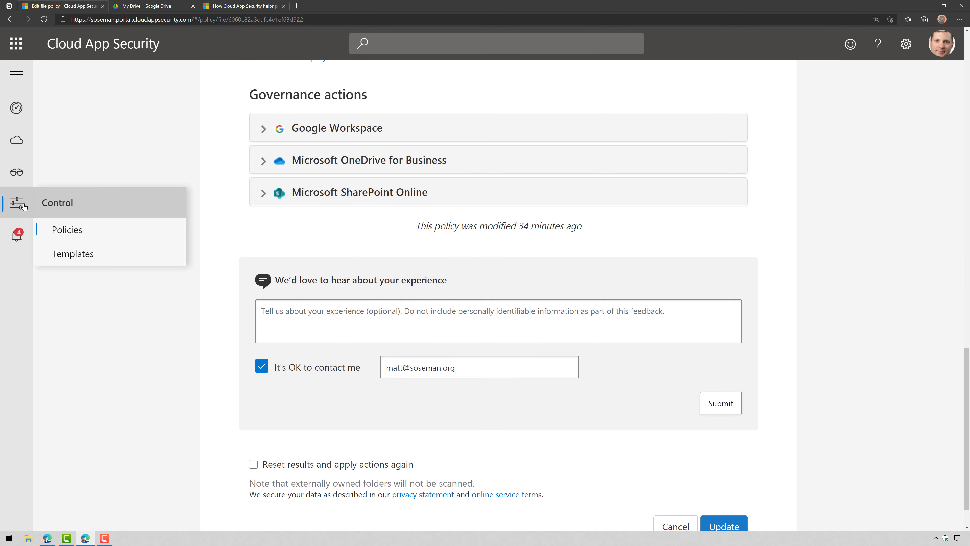
left_click(68, 230)
left_click(596, 142)
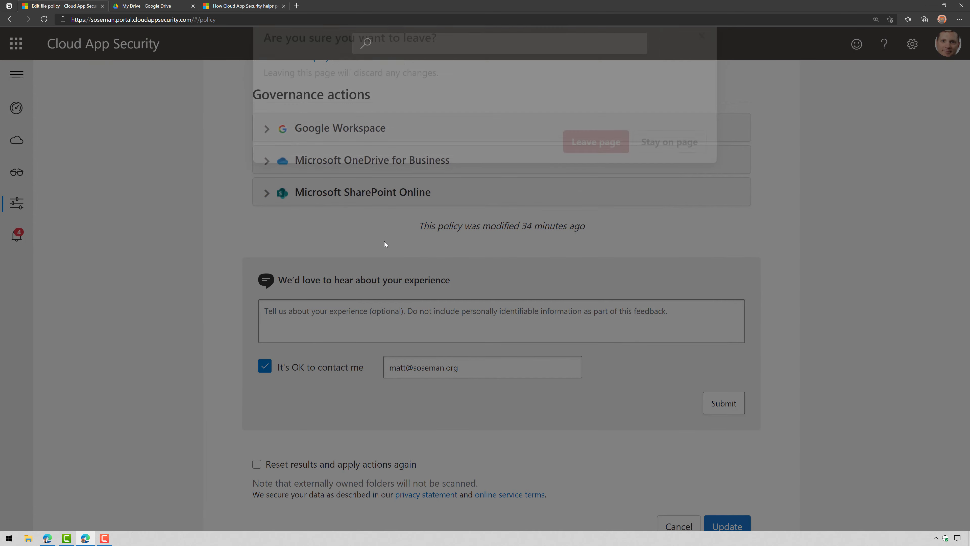
scroll(363, 268, "up", 20)
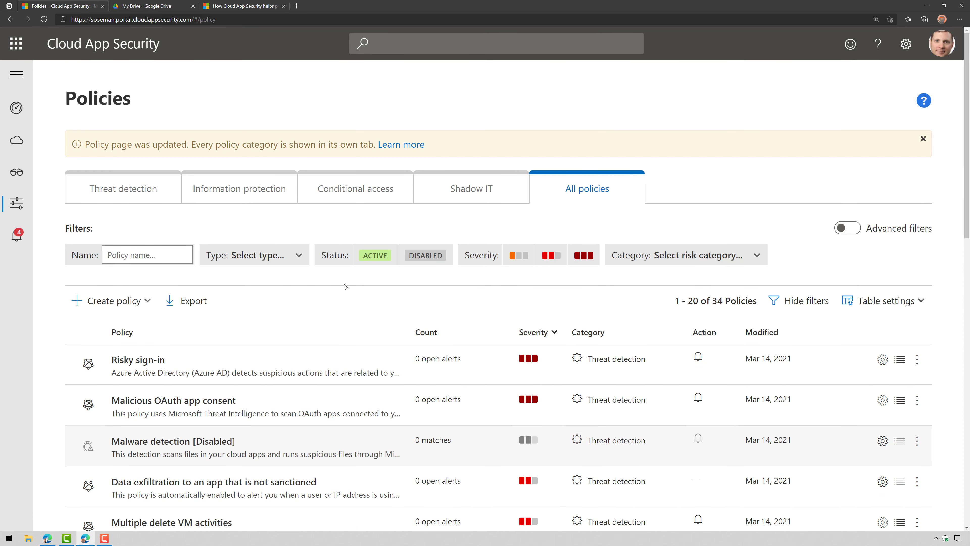
Scroll the Protect Google Workspace docs article to its Automate governance controls table
left_click(234, 6)
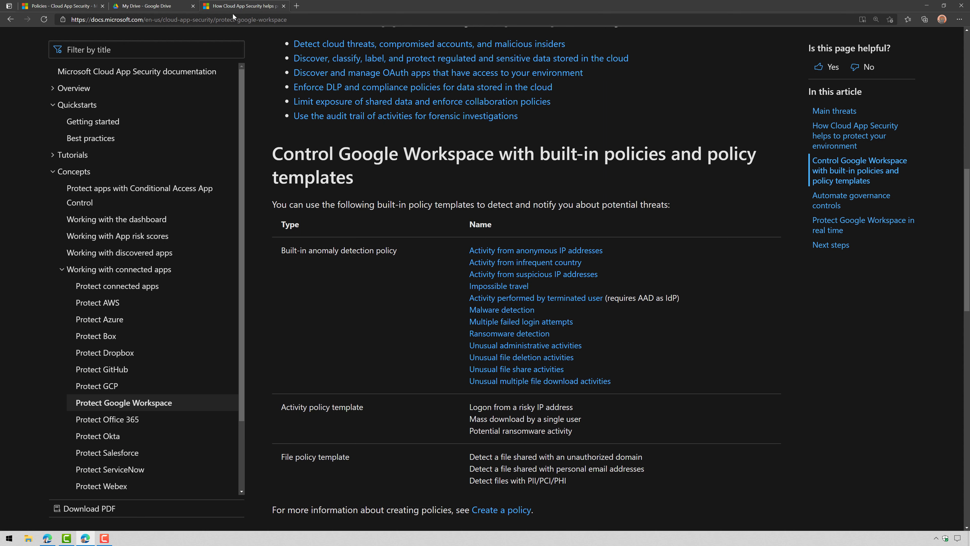
scroll(463, 326, "up", 4)
scroll(464, 327, "up", 1)
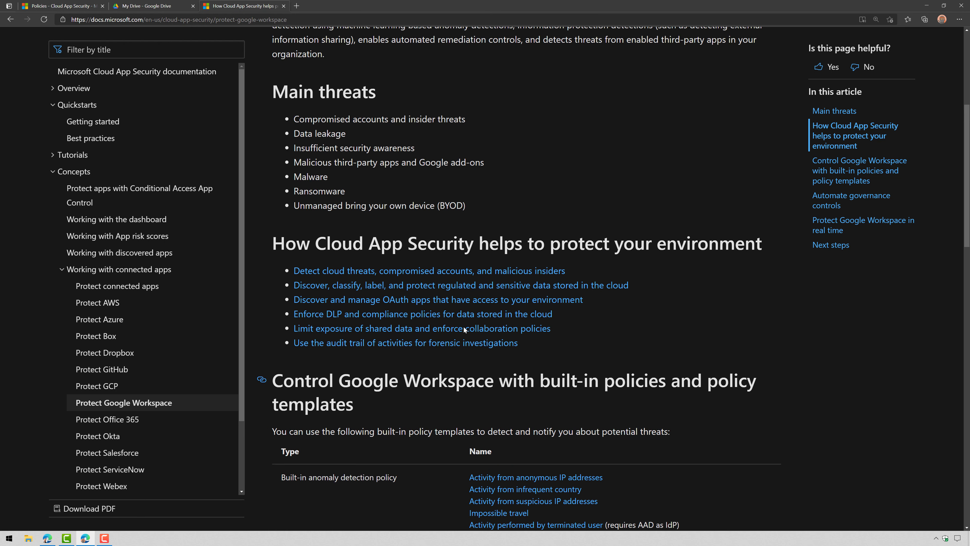
scroll(464, 327, "down", 3)
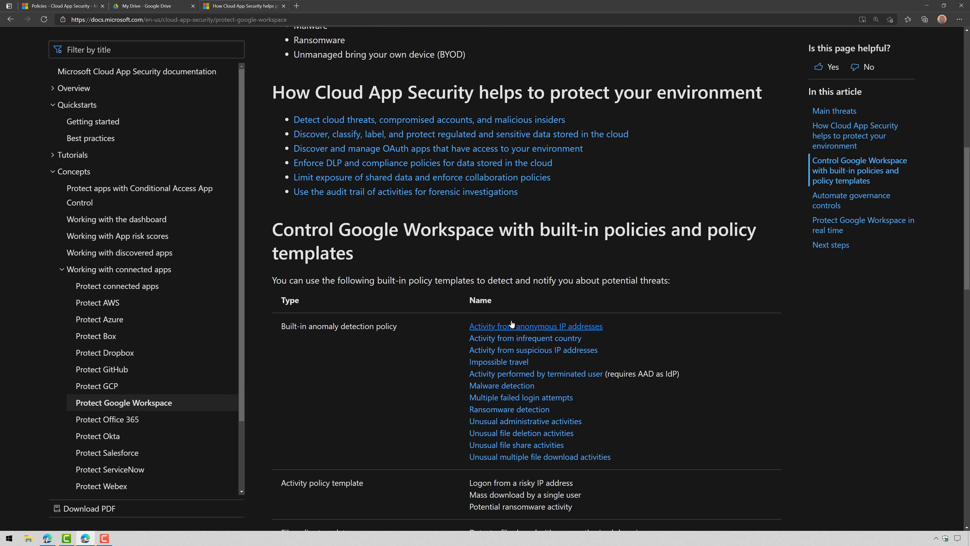
scroll(672, 420, "down", 2)
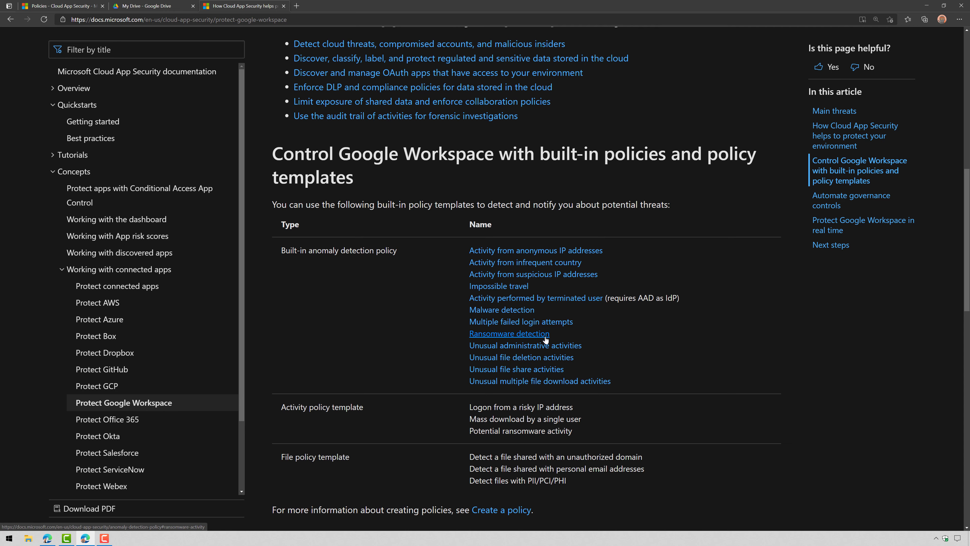
scroll(546, 339, "down", 10)
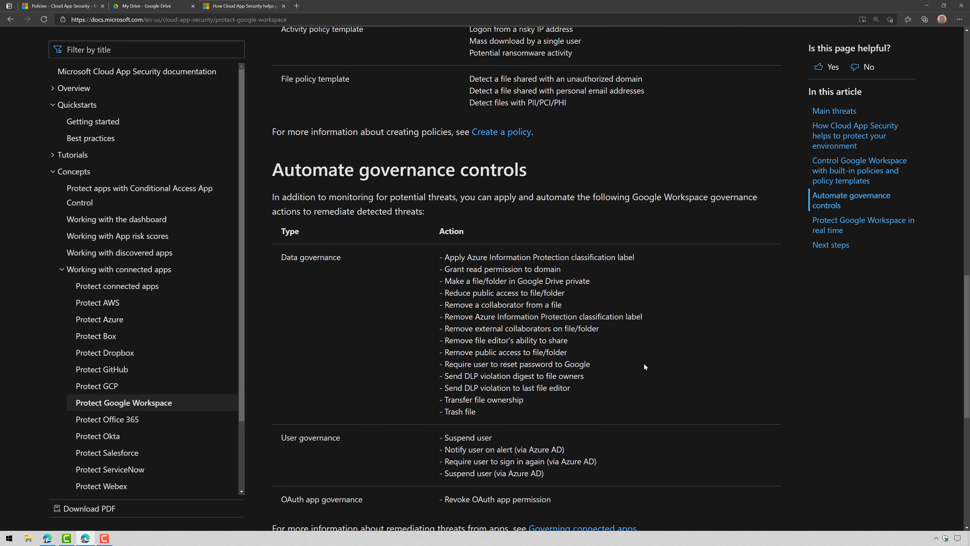
scroll(516, 267, "down", 4)
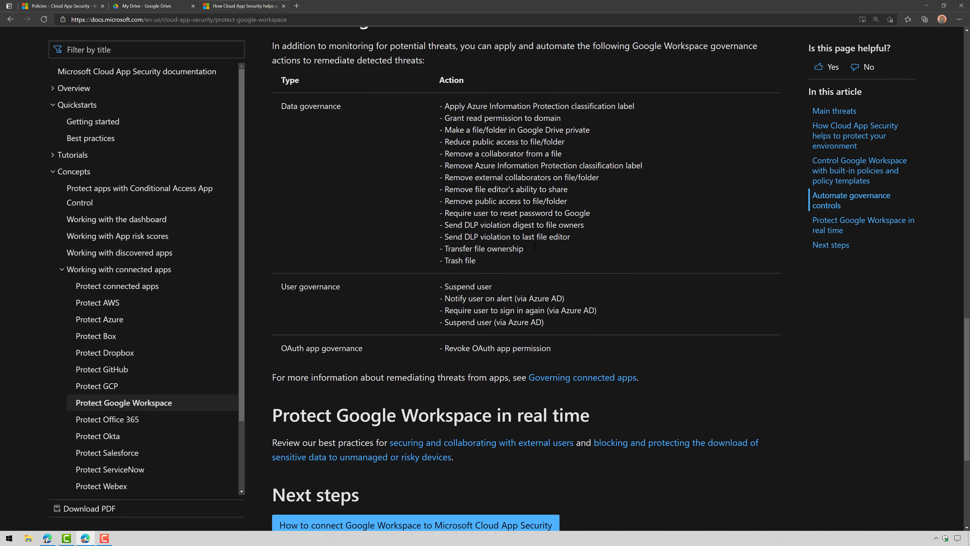
Highlight the six Data governance actions and the four User governance actions
left_click_drag(647, 169, 365, 171)
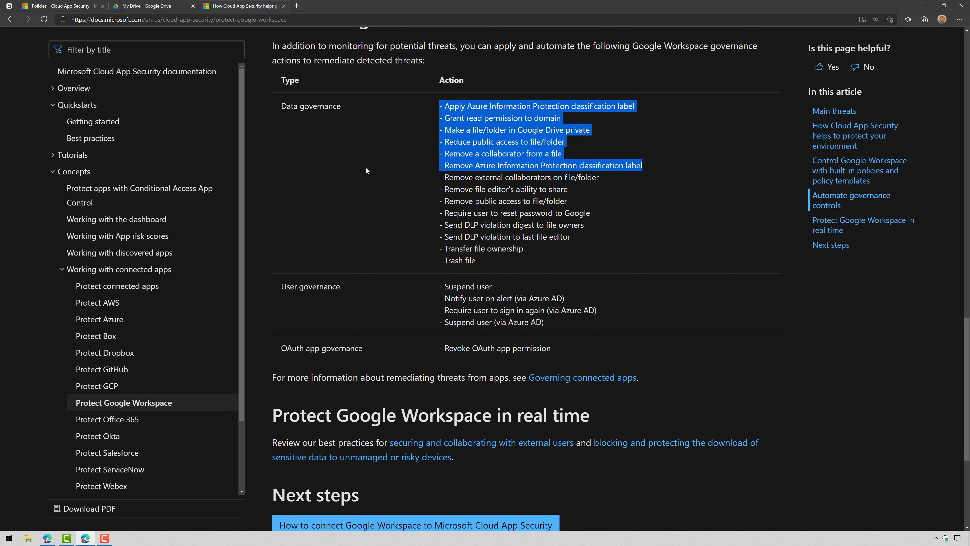
left_click(658, 282)
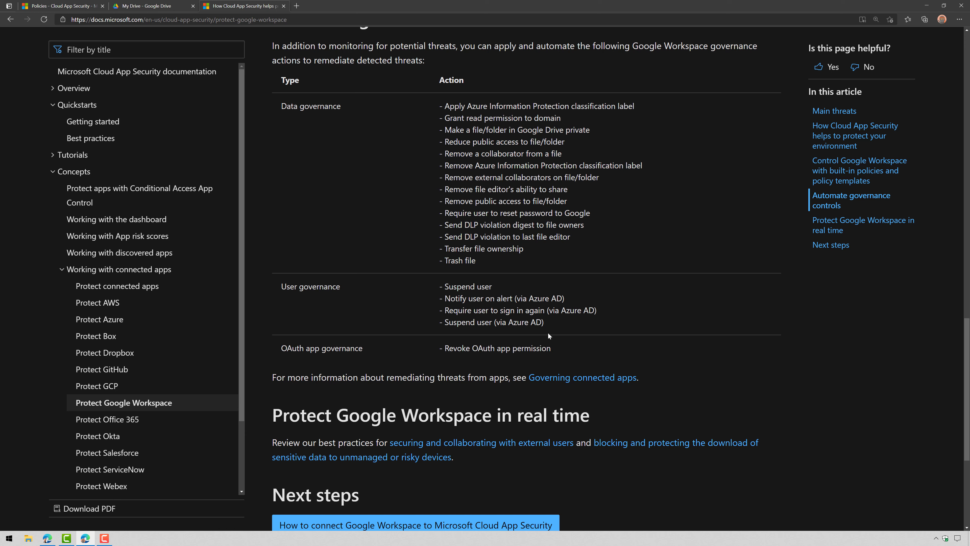
left_click_drag(567, 324, 441, 286)
left_click(614, 318)
scroll(651, 327, "down", 2)
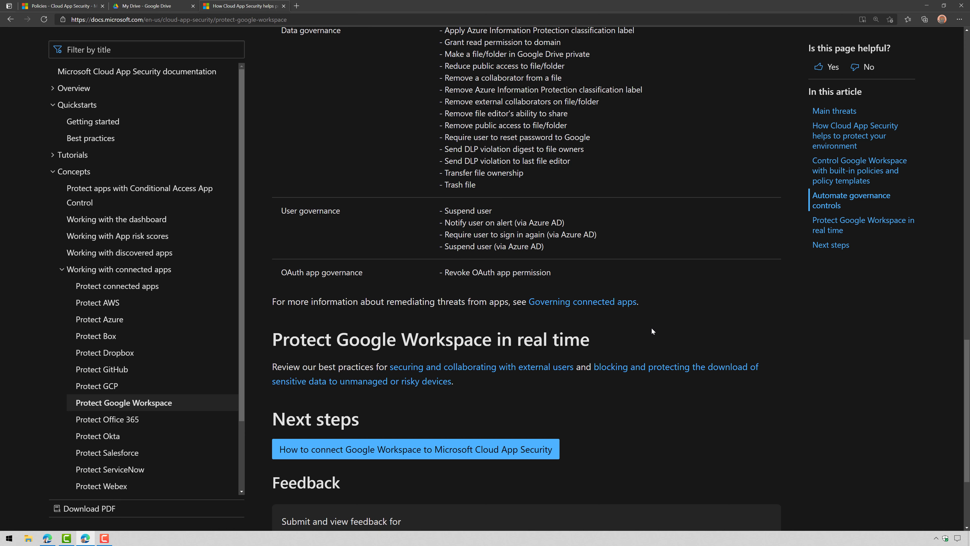
scroll(651, 327, "up", 10)
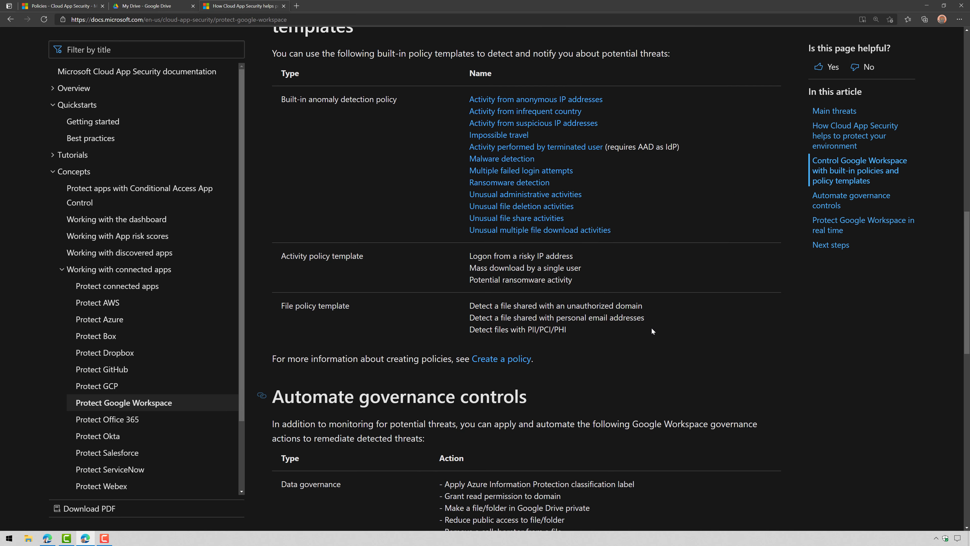
Open Connected apps on the Conditional Access App Control apps tab, which lists no apps yet
left_click(61, 6)
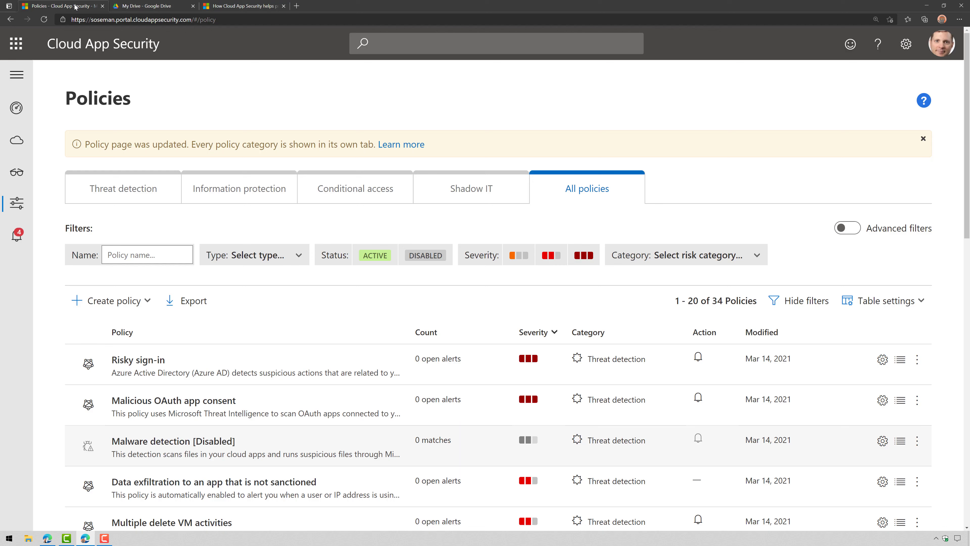
mouse_move(19, 176)
left_click(123, 346)
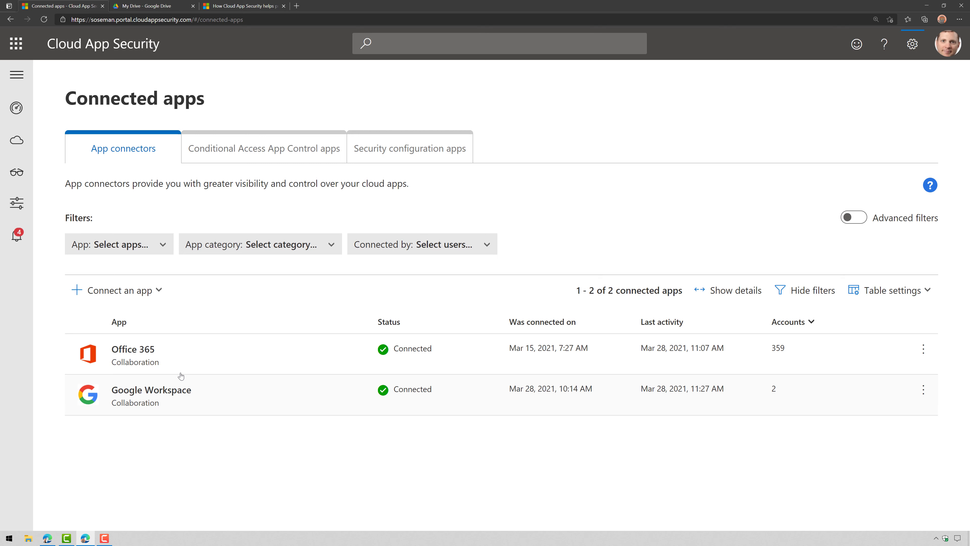
left_click(282, 158)
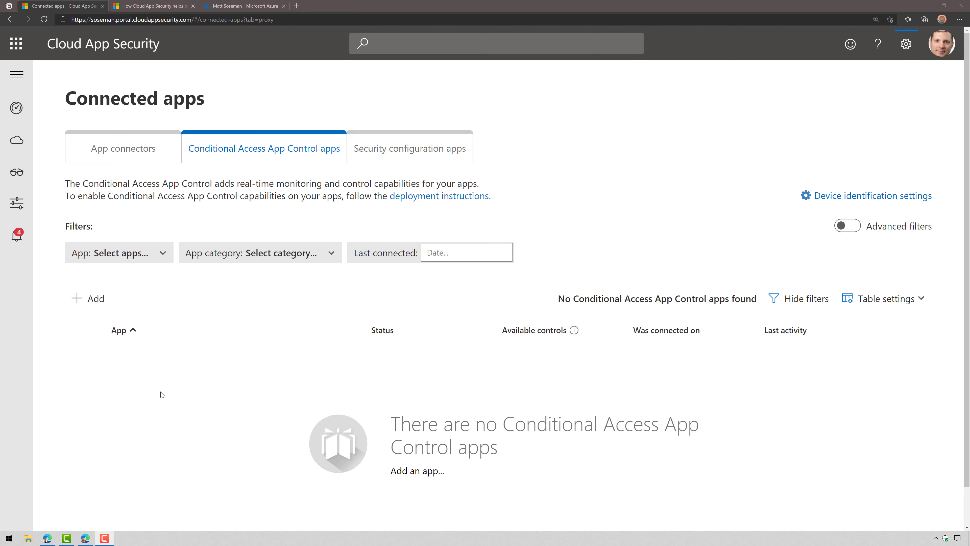
left_click(89, 298)
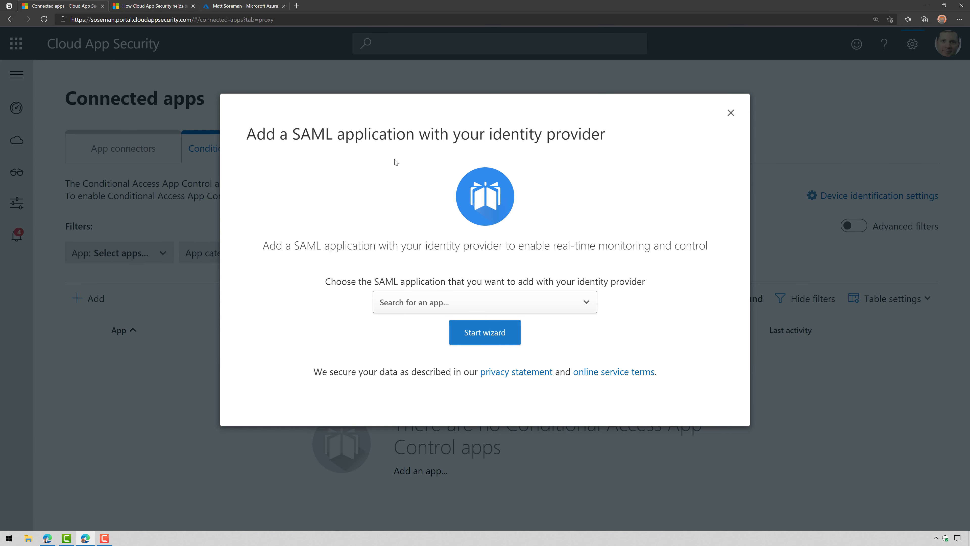
left_click(450, 304)
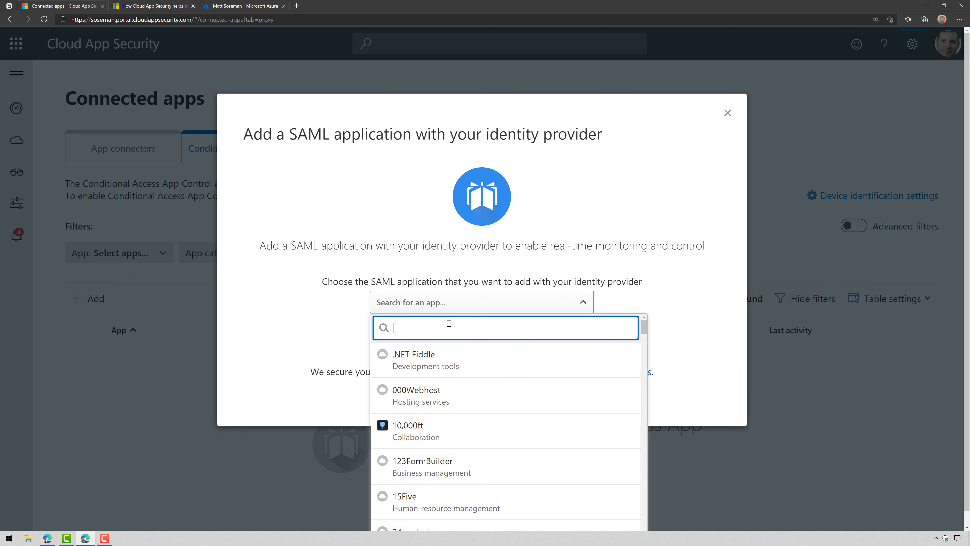
type("google")
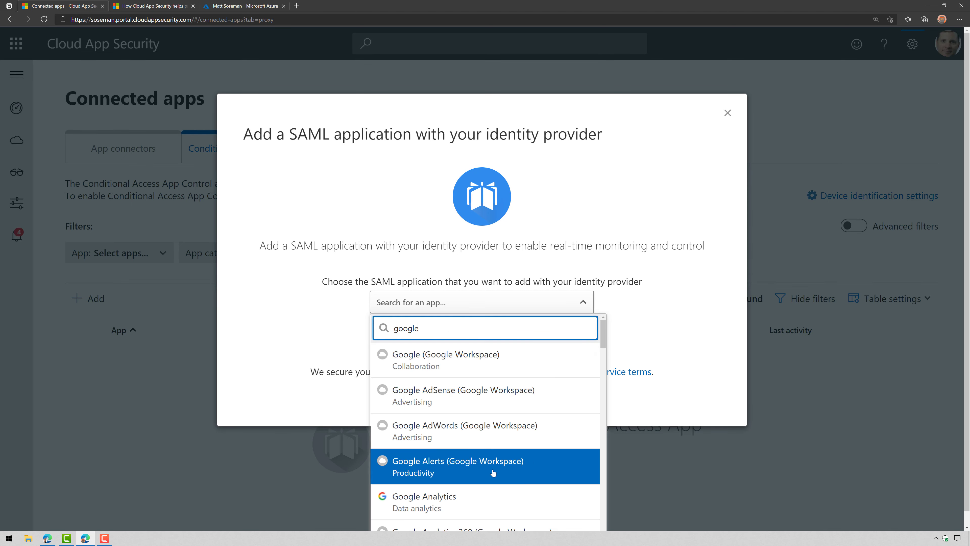
scroll(496, 481, "down", 5)
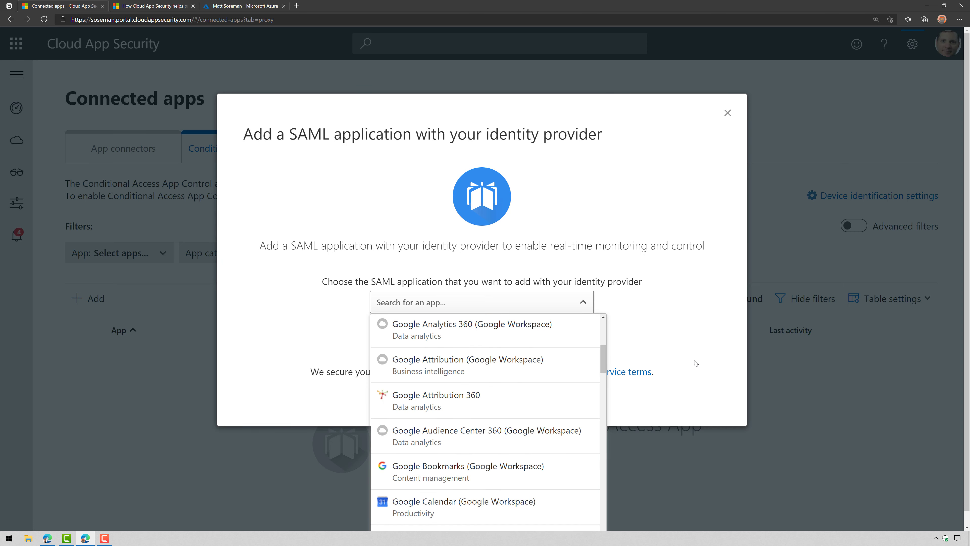
left_click(714, 267)
left_click(582, 302)
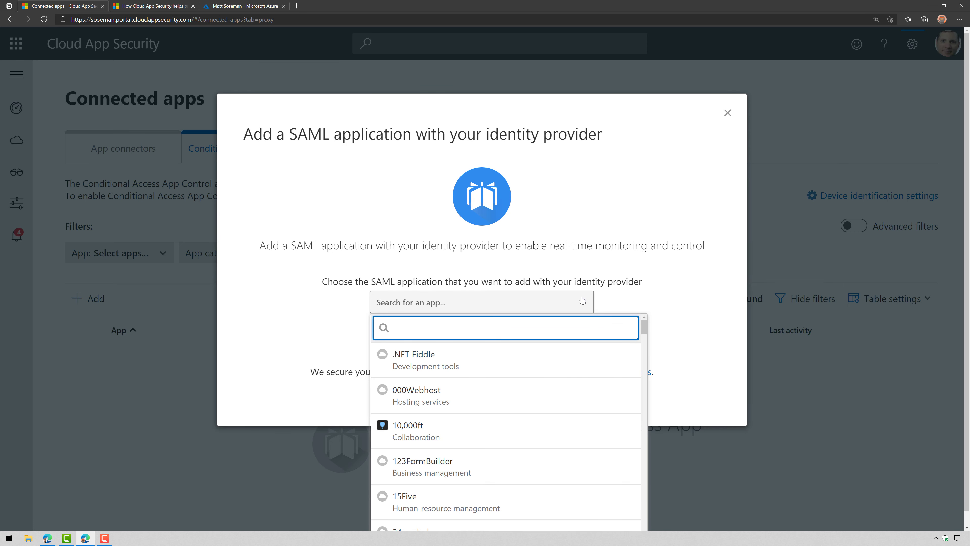
type("goioogle ")
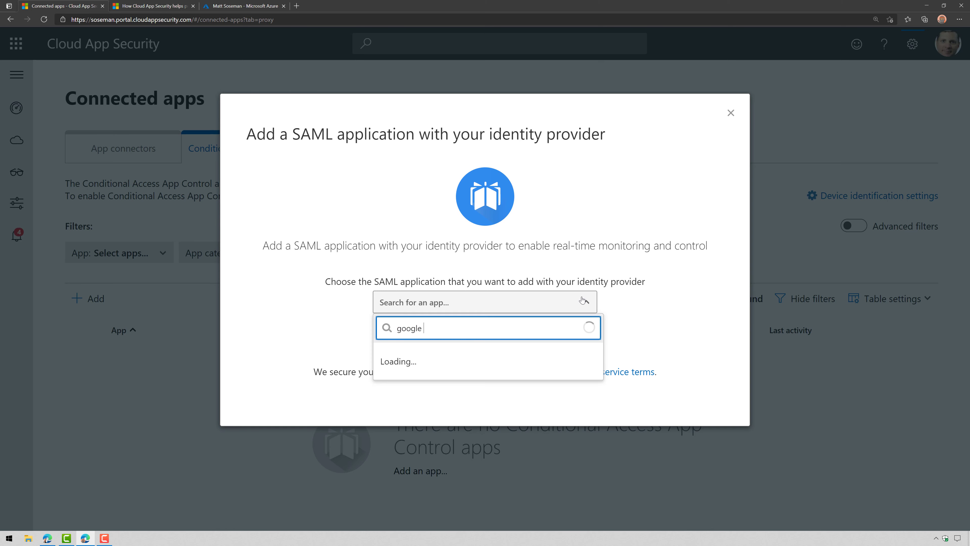
type("workspace")
left_click(509, 357)
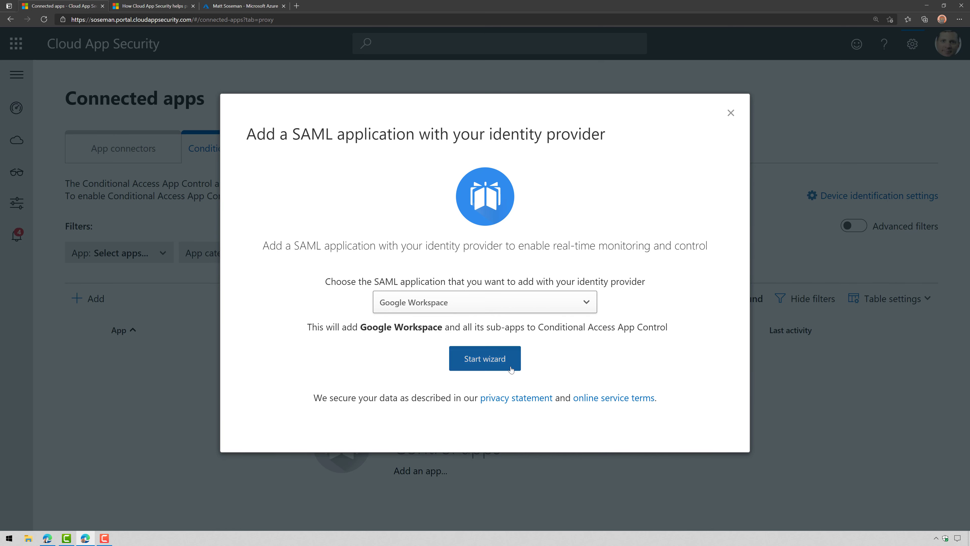
left_click(485, 357)
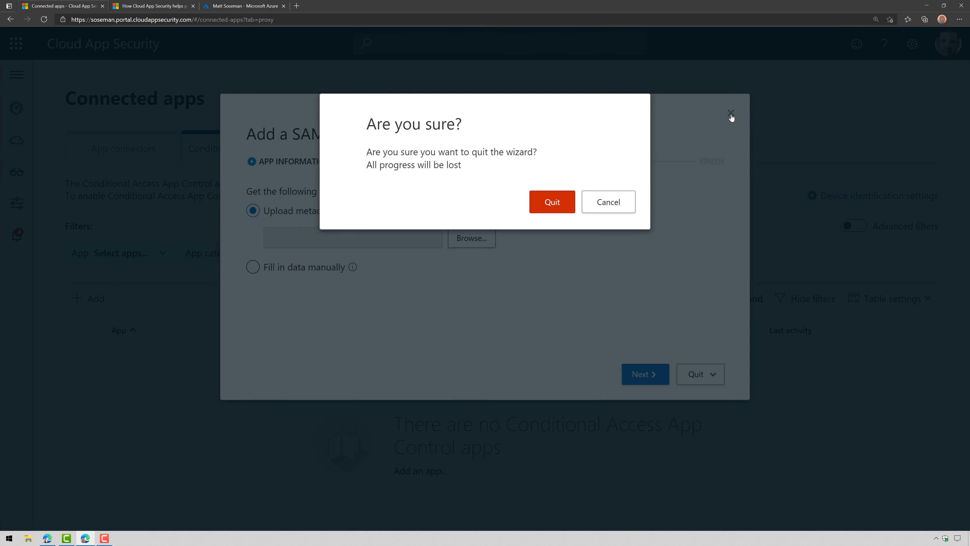
left_click(730, 113)
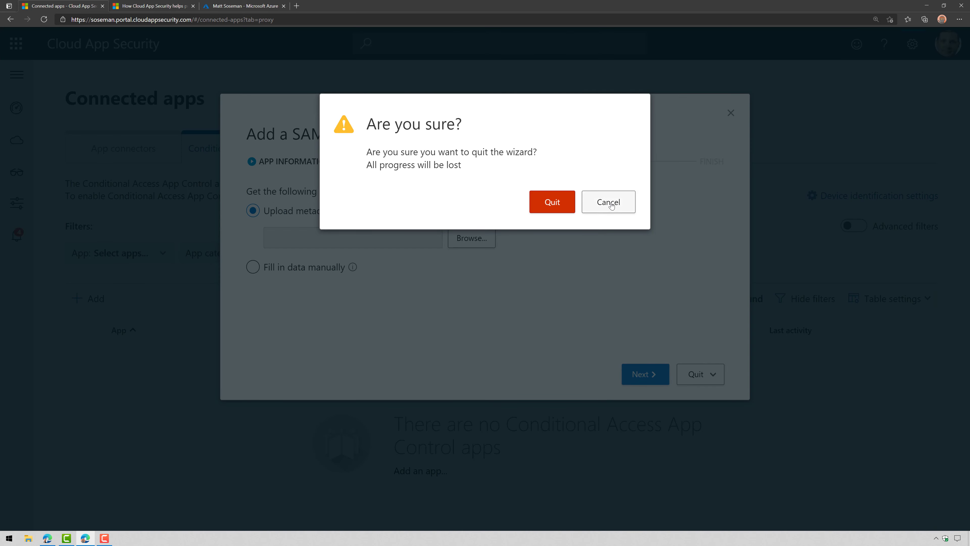
left_click(552, 201)
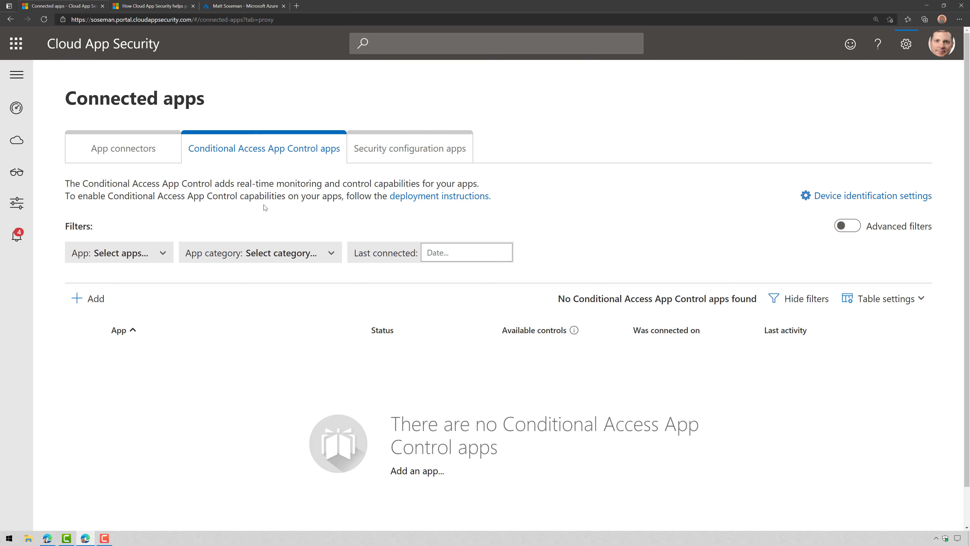
In Azure Enterprise applications, review the Google Cloud / G Suite Connector single sign-on configuration
left_click(264, 7)
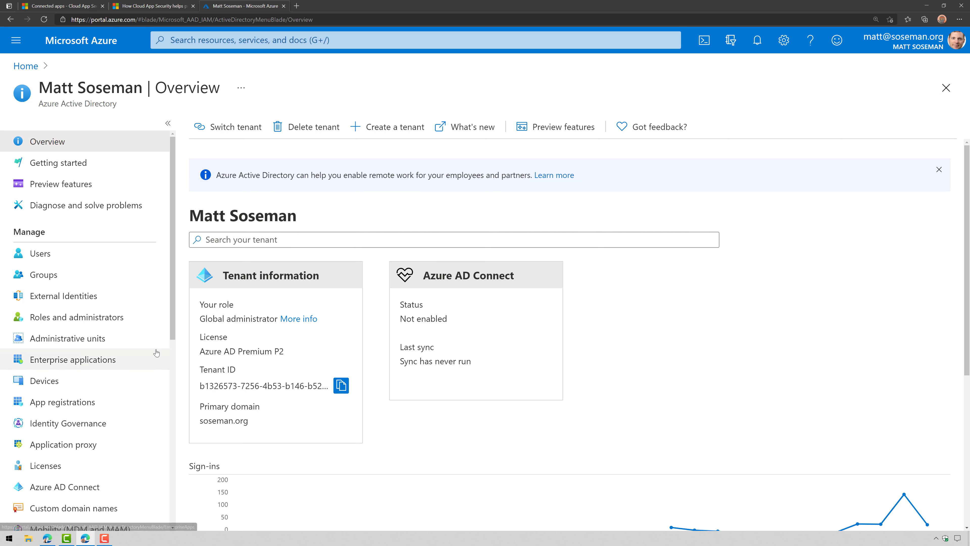
left_click(141, 356)
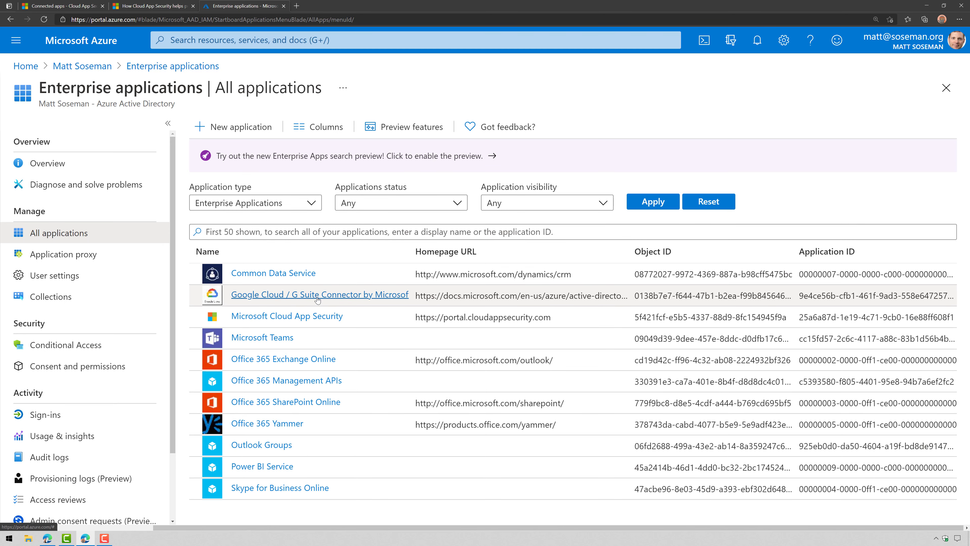
left_click(317, 295)
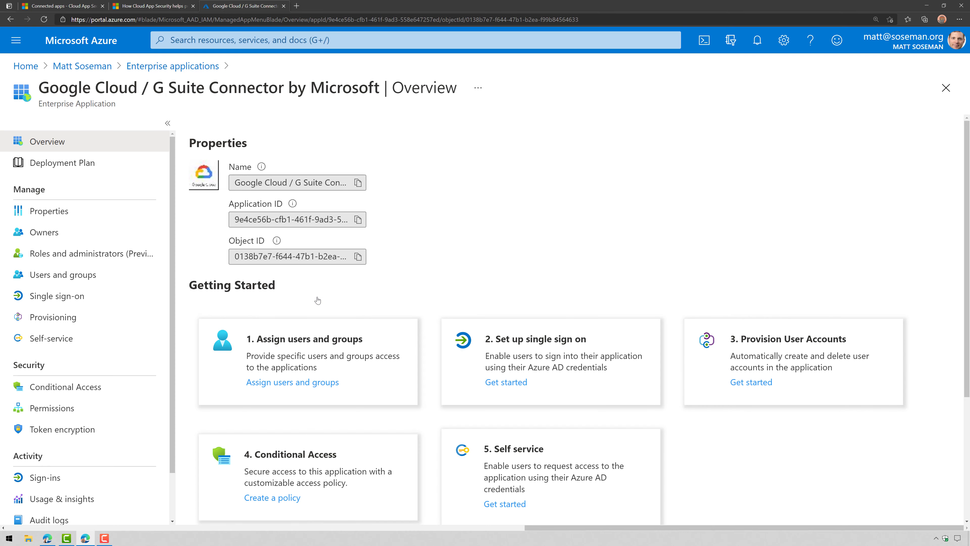
left_click(115, 298)
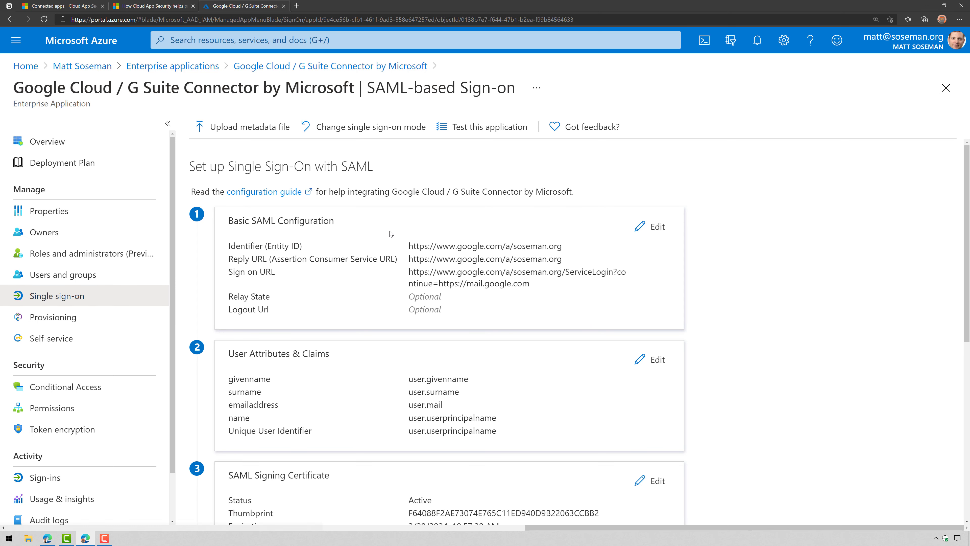
scroll(467, 369, "down", 3)
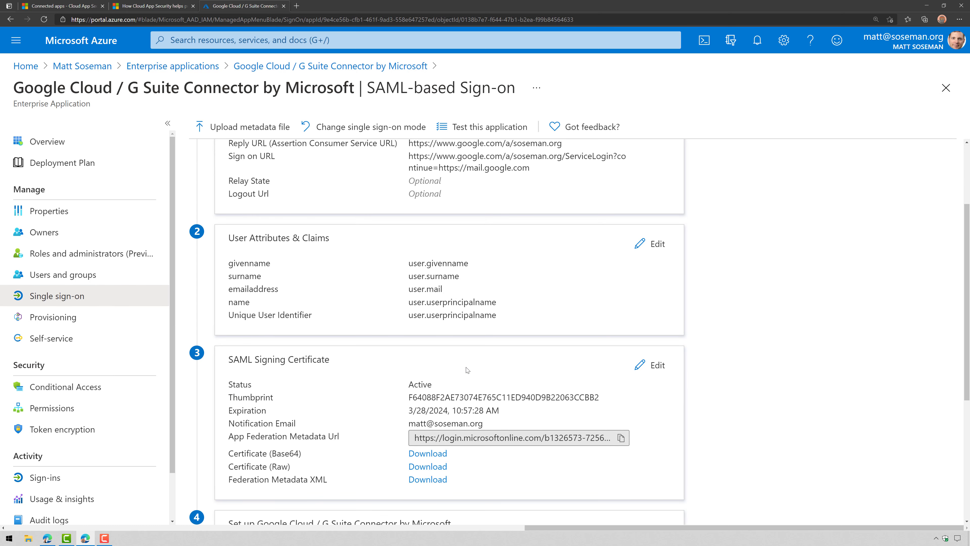
scroll(477, 408, "down", 3)
scroll(478, 410, "up", 3)
scroll(478, 410, "up", 3)
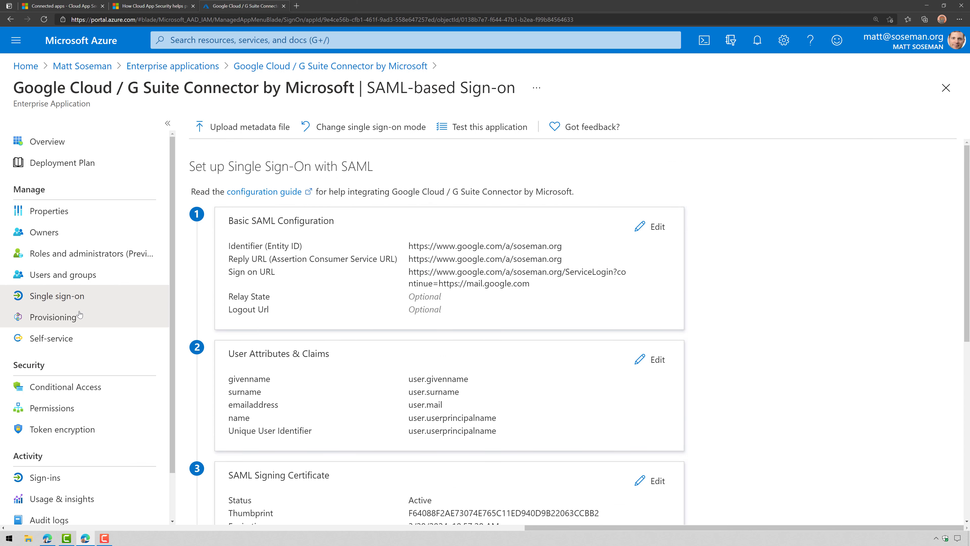
Check the connector's provisioning and assigned users, then open its Conditional Access policies
left_click(61, 317)
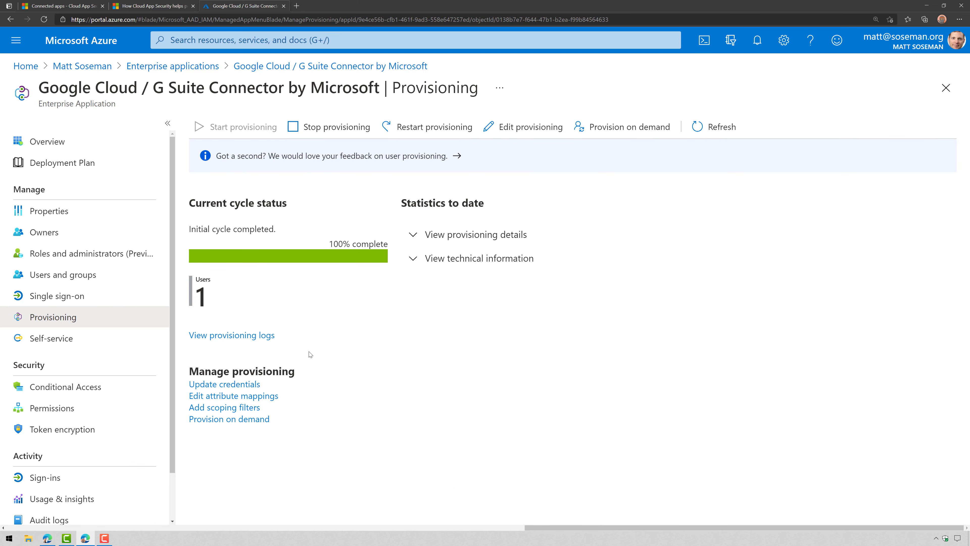
left_click(63, 274)
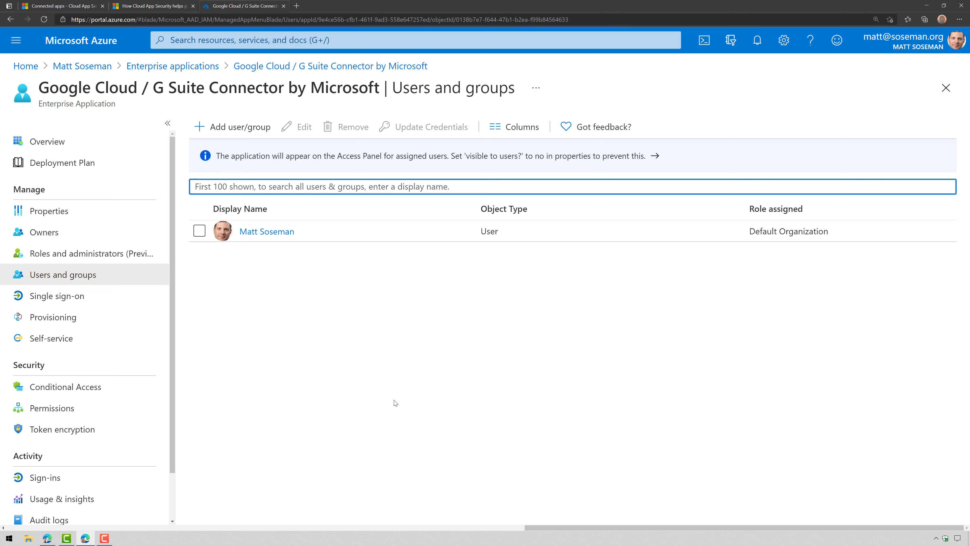
left_click(145, 7)
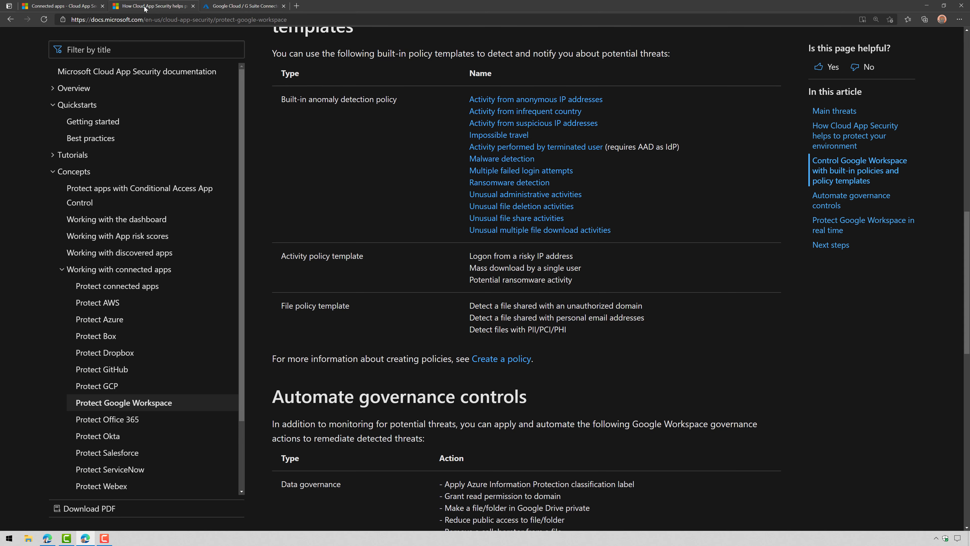
left_click(61, 6)
left_click(88, 298)
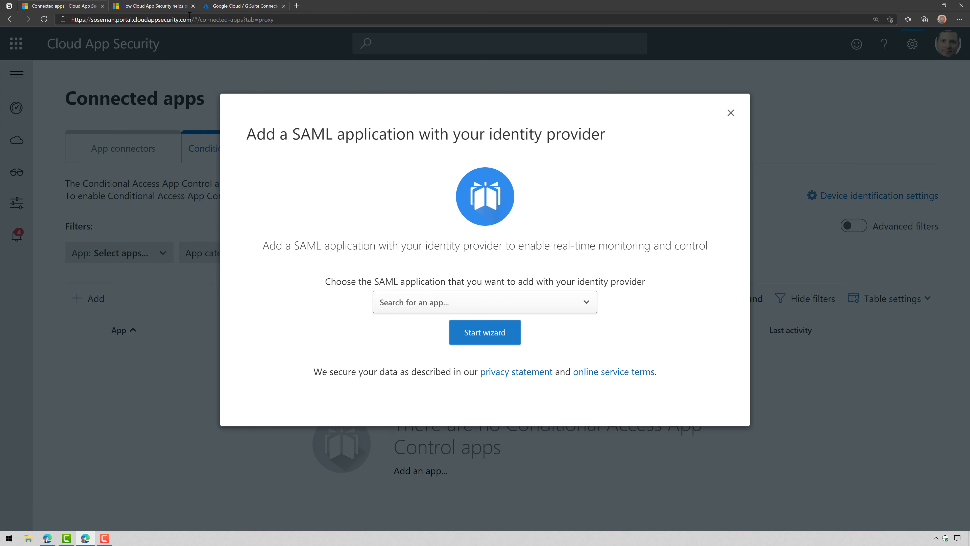
left_click(215, 10)
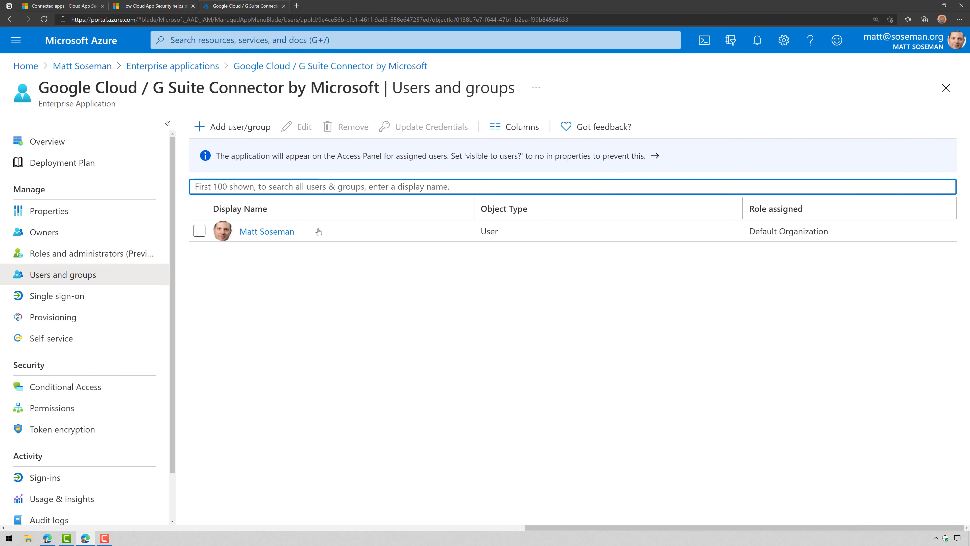
left_click(90, 390)
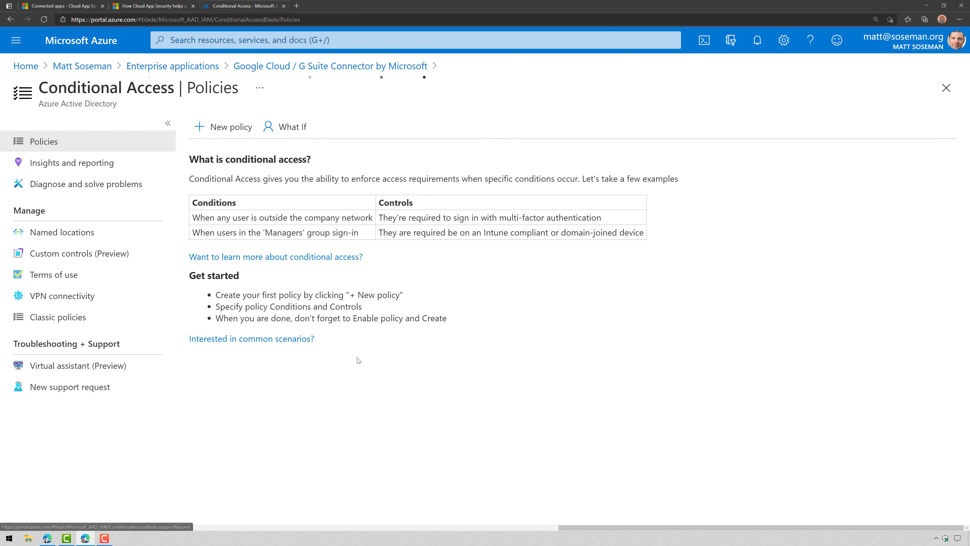
Create a new policy named 'Google Workspace Session Control' assigned to the admin user
left_click(241, 126)
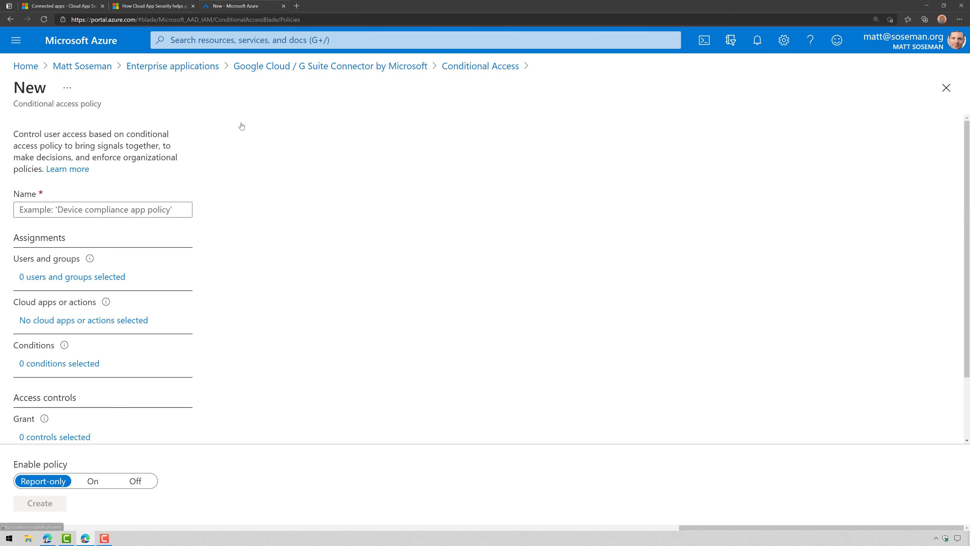
left_click(170, 216)
type("G")
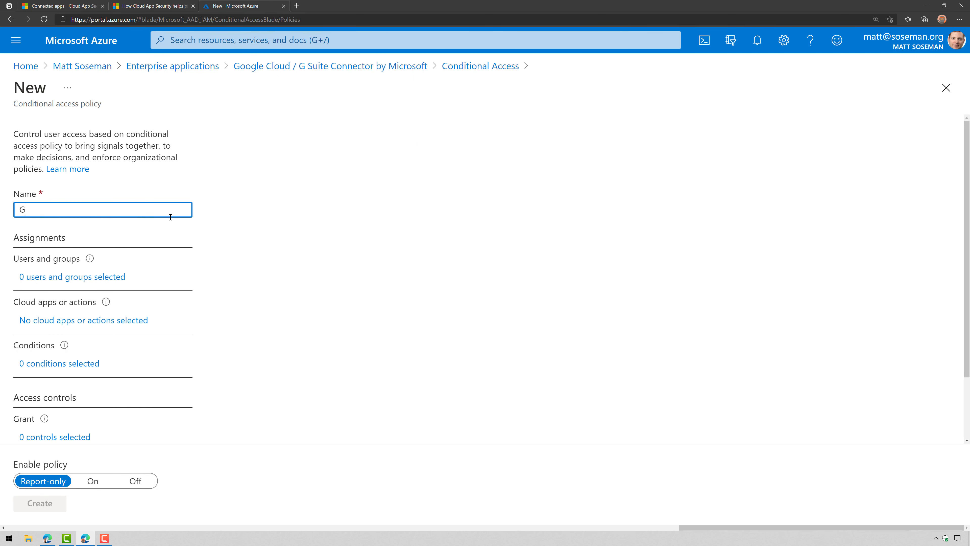
type("oogle Workspac")
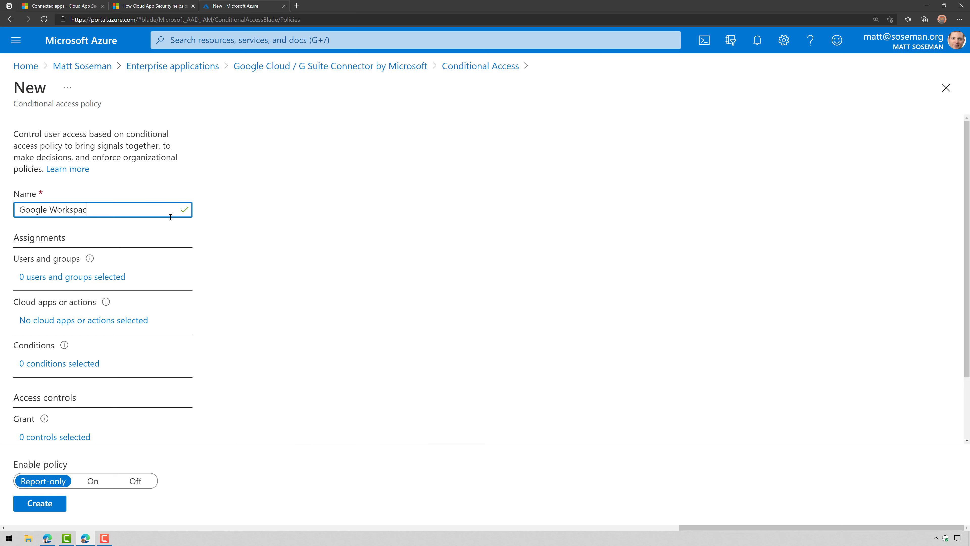
type("e Session Sontrol")
left_click(120, 280)
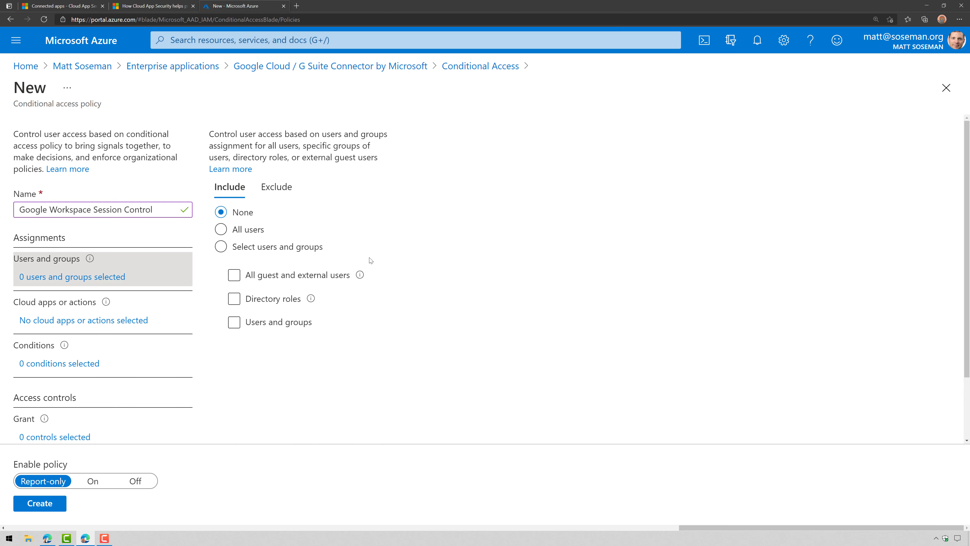
left_click(273, 248)
left_click(282, 323)
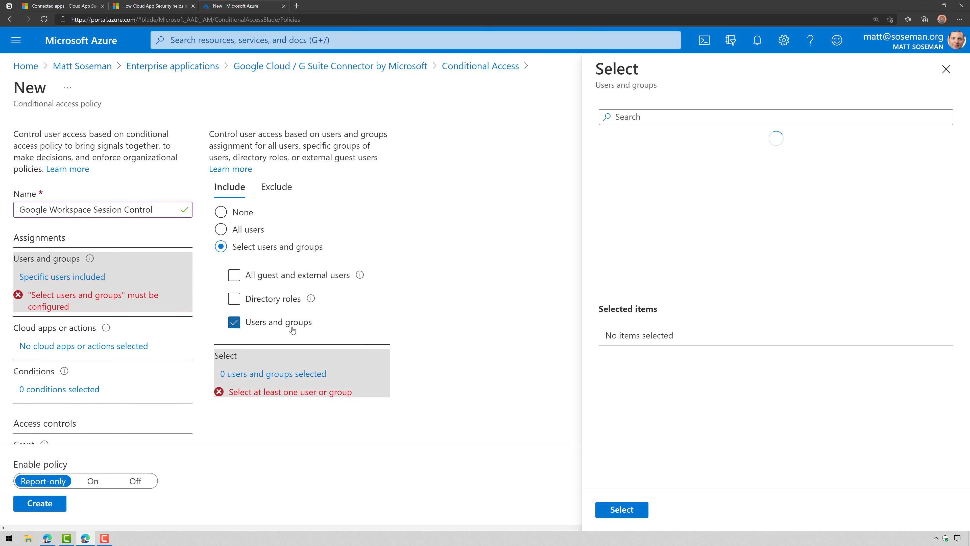
scroll(680, 246, "down", 1)
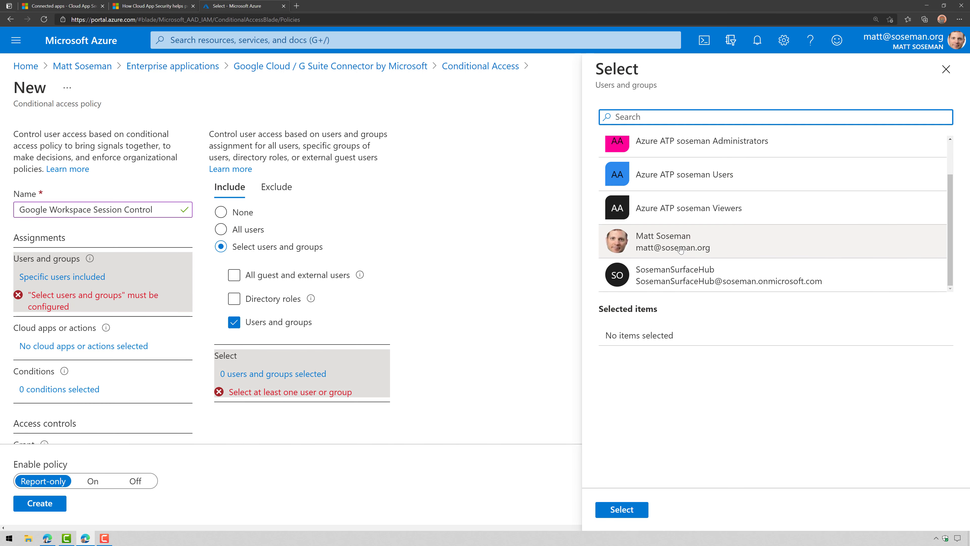
left_click(679, 247)
left_click(621, 509)
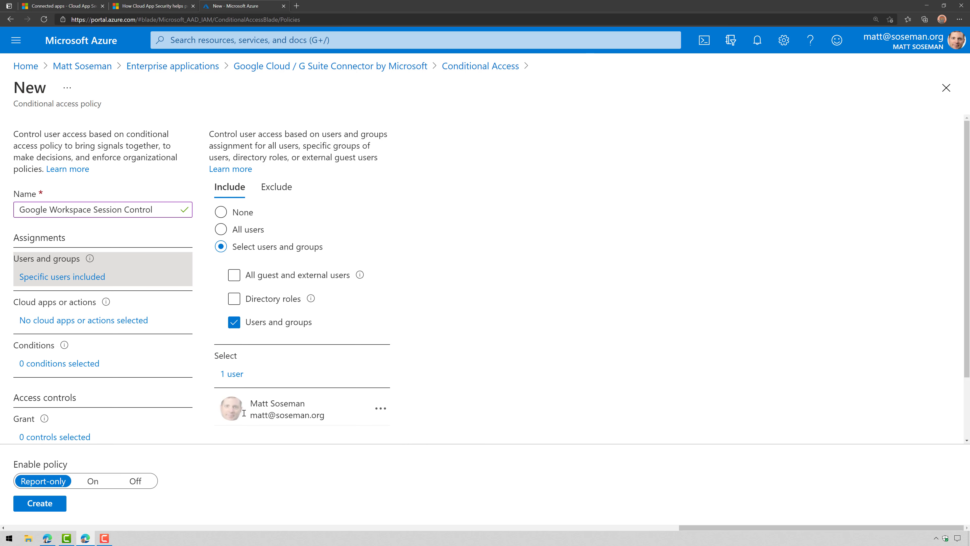
Scope the policy's cloud apps to Google Cloud / G Suite Connector
left_click(131, 321)
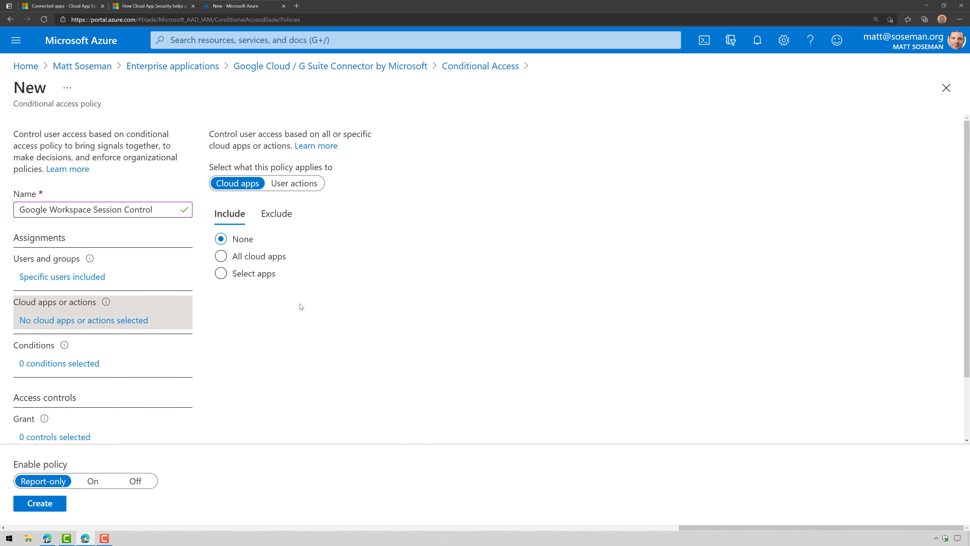
left_click(266, 280)
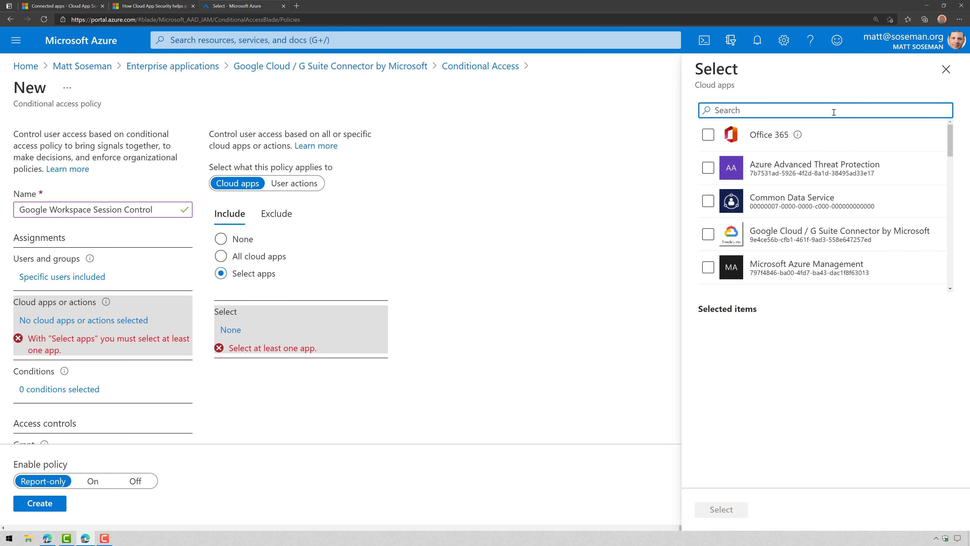
left_click(710, 237)
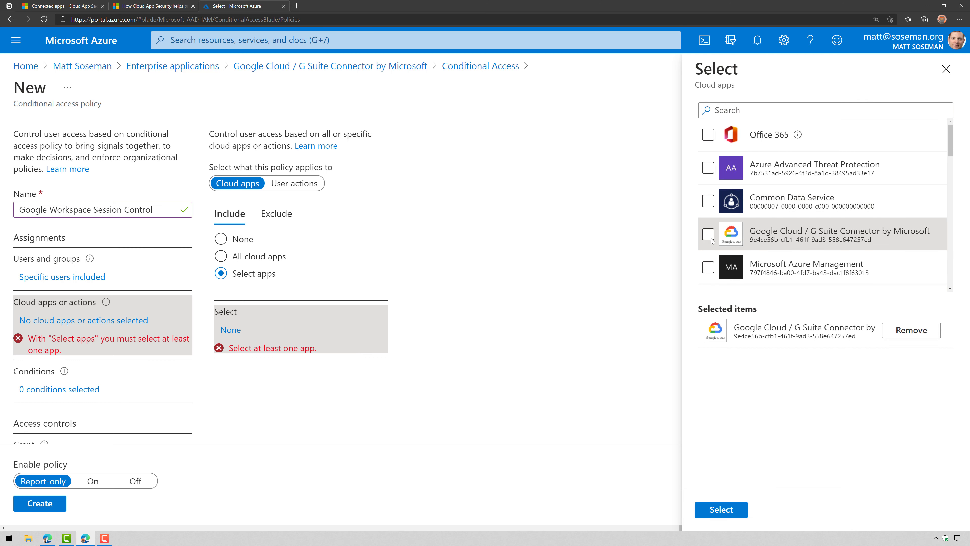
left_click(721, 514)
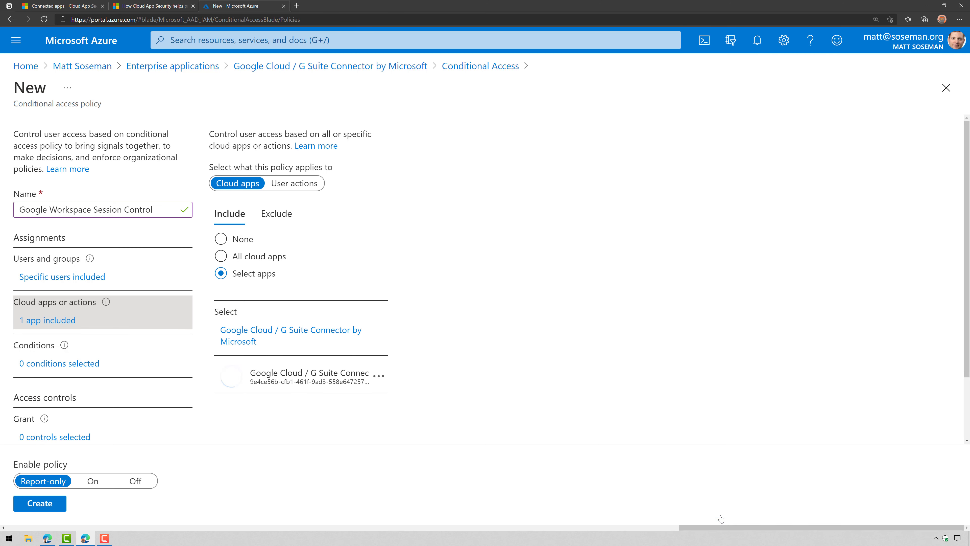
scroll(104, 293, "down", 2)
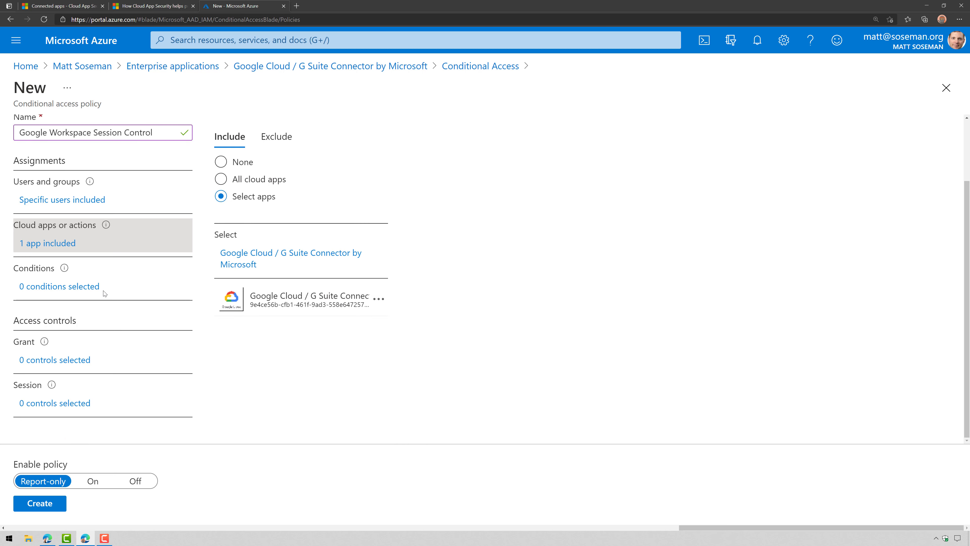
Grant access only when multi-factor authentication is required
left_click(67, 367)
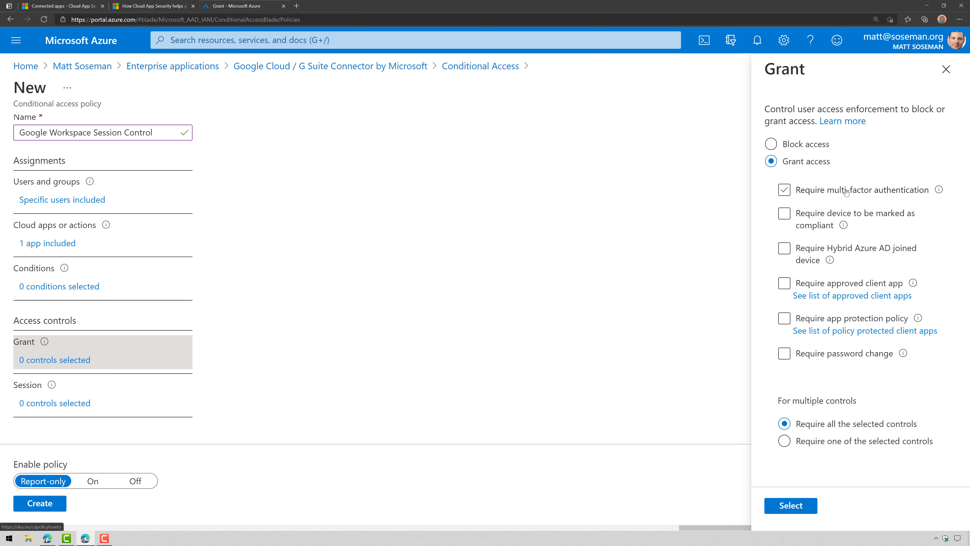
left_click(844, 190)
left_click(798, 506)
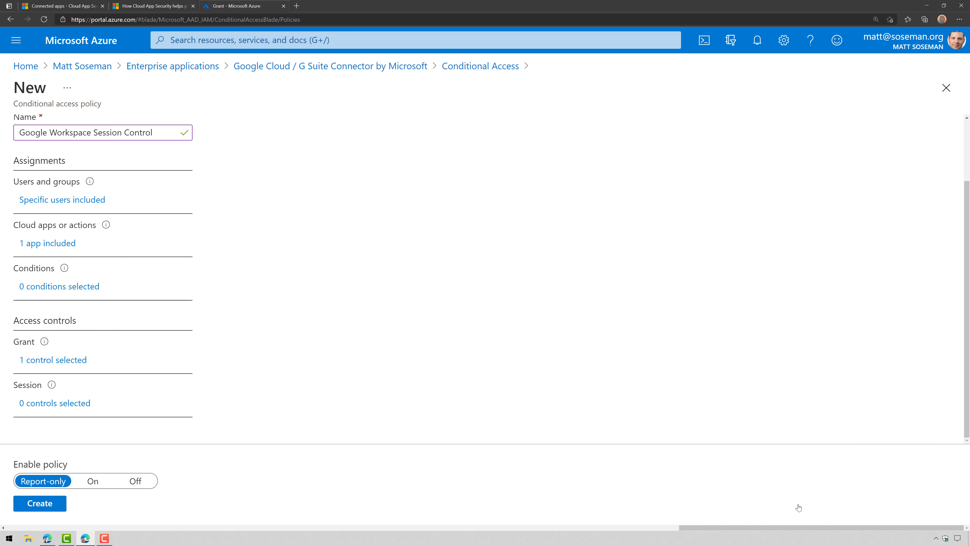
left_click(44, 410)
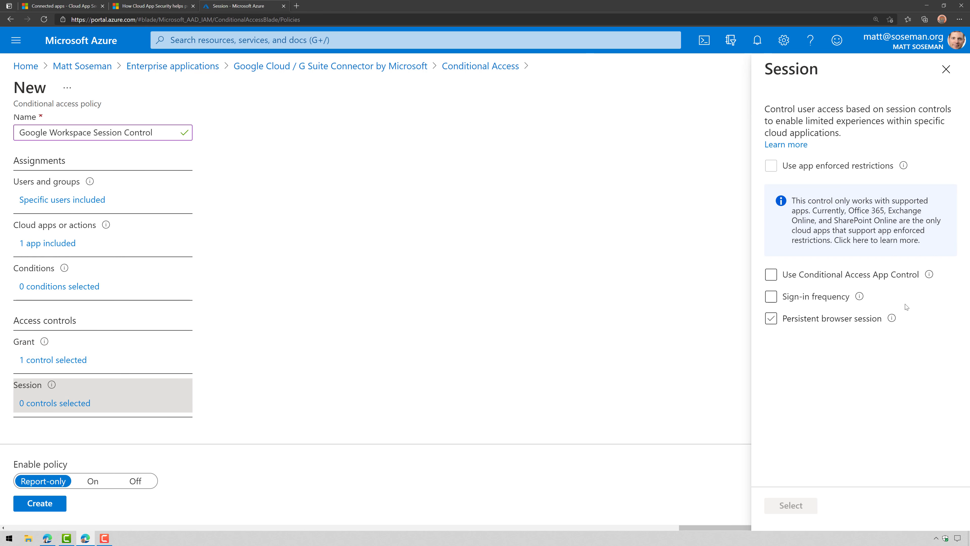
Set the session control to Conditional Access App Control with a custom policy
left_click(849, 278)
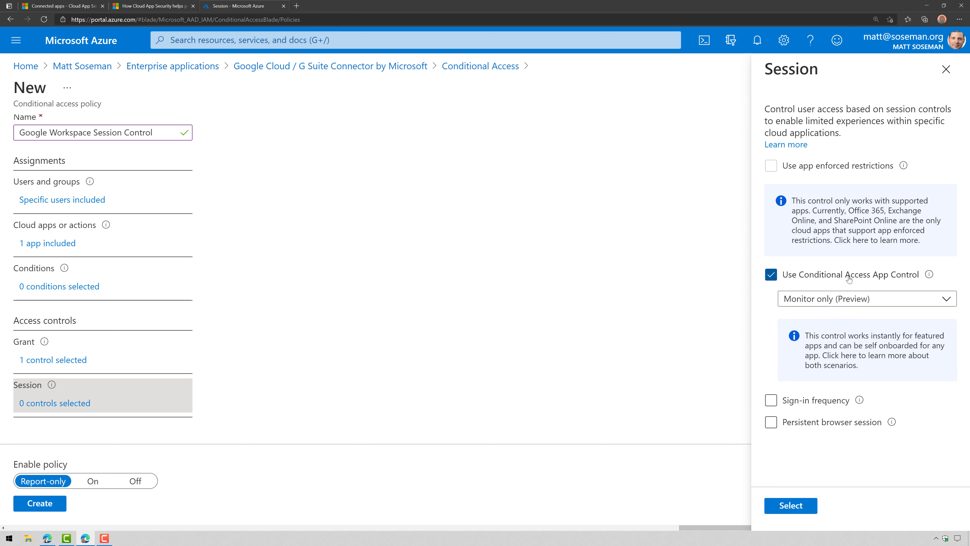
left_click(844, 298)
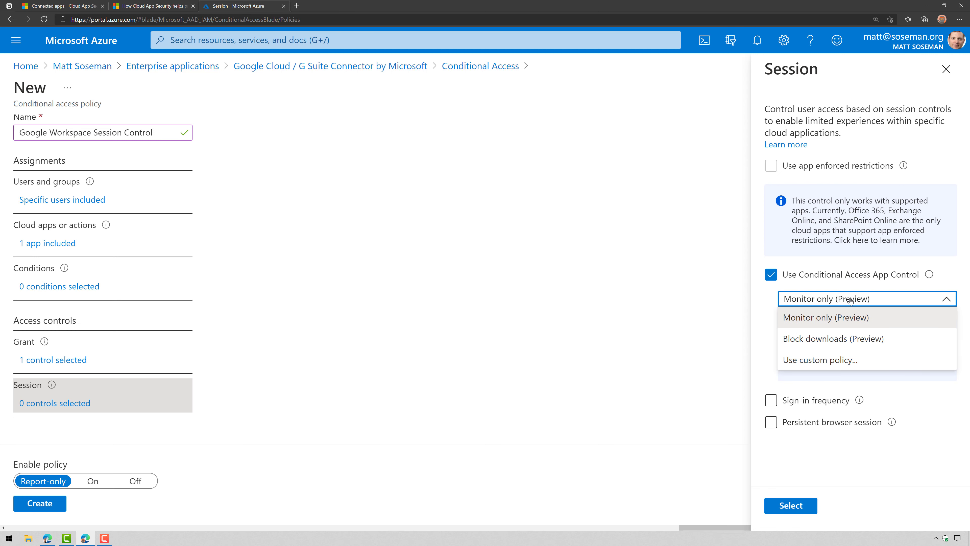
left_click(839, 360)
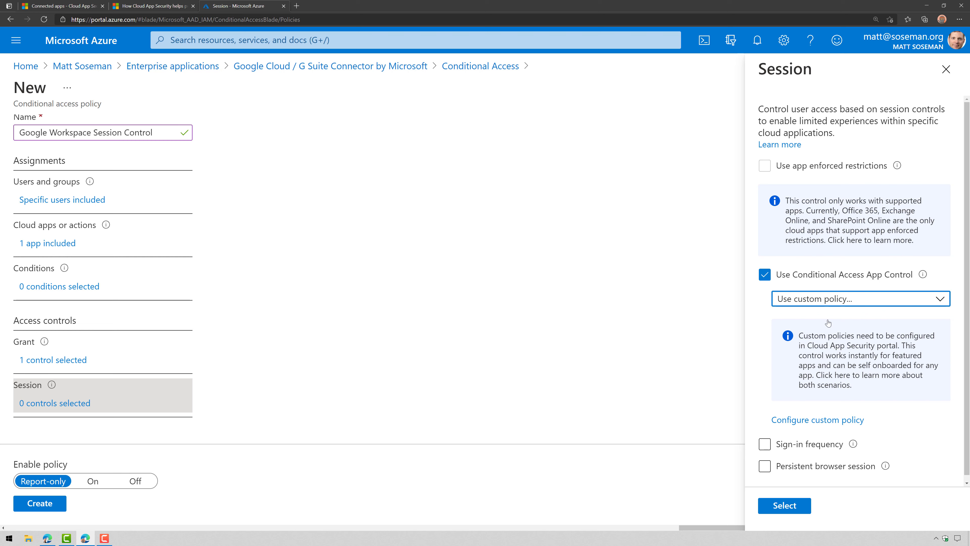
left_click(840, 299)
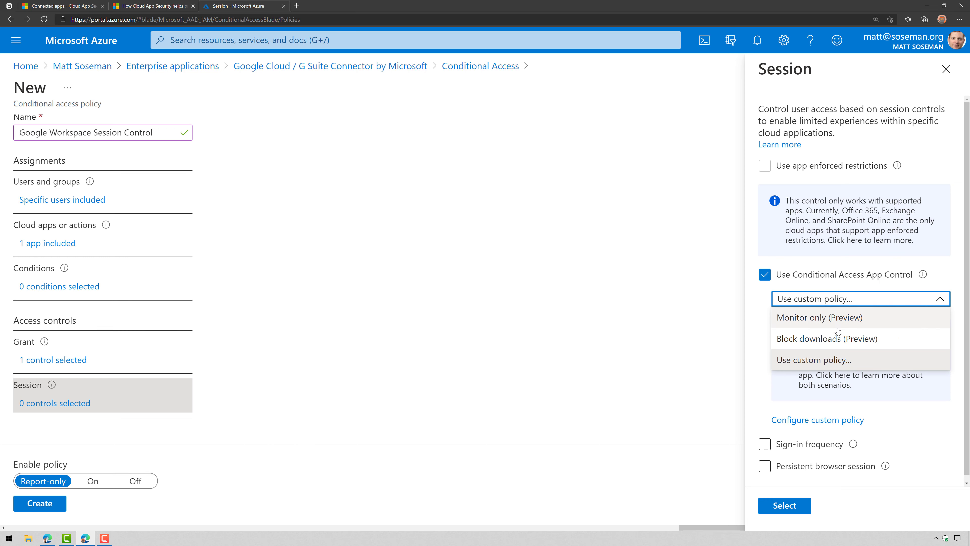
left_click(772, 359)
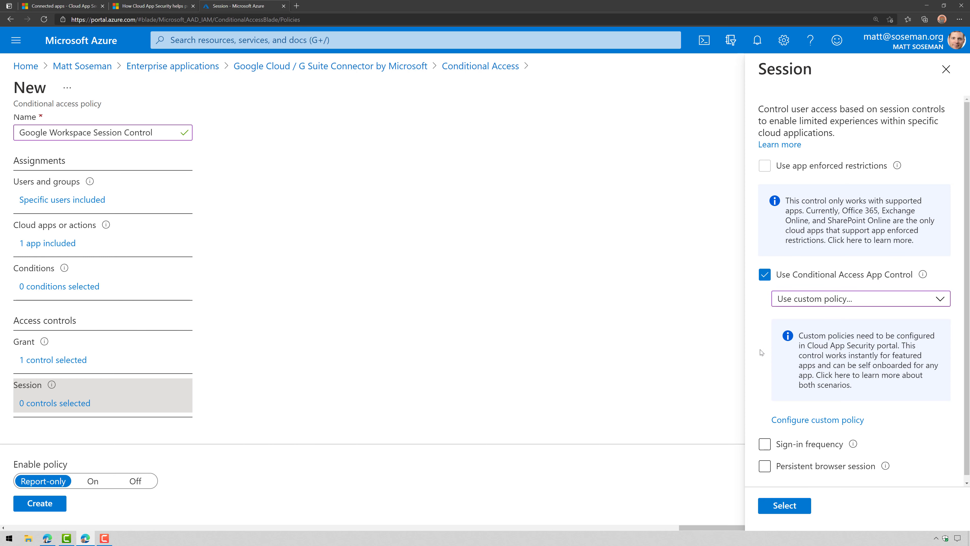
left_click(786, 507)
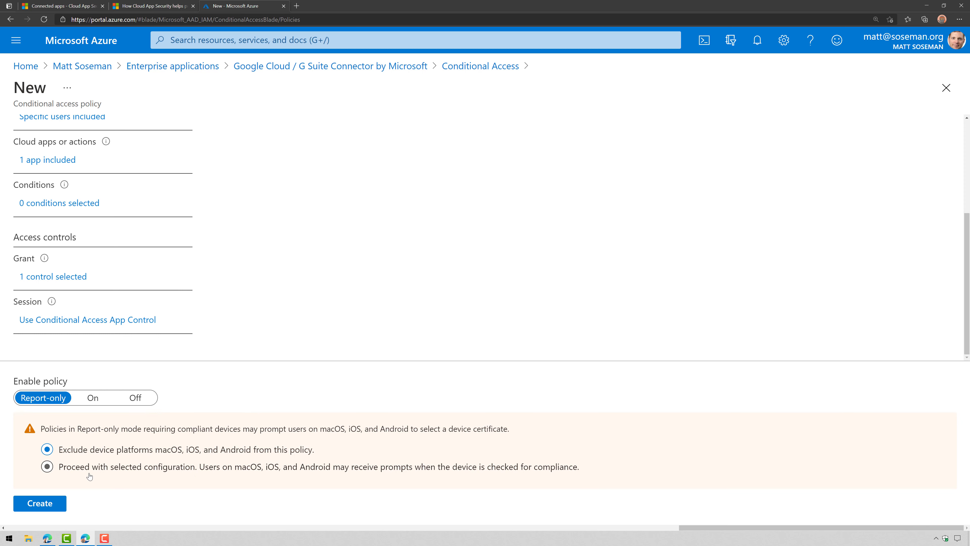
Switch the policy On, create it, and open a new InPrivate browser window
left_click(79, 471)
left_click(92, 398)
left_click(55, 509)
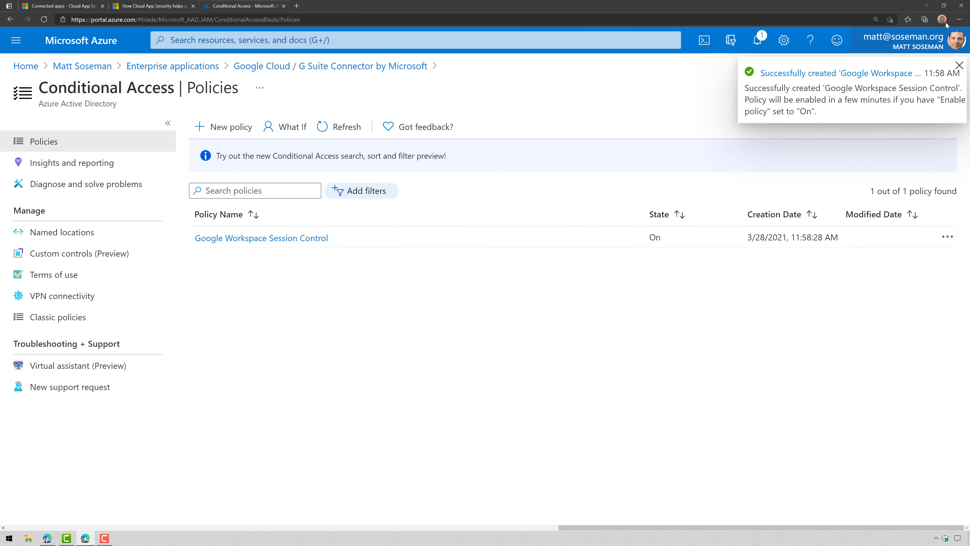
left_click(959, 19)
left_click(941, 57)
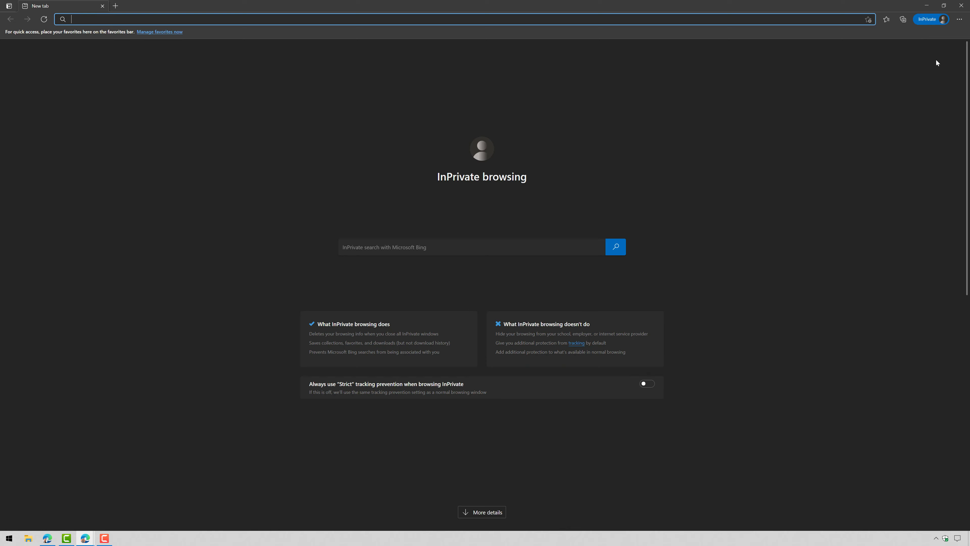
Sign in to the organisation's Gmail with the saved work account in InPrivate, then close the window
type("mail")
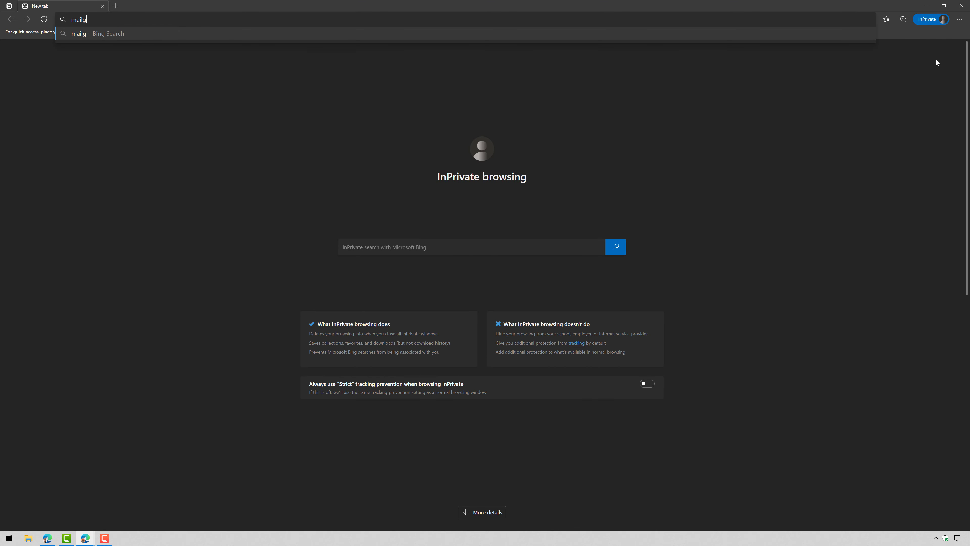
type(".google.com/a/s")
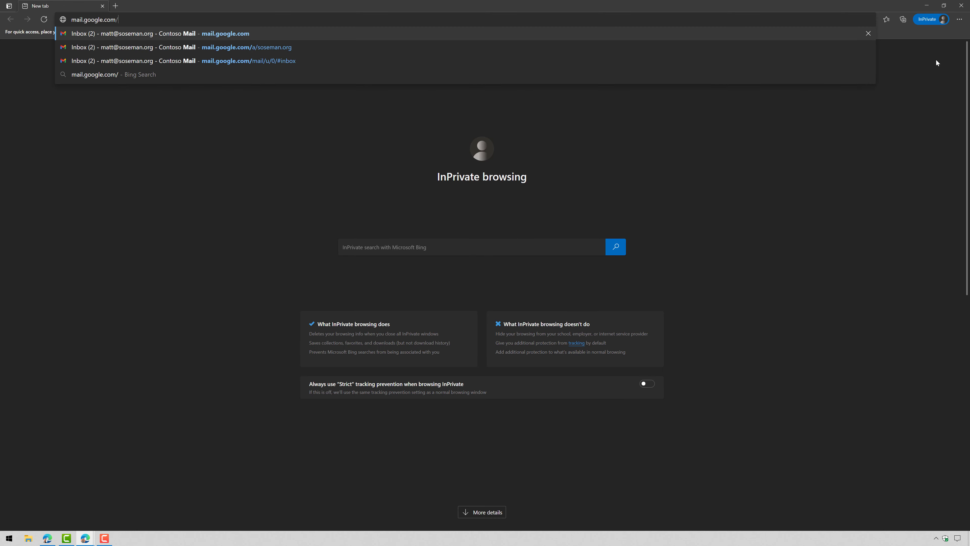
type("oseman.org")
key("Return")
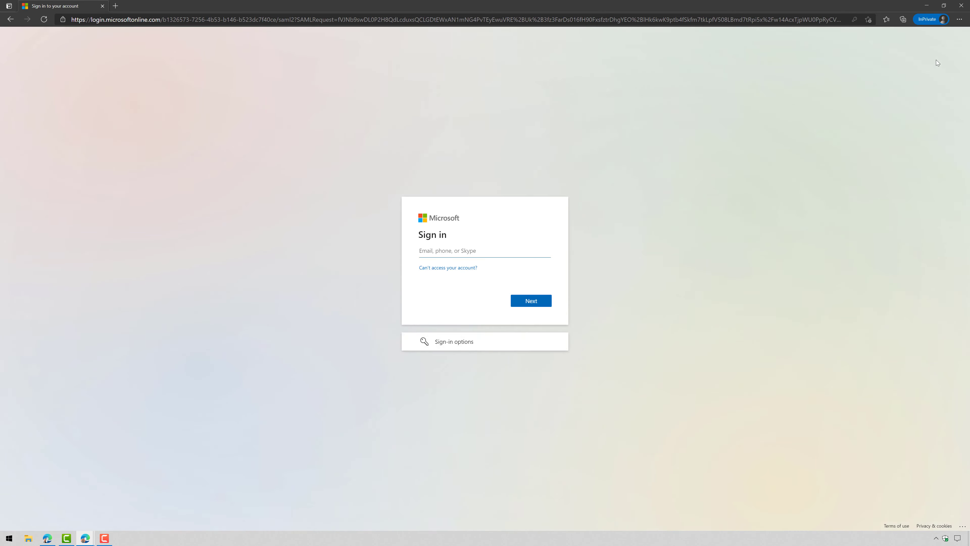
key("ctrl+plus")
key("ctrl+plus")
key("ctrl+plus")
key("ctrl+plus")
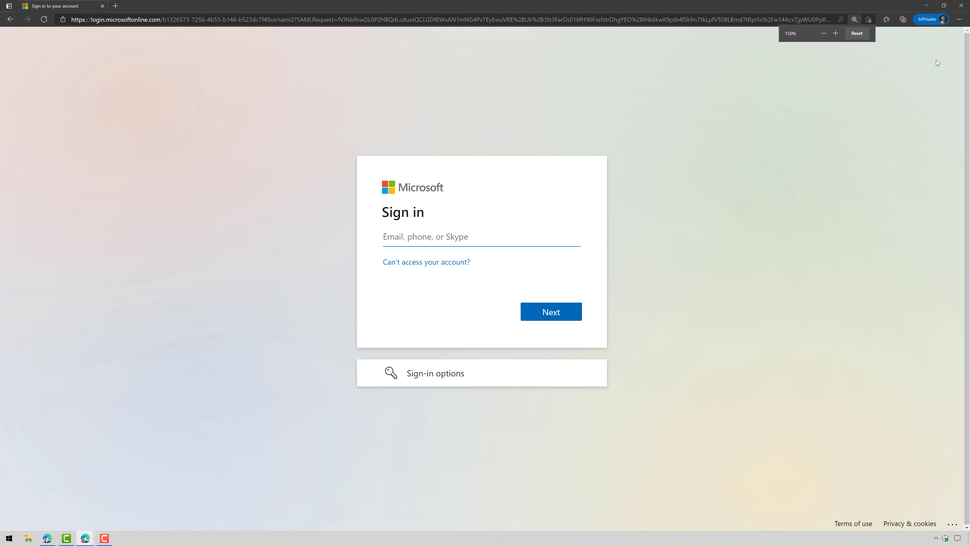
type("matt")
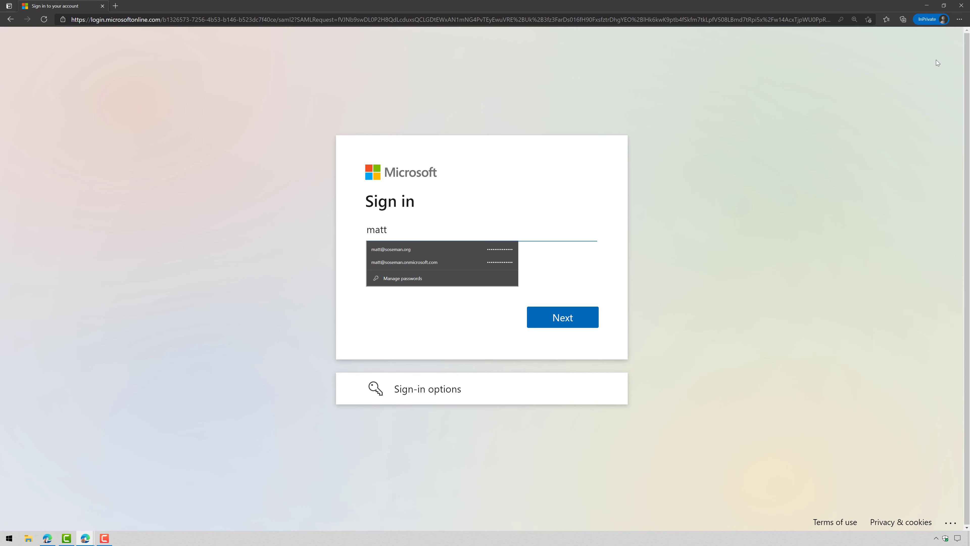
key("Down")
key("Return")
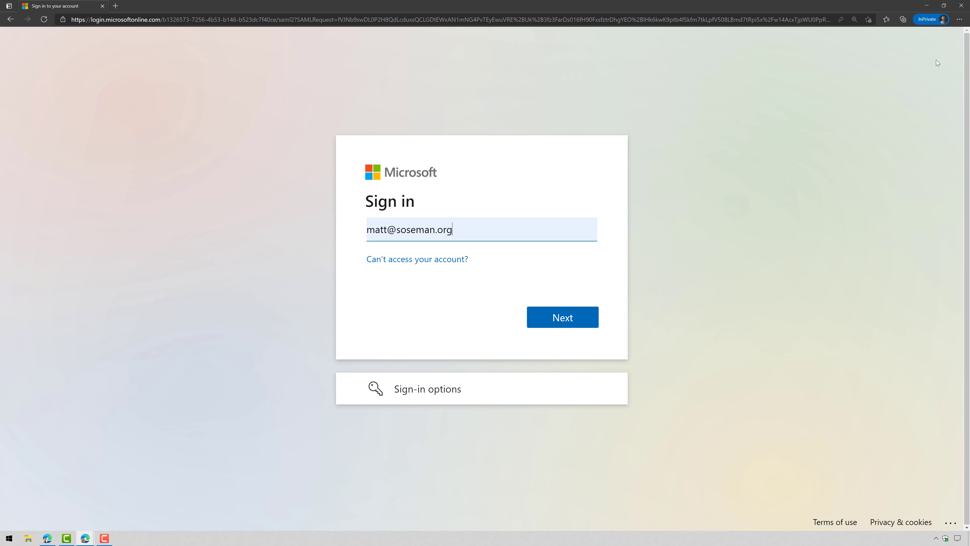
key("Return")
key("Return")
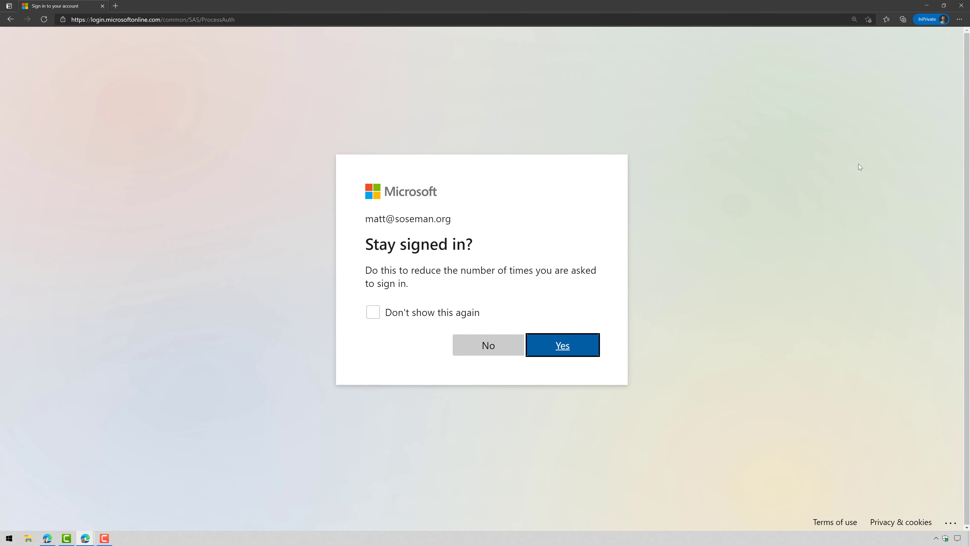
left_click(457, 350)
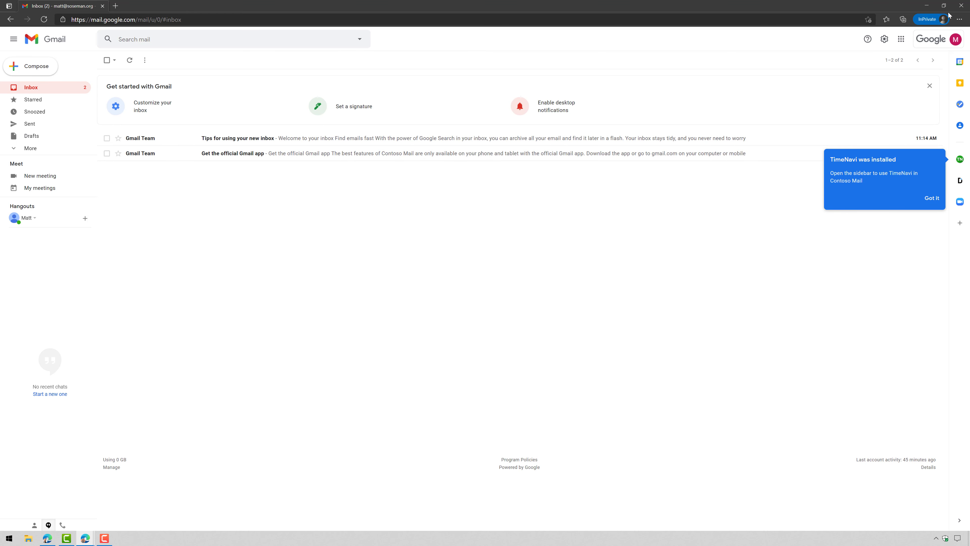
left_click(961, 6)
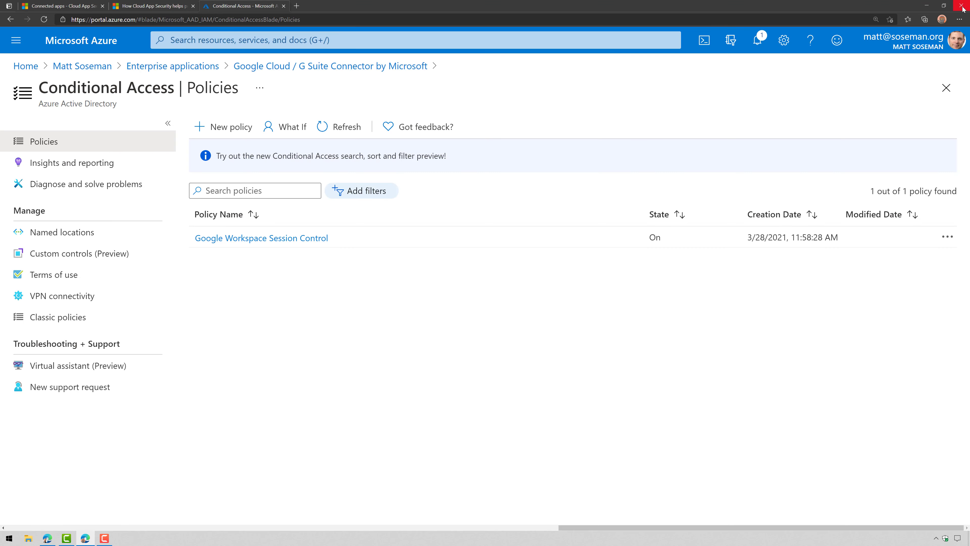
Dismiss the add SAML app prompt, view the Google Workspace app, then go to Policies
left_click(70, 10)
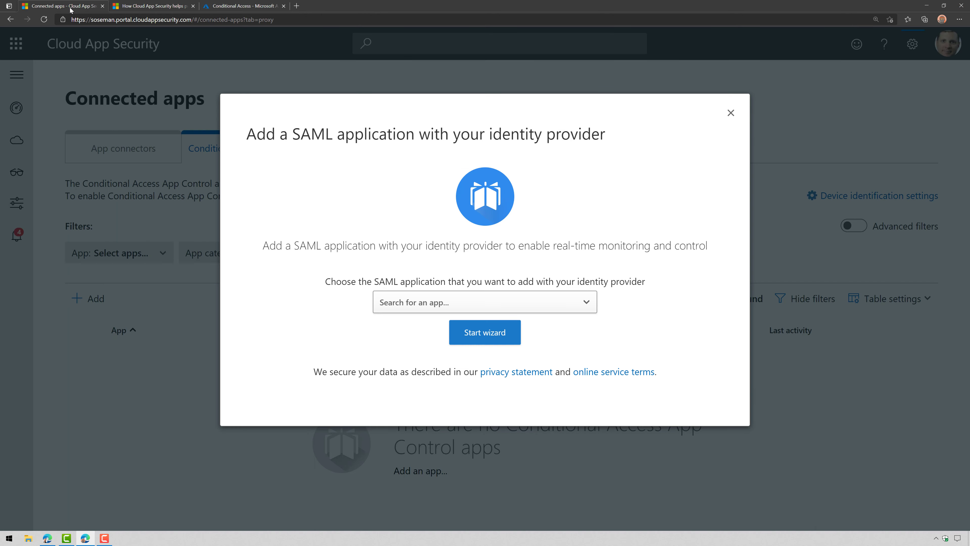
left_click(730, 114)
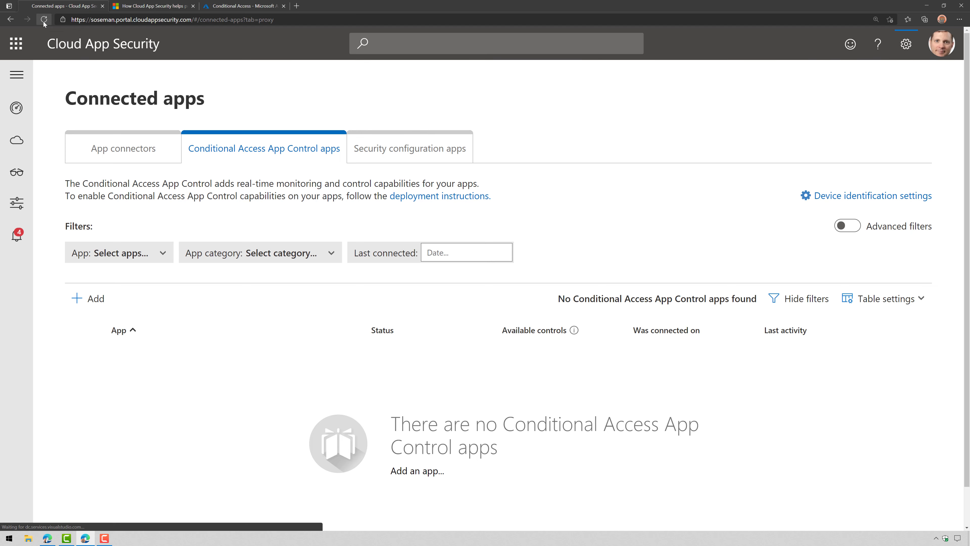
mouse_move(16, 172)
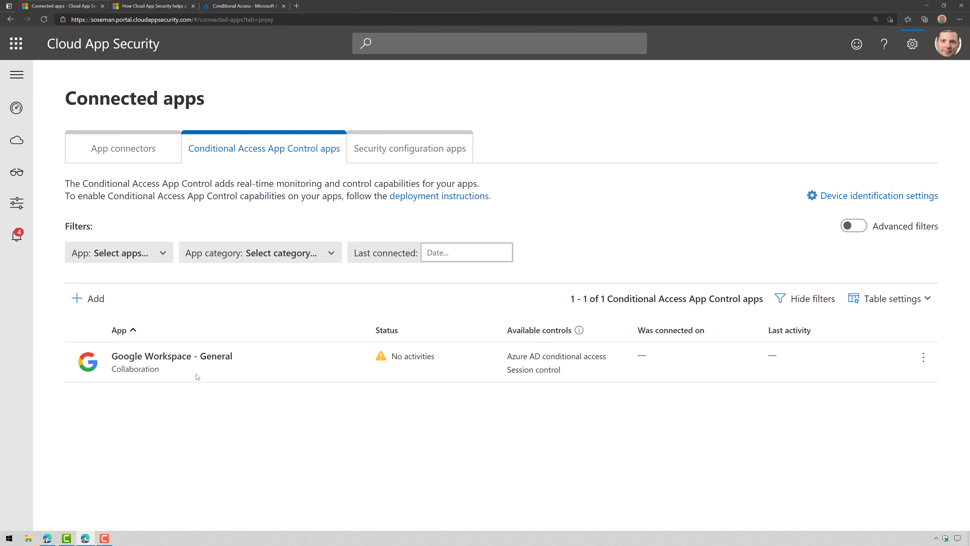
left_click(198, 357)
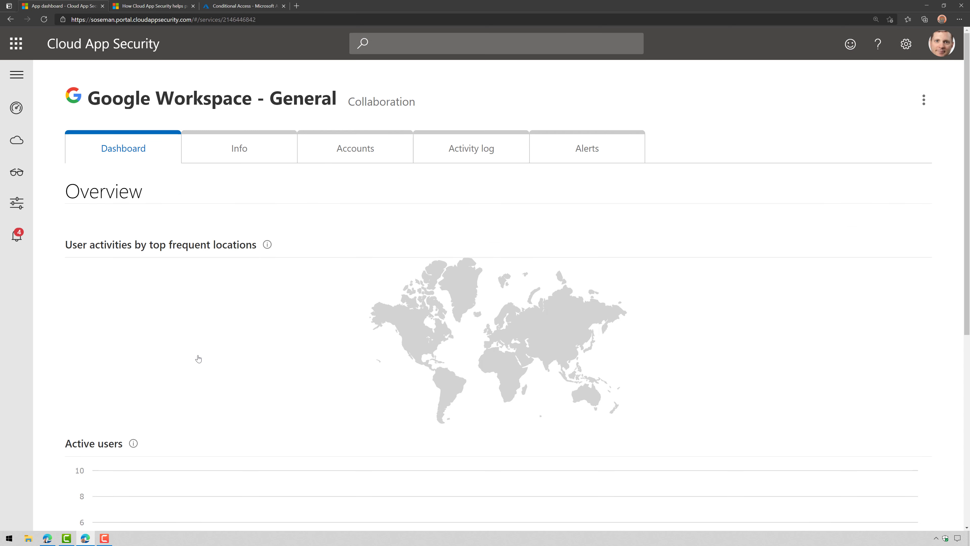
mouse_move(25, 210)
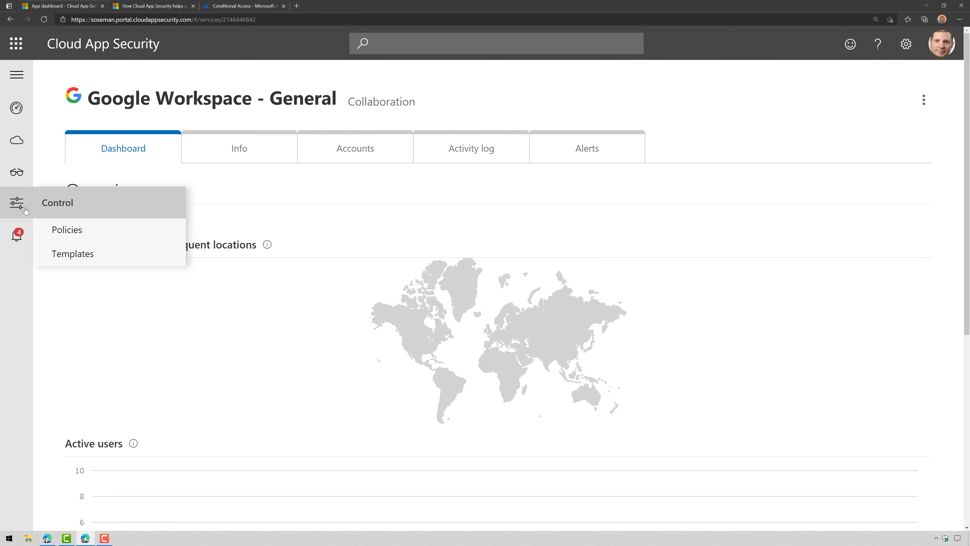
left_click(67, 230)
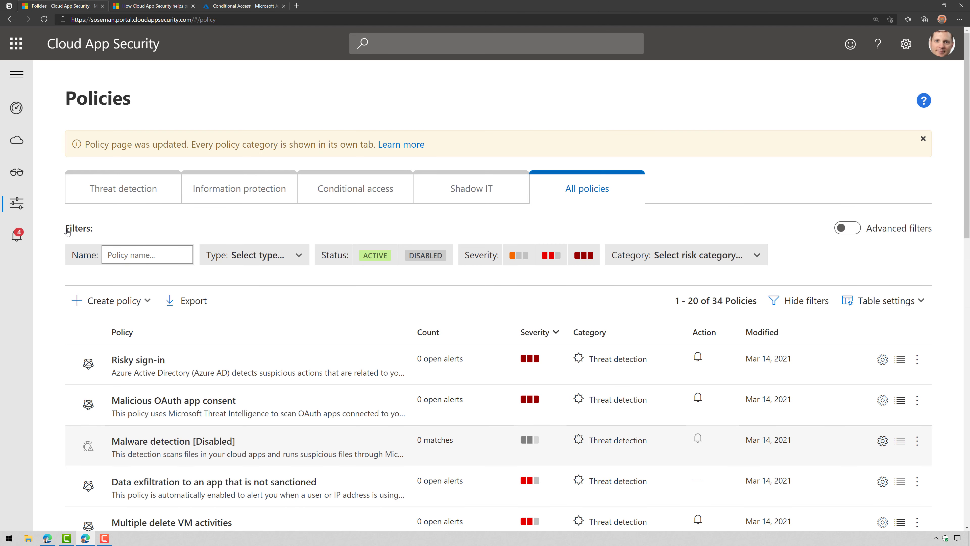
Start a session policy 'Block Downloads from Non-Managed Devices' using Control file download
left_click(369, 195)
left_click(76, 309)
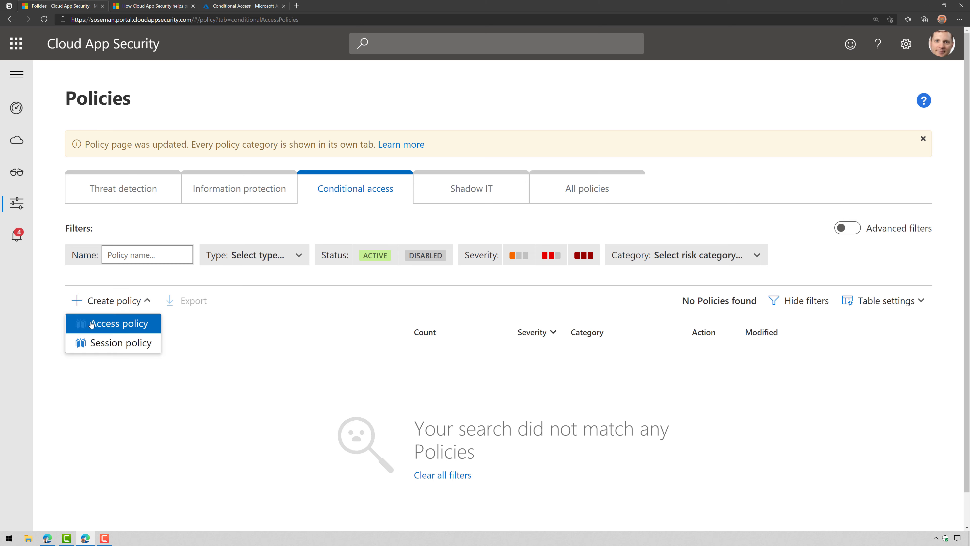
left_click(100, 341)
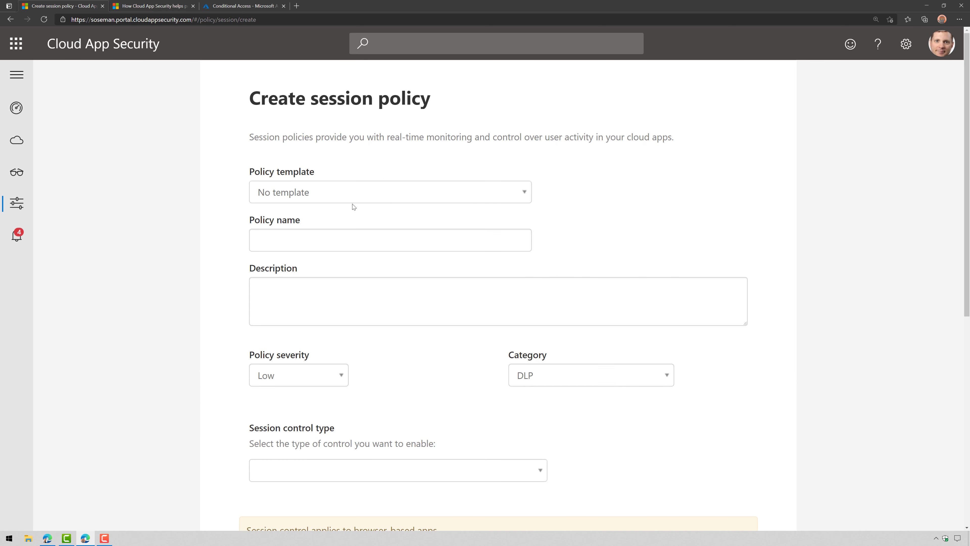
left_click(364, 234)
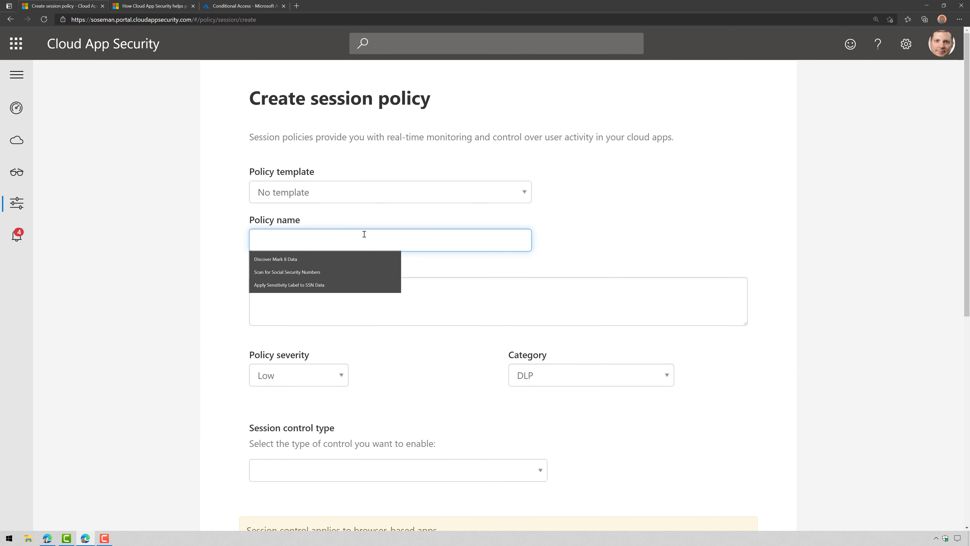
type("Block Dow")
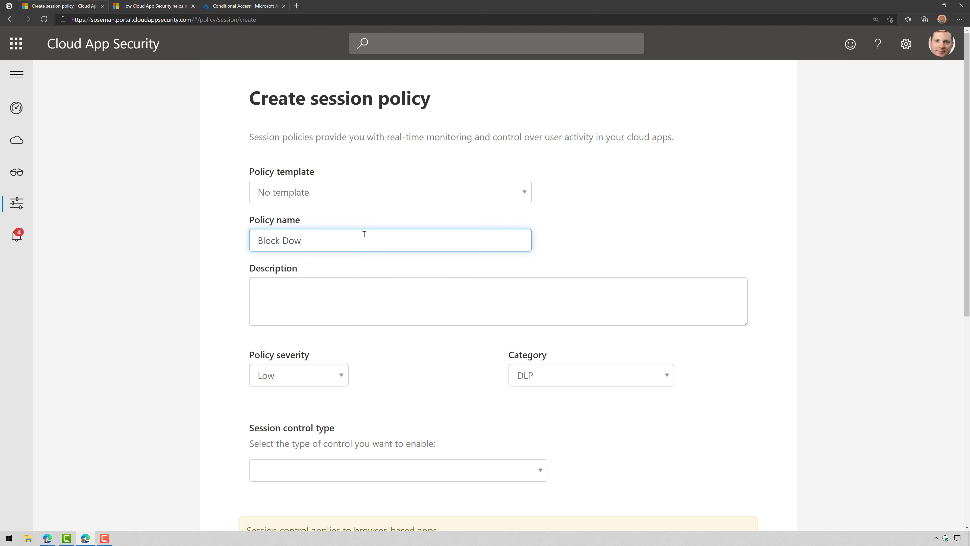
type("nloads from Non-Managed Devices")
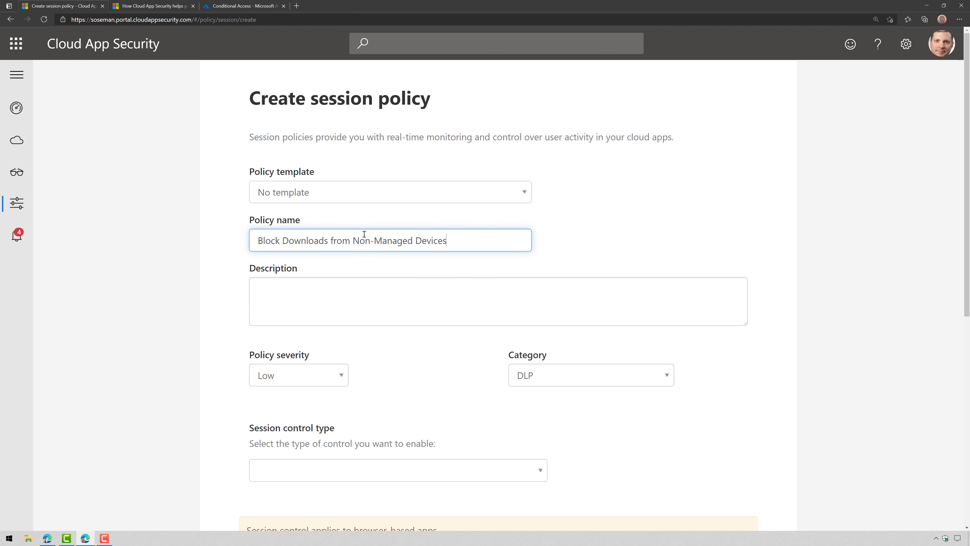
scroll(383, 266, "down", 4)
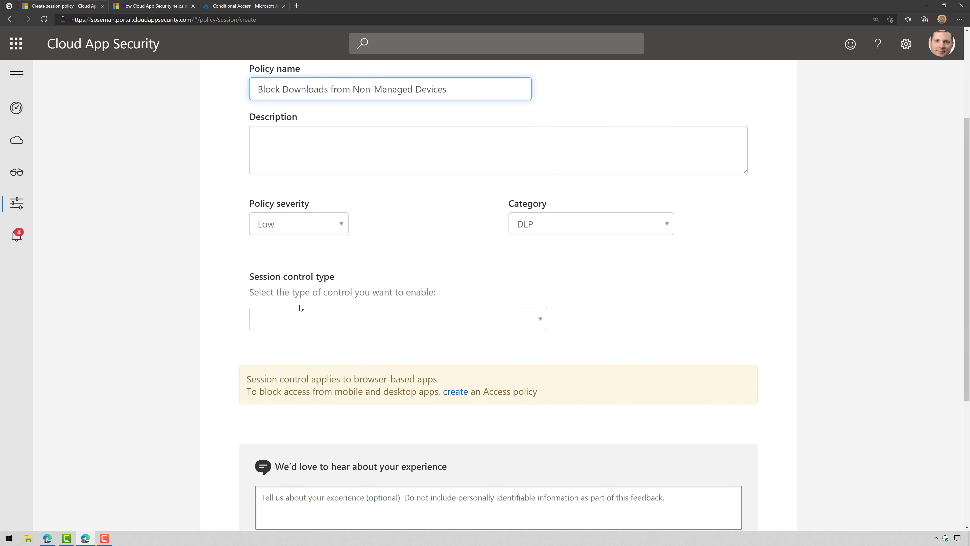
left_click(302, 316)
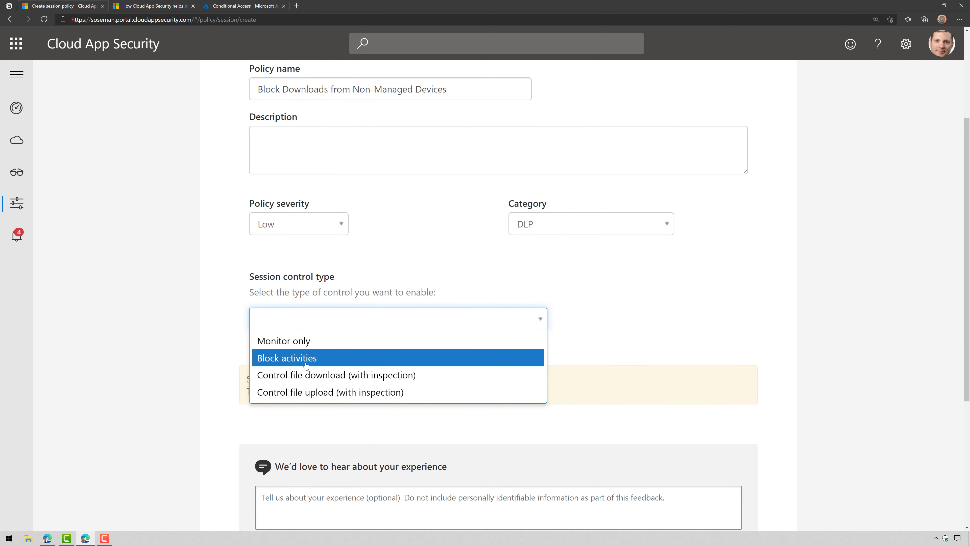
left_click(306, 382)
Filter to devices lacking compliant, Hybrid-joined or valid certificate tags, and app Google Cloud
scroll(433, 372, "down", 4)
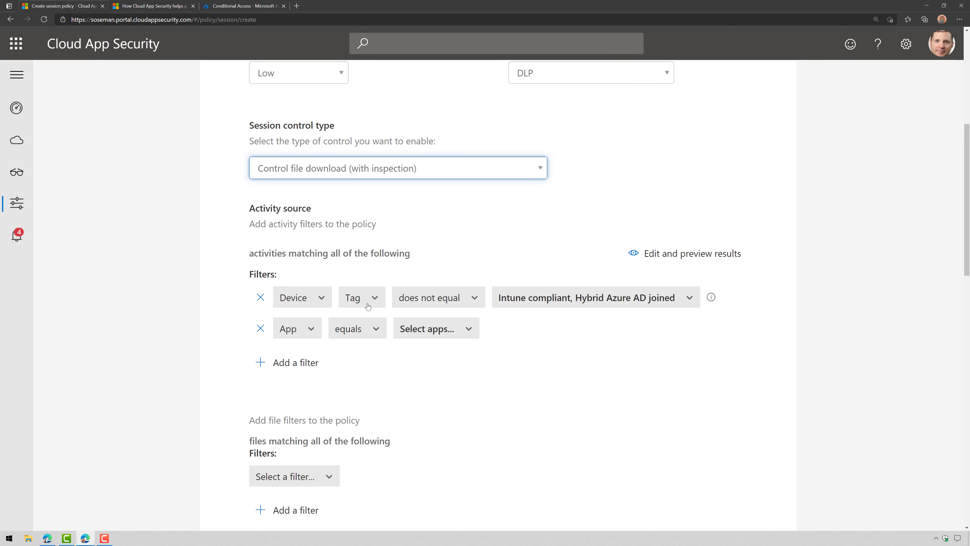
left_click(531, 302)
left_click(544, 394)
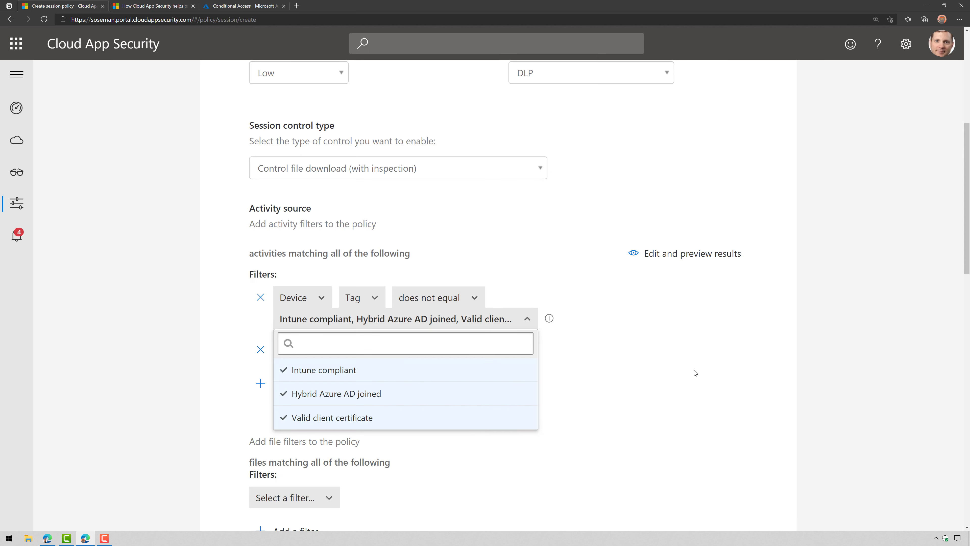
left_click(695, 368)
left_click(417, 324)
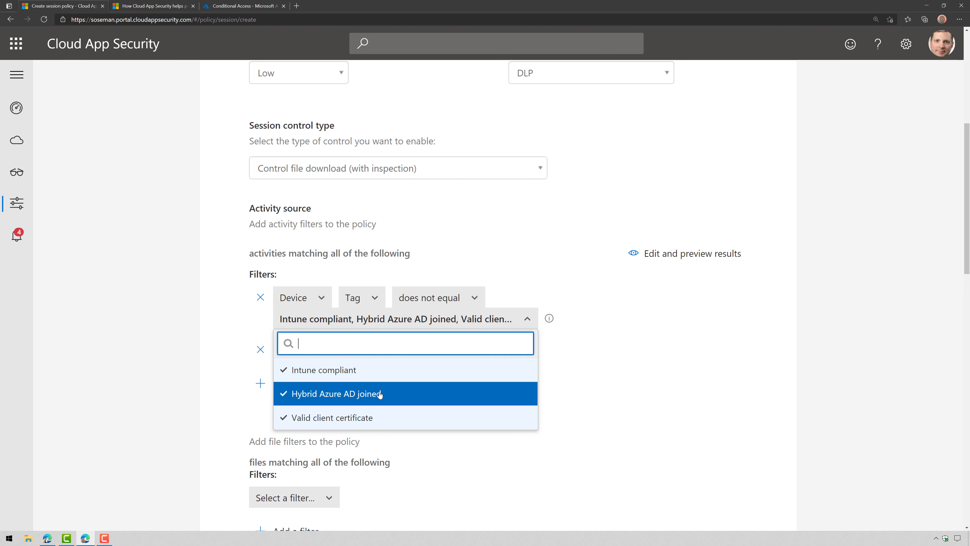
left_click(752, 366)
left_click(448, 353)
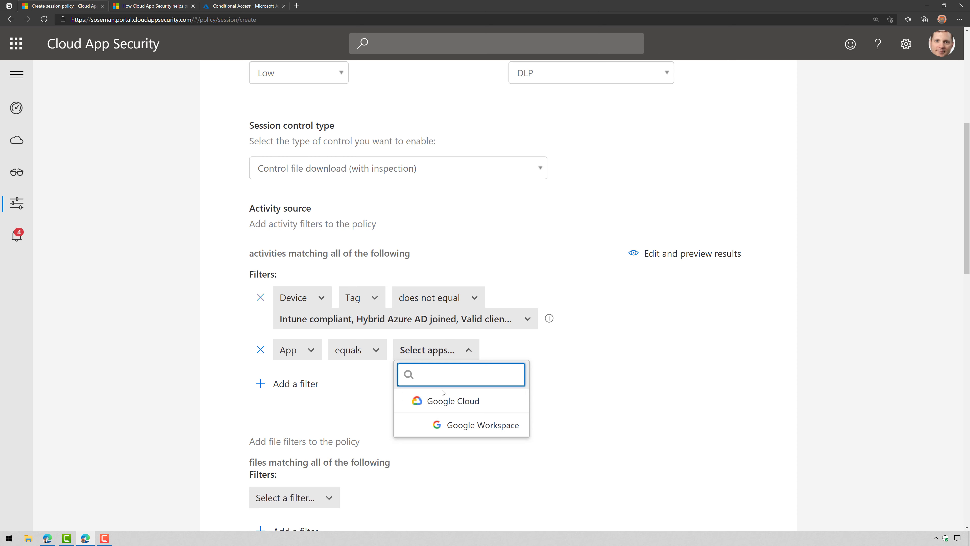
left_click(445, 400)
left_click(611, 411)
Set the policy action to Block, leaving the inspection method at None
scroll(548, 414, "down", 6)
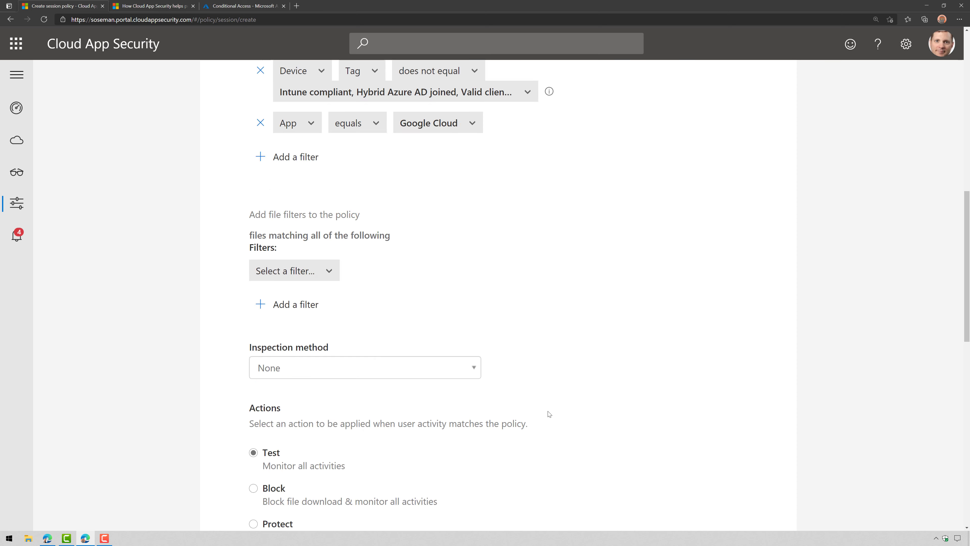
scroll(549, 414, "down", 2)
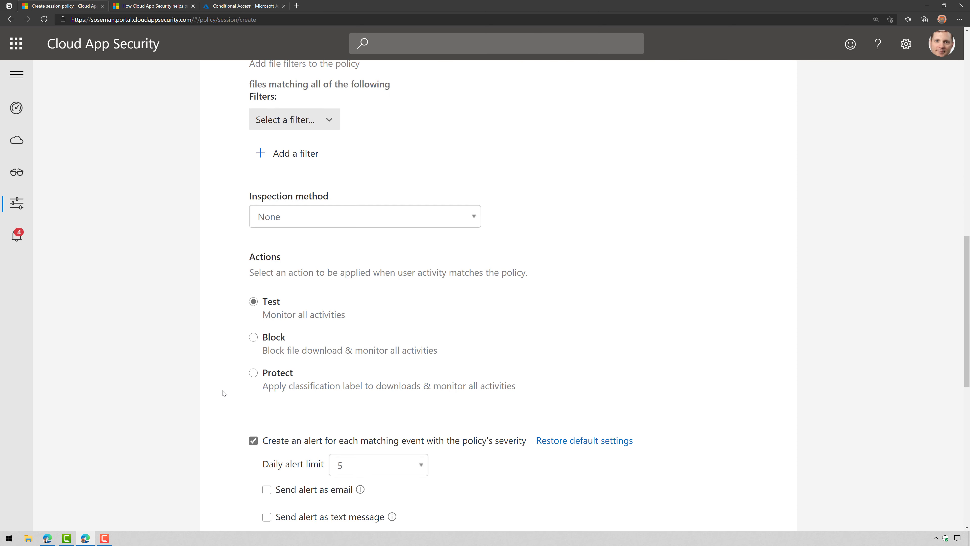
left_click(262, 342)
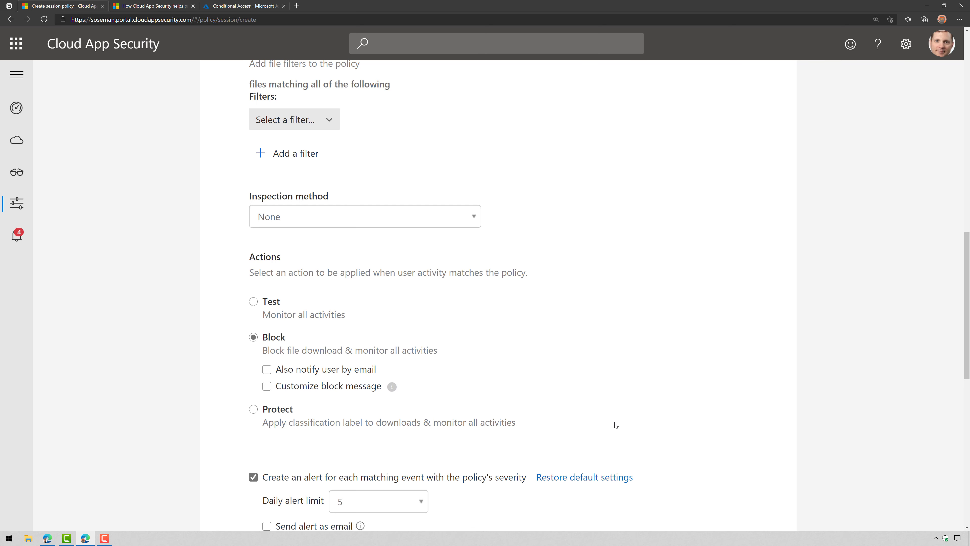
left_click(475, 216)
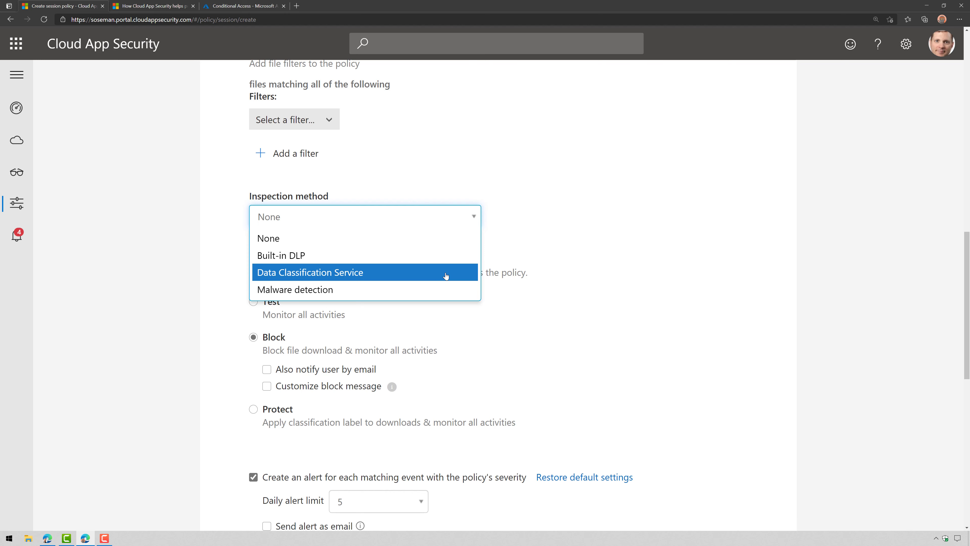
left_click(705, 326)
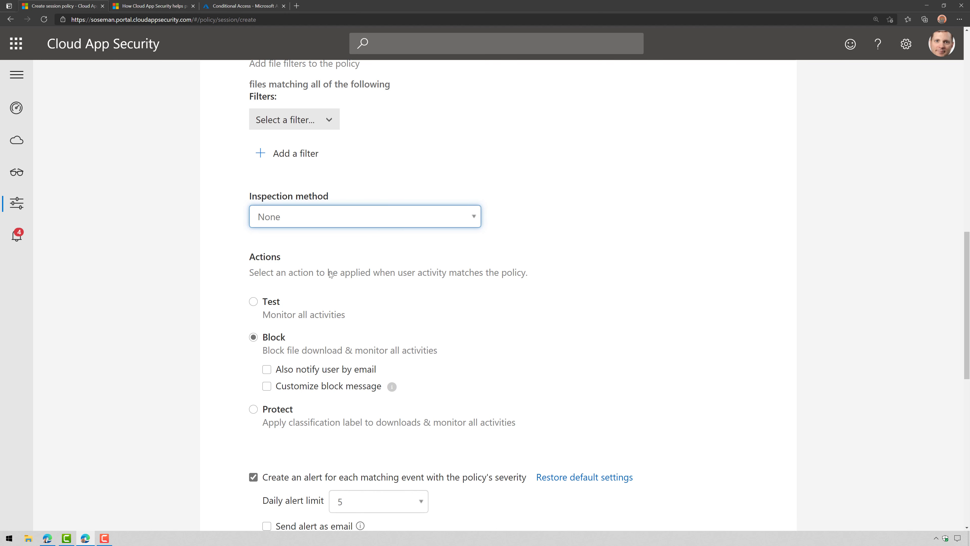
left_click(285, 411)
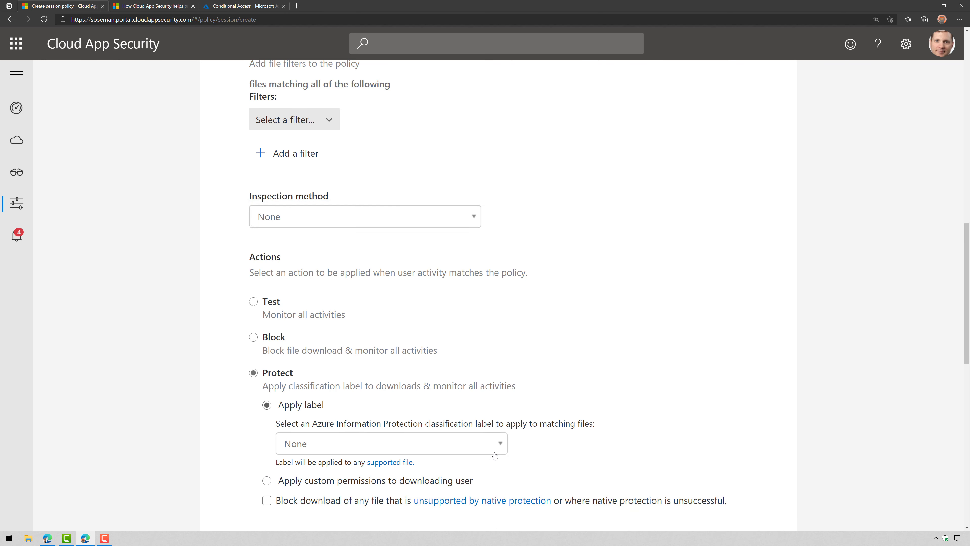
left_click(495, 452)
scroll(579, 449, "down", 2)
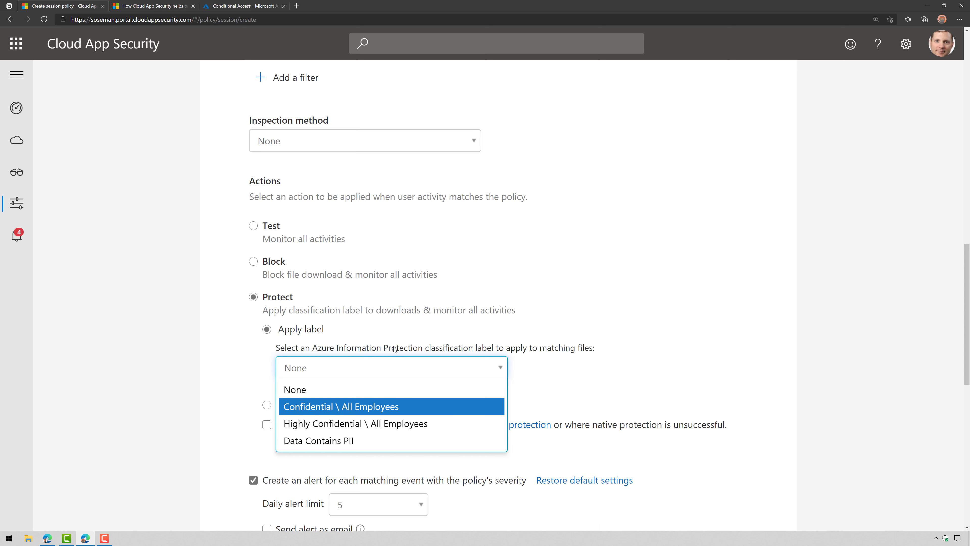
left_click(287, 269)
left_click(291, 263)
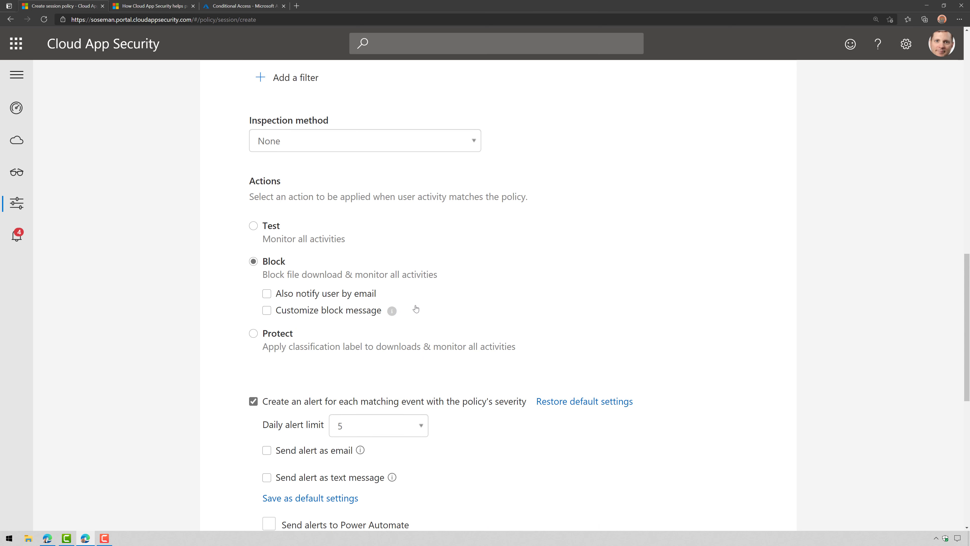
Add the custom block message 'NOT ALLOWED PER IT POLICY' and create the policy
left_click(342, 312)
left_click(394, 375)
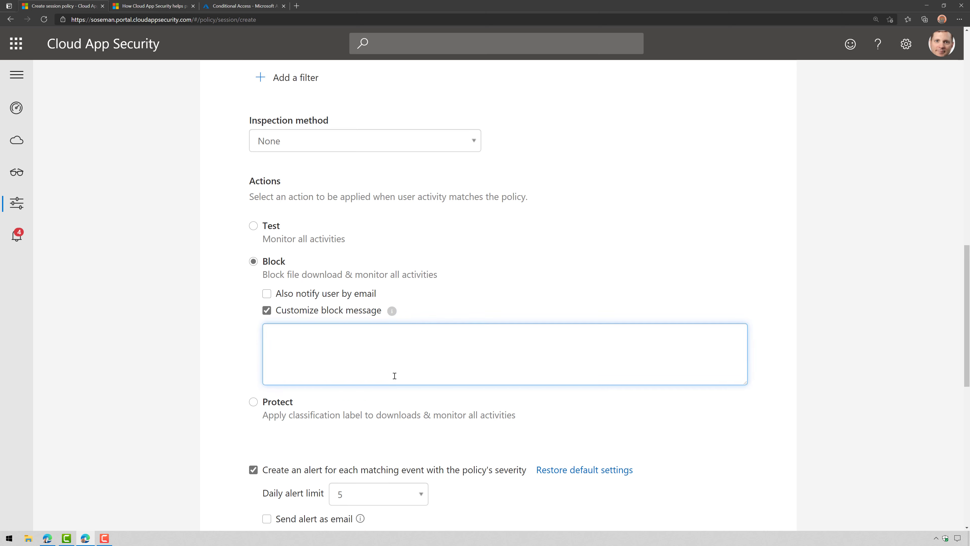
type("NOT ALLOWED PER IT POLICY")
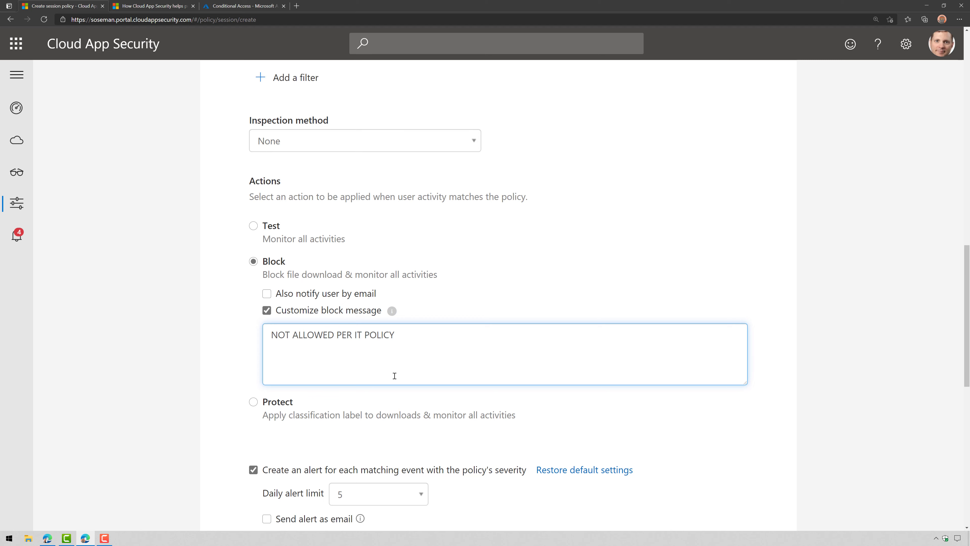
scroll(395, 375, "down", 6)
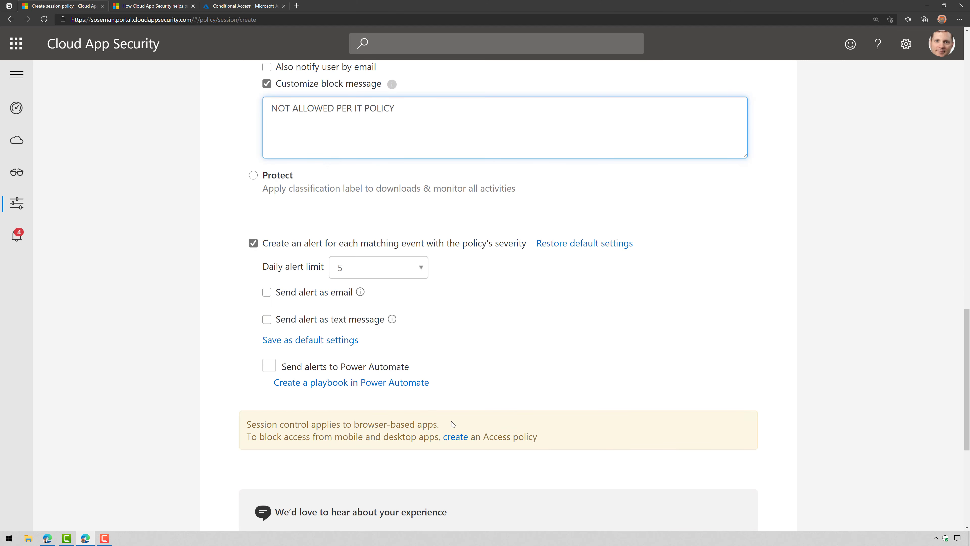
scroll(451, 421, "down", 4)
left_click(717, 485)
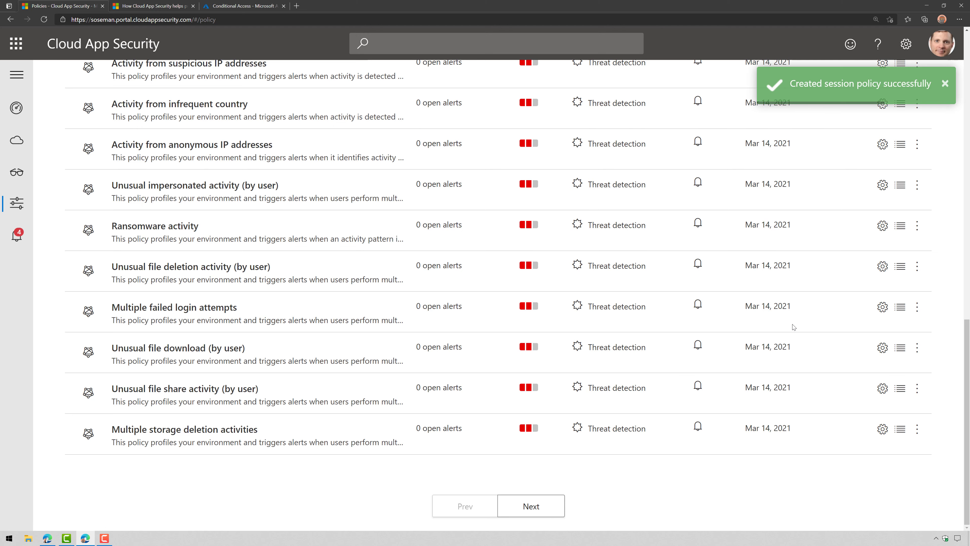
scroll(793, 327, "up", 5)
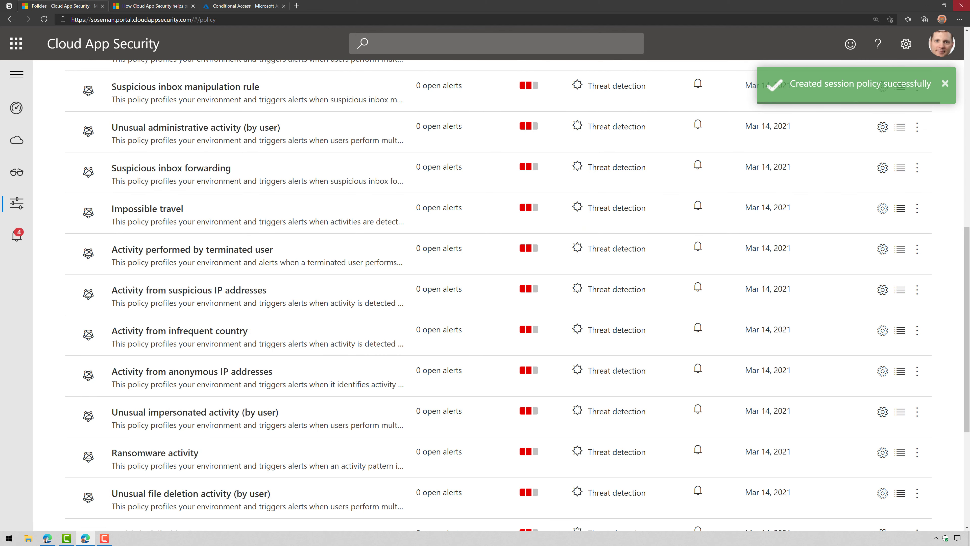
In a new InPrivate window, go to mail.google.com/a/soseman.org
left_click(960, 20)
left_click(920, 55)
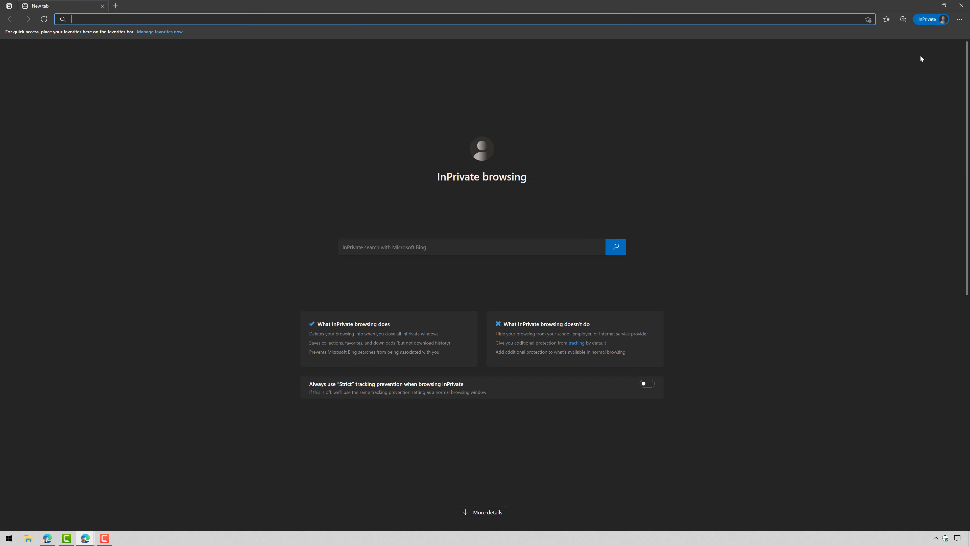
type("MAIL")
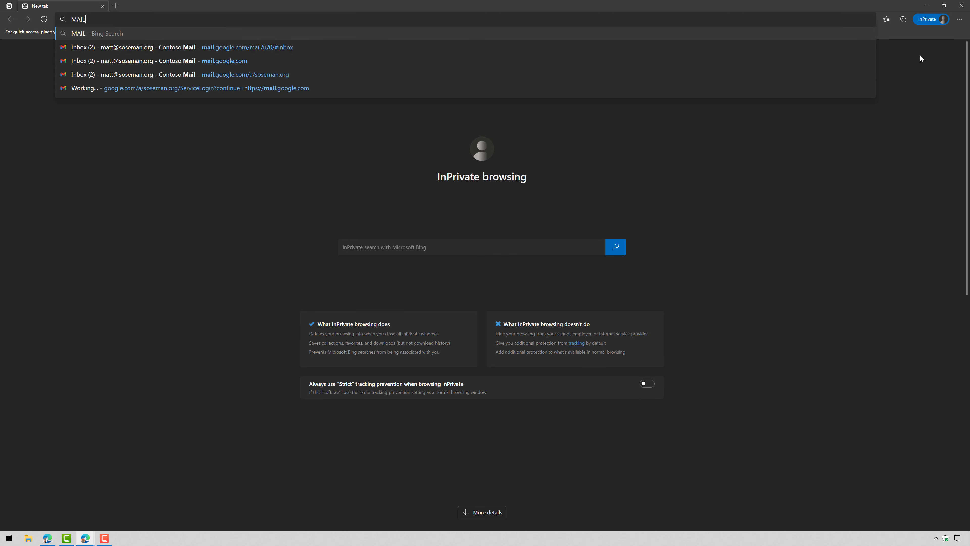
type(".GOOGLE.COM/A/SOS")
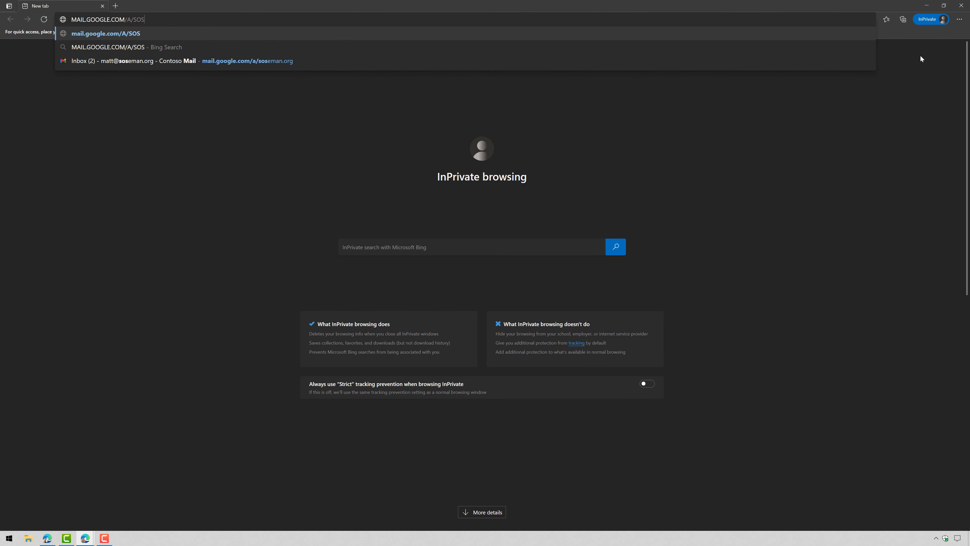
type("EMAN.ORG")
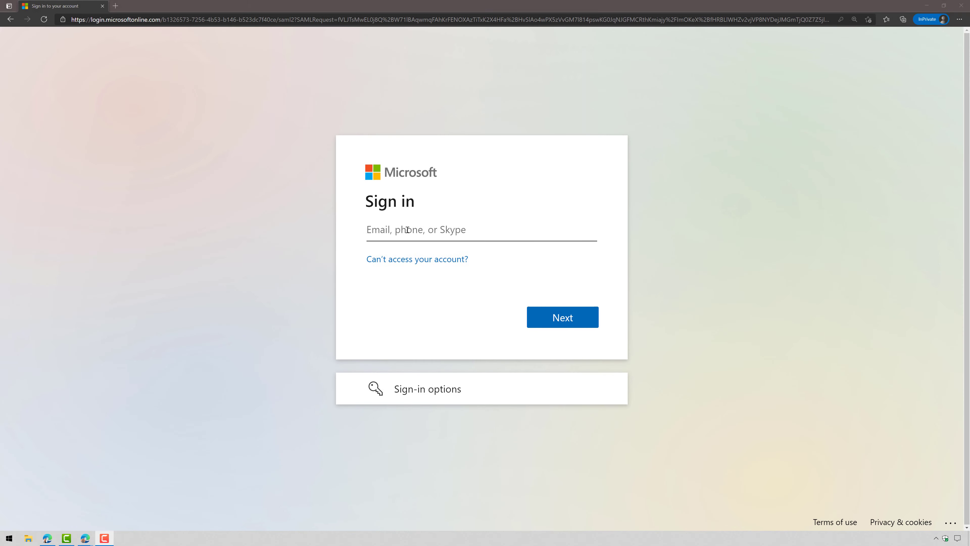
Sign in with the saved organisation account and choose to stay signed in
left_click(407, 229)
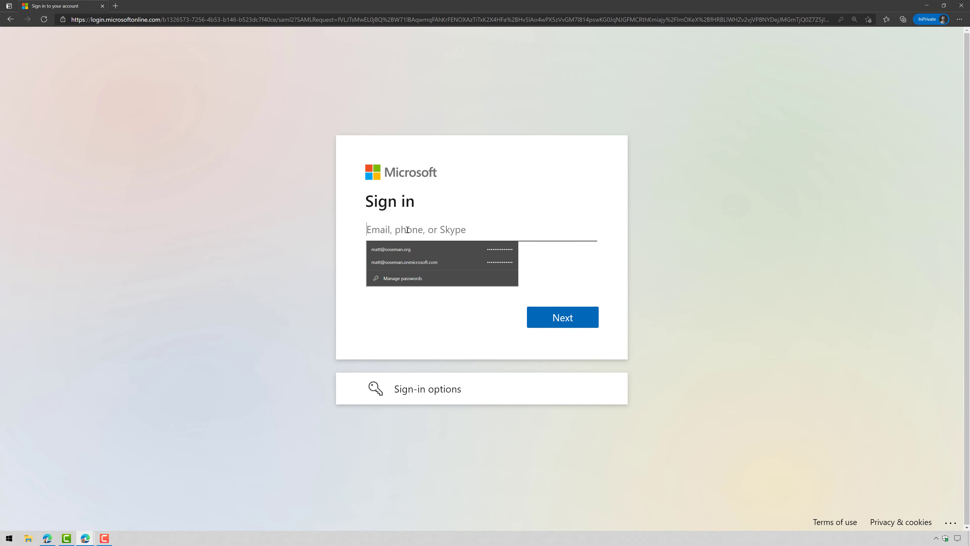
left_click(390, 249)
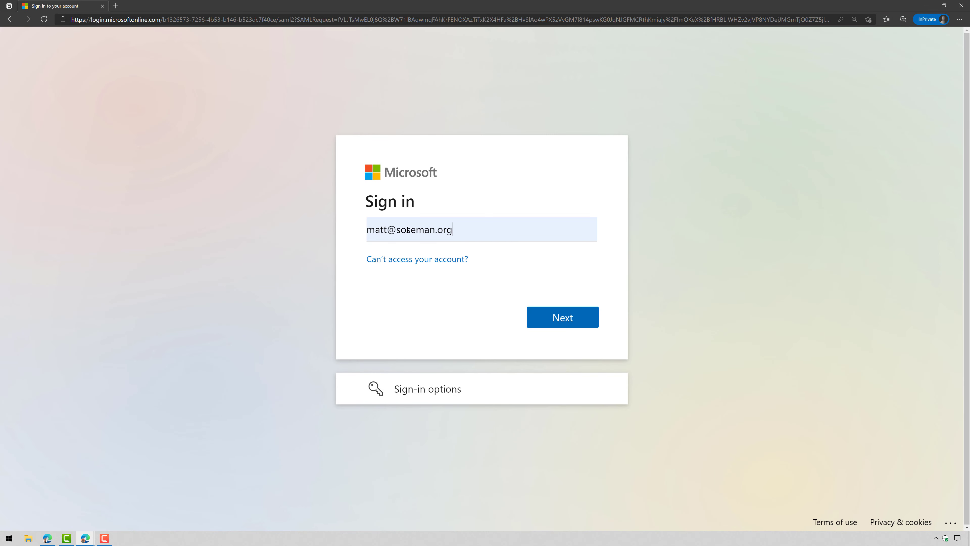
left_click(549, 325)
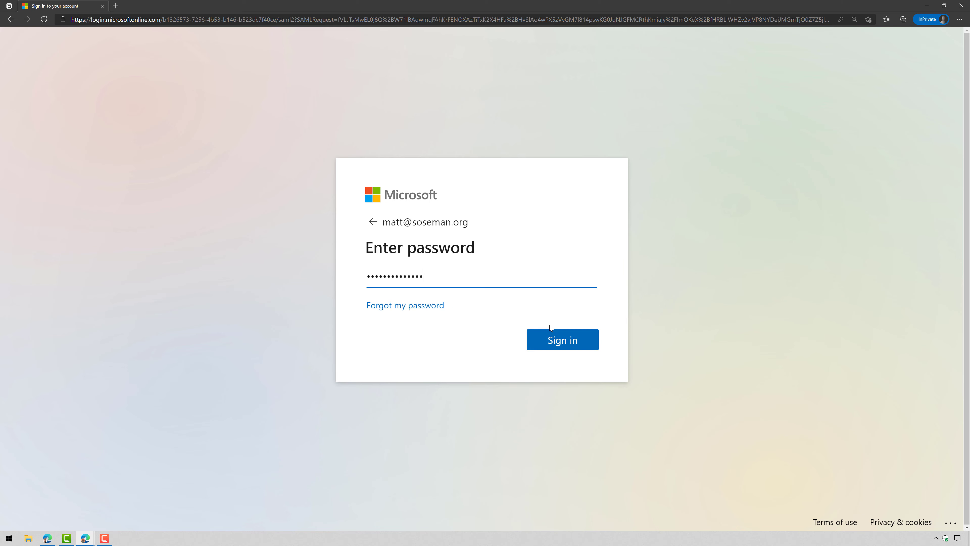
left_click(549, 337)
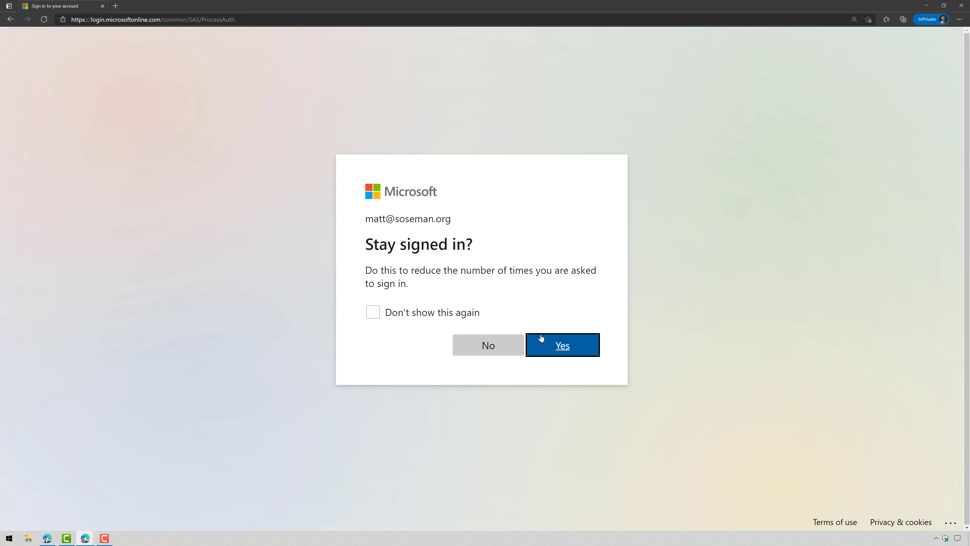
left_click(541, 336)
left_click(563, 347)
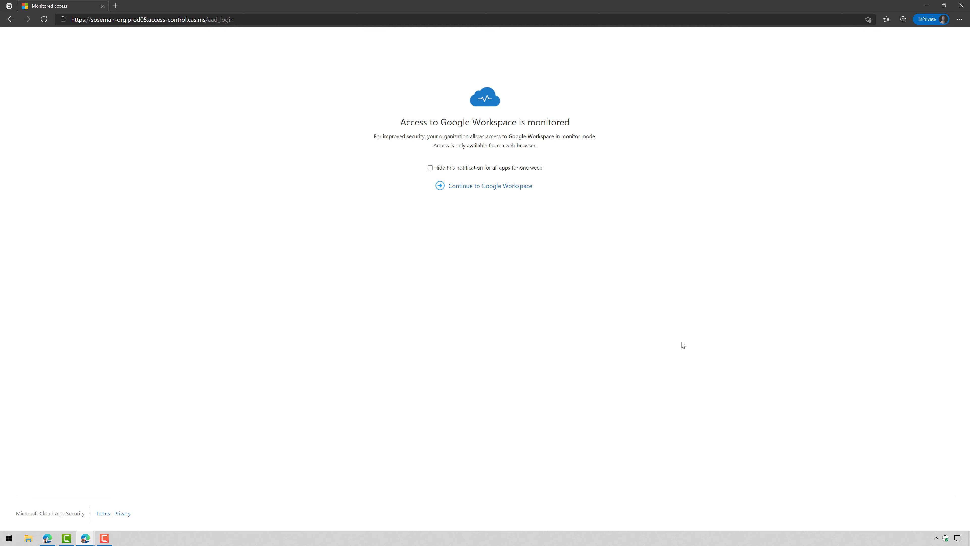
Zoom in on the monitoring notice and continue to Google Workspace's Gmail inbox
key("ctrl+plus")
key("ctrl+plus")
key("ctrl+plus")
key("ctrl+plus")
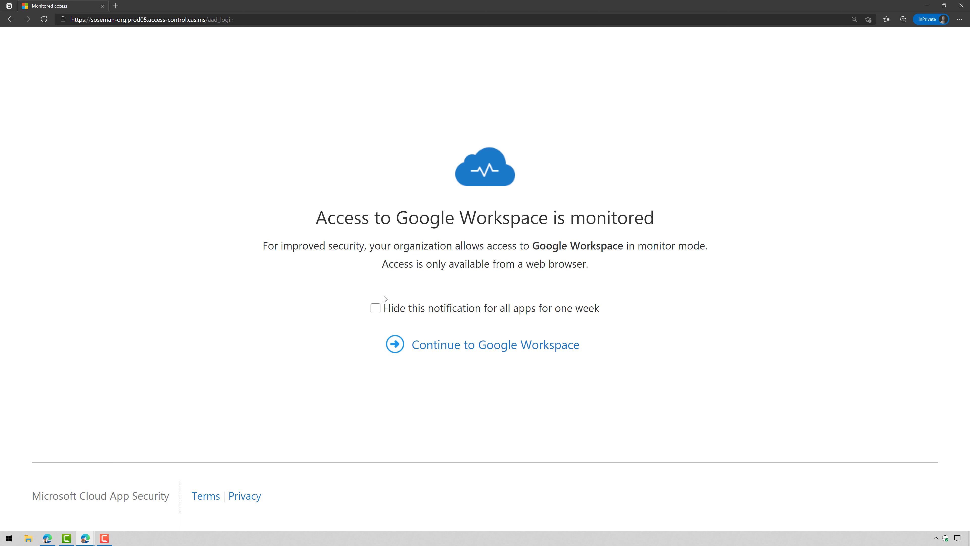
left_click(472, 351)
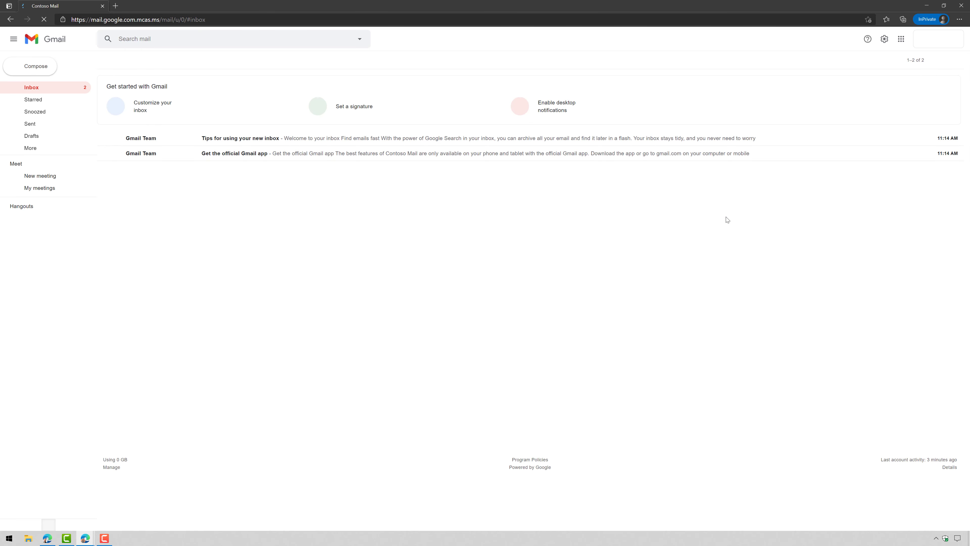
Open Google Drive from the apps grid and open the Employee Data spreadsheet in Sheets
scroll(727, 219, "up", 4, "ctrl")
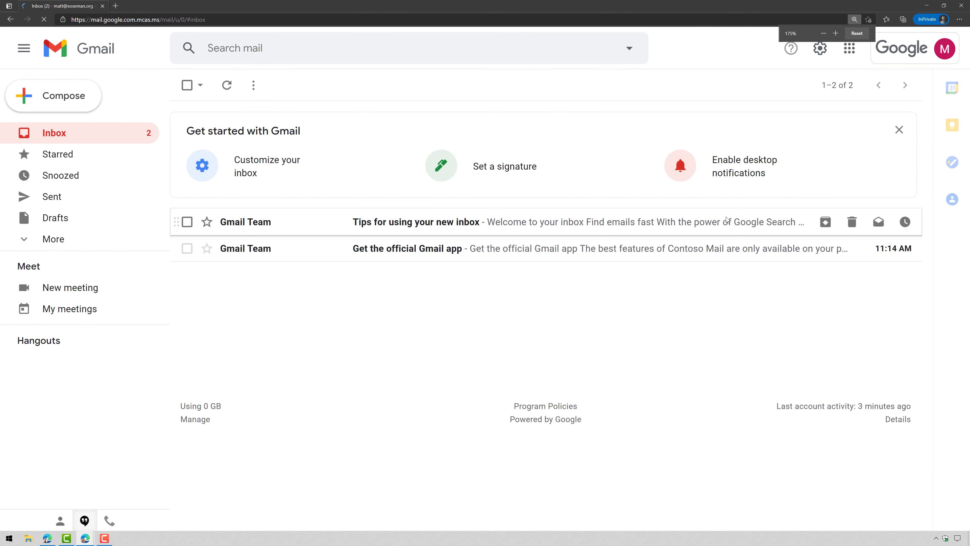
left_click(850, 49)
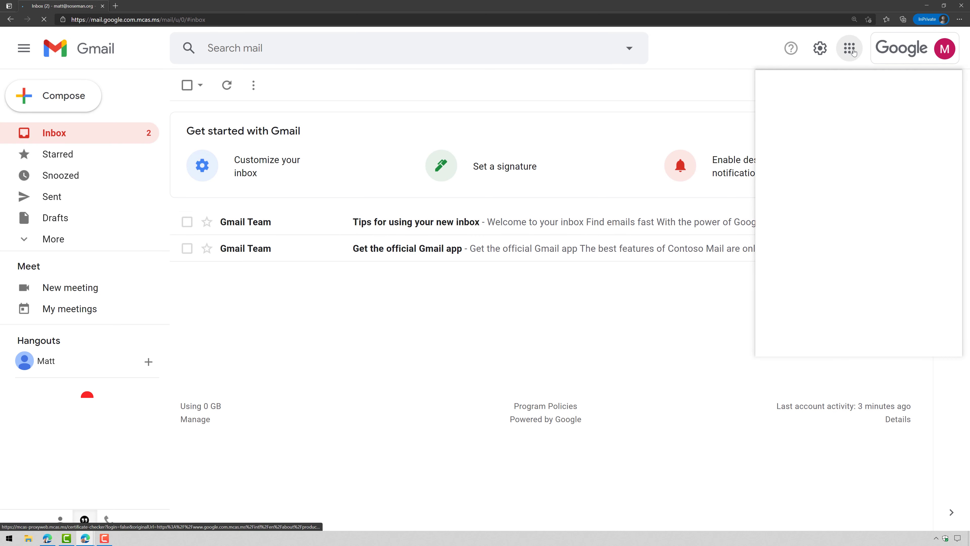
left_click(930, 107)
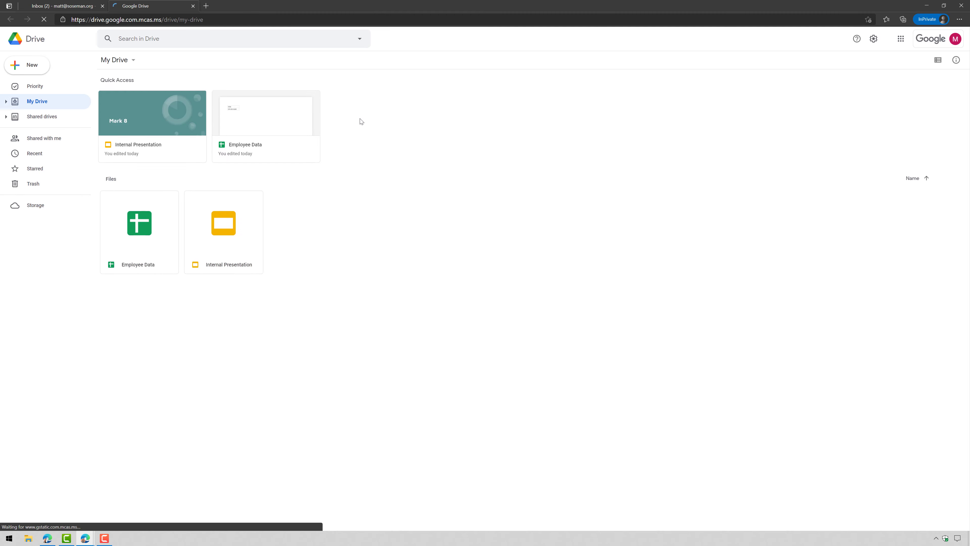
scroll(369, 139, "up", 1, "ctrl")
scroll(370, 142, "up", 2, "ctrl")
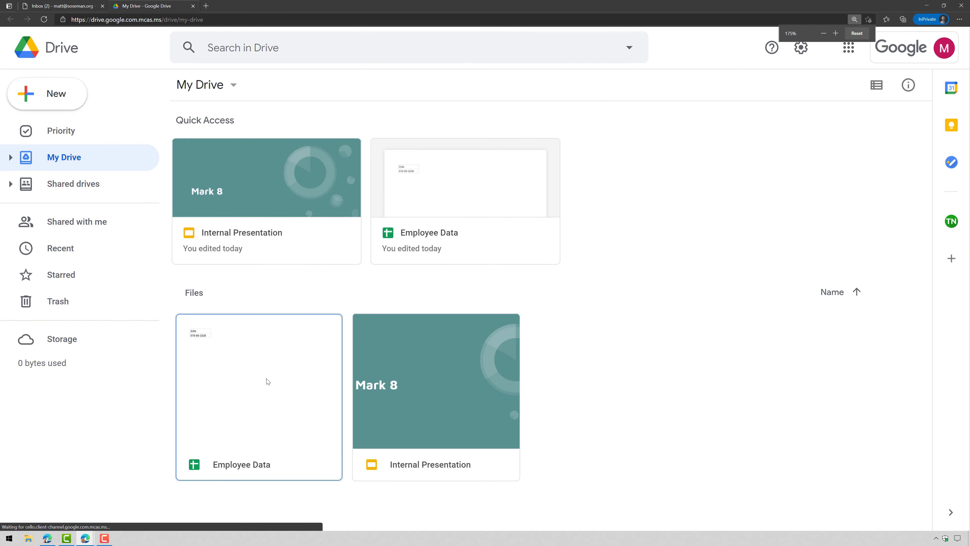
left_click(257, 412)
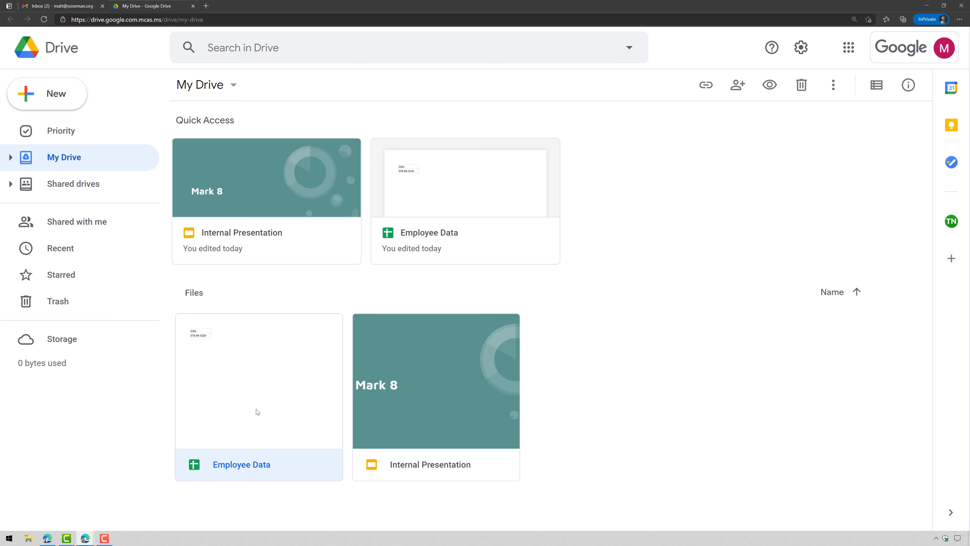
double_click(257, 411)
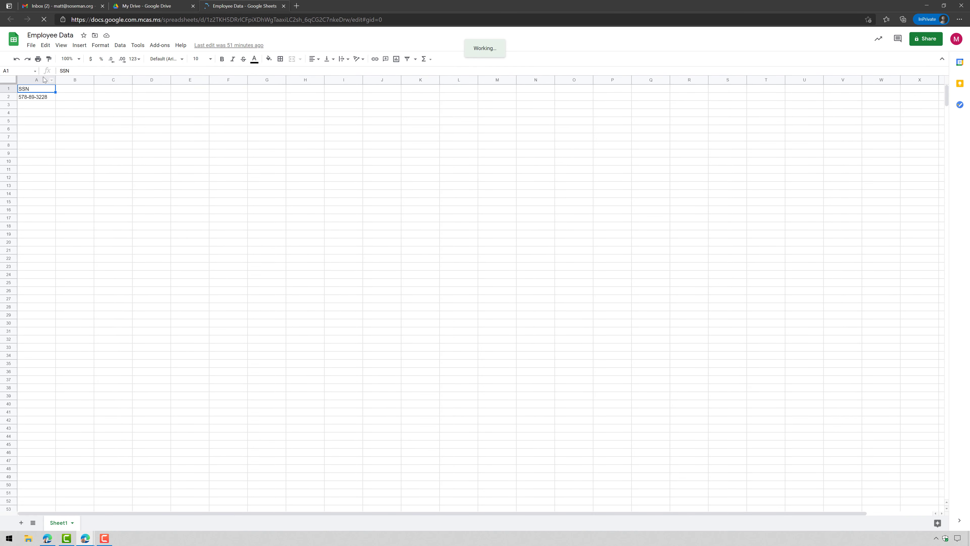
Try to download Employee Data as a Microsoft Excel (.xlsx) file
left_click(141, 172)
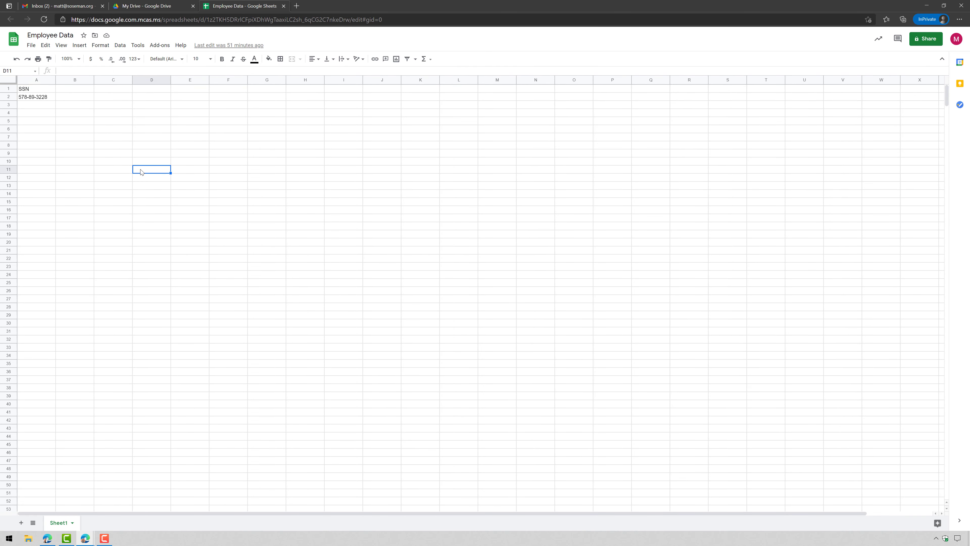
left_click(32, 45)
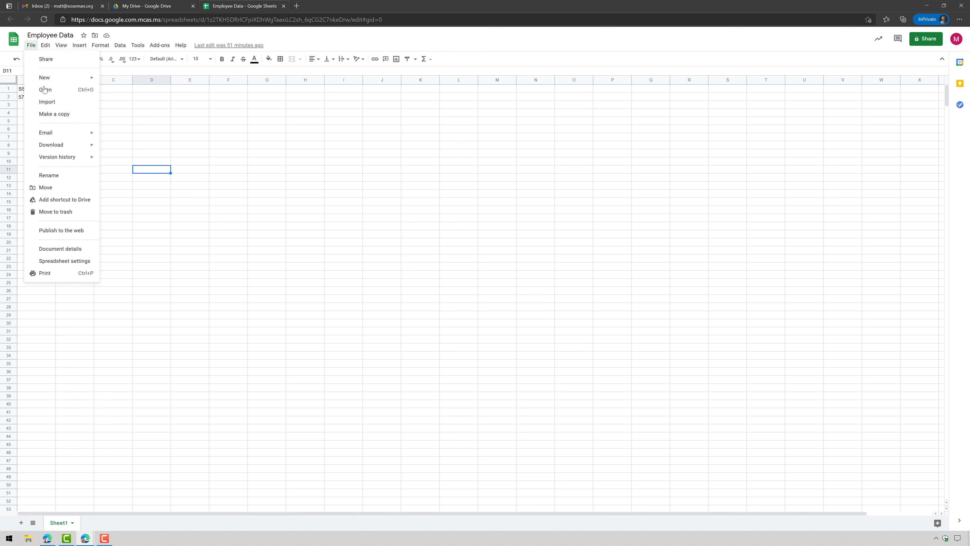
mouse_move(75, 148)
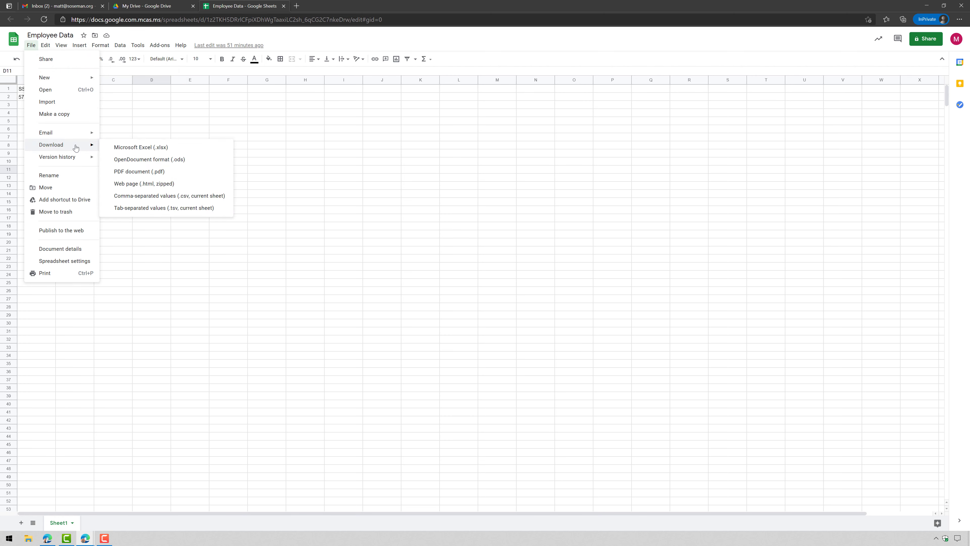
left_click(161, 152)
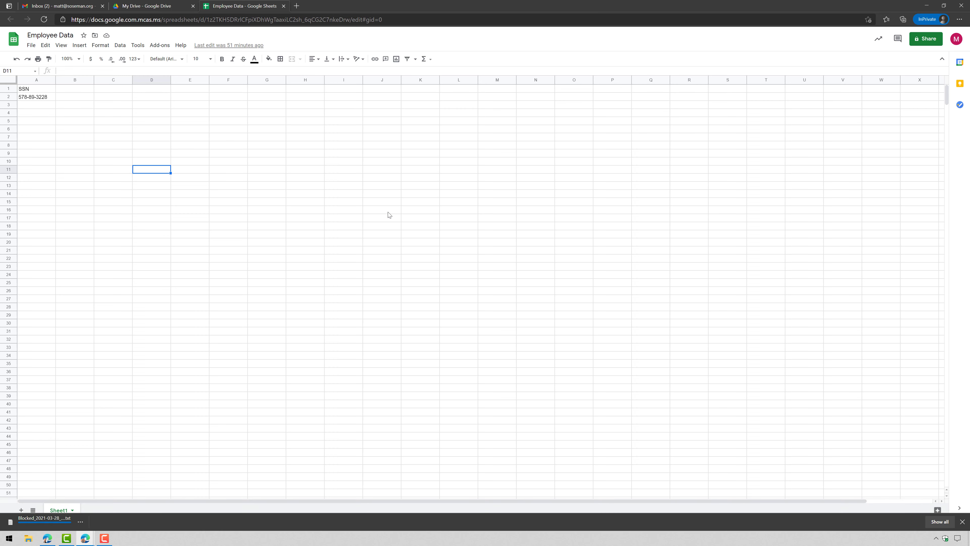
scroll(441, 252, "up", 1)
scroll(441, 251, "up", 2)
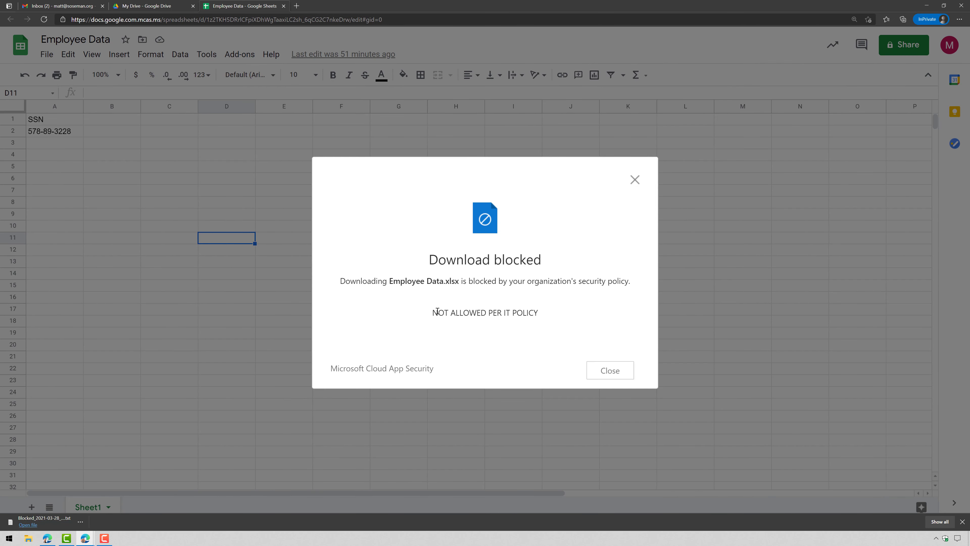
Read the Blocked notice saying 'NOT ALLOWED PER IT POLICY', then close it and the download message
left_click_drag(437, 311, 619, 366)
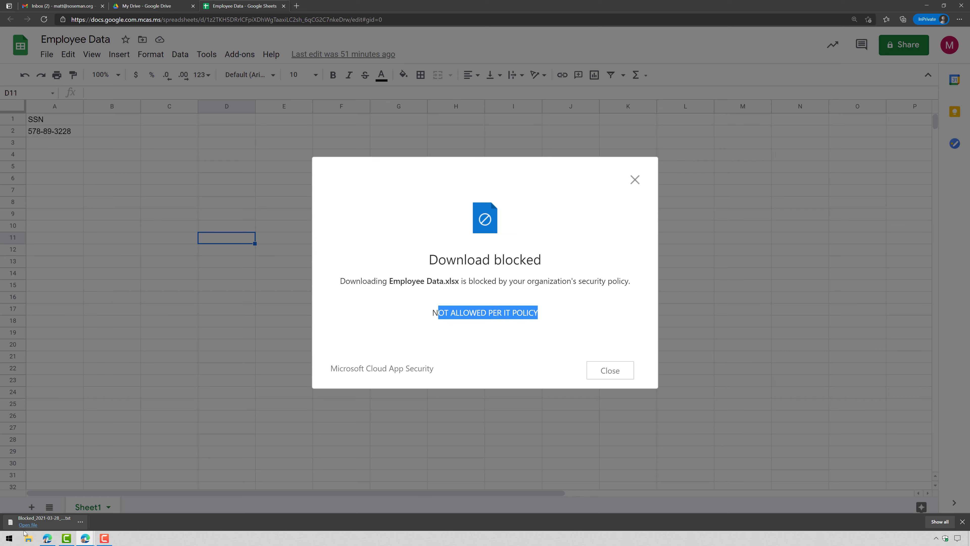
left_click(44, 519)
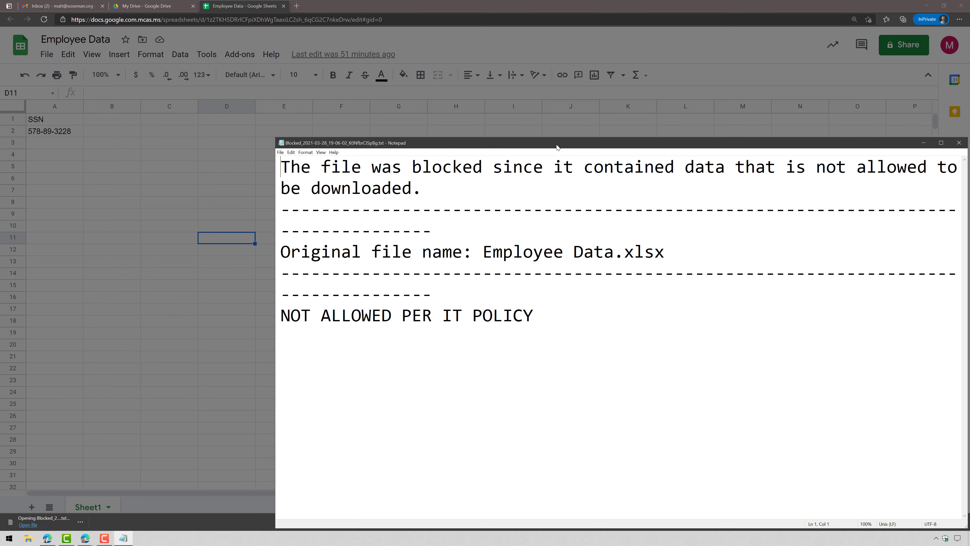
double_click(557, 147)
left_click_drag(117, 31, 490, 49)
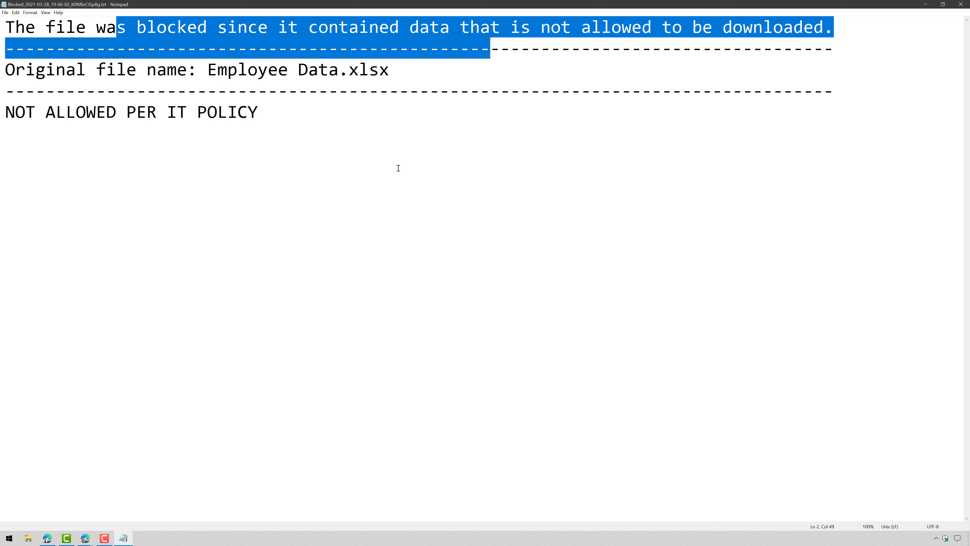
left_click(466, 149)
left_click(960, 4)
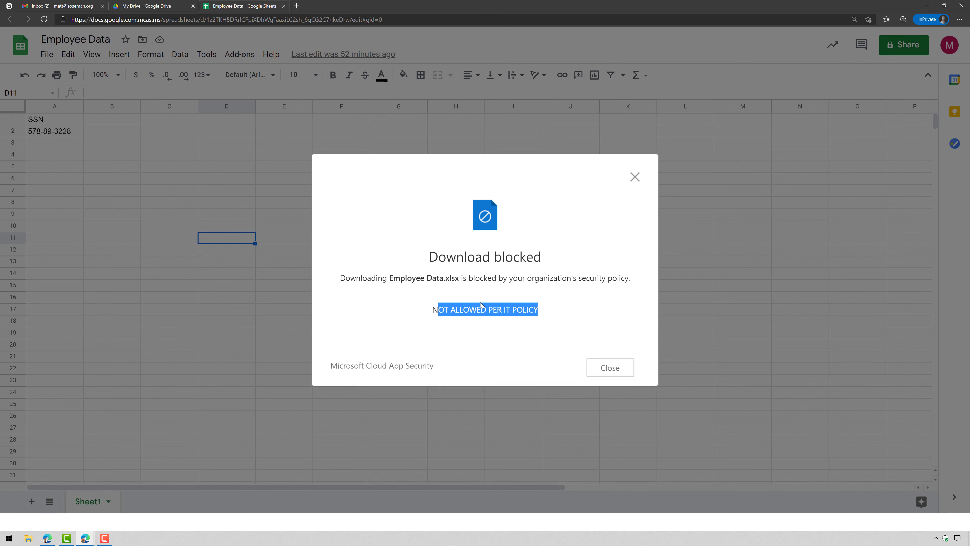
left_click(635, 186)
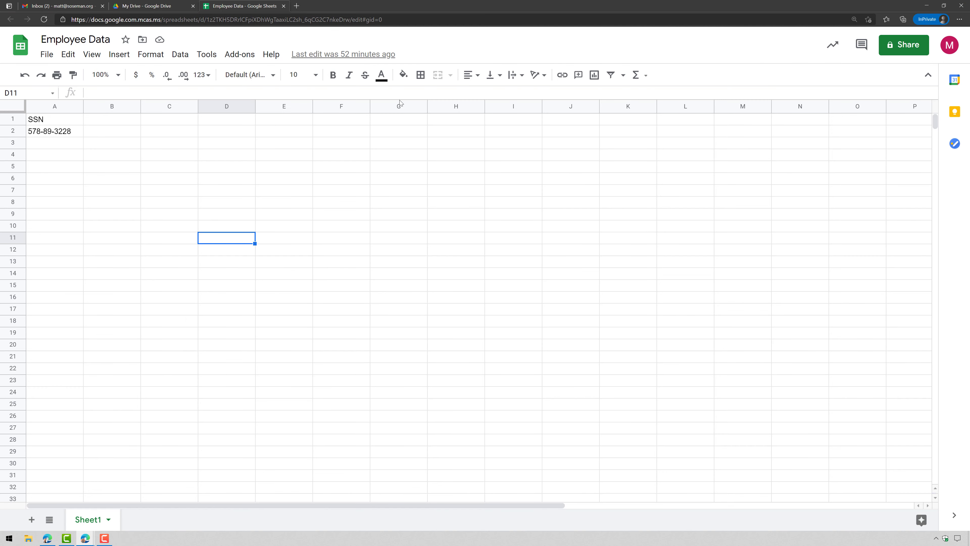
Close the private window and reopen the Block Downloads from Non-Managed Devices policy
left_click(960, 4)
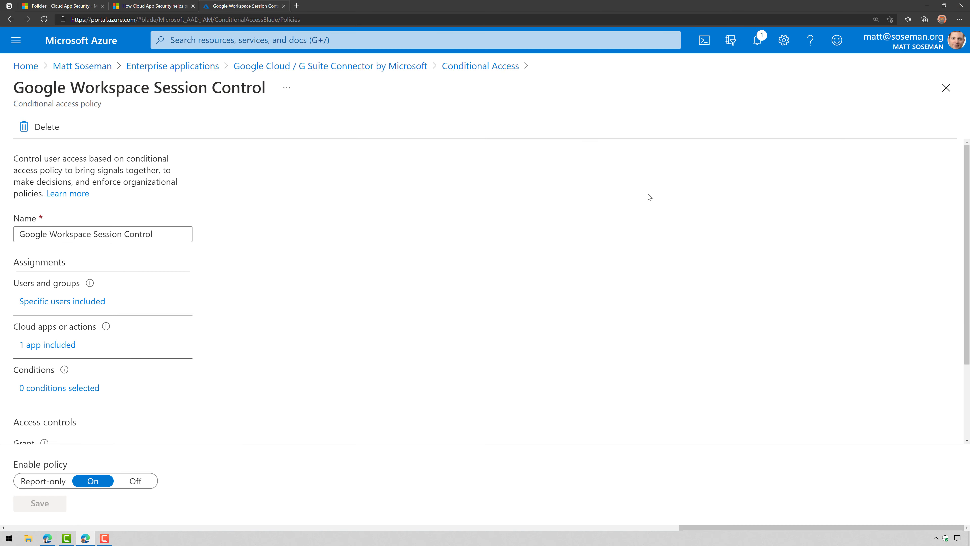
left_click(61, 6)
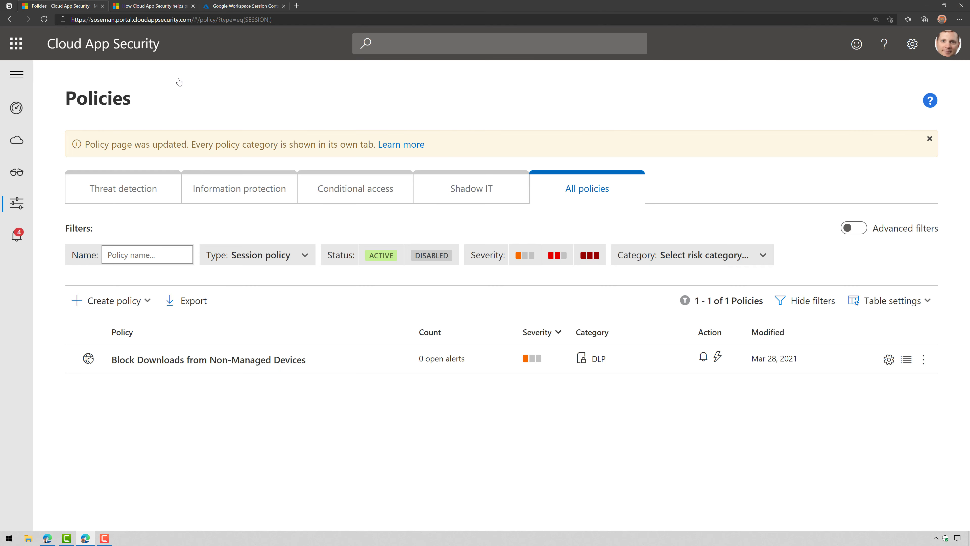
left_click(185, 363)
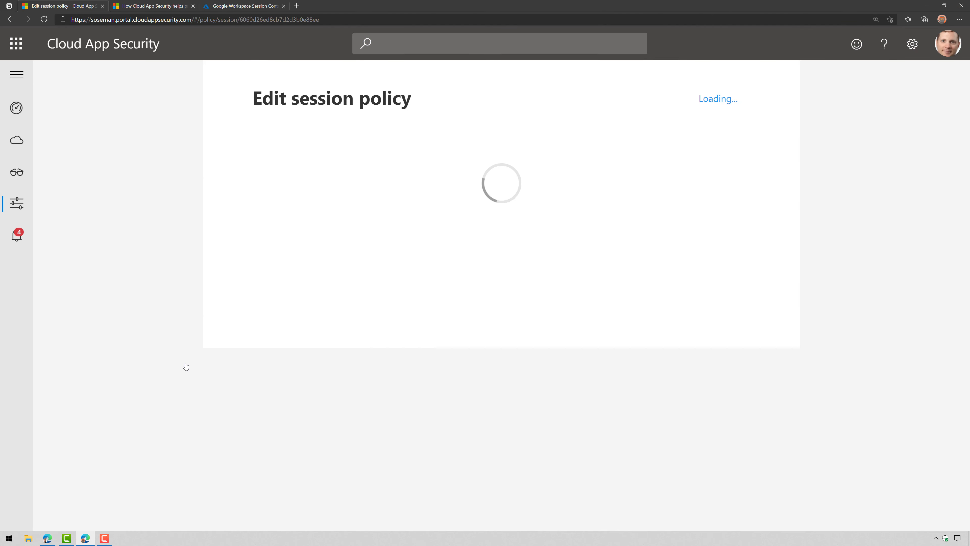
scroll(412, 360, "down", 4)
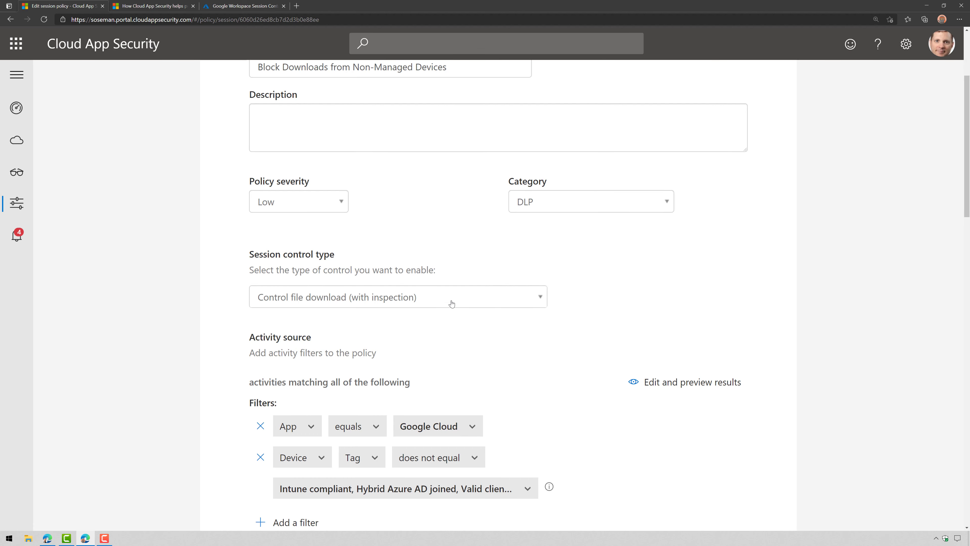
scroll(486, 324, "down", 3)
scroll(511, 388, "down", 3)
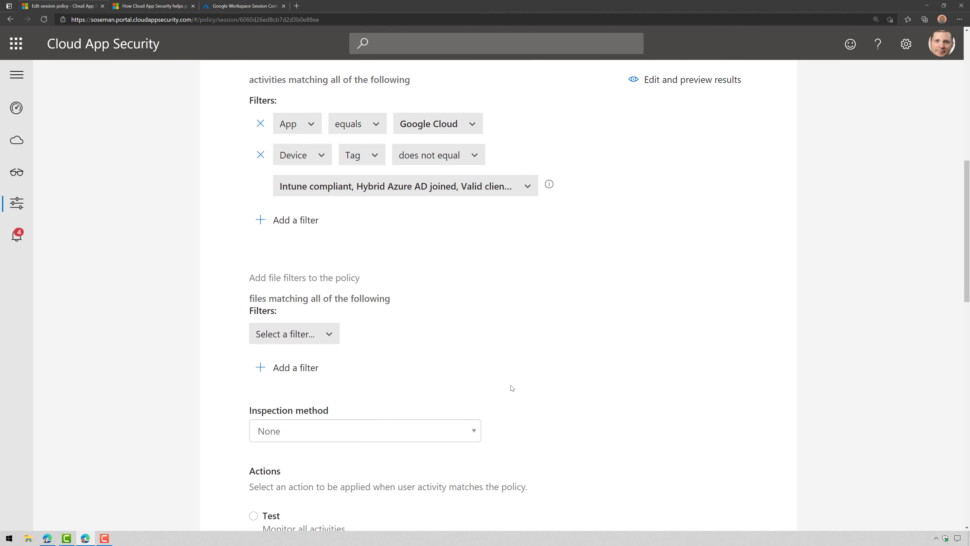
scroll(511, 387, "up", 3)
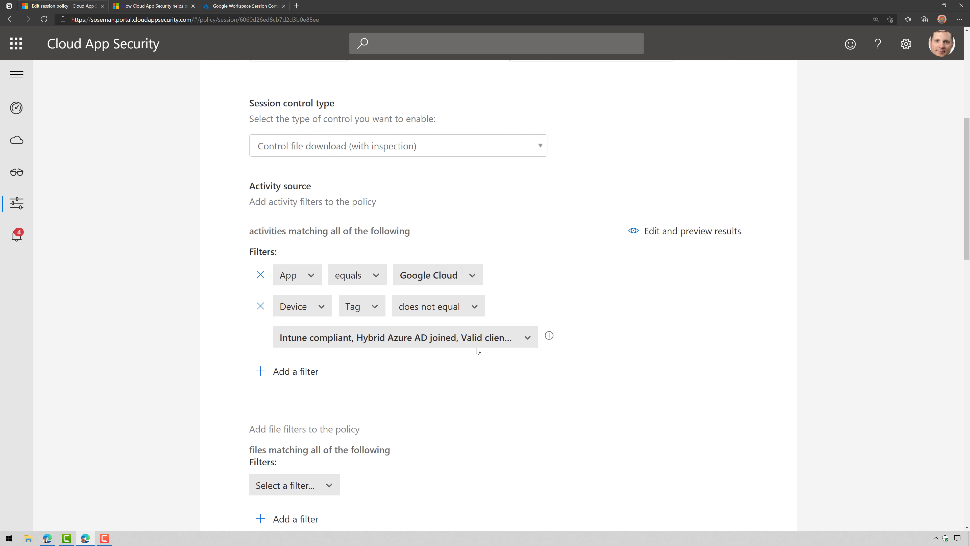
scroll(477, 351, "down", 2)
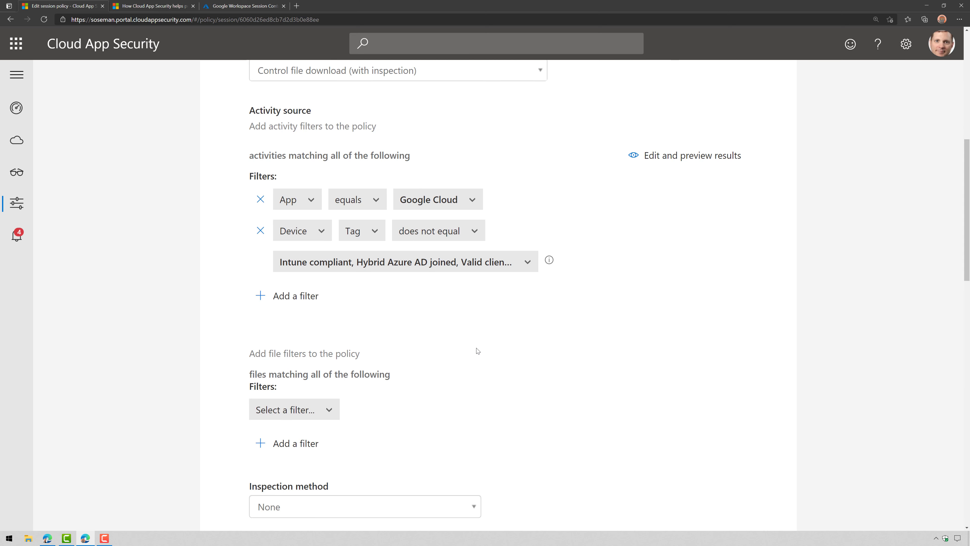
scroll(478, 350, "down", 6)
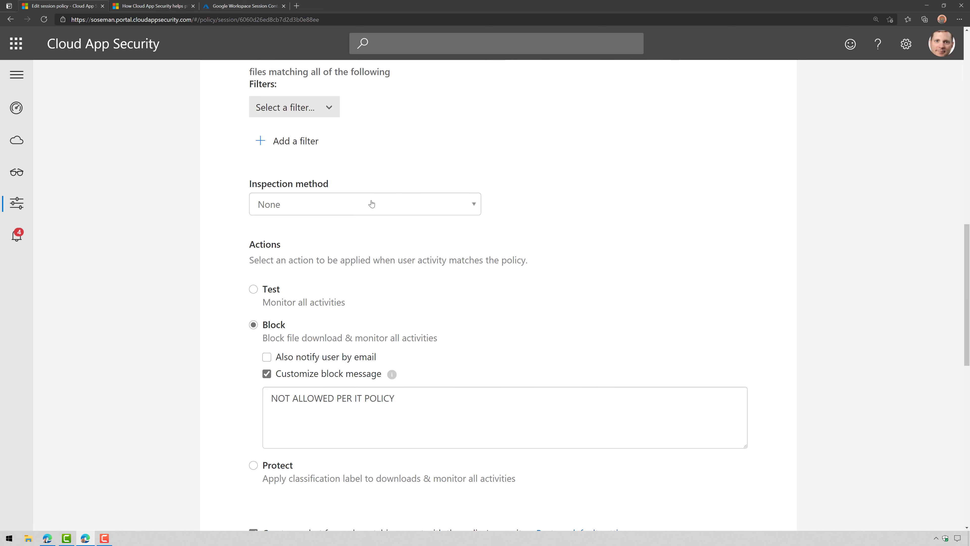
Set the inspection method to Built-in DLP with a custom expression starting 'M'
left_click(372, 204)
left_click(353, 259)
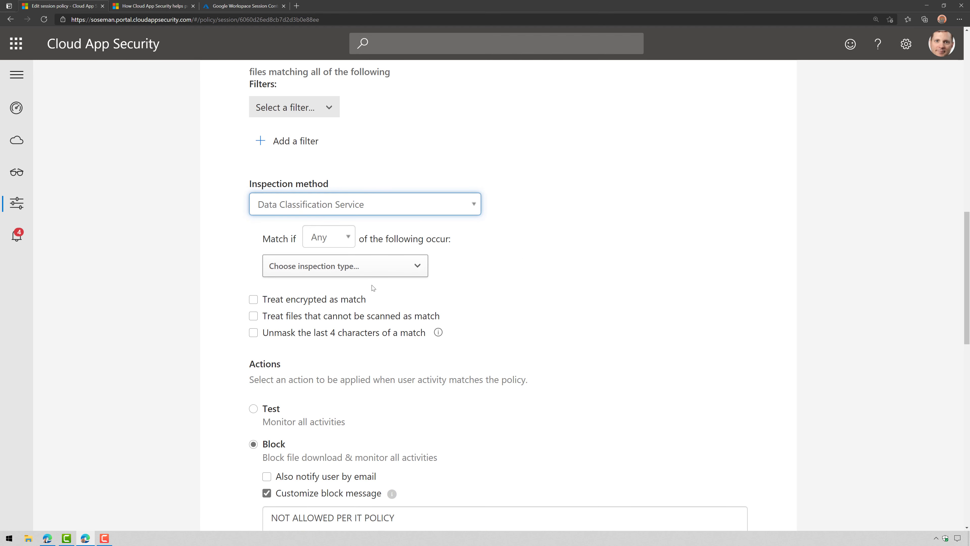
left_click(372, 208)
left_click(372, 244)
left_click(362, 314)
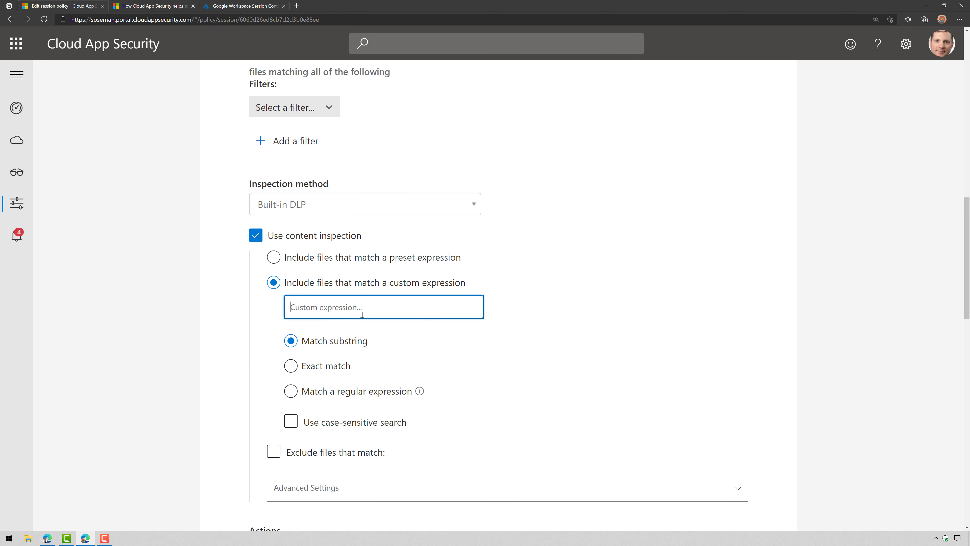
type("Mark 8")
Replace the block message with 'Contains keywords Mark 8 - related to our top secret project'
scroll(387, 303, "down", 5)
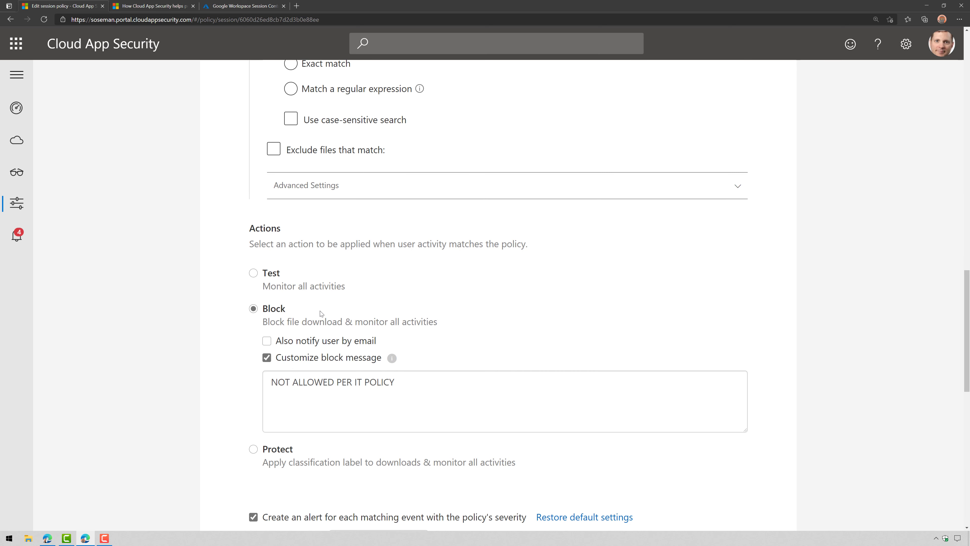
left_click_drag(394, 384, 186, 380)
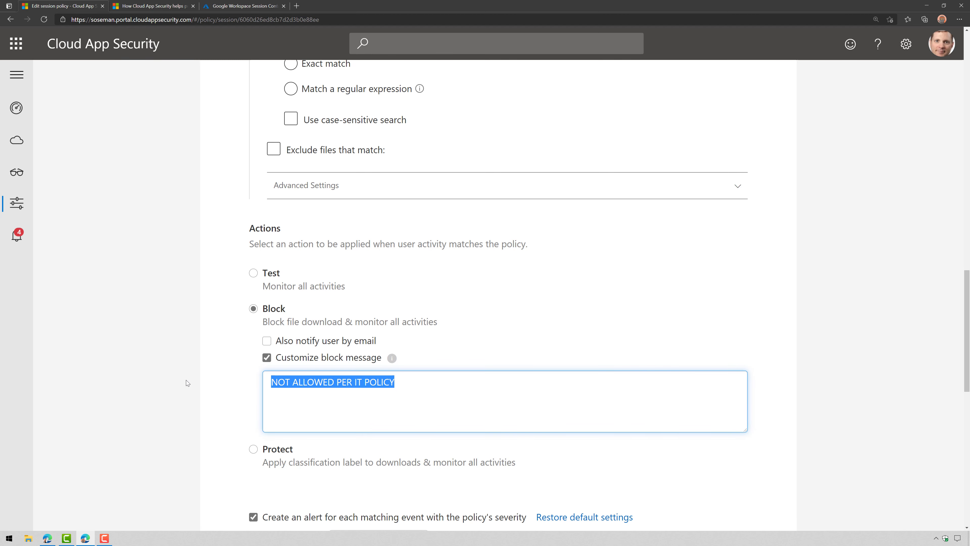
type("Contains keywor")
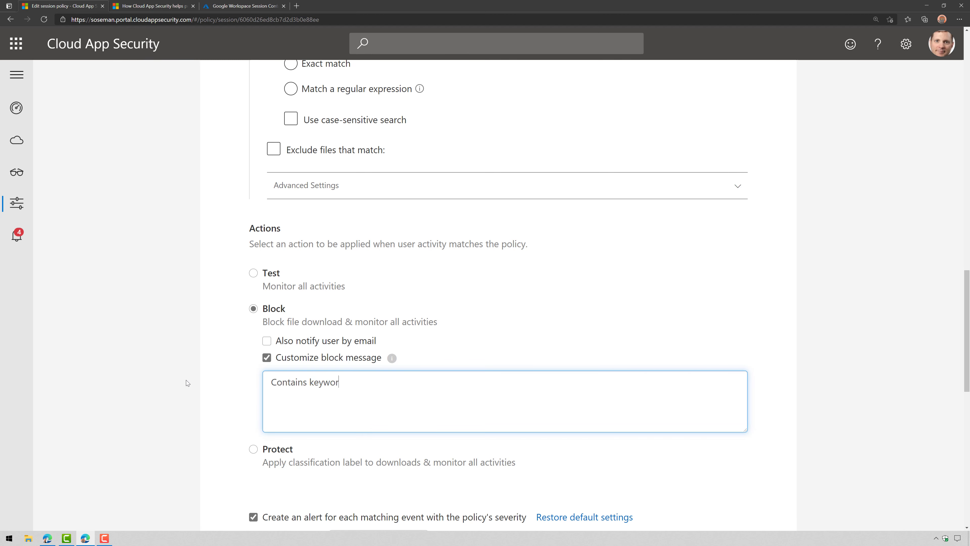
type("ds Mark 8 - related to our top secre")
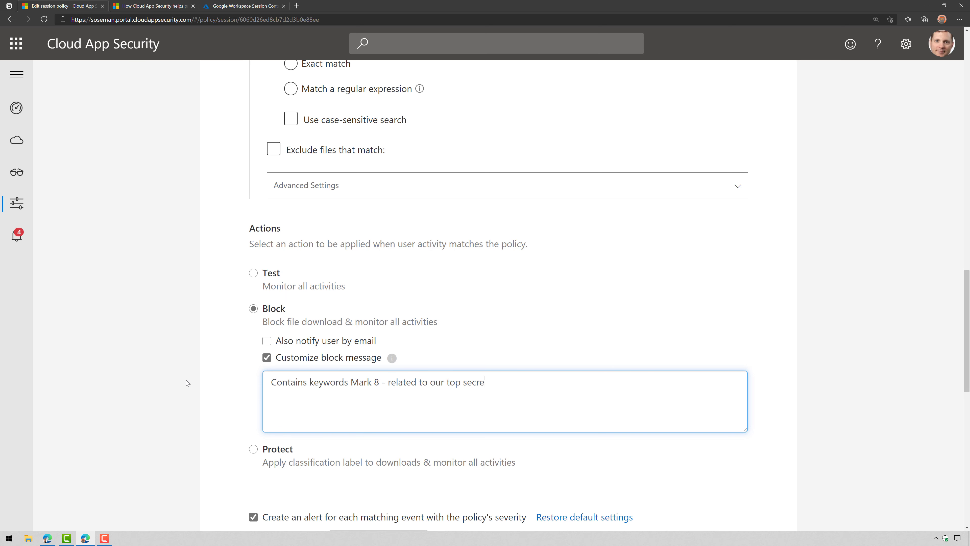
type("t project!")
scroll(185, 380, "down", 15)
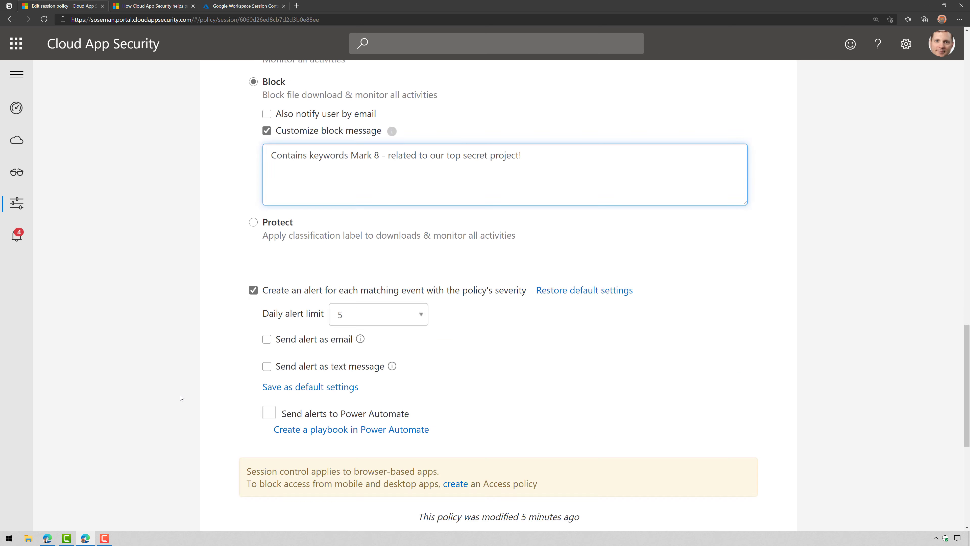
Update the session policy and switch to the conditional access policies list
left_click(716, 448)
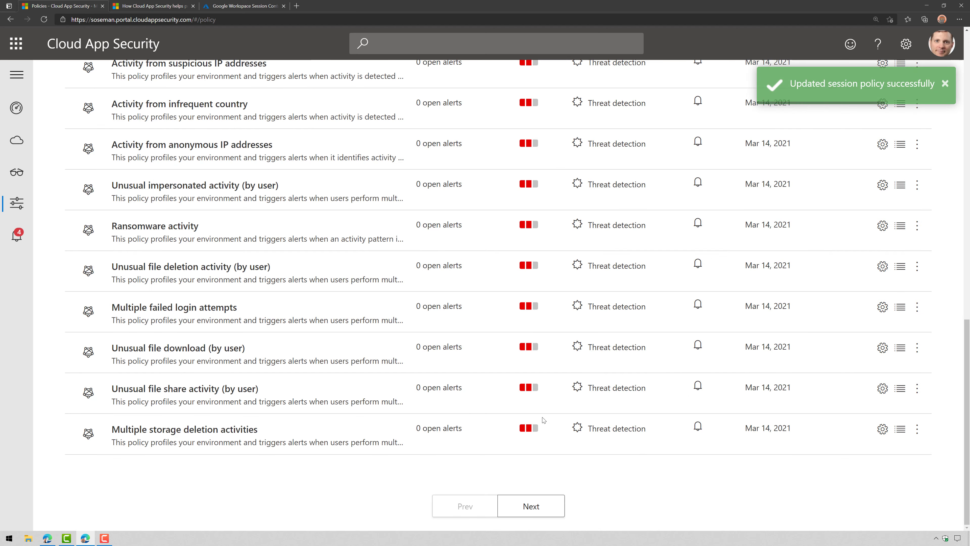
left_click(294, 195)
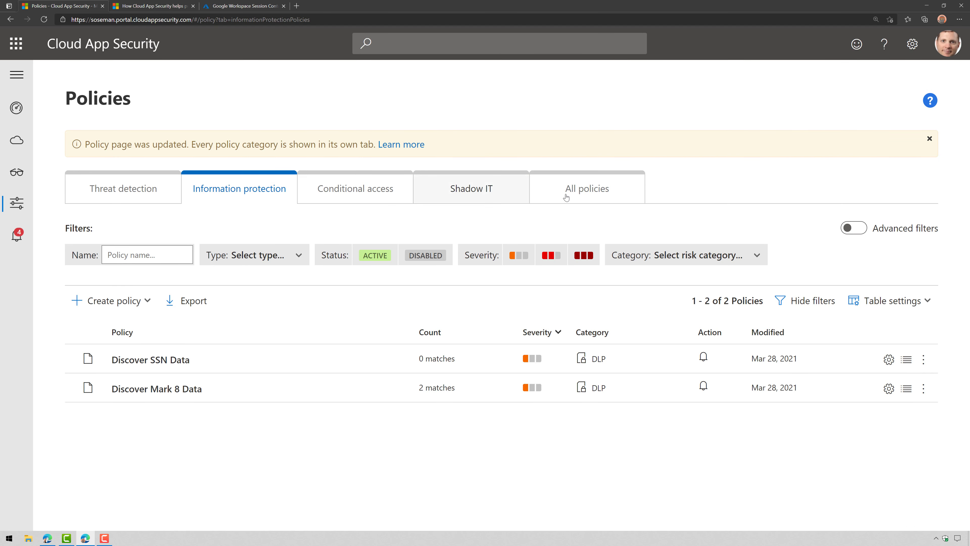
left_click(317, 188)
Start a new session policy with control type Block activities, then open an InPrivate window
left_click(114, 300)
left_click(121, 342)
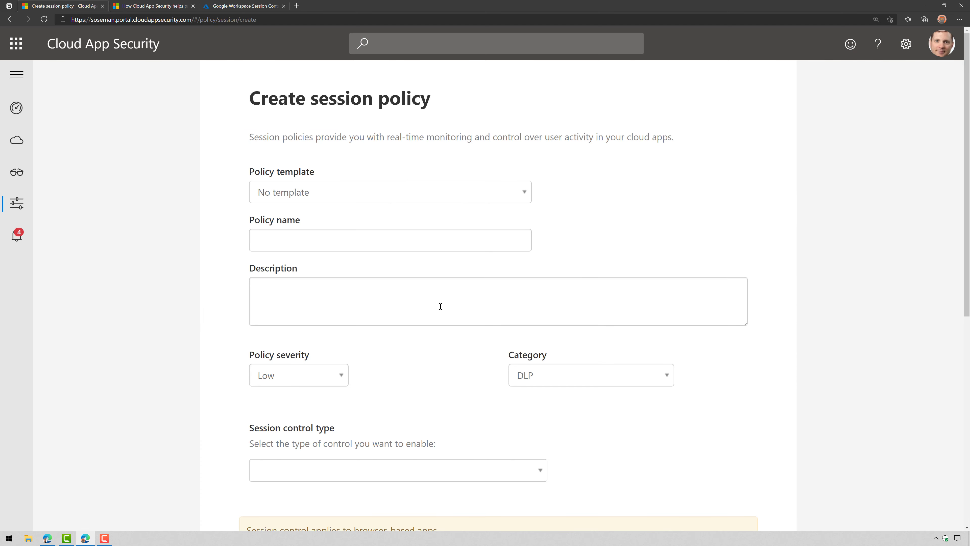
scroll(440, 306, "down", 4)
left_click(440, 315)
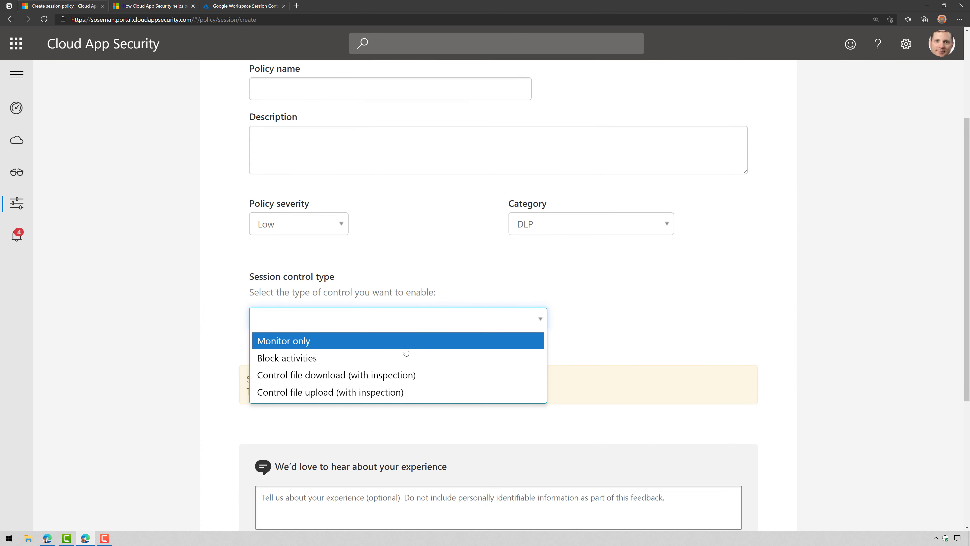
left_click(298, 358)
scroll(467, 379, "down", 4)
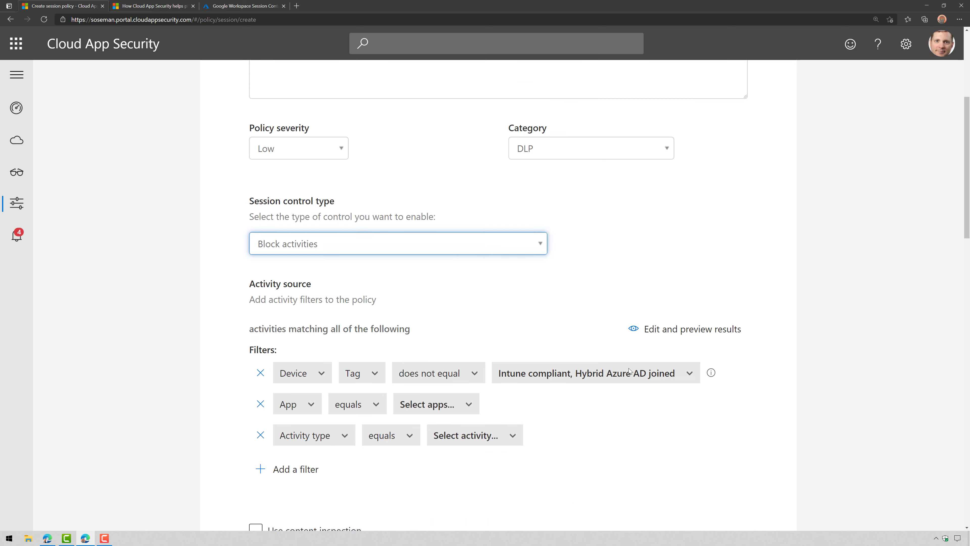
left_click(458, 369)
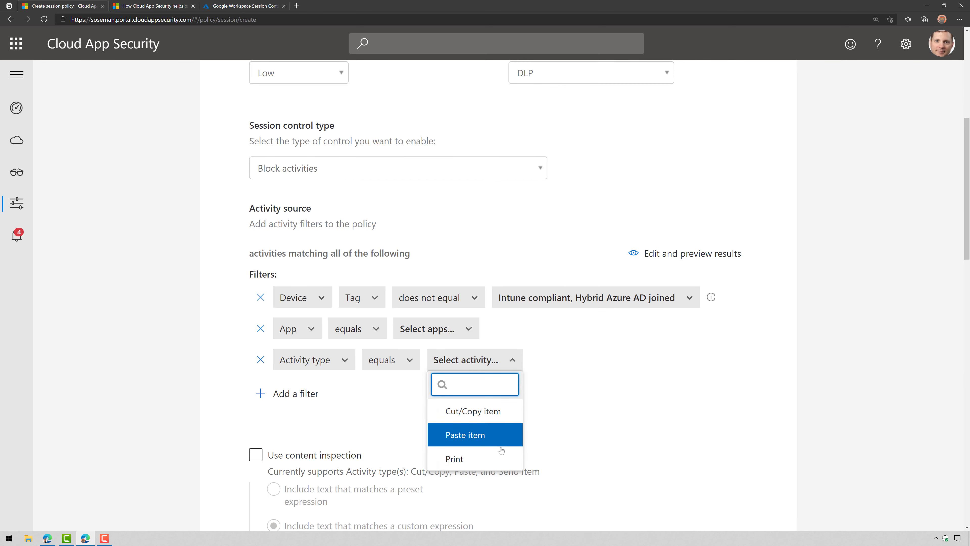
left_click(629, 407)
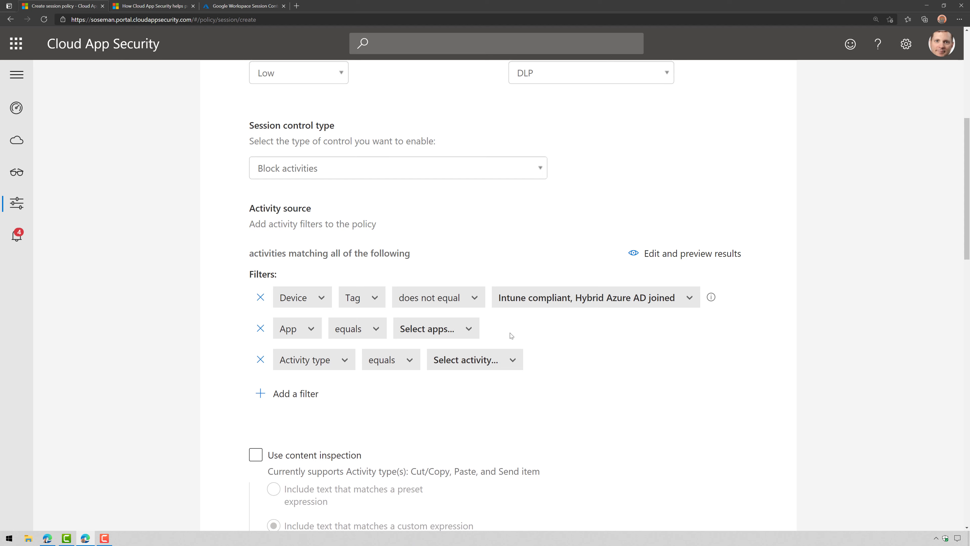
left_click(959, 19)
left_click(916, 53)
Go to the organisation's Gmail, sign in with the saved account, and continue past the notice
type("mail.googl")
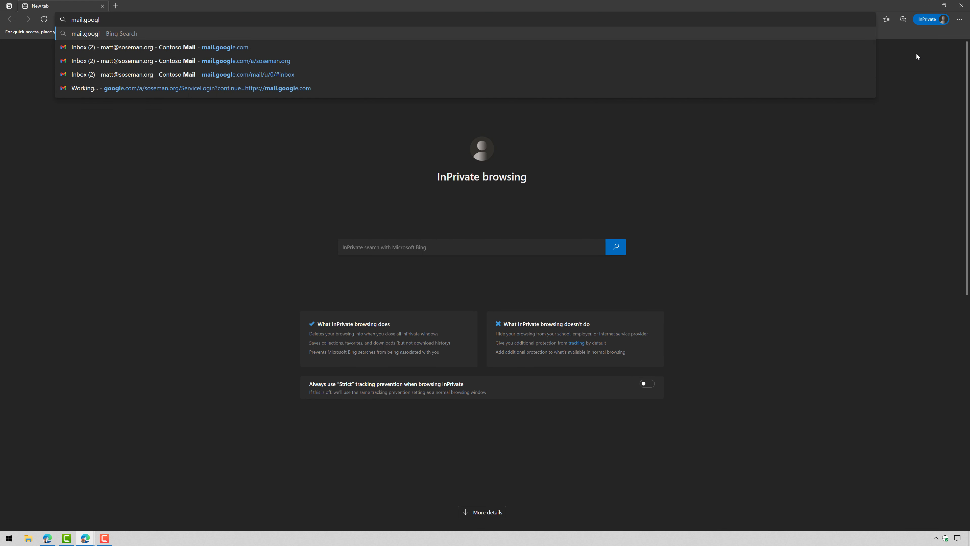
type("e.com")
key("Down")
key("Return")
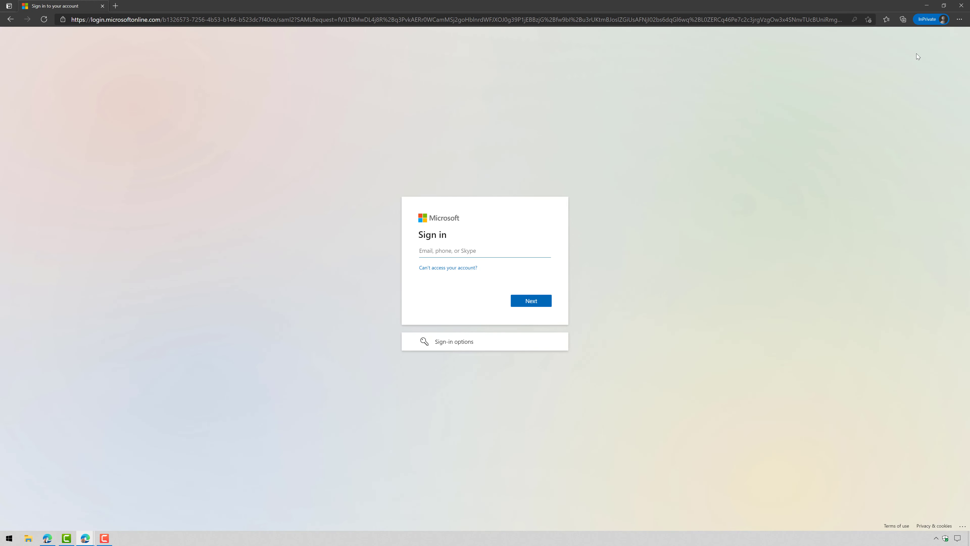
type("ma")
key("Down")
key("Return")
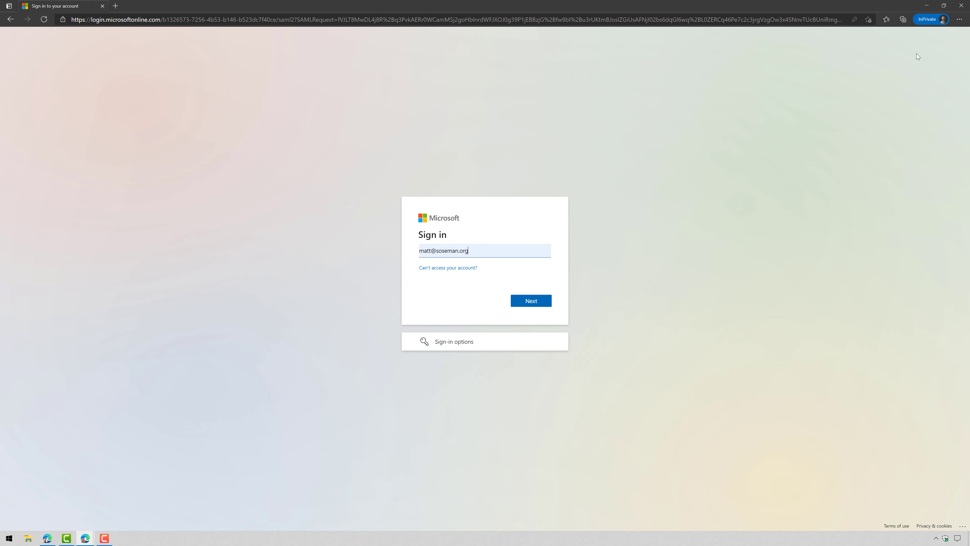
key("Return")
key("Return")
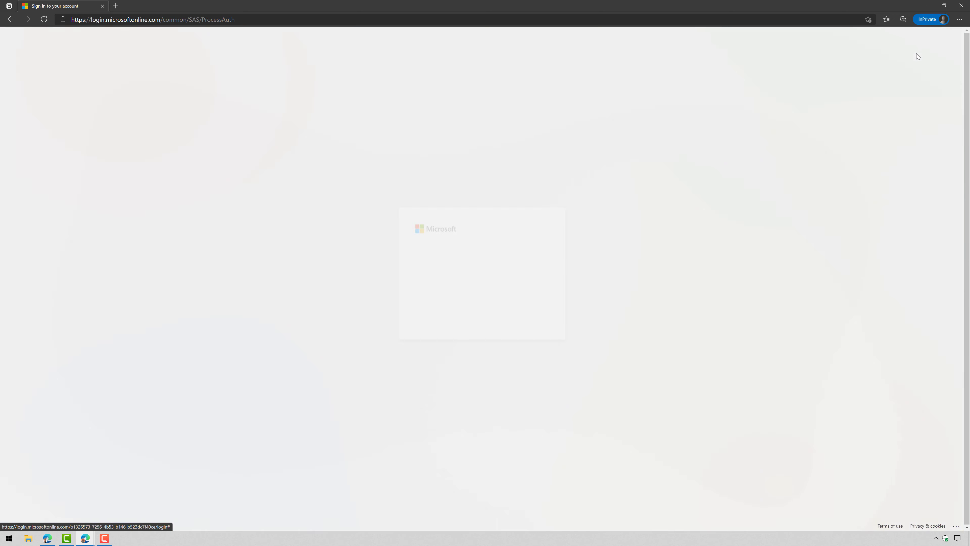
key("Return")
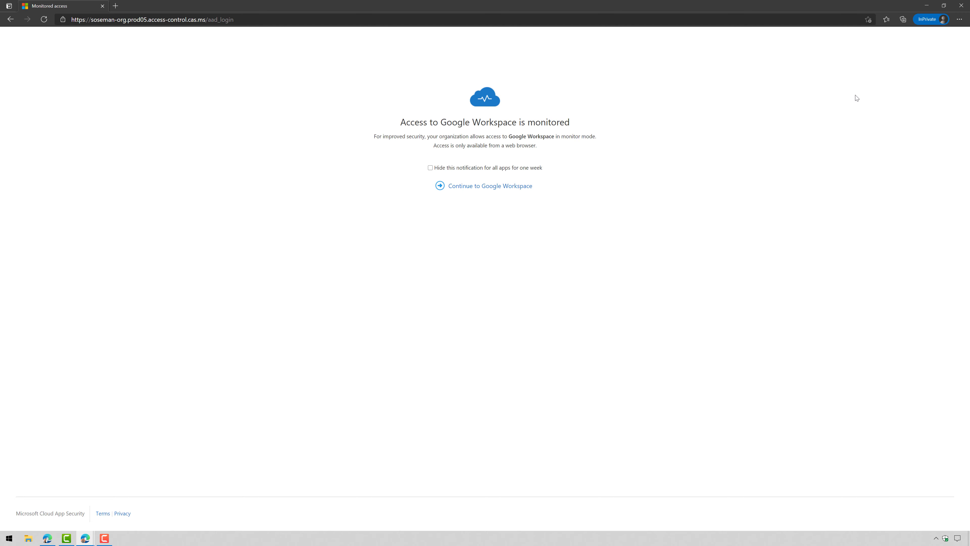
key("ctrl+plus")
key("ctrl+plus")
key("ctrl+plus")
key("ctrl+plus")
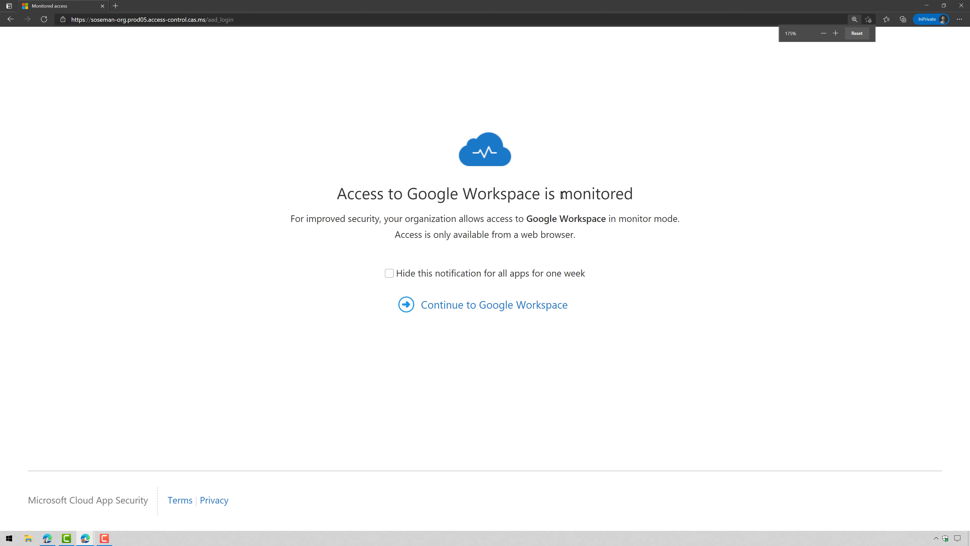
left_click(533, 311)
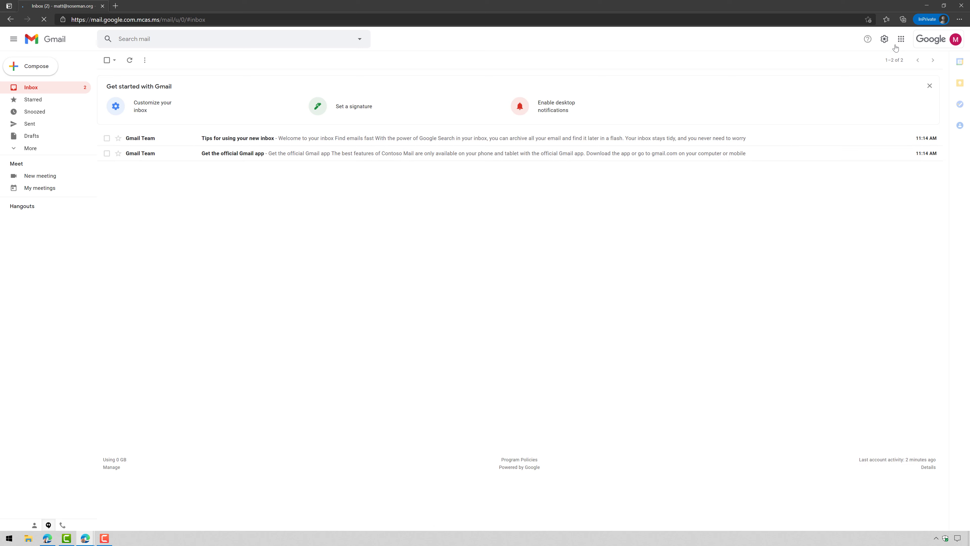
Open Google Drive in a new tab and zoom it to 125%
left_click(900, 39)
left_click(911, 83)
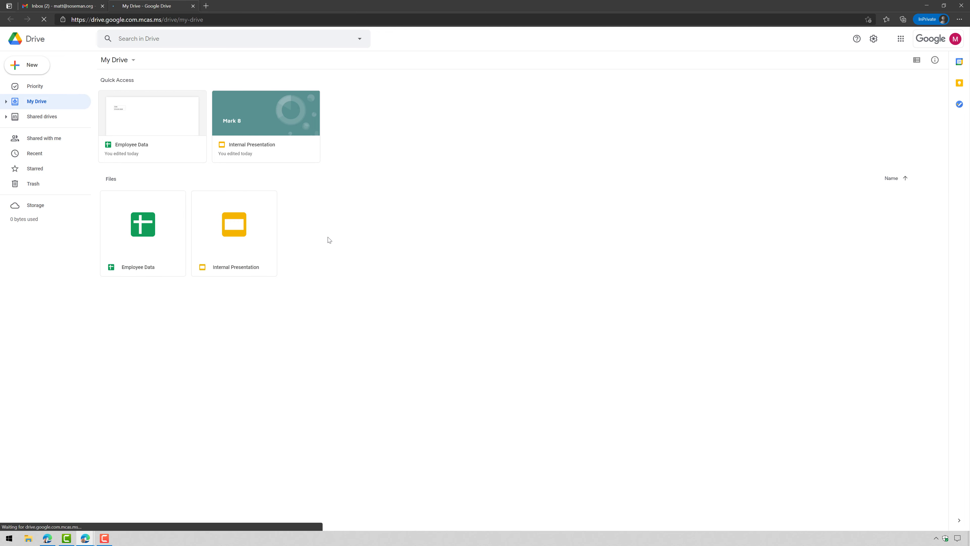
key("ctrl+plus")
key("ctrl+plus")
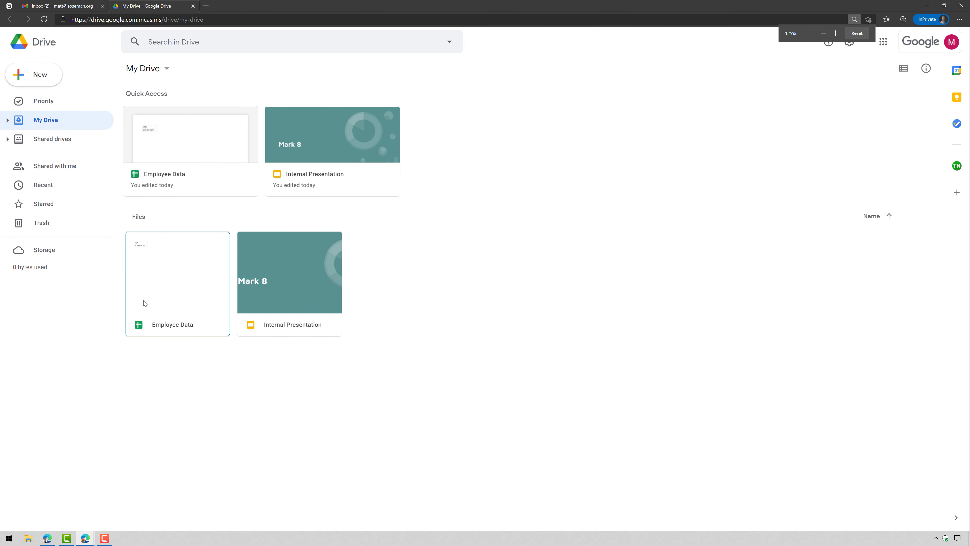
Download Employee Data from Drive's context menu, then open the Internal Presentation file
right_click(175, 293)
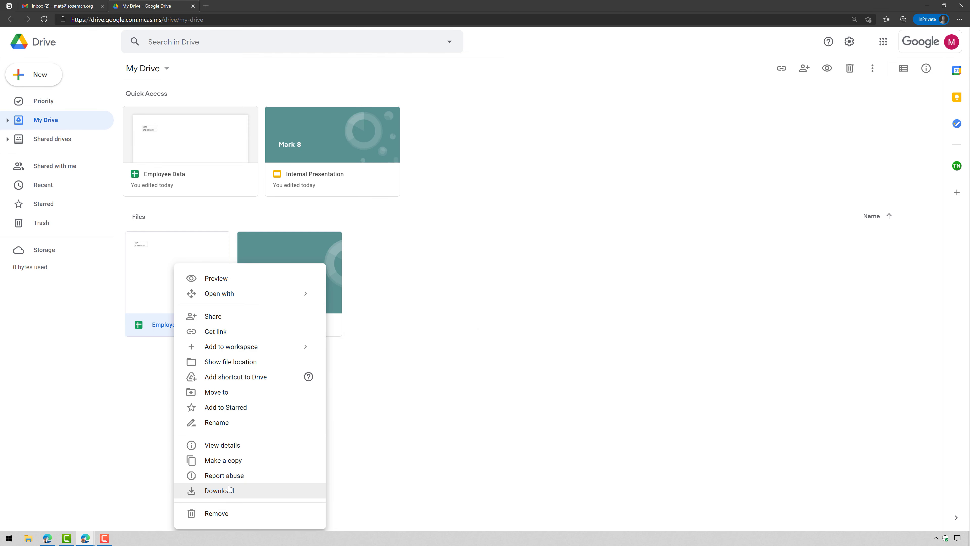
left_click(229, 490)
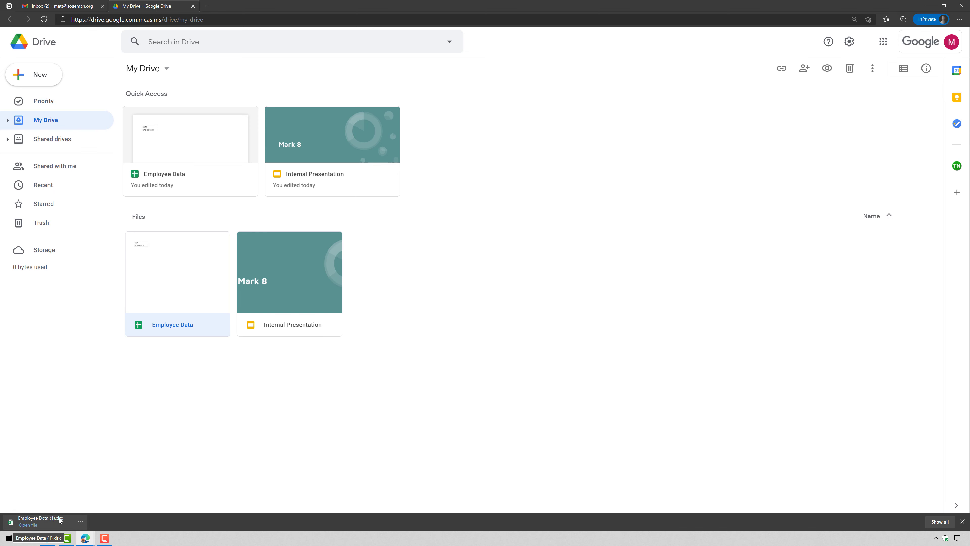
left_click(962, 521)
left_click(282, 290)
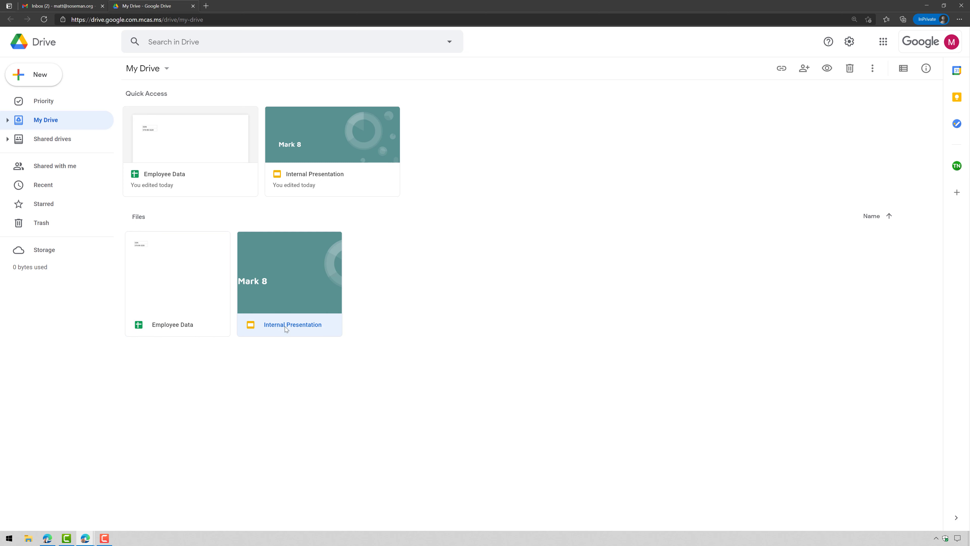
double_click(297, 289)
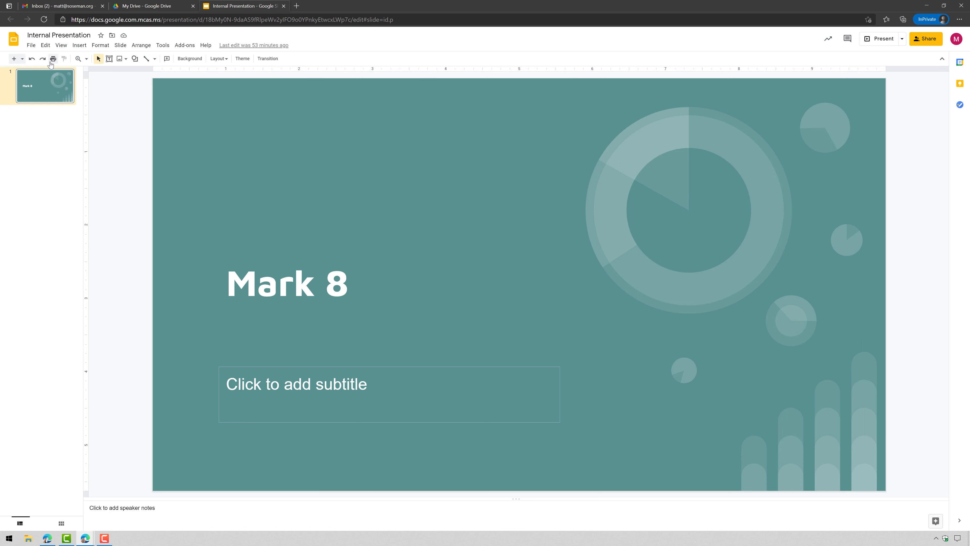
Try downloading Internal Presentation as .pptx and read the Blocked notice citing the Mark 8 message
left_click(30, 45)
mouse_move(77, 146)
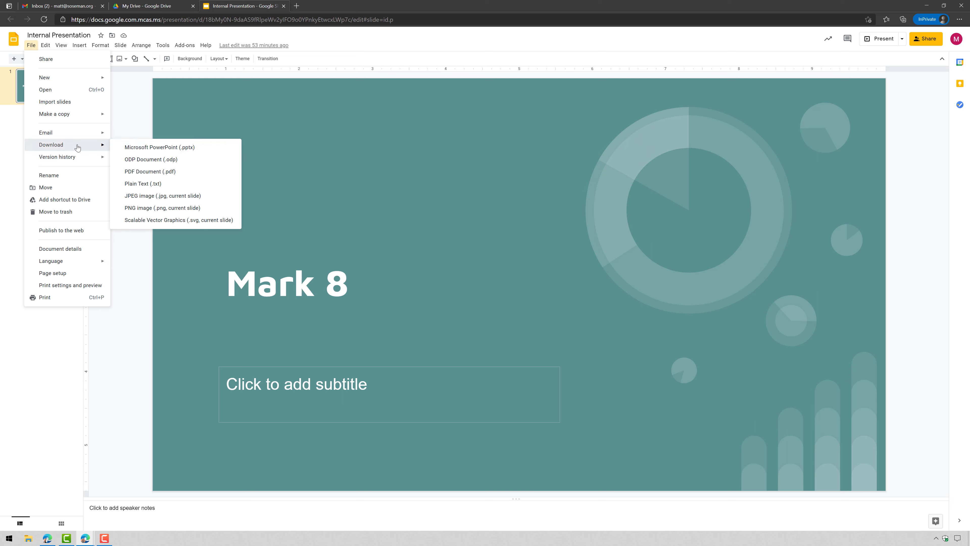
left_click(171, 151)
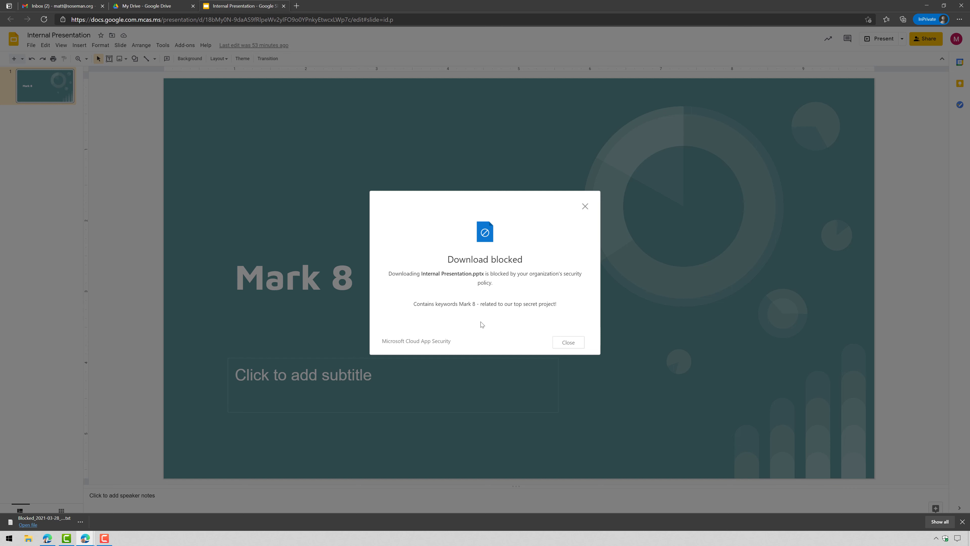
left_click(28, 524)
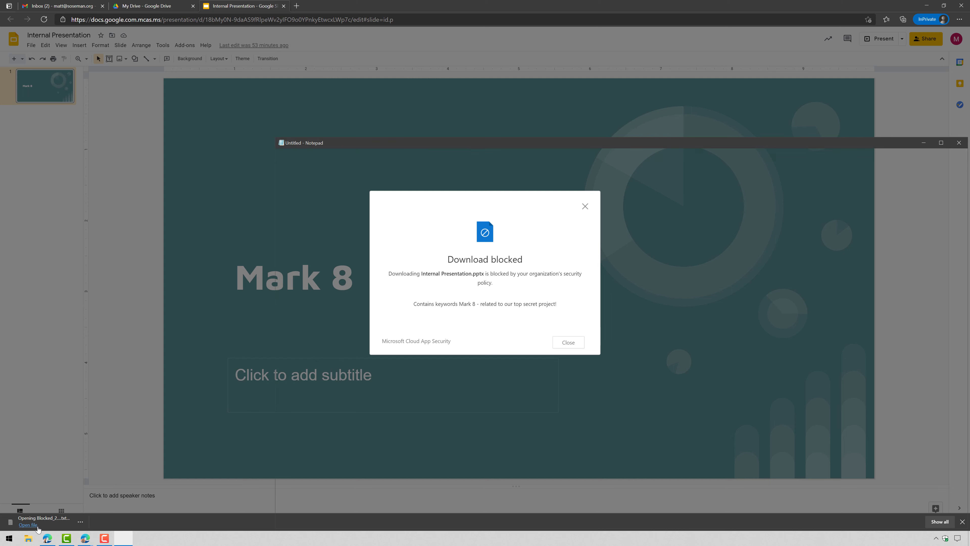
key("shift+Home")
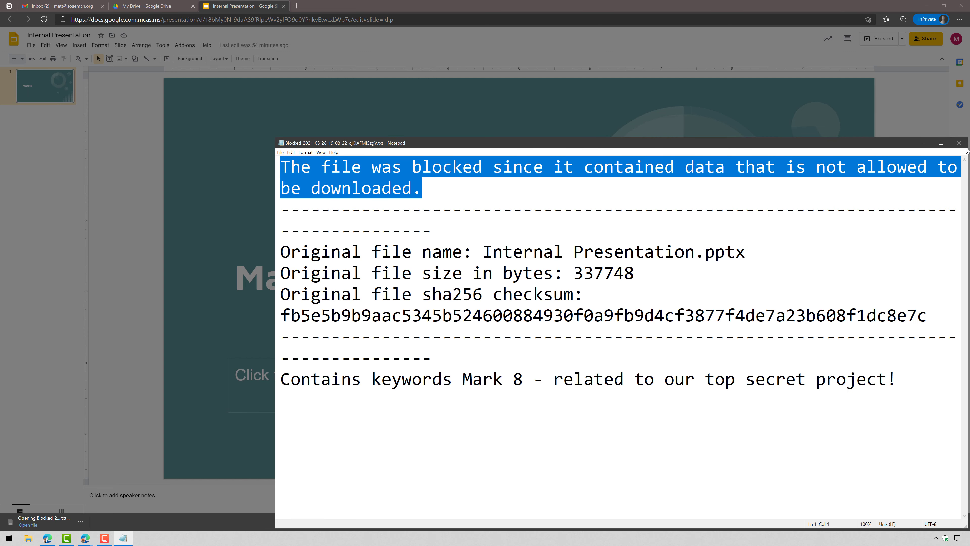
left_click(959, 143)
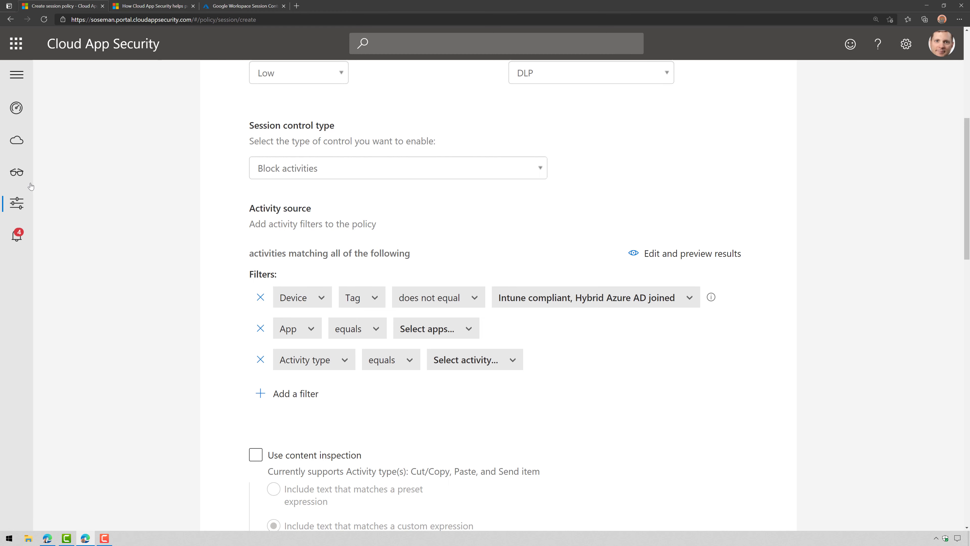
In the activity log, expand the blocked Employee Data.xlsx download entry
mouse_move(23, 183)
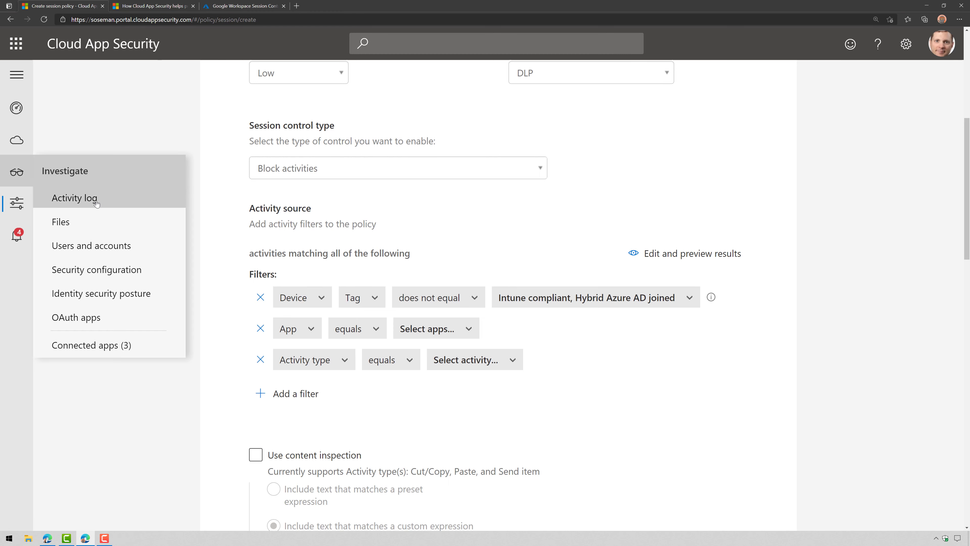
left_click(95, 202)
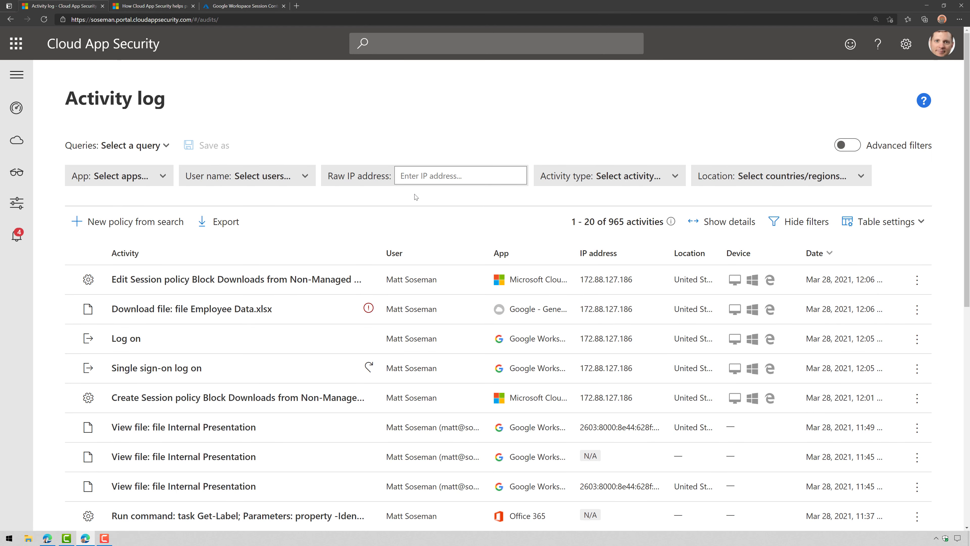
scroll(310, 320, "down", 2)
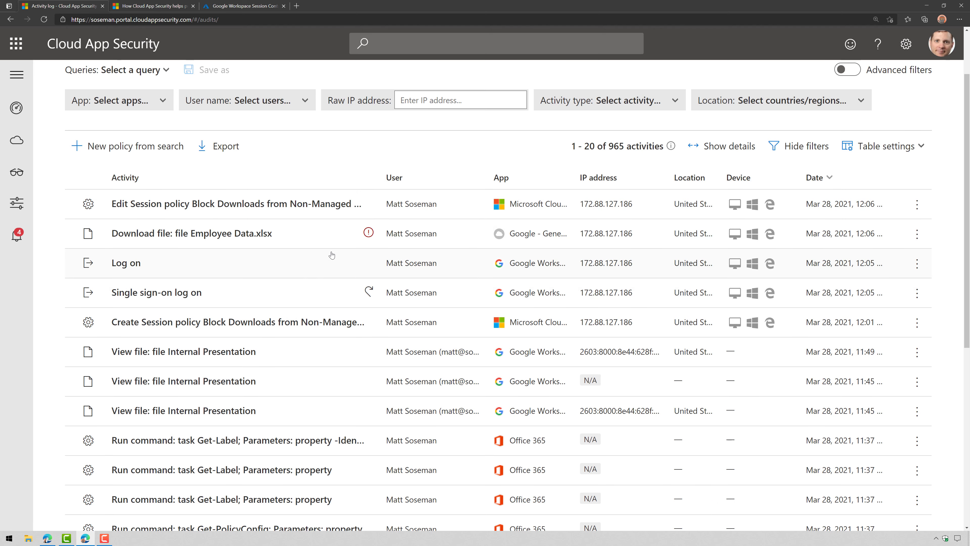
left_click(288, 237)
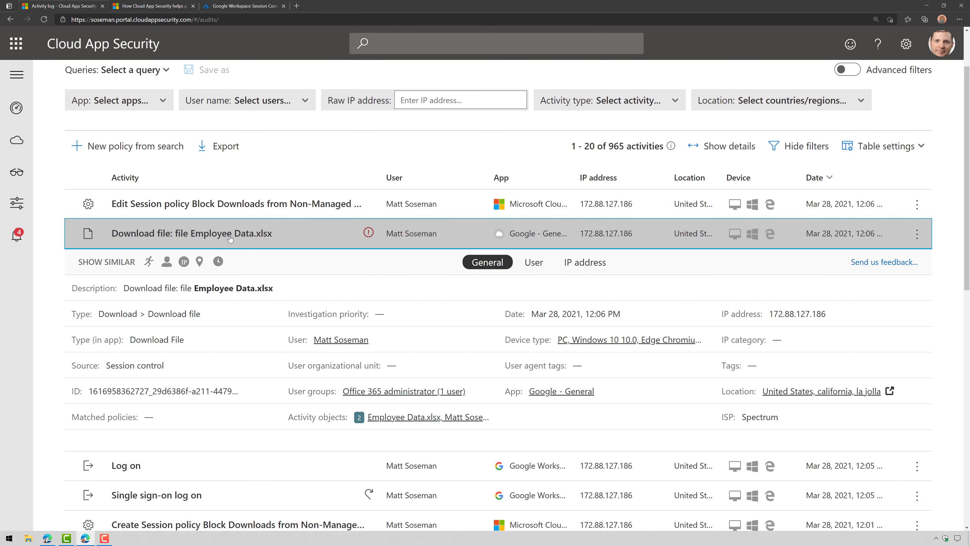
mouse_move(372, 233)
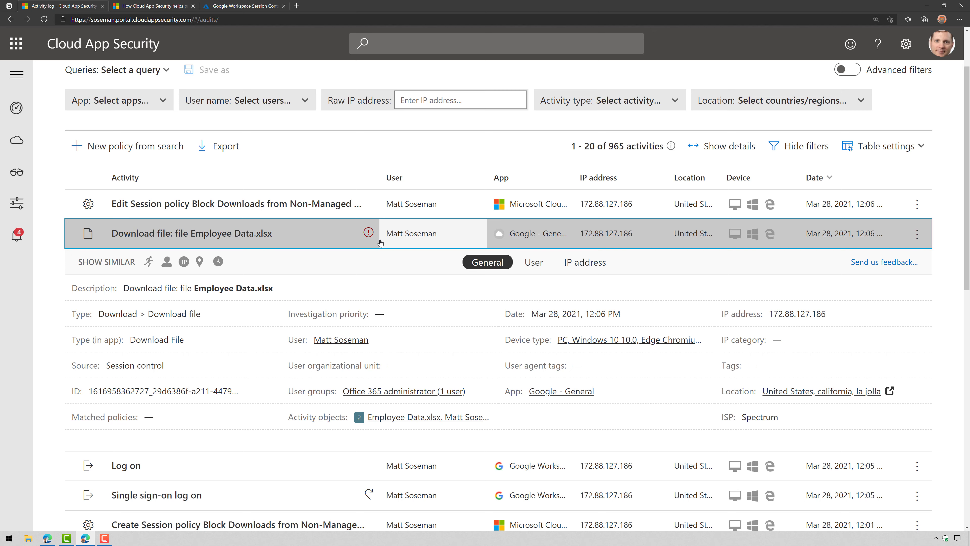
Check Alerts, inspect the session policy edit activity, then go to the Policies page
left_click(22, 235)
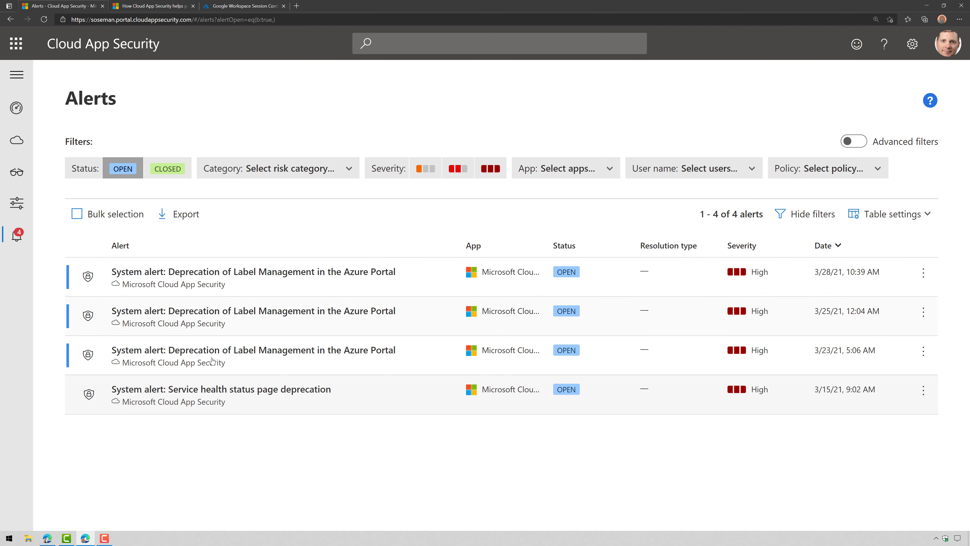
mouse_move(17, 172)
left_click(76, 203)
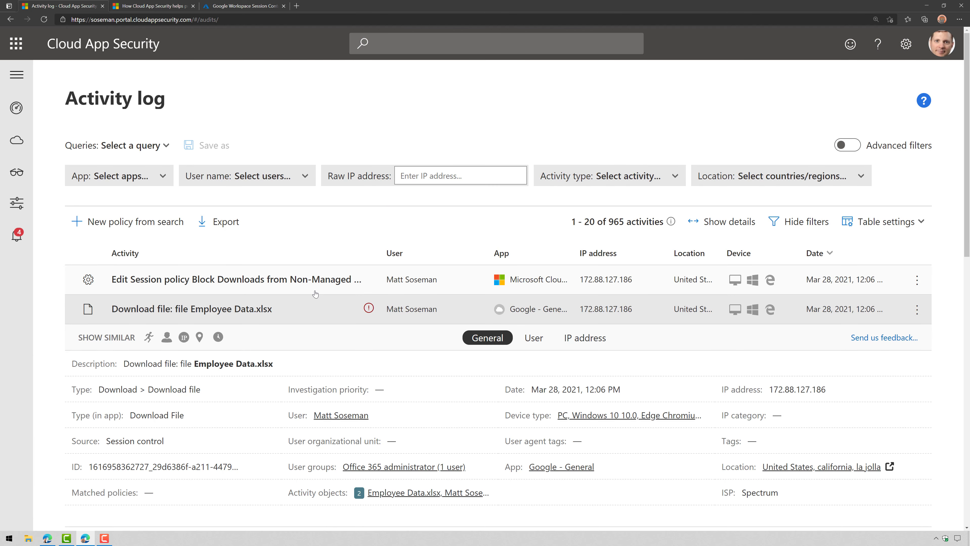
left_click(315, 292)
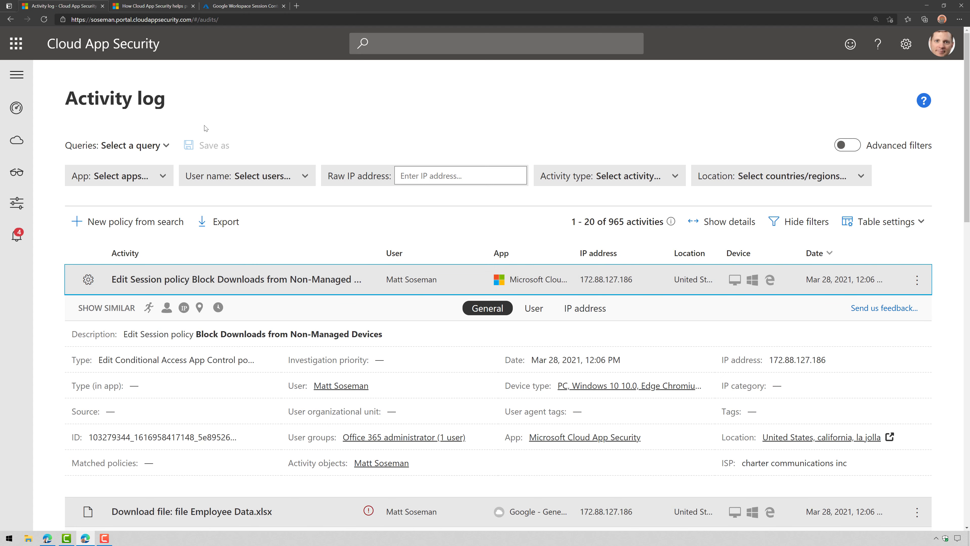
mouse_move(17, 202)
left_click(57, 228)
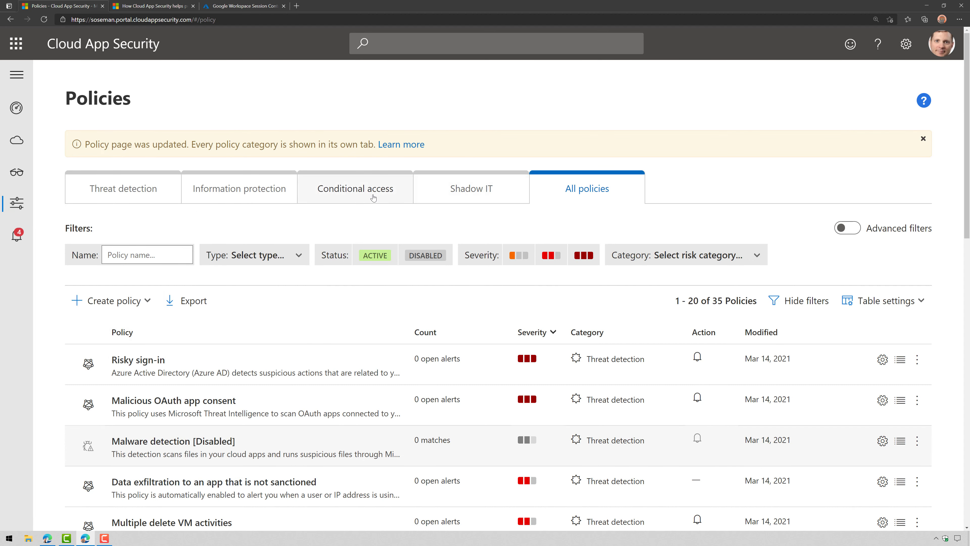
Open the Block Downloads from Non-Managed Devices policy and set its session control to Block activities
left_click(355, 189)
left_click(221, 359)
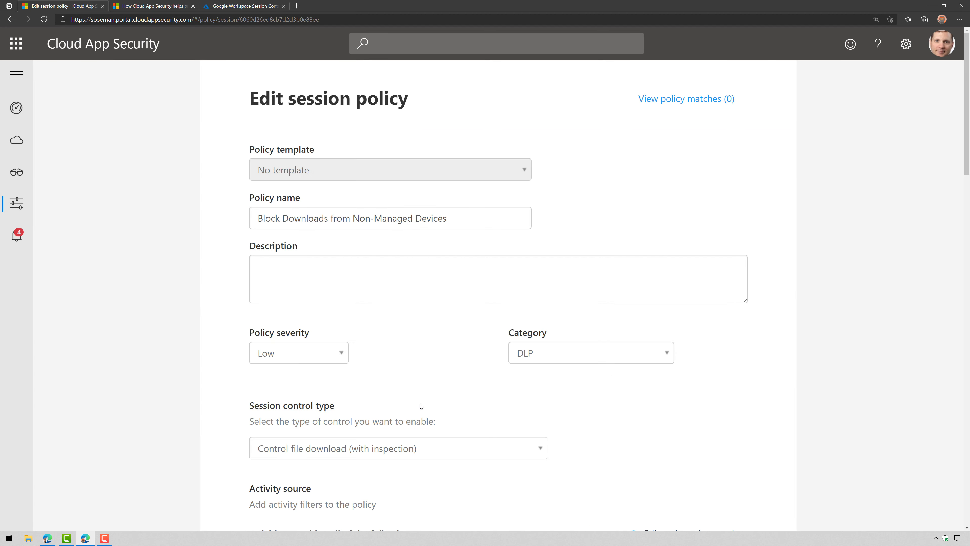
scroll(419, 377, "down", 4)
left_click(416, 305)
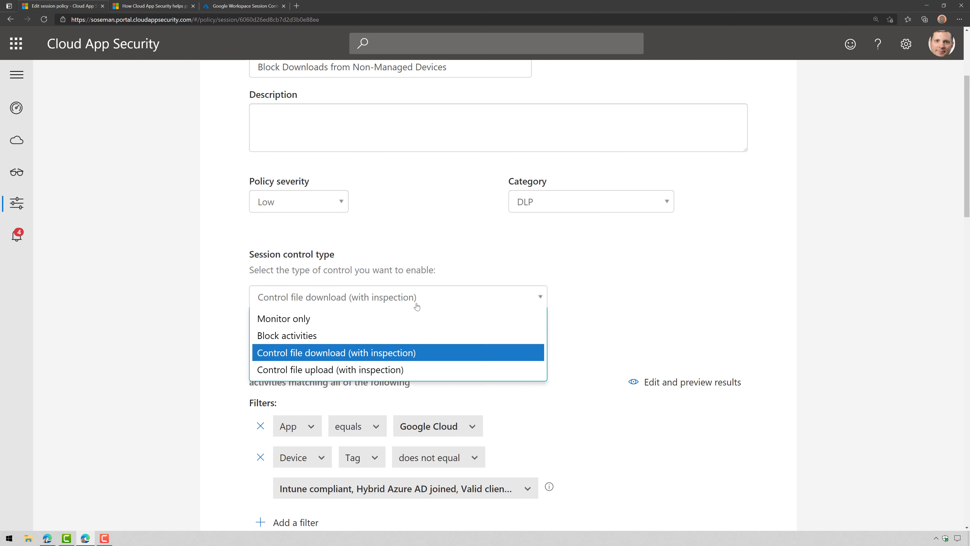
left_click(513, 337)
scroll(567, 376, "down", 3)
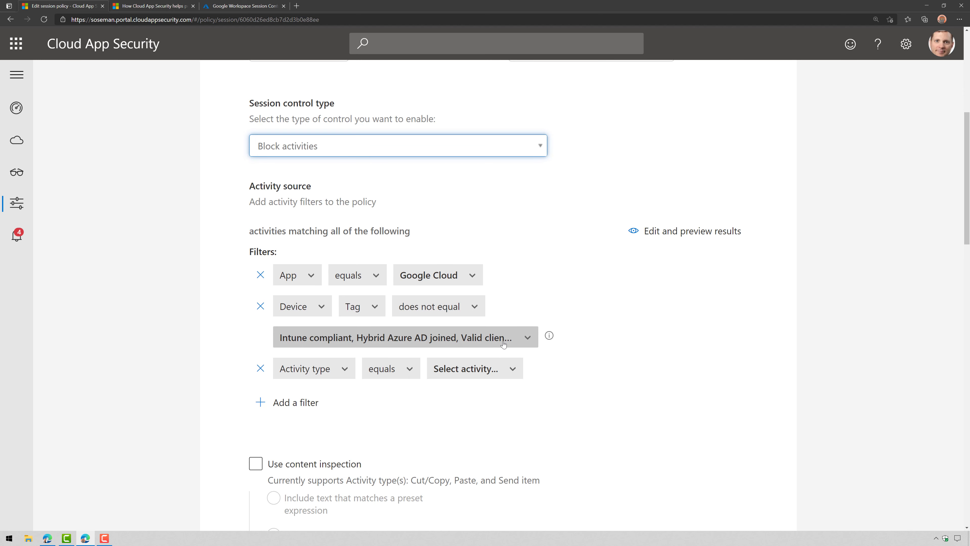
Block the Cut/Copy item and Print activity types, leaving content inspection off
left_click(470, 368)
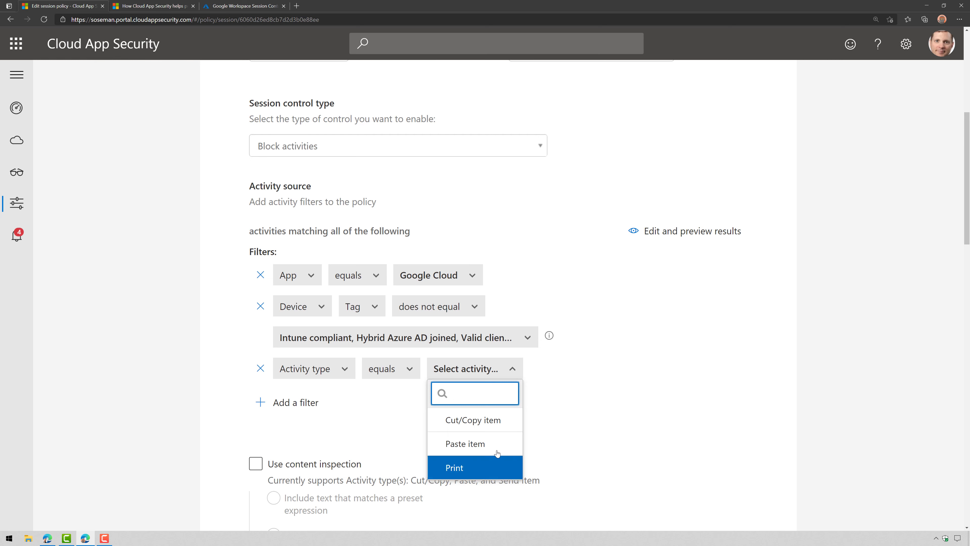
left_click(473, 420)
left_click(496, 470)
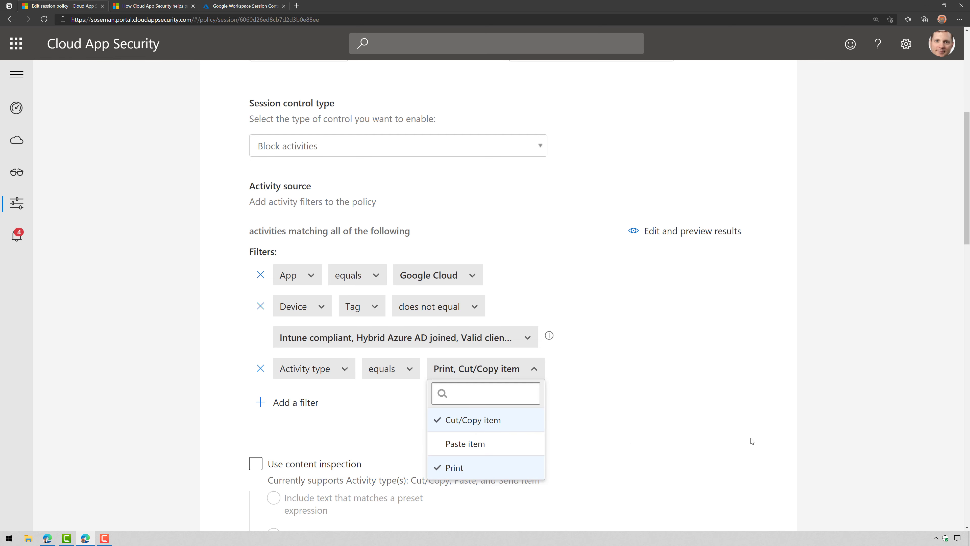
left_click(725, 411)
scroll(611, 344, "down", 4)
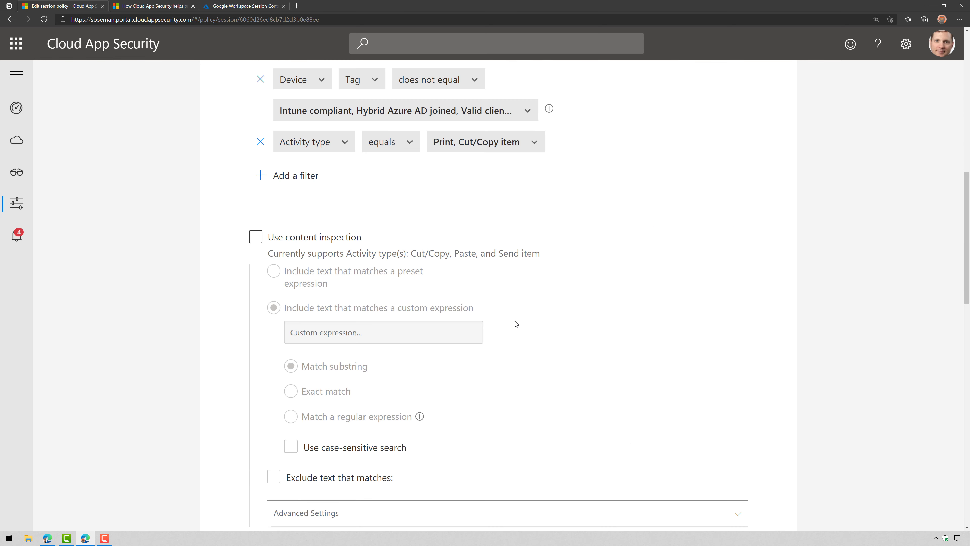
left_click(351, 238)
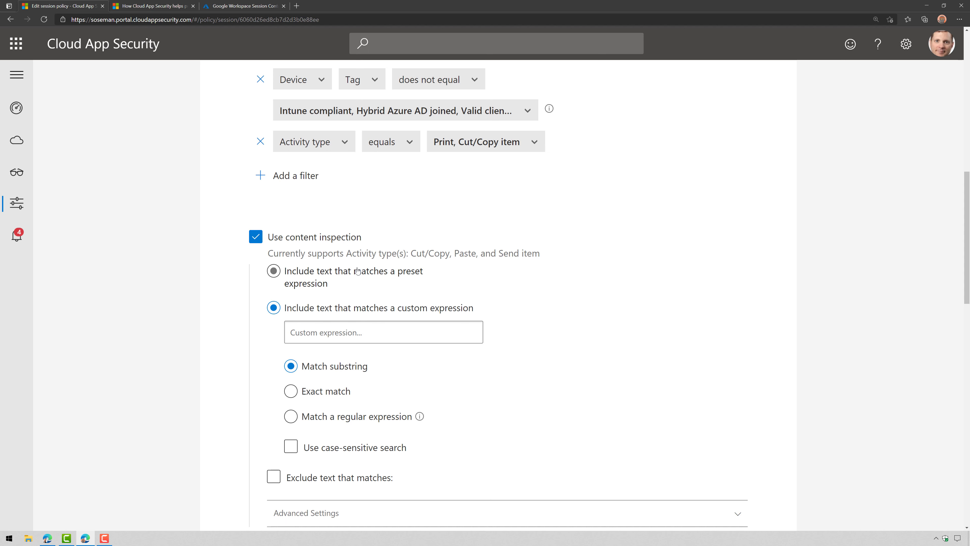
left_click(353, 239)
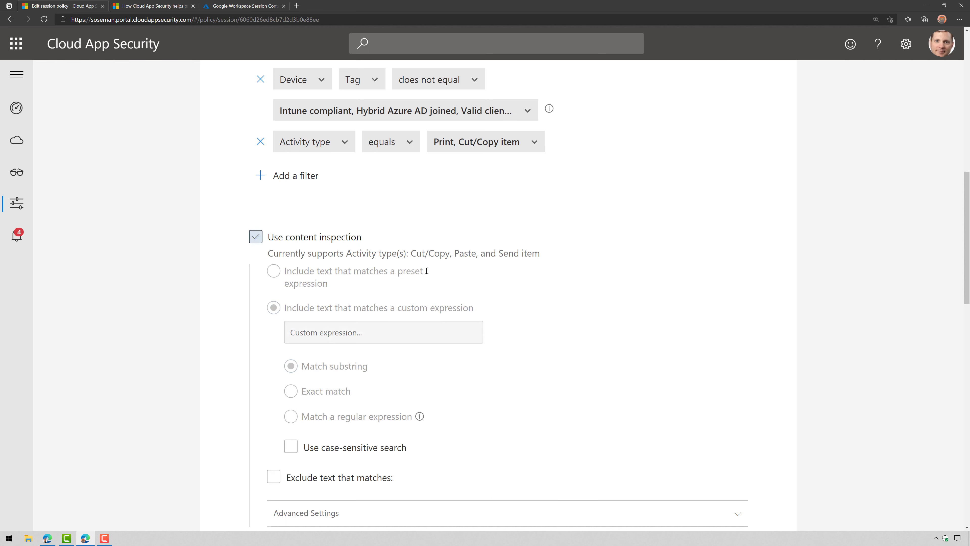
Replace the block message with 'not allowed to copy/paste or print when using a personal devic' and update the policy
scroll(640, 410, "down", 4)
scroll(636, 411, "down", 3)
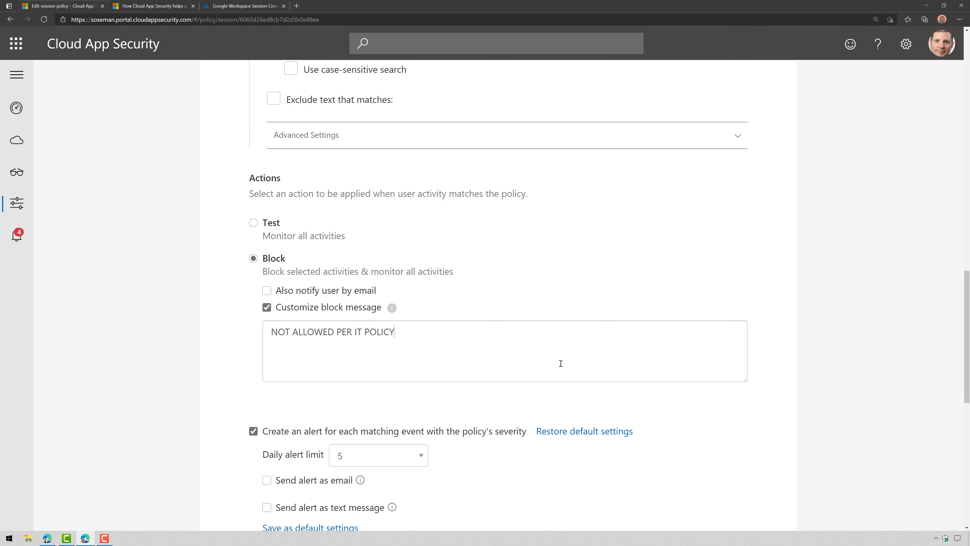
left_click_drag(560, 363, 210, 324)
type("not allo")
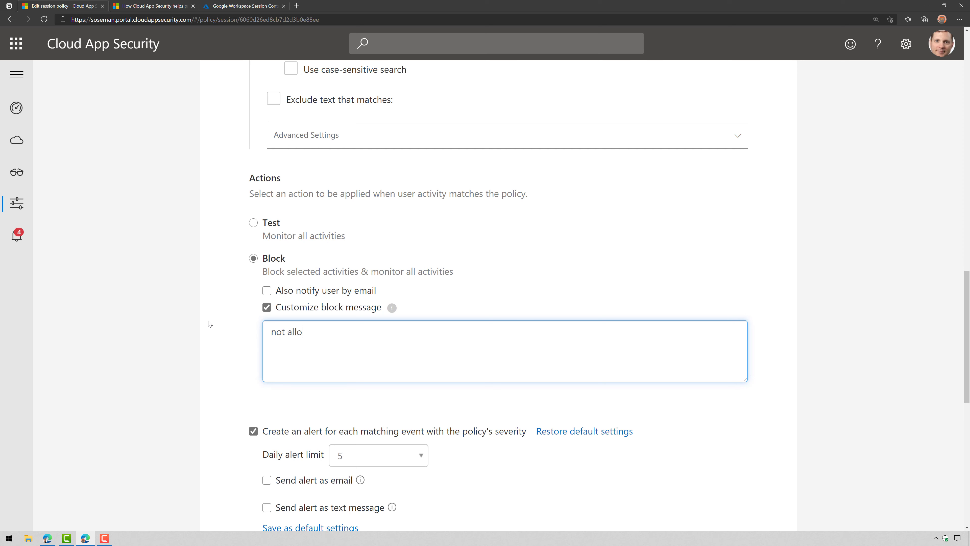
type("wed to copy/paste or print")
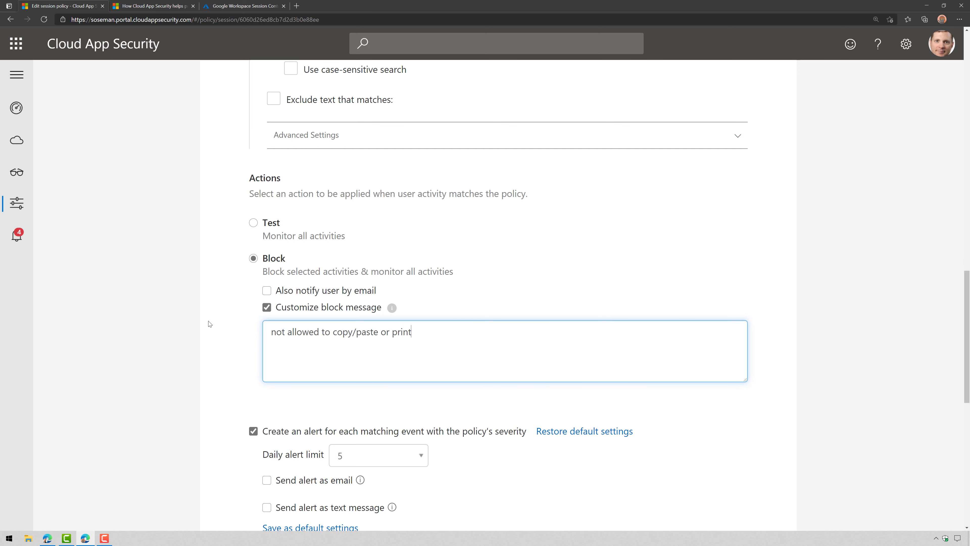
type(" when using a personal device.")
scroll(210, 324, "down", 10)
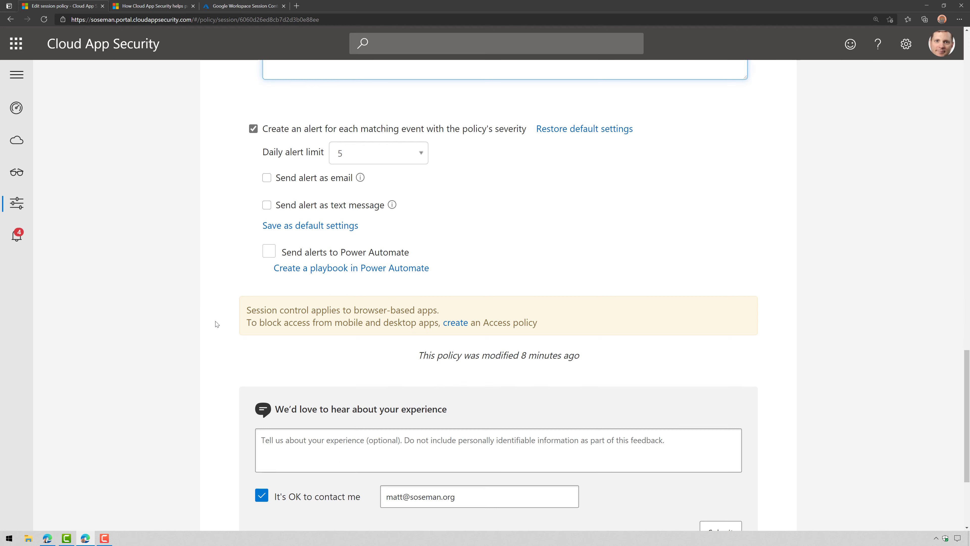
left_click(718, 460)
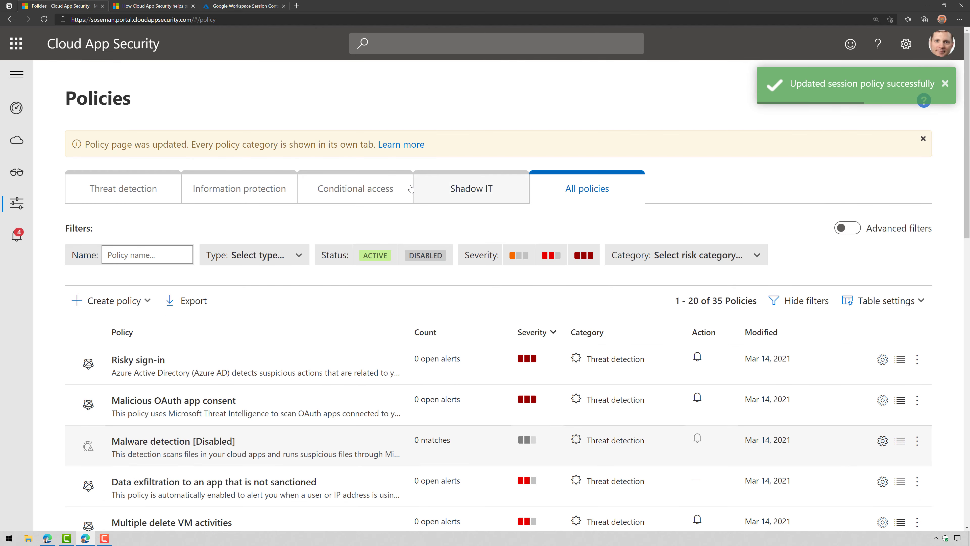
Open the conditional access session policy and switch its session control to Block activities
left_click(367, 191)
left_click(242, 361)
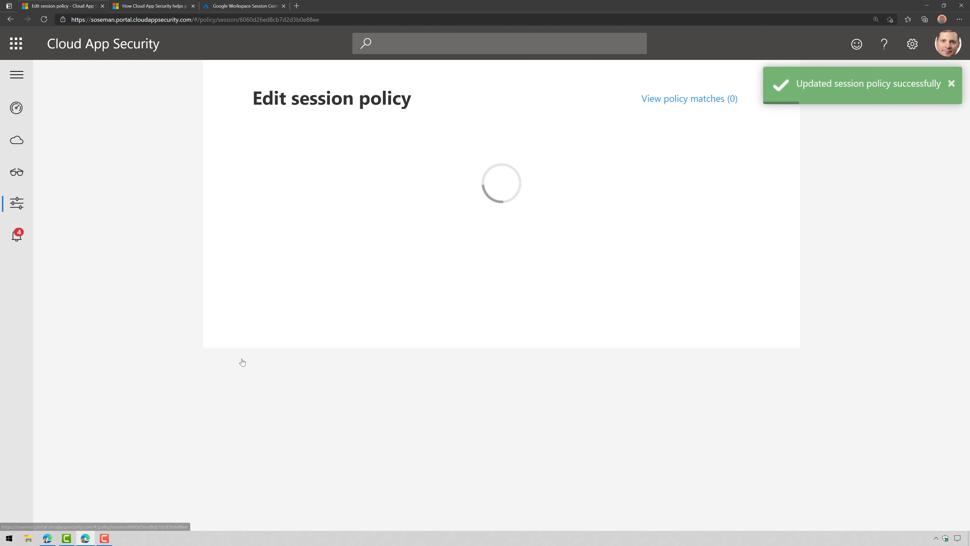
scroll(321, 324, "down", 4)
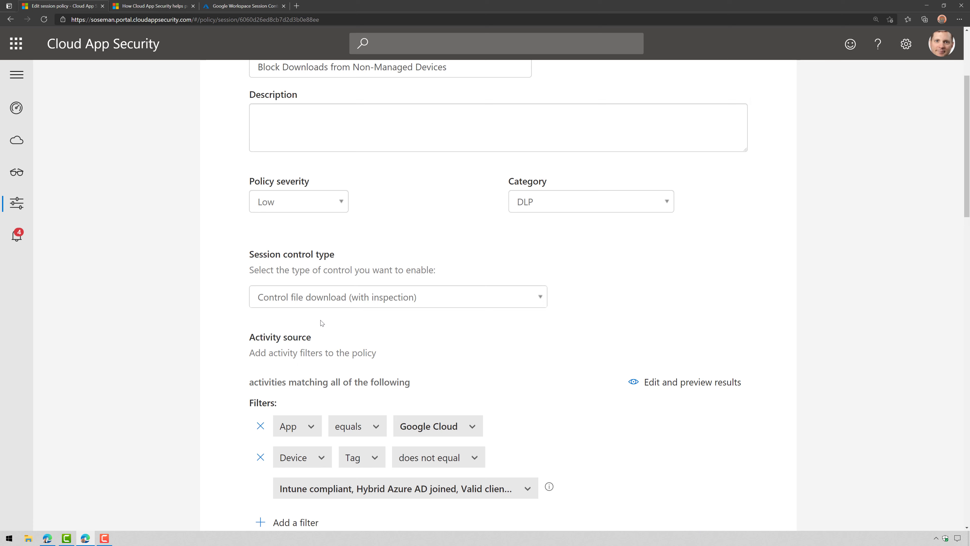
left_click(431, 297)
left_click(353, 336)
scroll(353, 336, "down", 5)
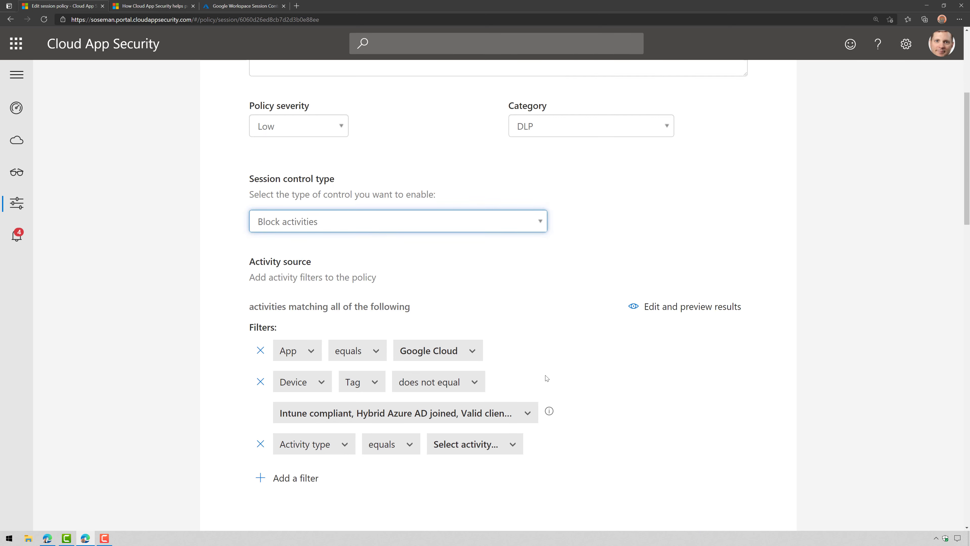
Add Cut/Copy item and Print as the activity types to block
left_click(473, 292)
left_click(489, 344)
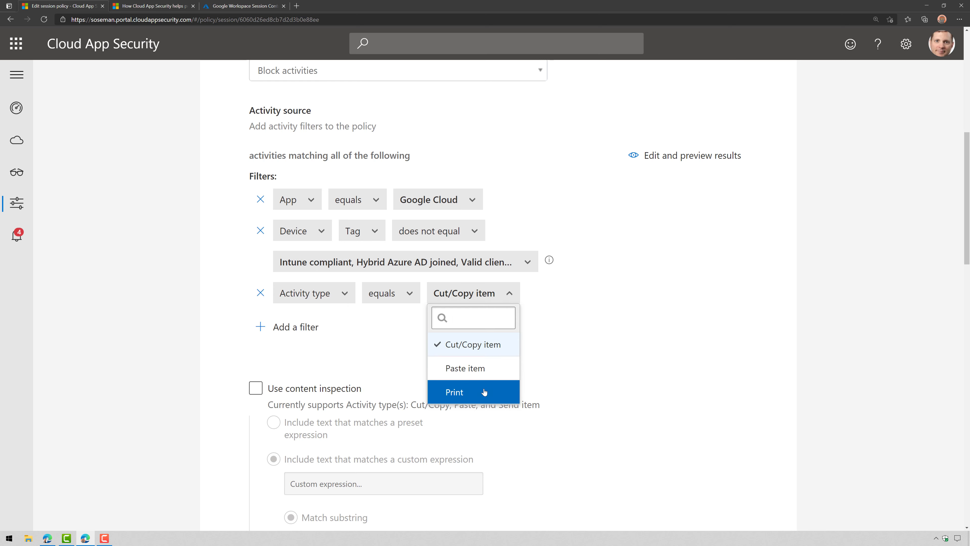
left_click(483, 392)
scroll(633, 389, "down", 5)
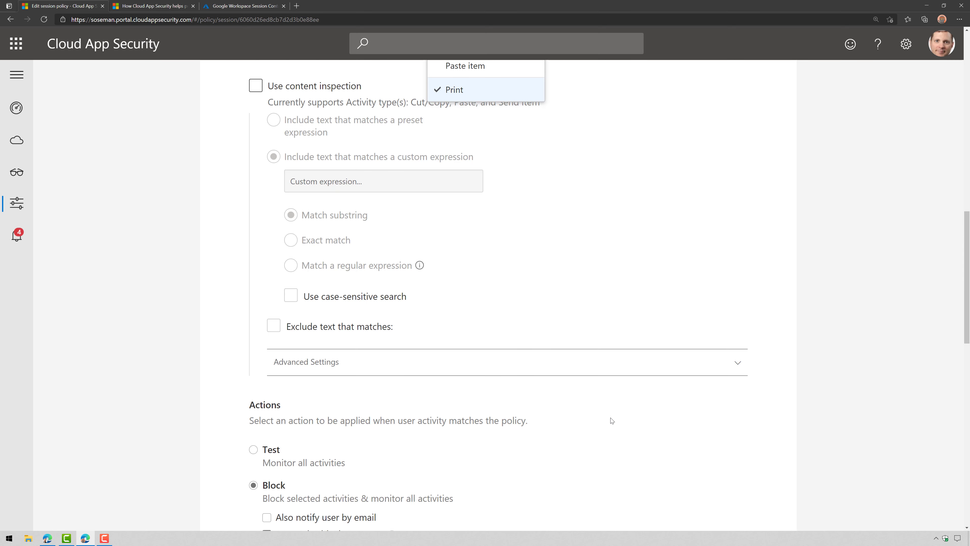
scroll(817, 413, "down", 4)
Set the block message to 'not allowed to copy/paste or print when using a personal device' and save
left_click(324, 353)
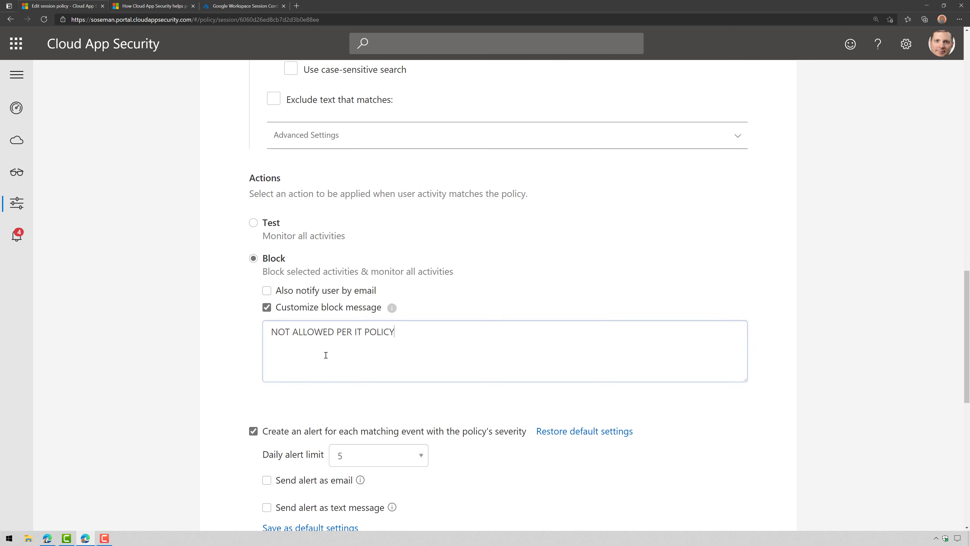
key("ctrl+a")
type("not allo")
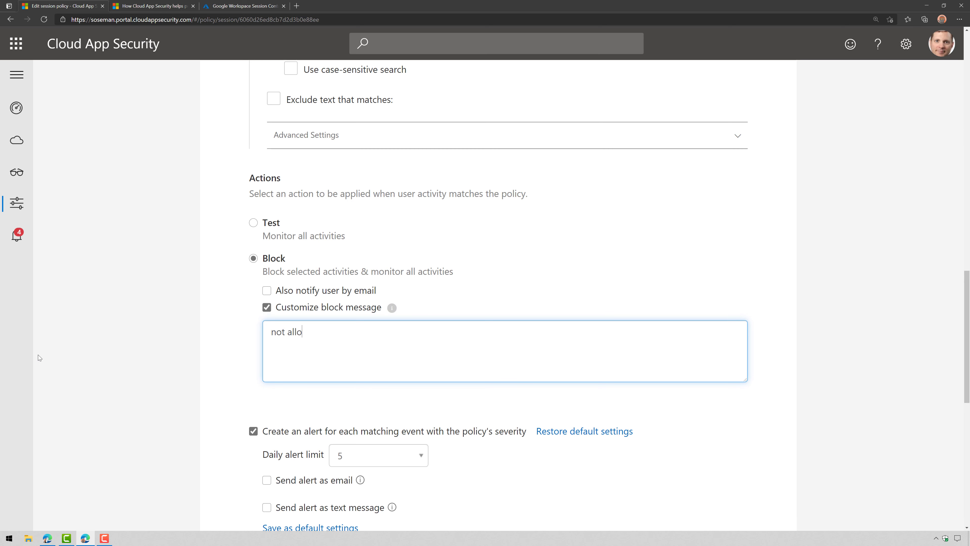
type("wed to copy/paste or print when")
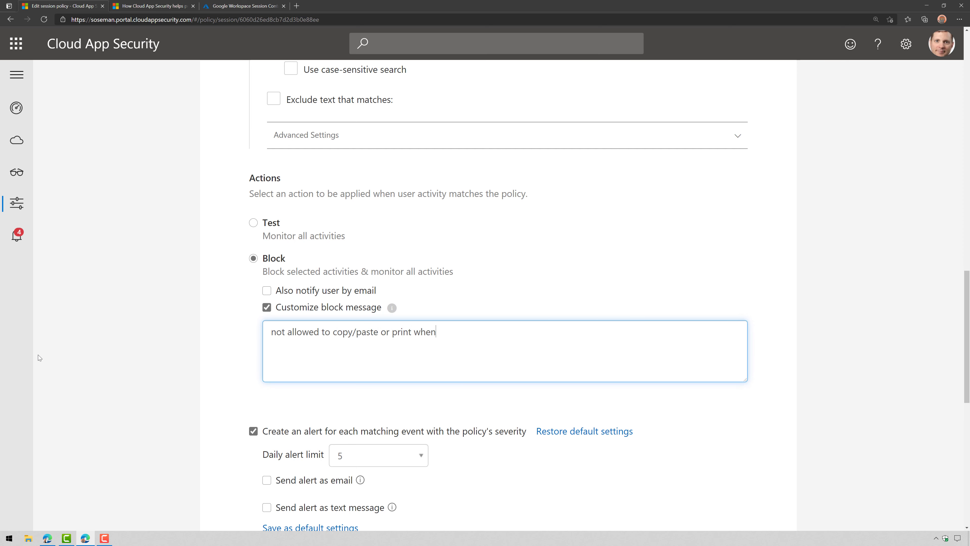
type(" using a personal device")
scroll(61, 346, "down", 8)
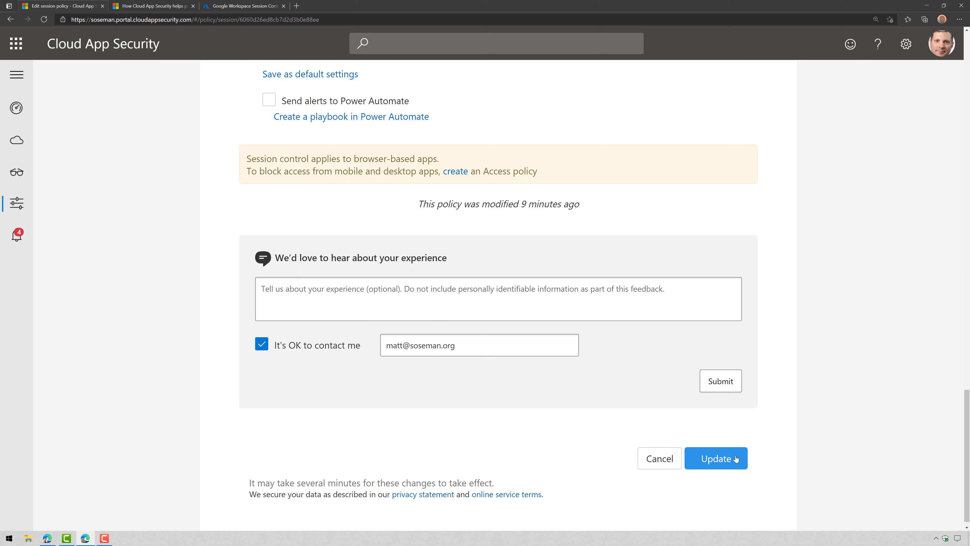
left_click(711, 459)
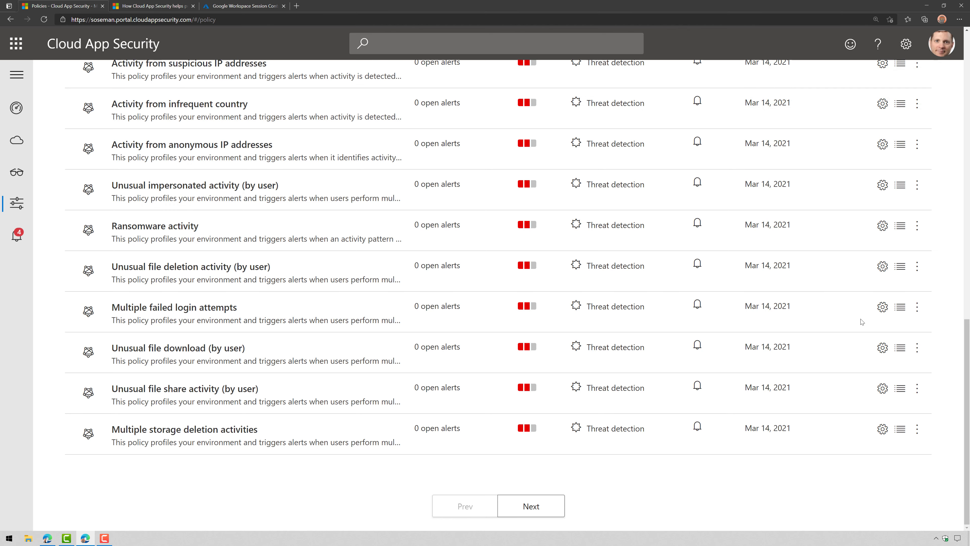
scroll(848, 304, "up", 15)
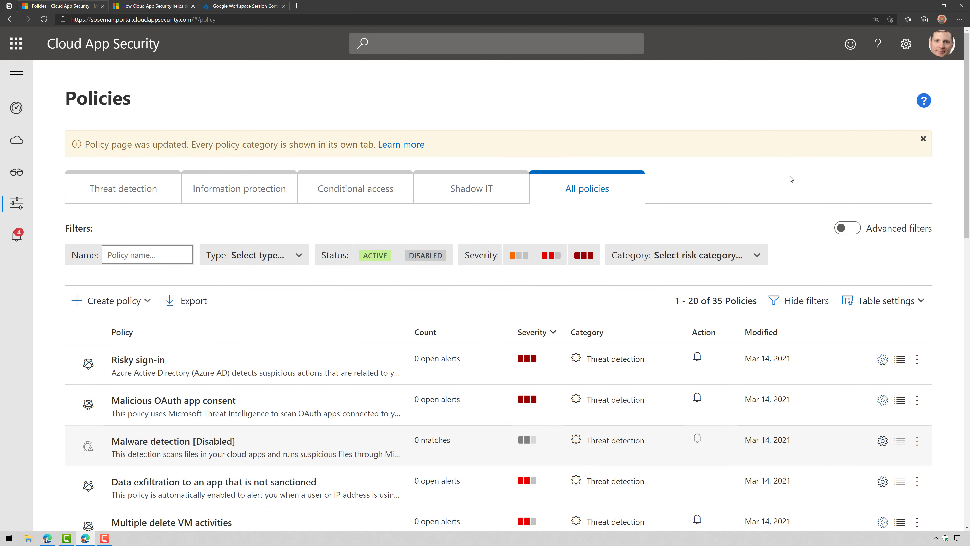
In a new InPrivate window, go to the organisation's mail.google.com/a/ address
left_click(959, 20)
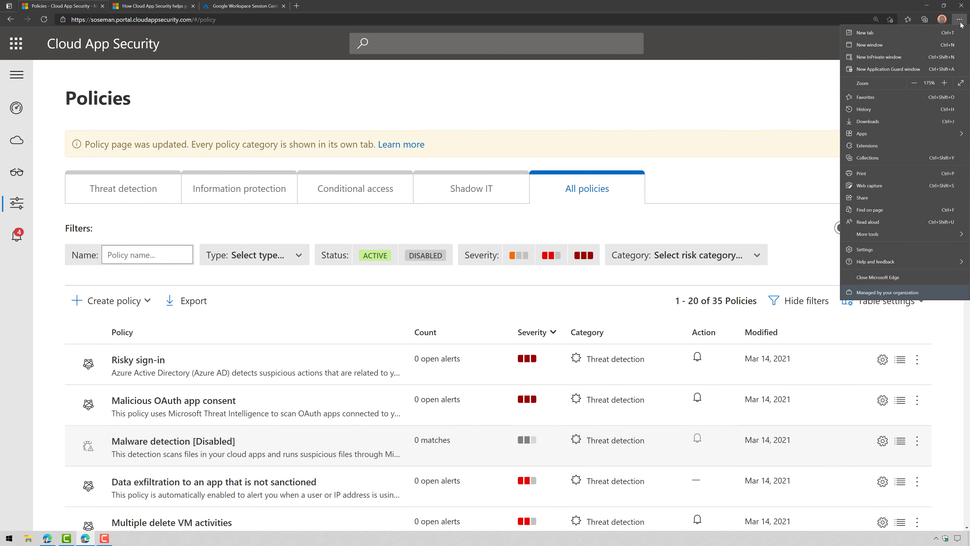
left_click(932, 57)
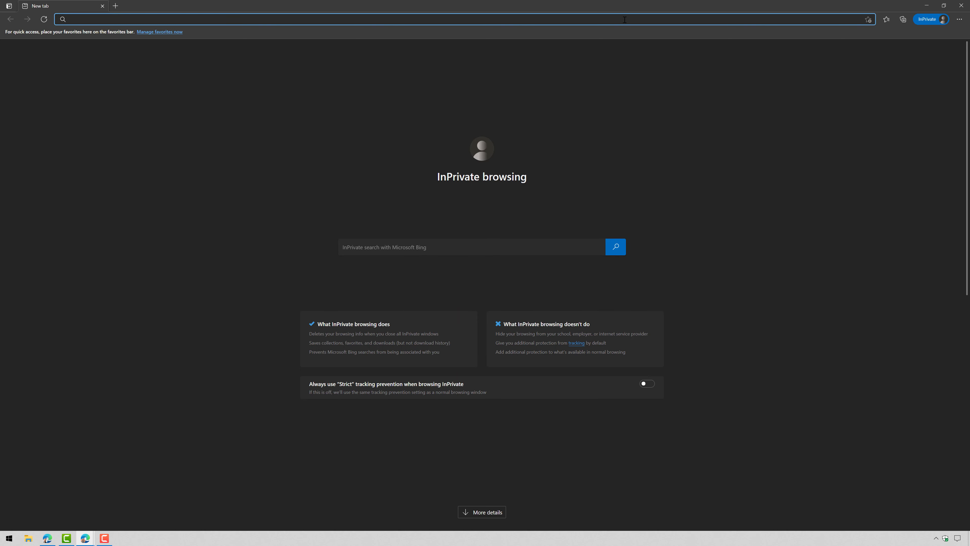
type("mail.goo")
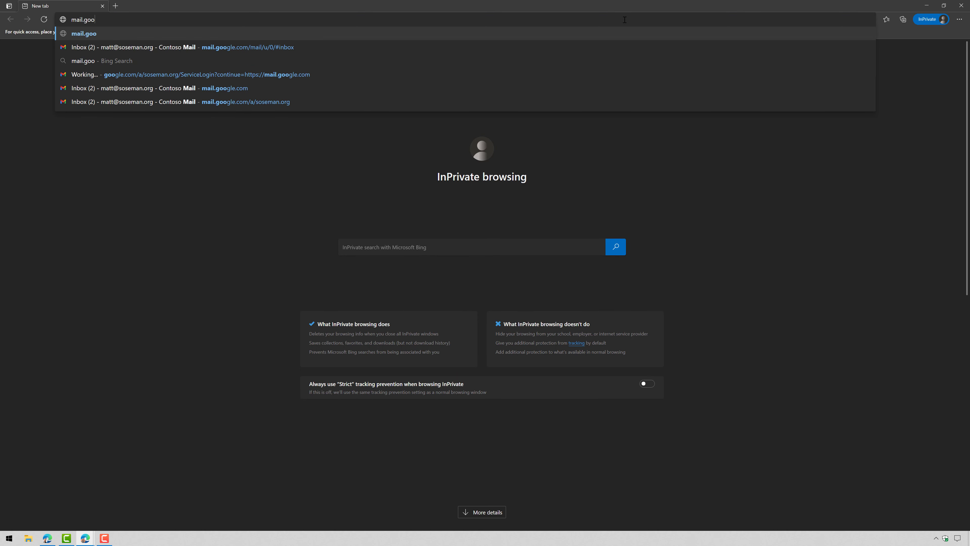
type("gle.")
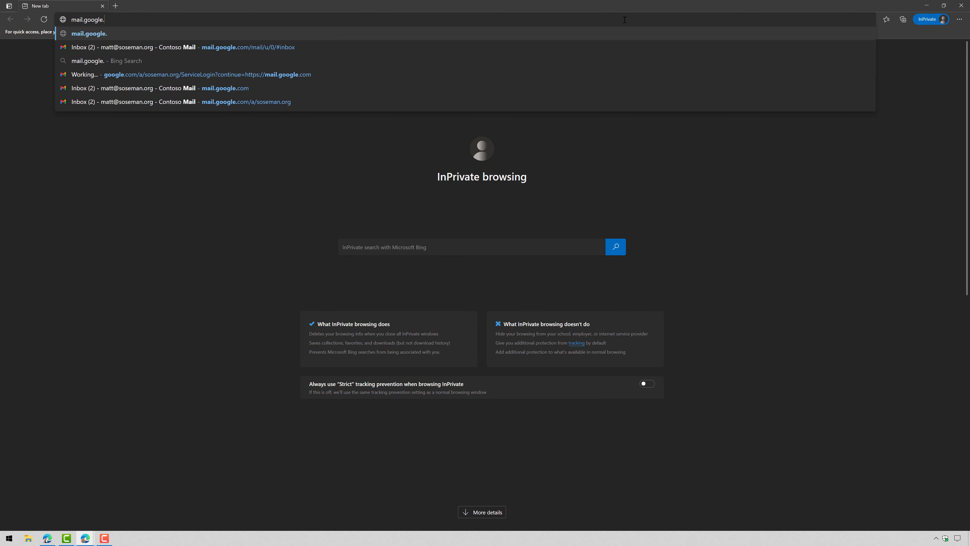
type("com/a/")
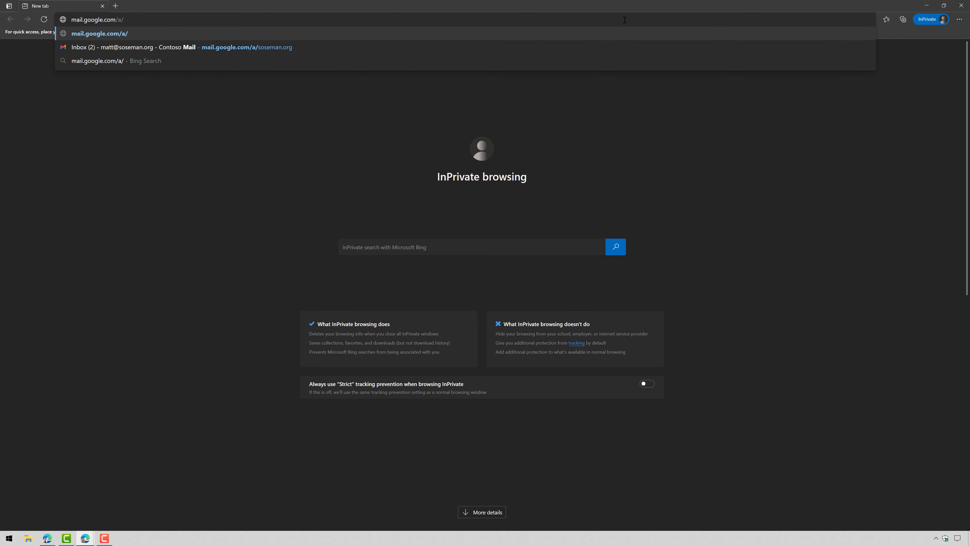
key("Down")
key("Return")
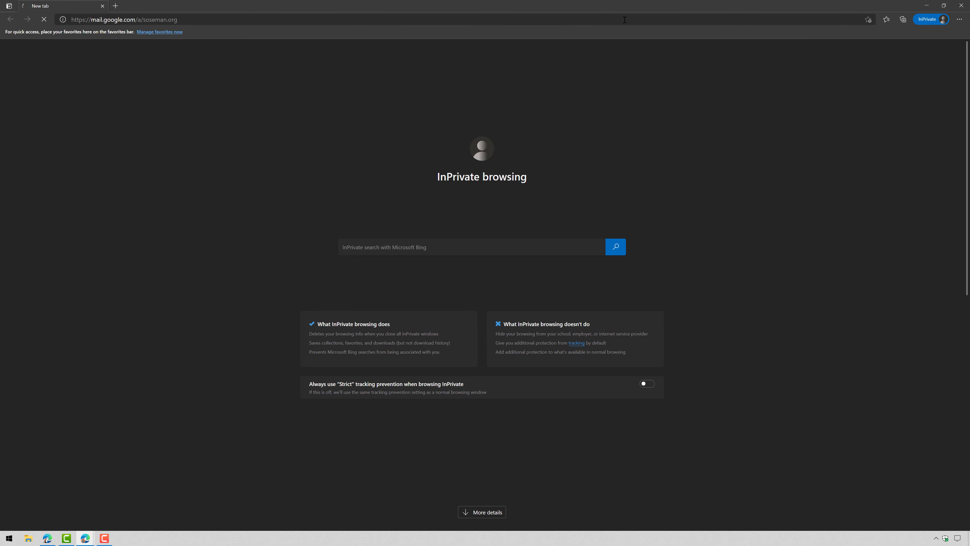
Sign in with the saved work account and choose to stay signed in
type("mat")
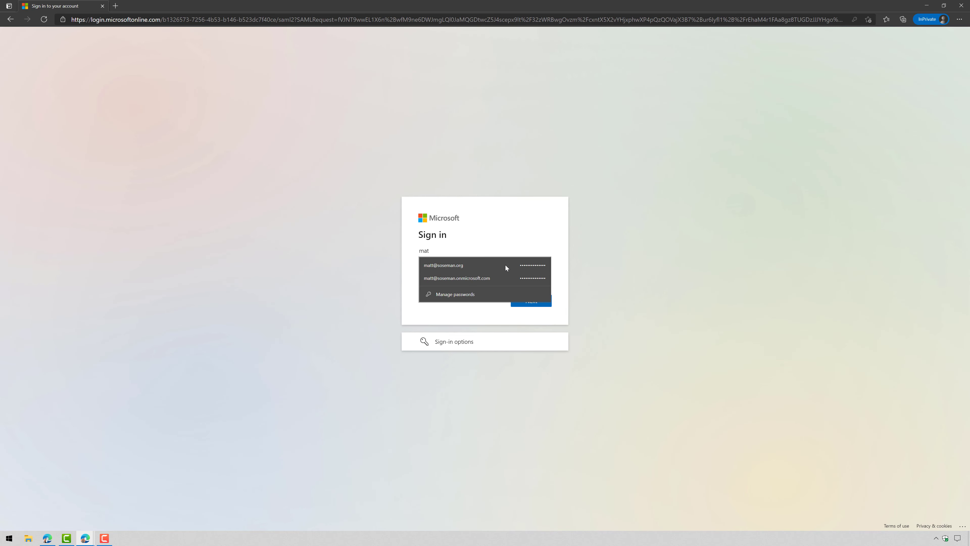
left_click(506, 265)
key("Return")
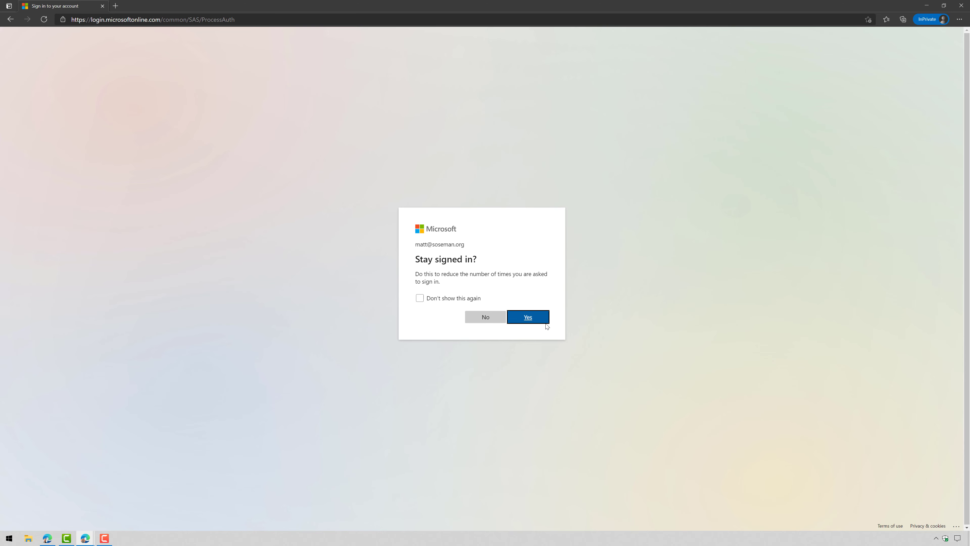
left_click(535, 321)
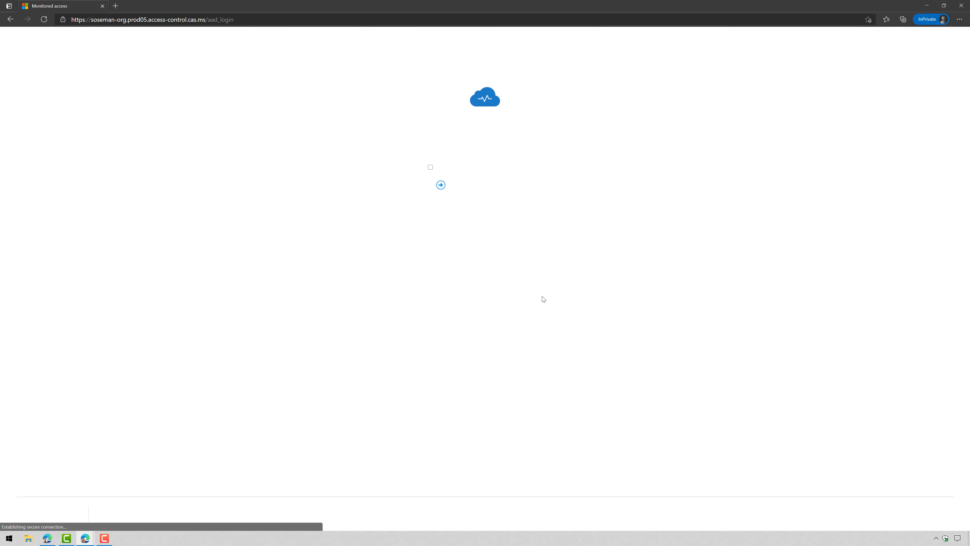
Zoom in, continue to Google Workspace, open Drive from the apps grid, and open Internal Presentation
key("ctrl+plus")
key("ctrl+plus")
key("ctrl+plus")
key("ctrl+plus")
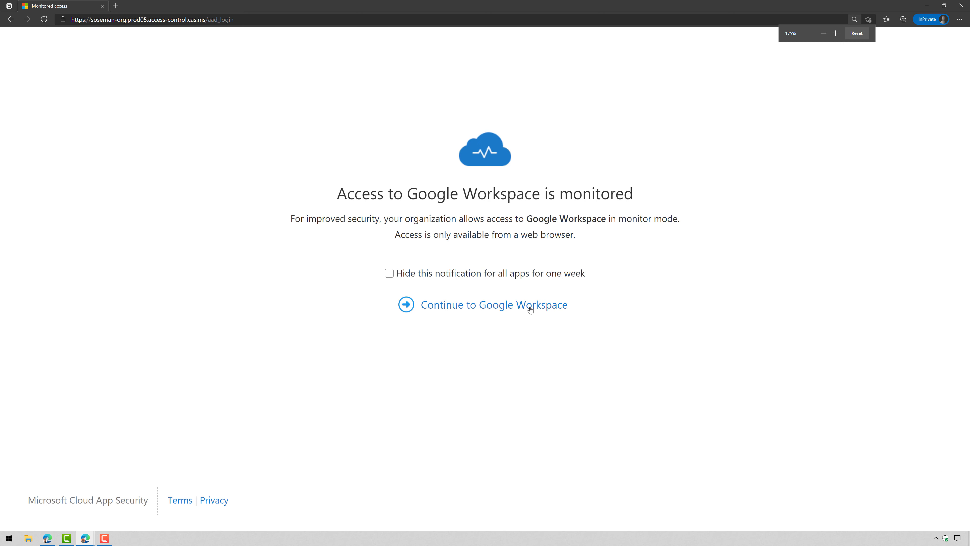
left_click(531, 308)
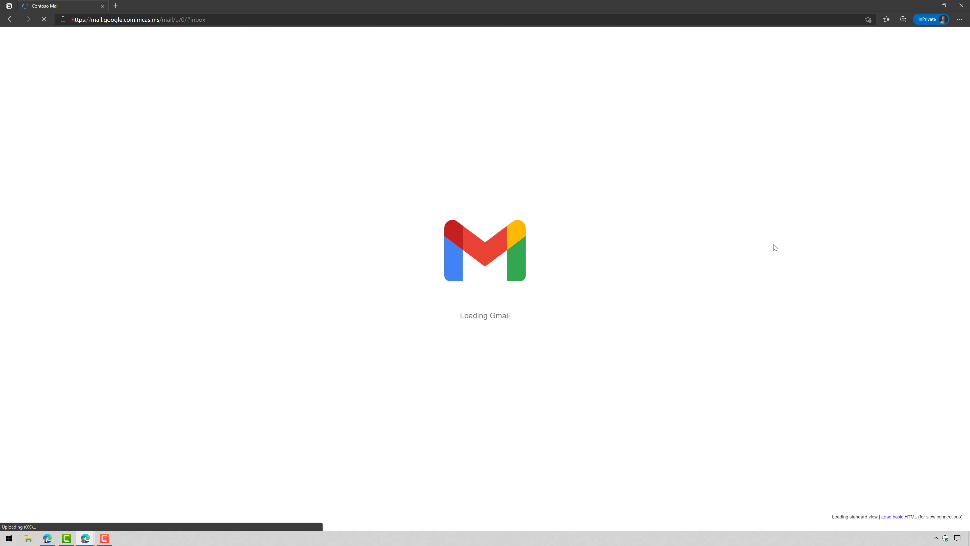
left_click(901, 39)
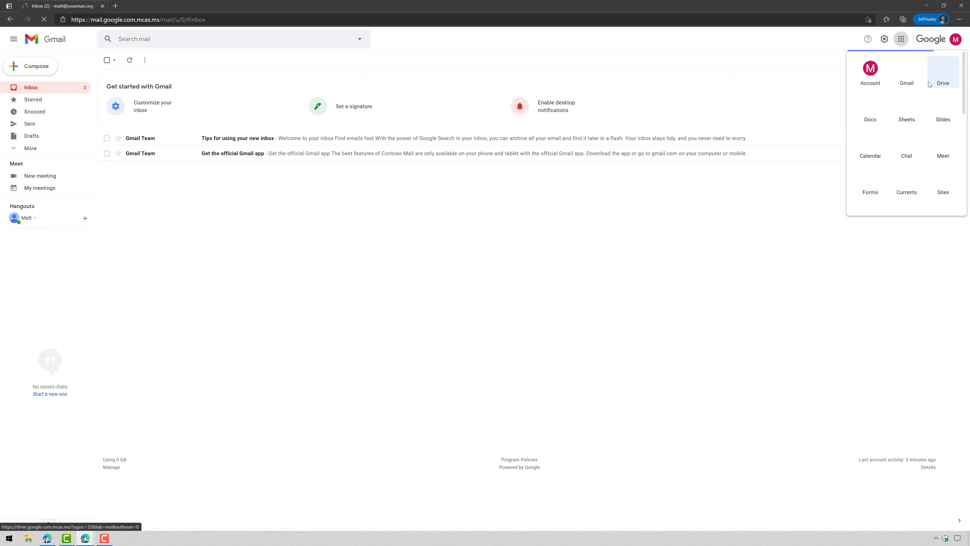
left_click(930, 84)
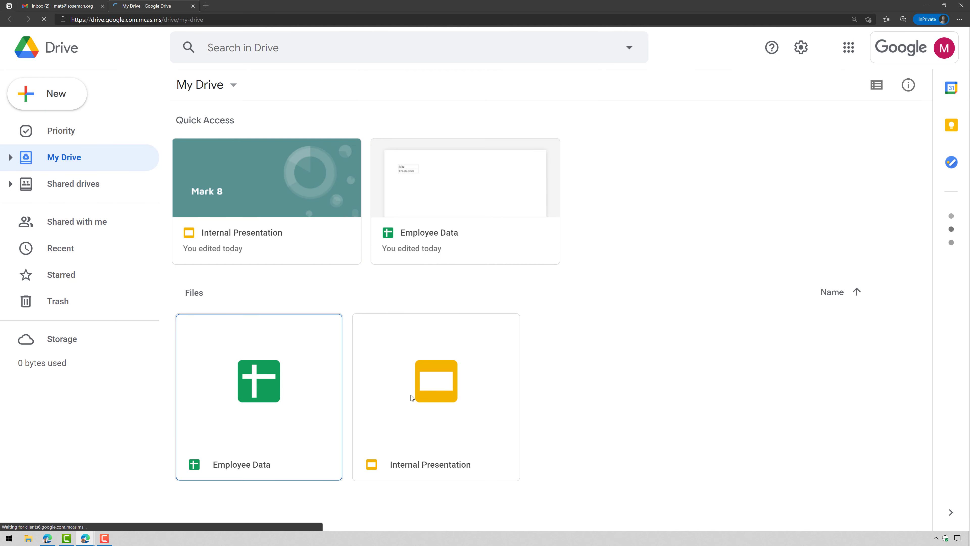
left_click(411, 395)
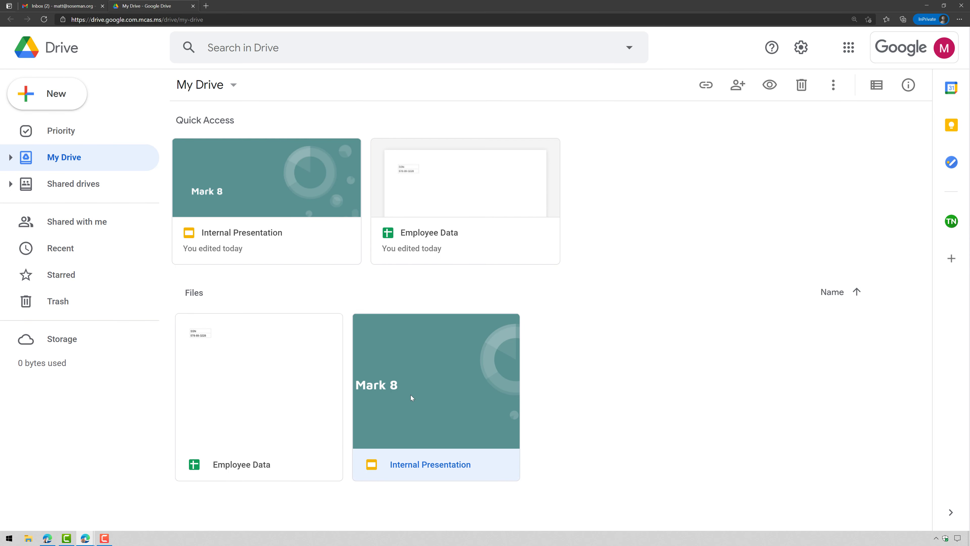
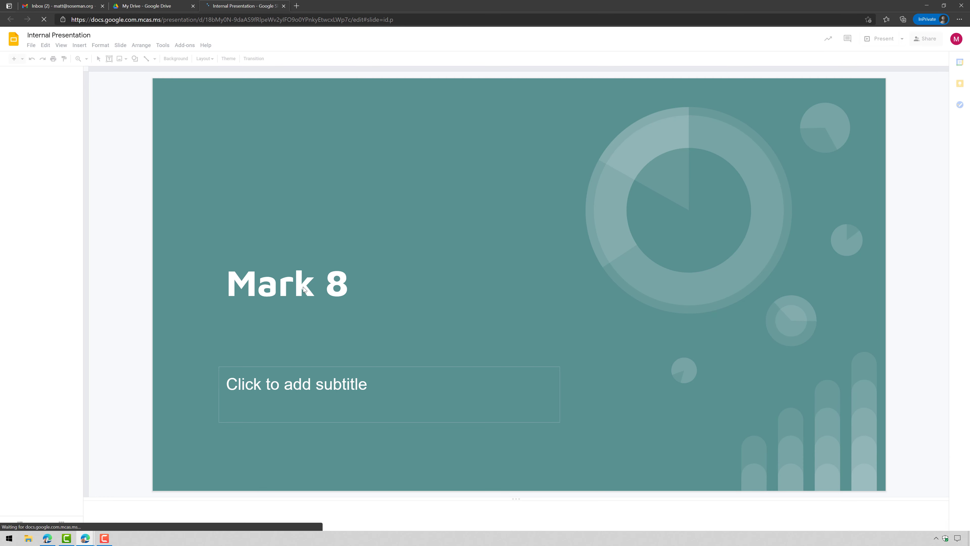
Try copying the Mark 8 title in the presentation and confirm the copy action is blocked
triple_click(305, 287)
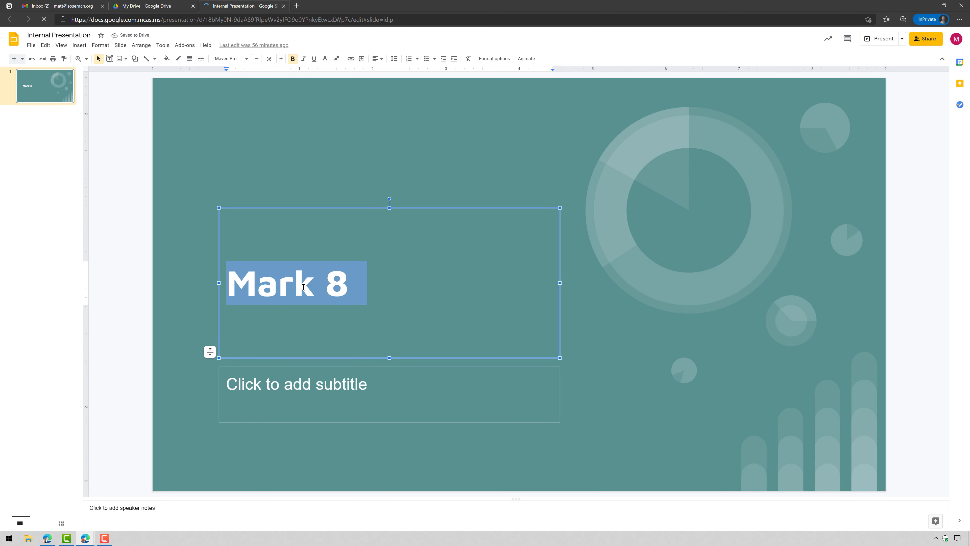
right_click(317, 287)
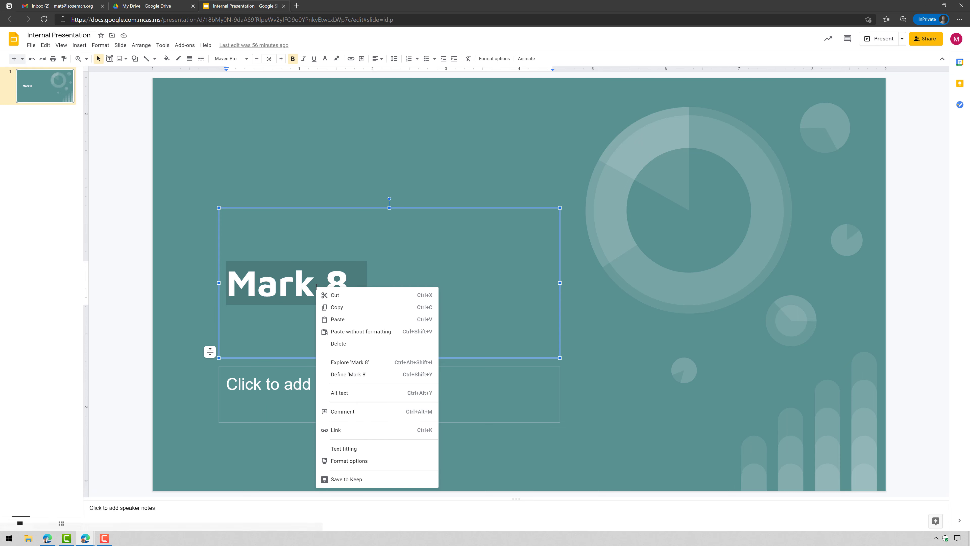
left_click(339, 308)
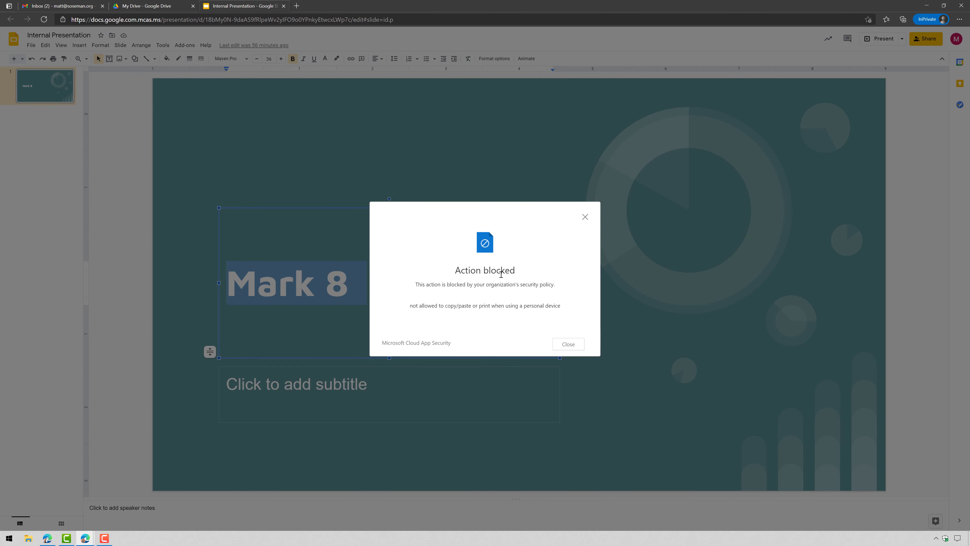
left_click(568, 344)
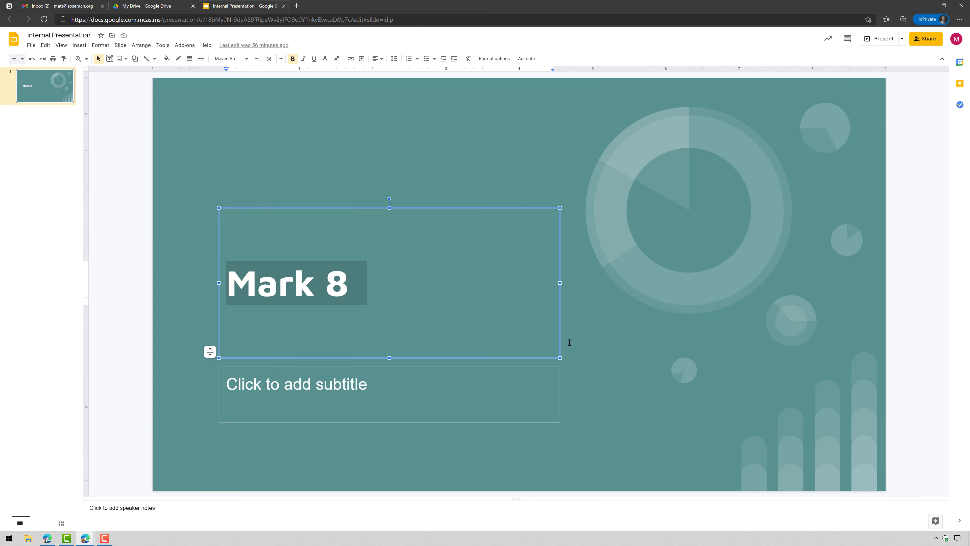
triple_click(264, 272)
key("ctrl+c")
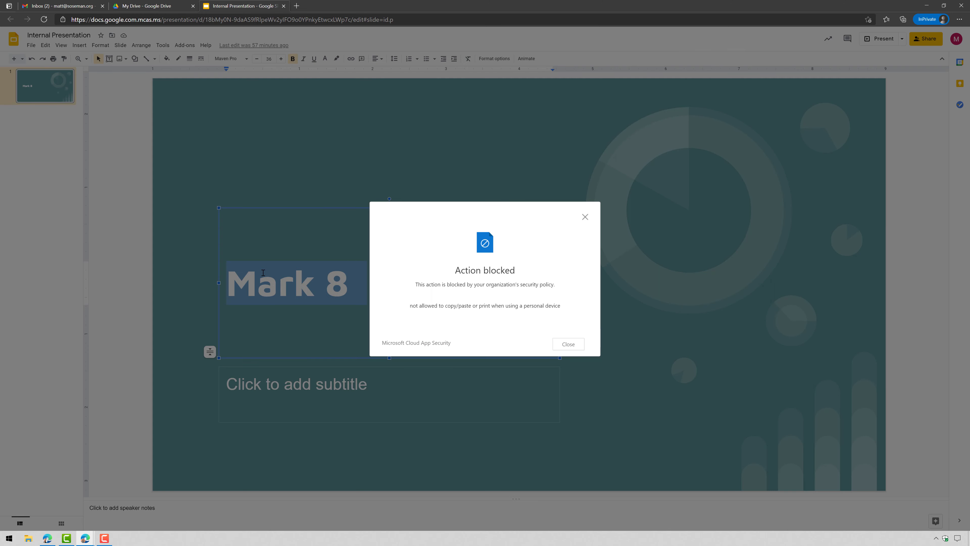
key("ctrl+plus")
key("ctrl+plus")
key("ctrl+plus")
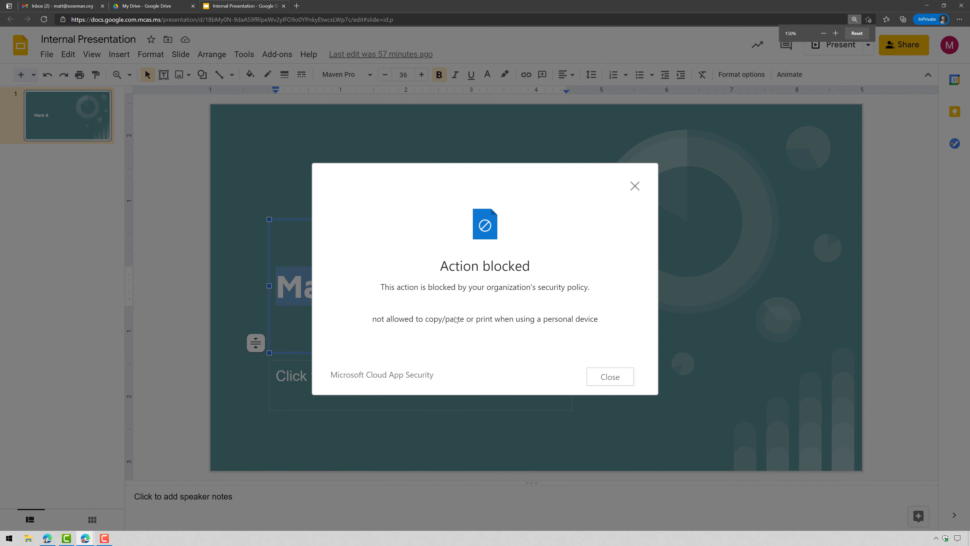
left_click_drag(384, 322, 609, 377)
left_click(610, 377)
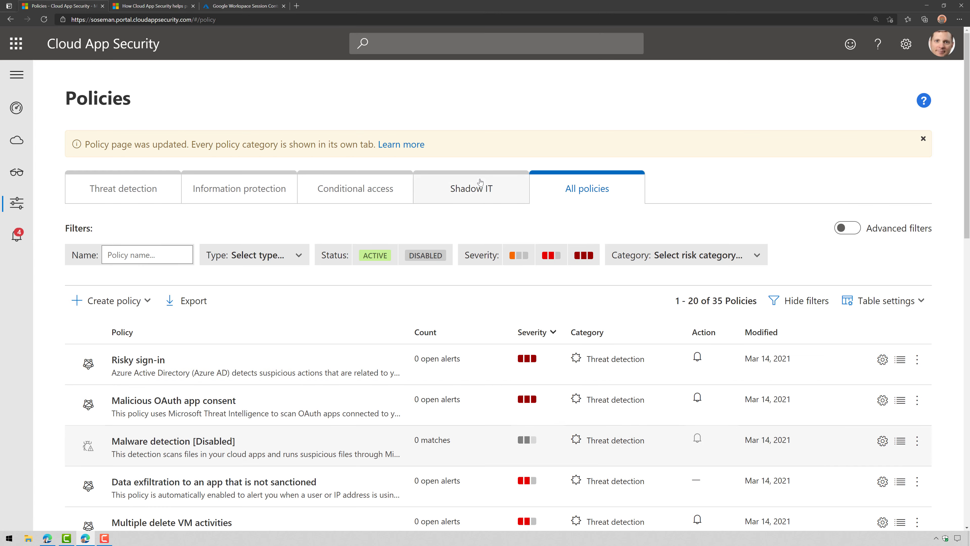
Open the Block Downloads from Non-Managed Devices policy and switch it to control file upload with inspection
left_click(363, 185)
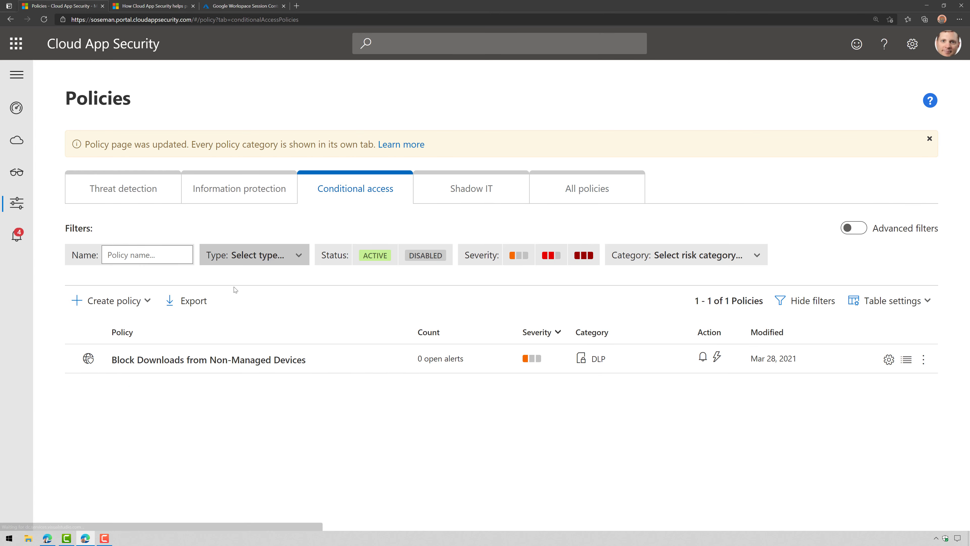
left_click(225, 359)
scroll(397, 384, "down", 2)
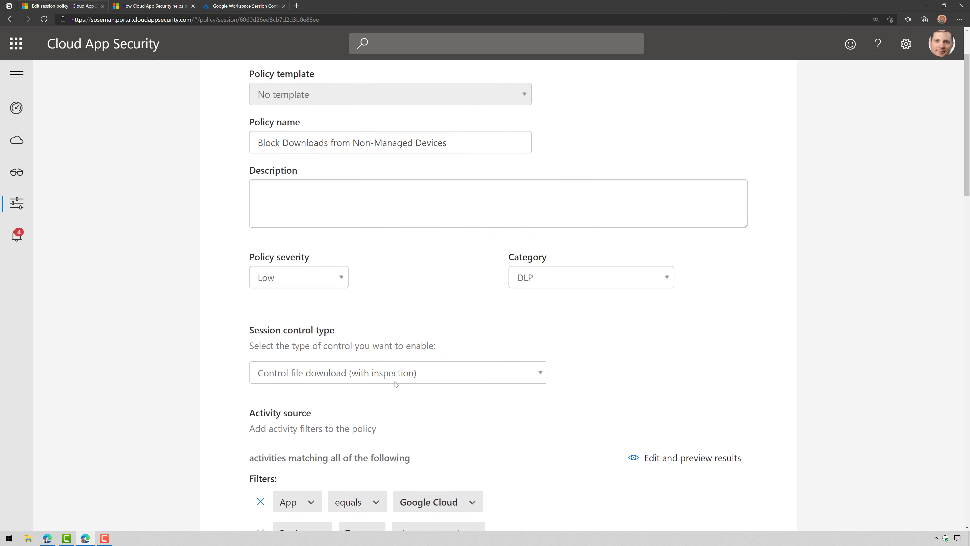
left_click(382, 381)
left_click(383, 445)
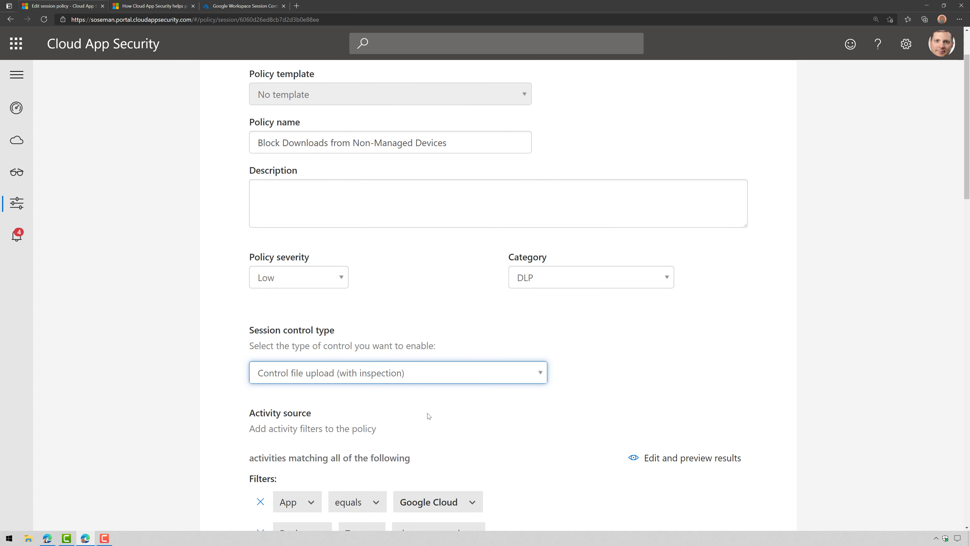
scroll(428, 416, "down", 8)
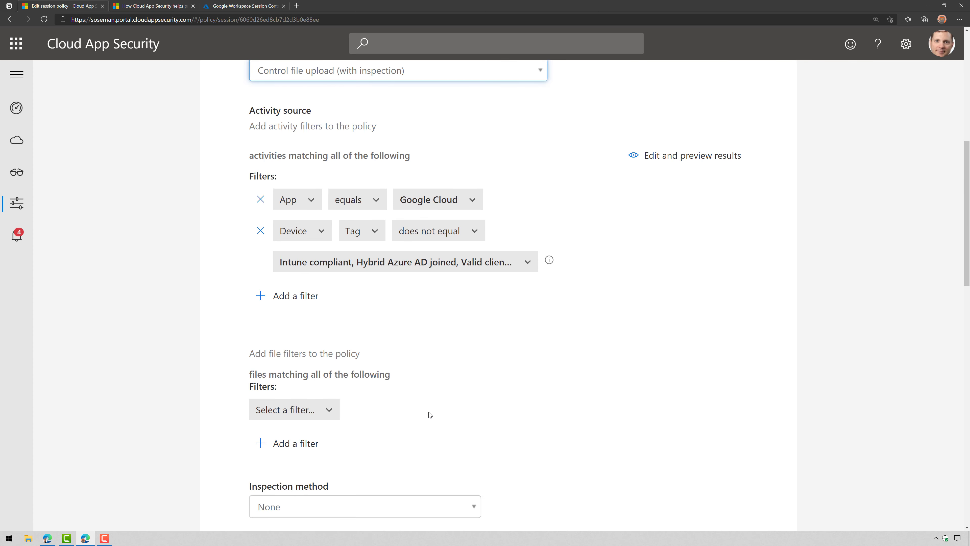
scroll(430, 414, "down", 4)
scroll(416, 377, "down", 4)
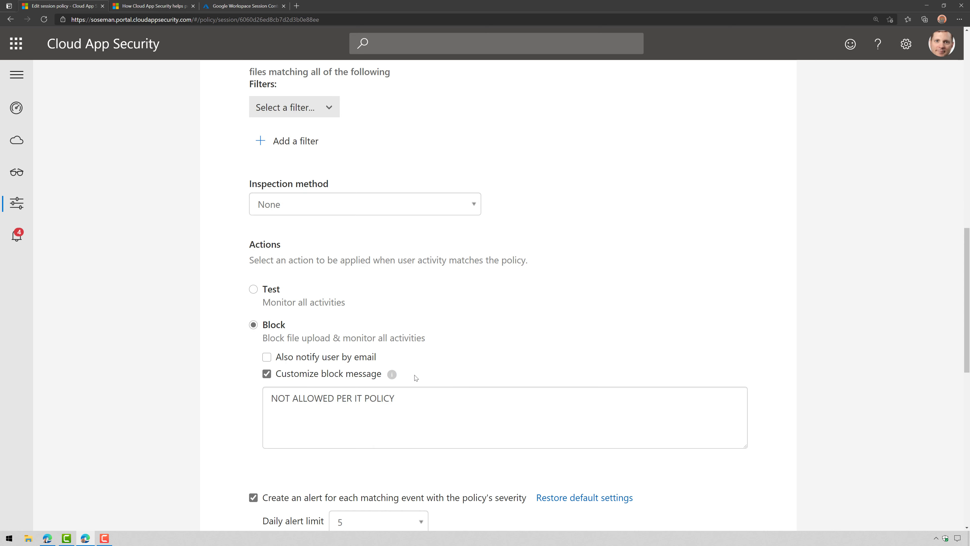
scroll(415, 377, "up", 2)
Try Malware detection and Data Classification Service as inspection methods and review the inspection types
left_click(407, 281)
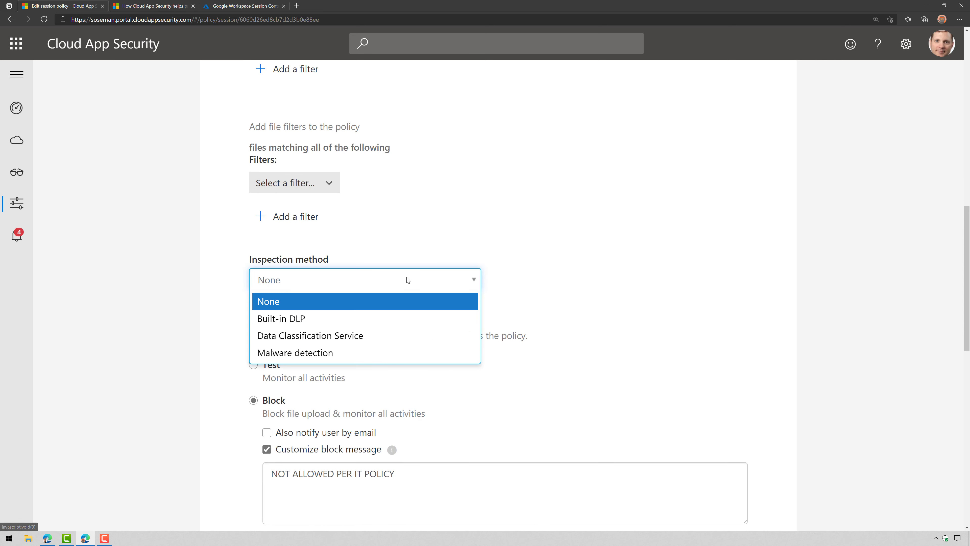
left_click(394, 351)
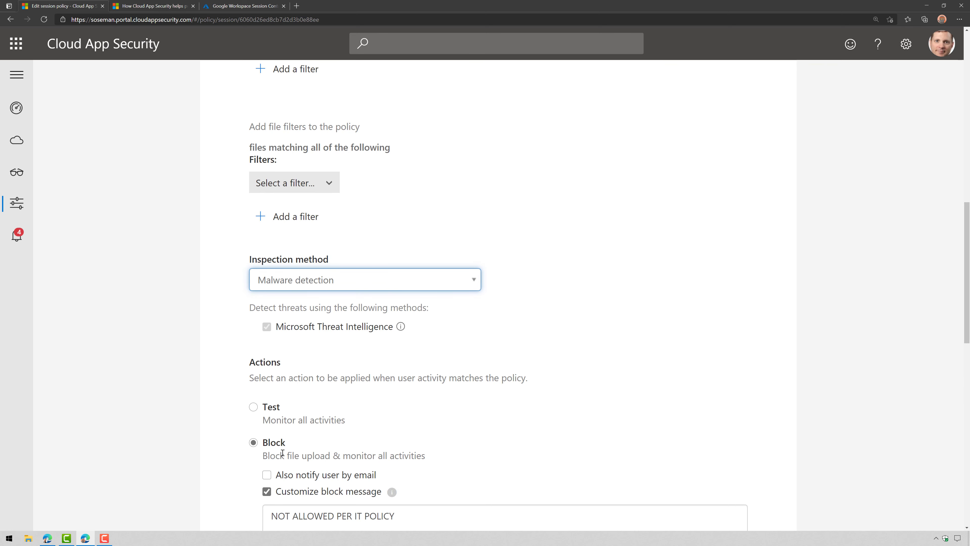
left_click(371, 274)
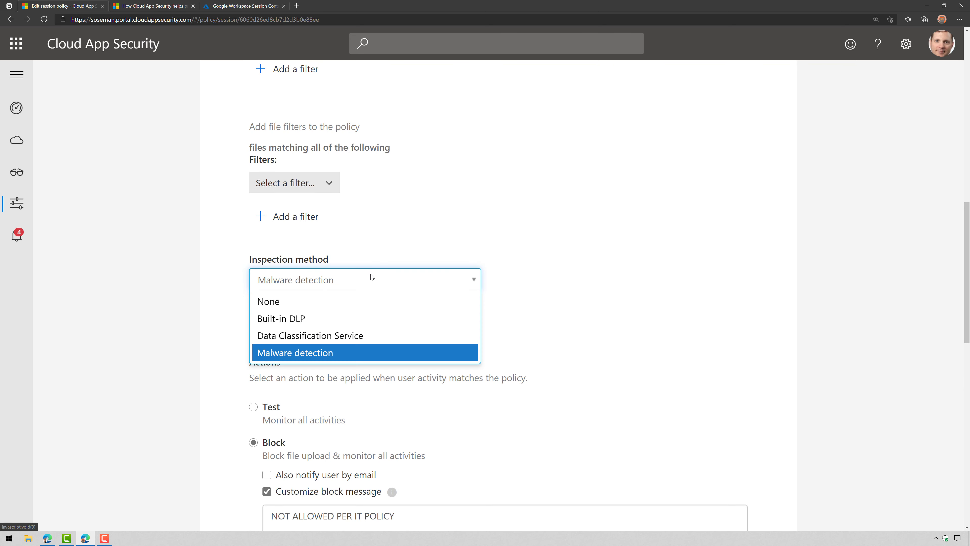
left_click(355, 336)
left_click(356, 340)
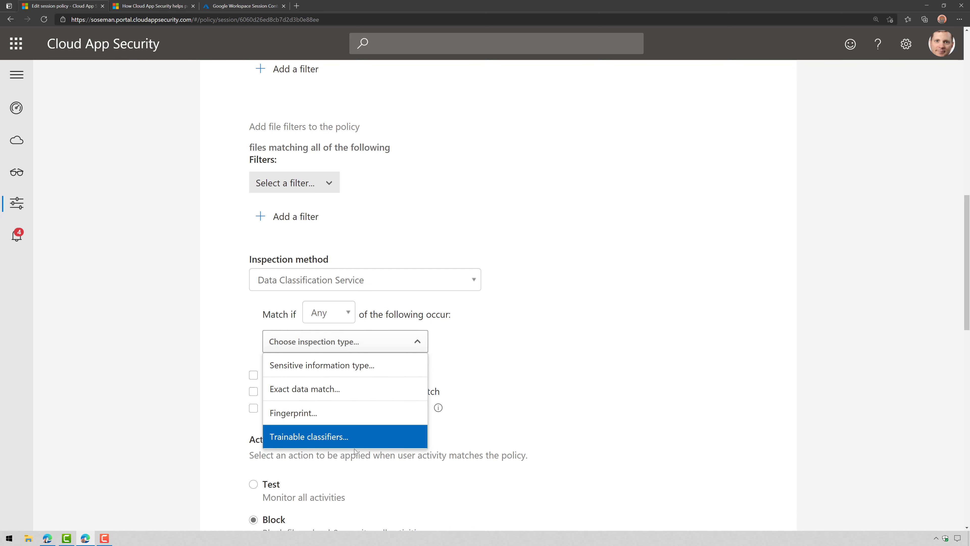
left_click(615, 390)
scroll(614, 390, "down", 4)
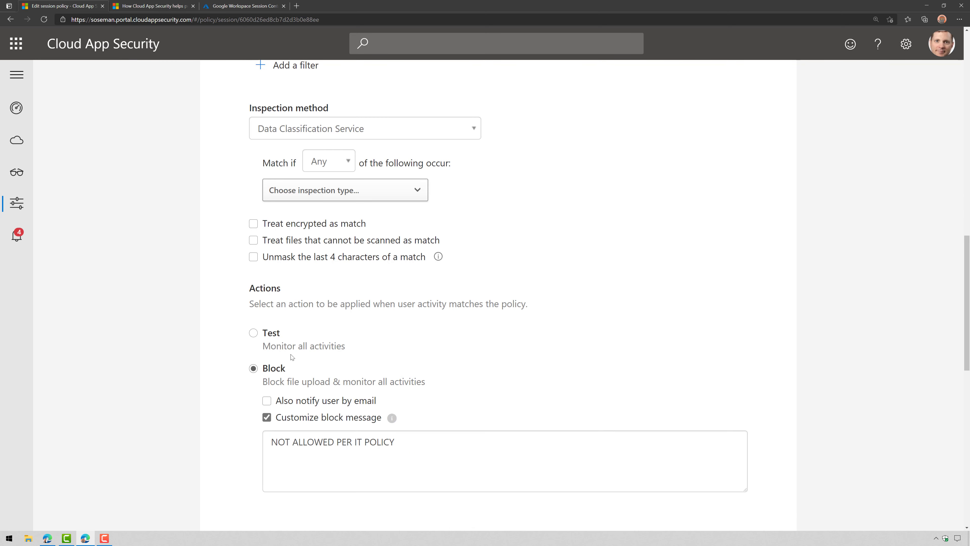
scroll(292, 357, "up", 2)
left_click(396, 266)
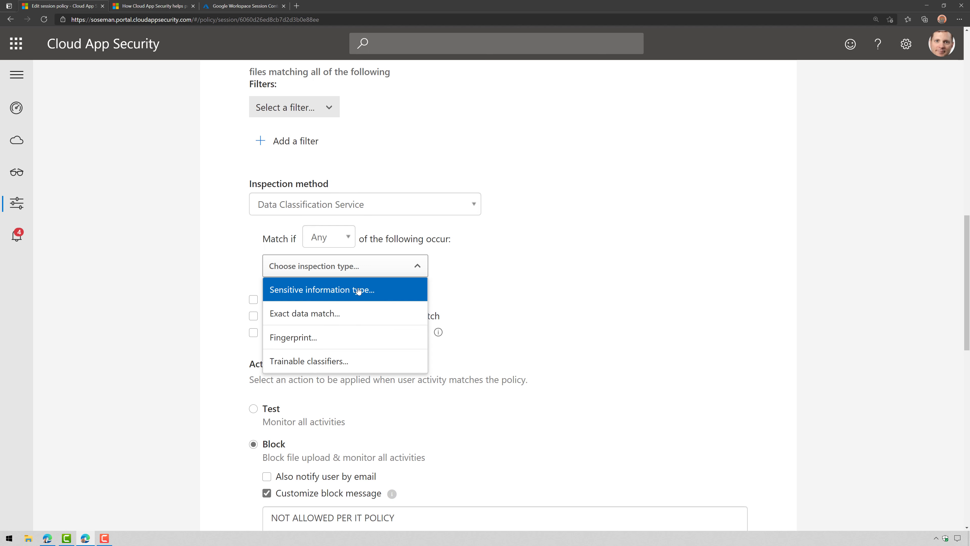
left_click(522, 300)
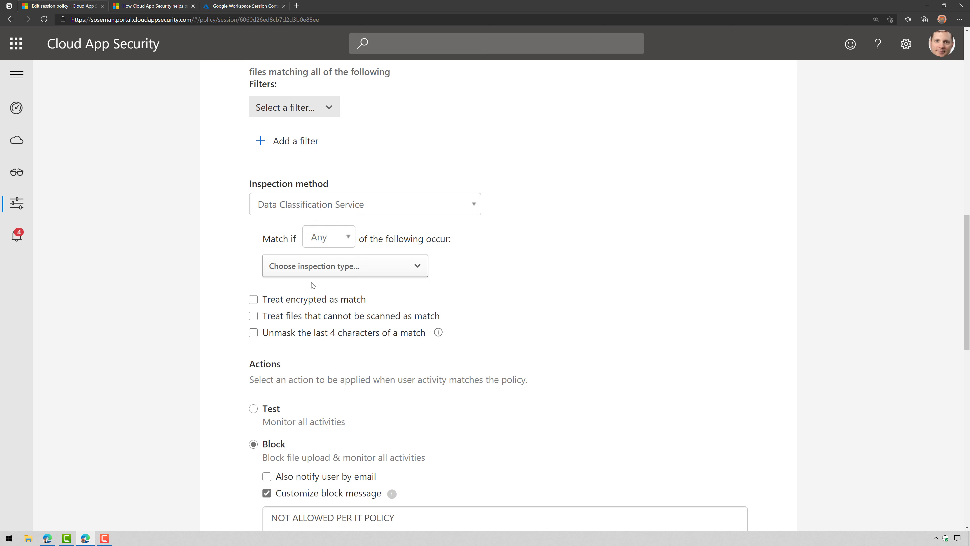
scroll(447, 352, "up", 4)
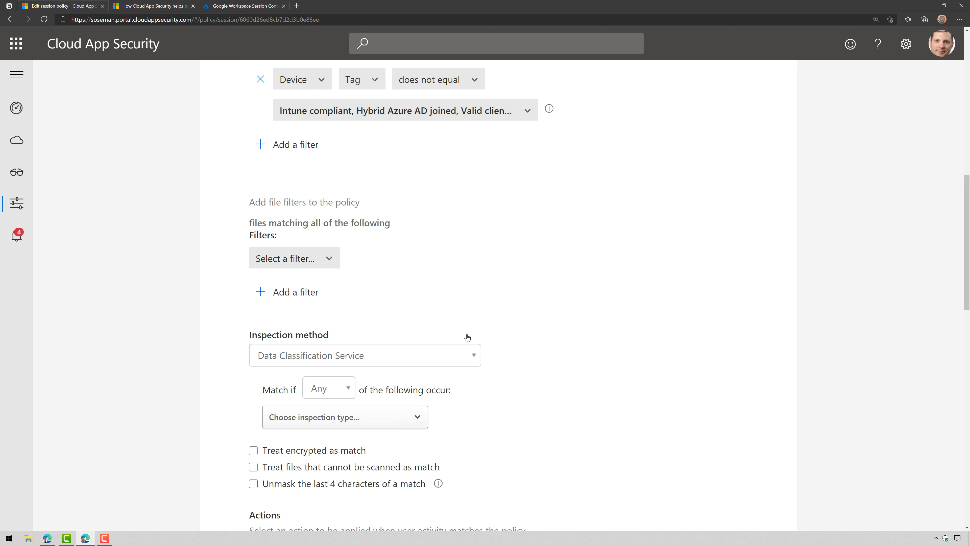
Set the inspection method to None and add a Classification label 'does not equal' file filter
left_click(445, 356)
left_click(418, 377)
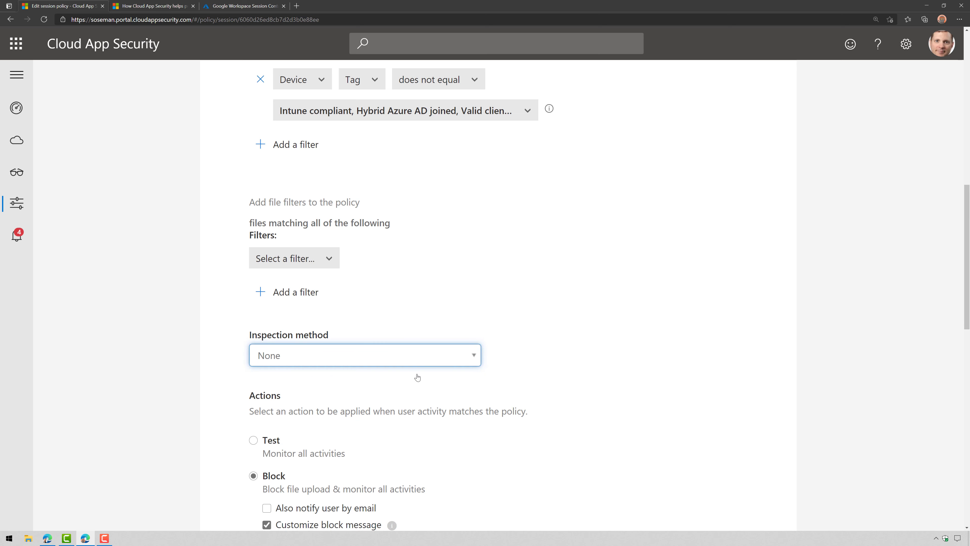
left_click(308, 260)
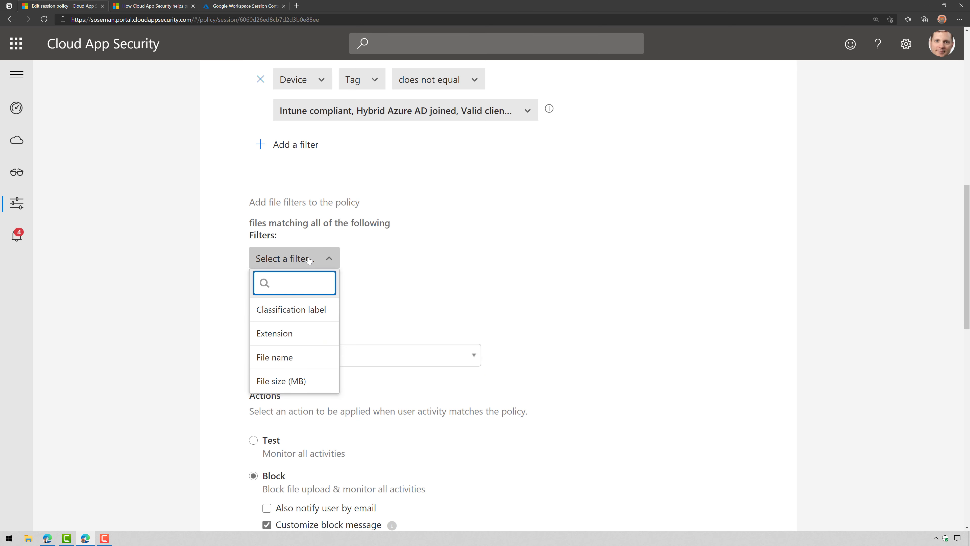
left_click(326, 314)
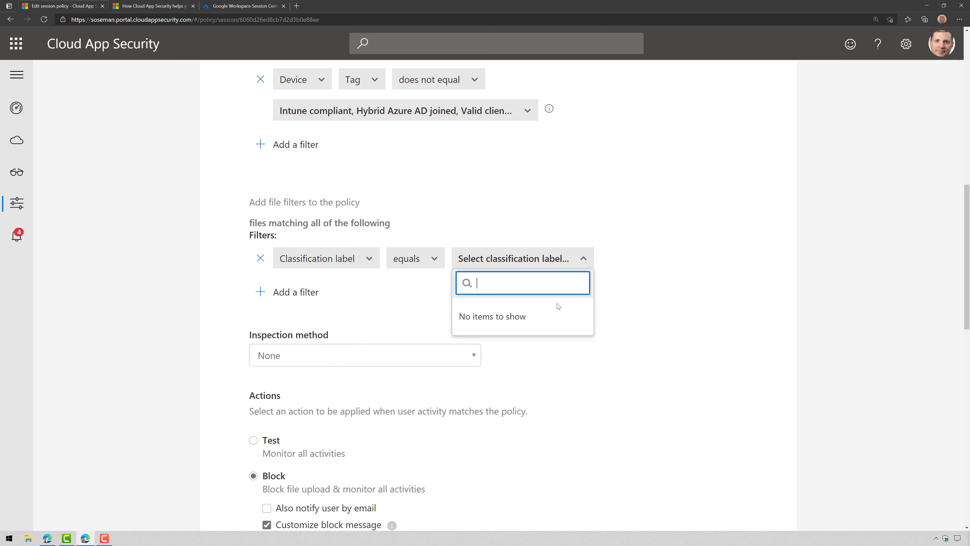
left_click(664, 284)
left_click(415, 258)
left_click(418, 283)
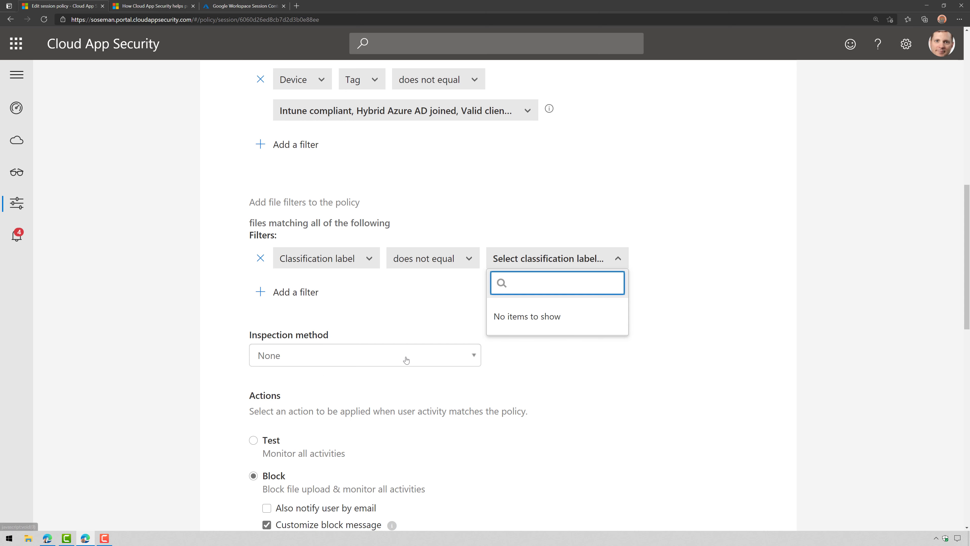
scroll(447, 394, "down", 2)
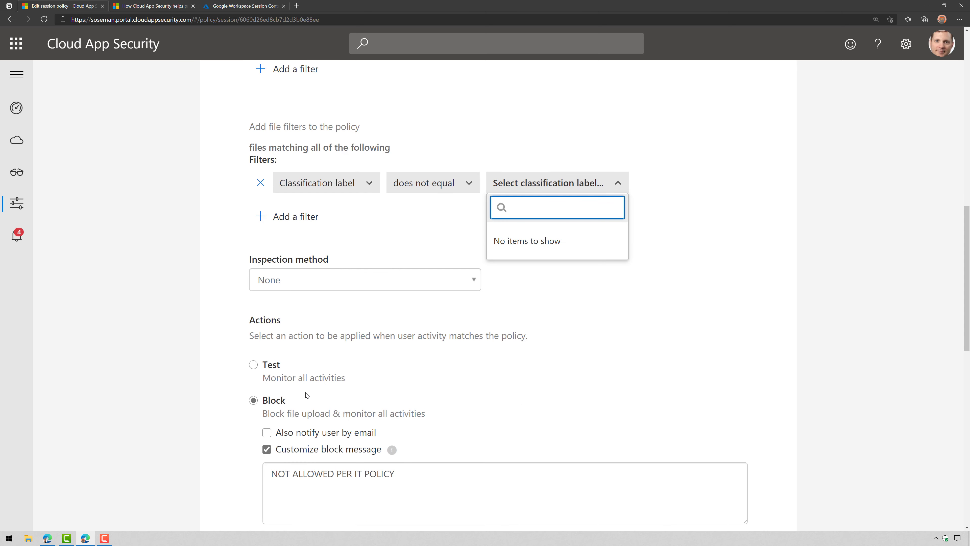
scroll(315, 394, "up", 15)
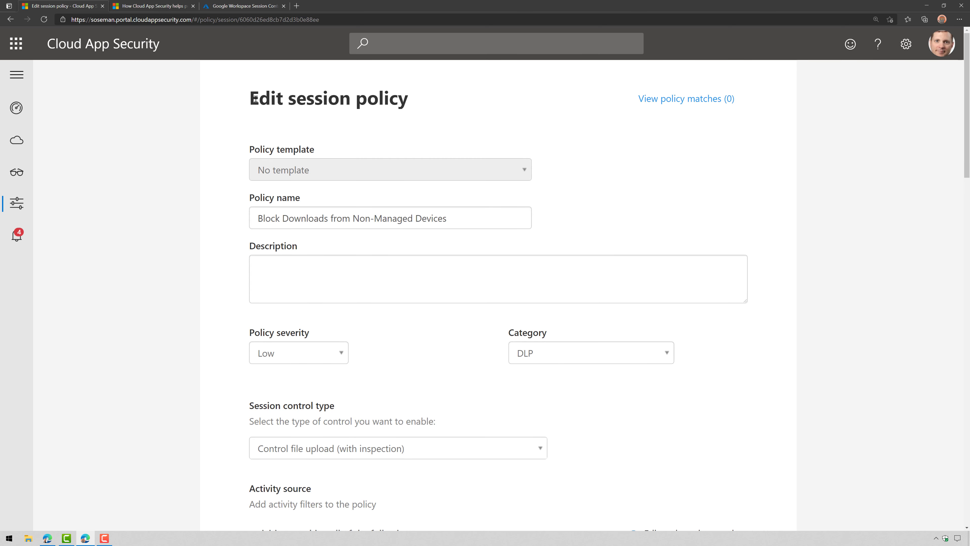
left_click_drag(259, 98, 408, 98)
Leave the unsaved policy for the Conditional Access App Control apps list, then view the Azure Google Workspace Session Control policy
mouse_move(17, 172)
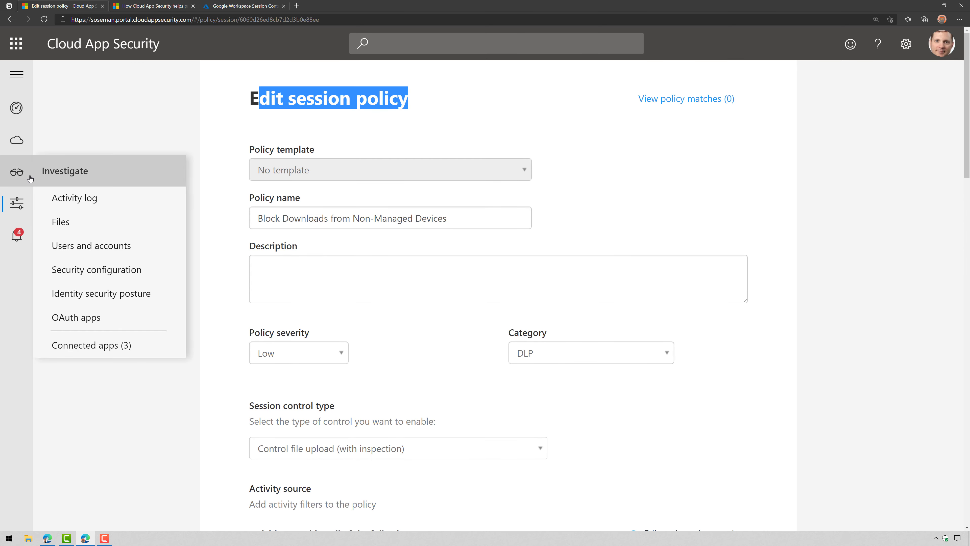
left_click(100, 344)
left_click(607, 170)
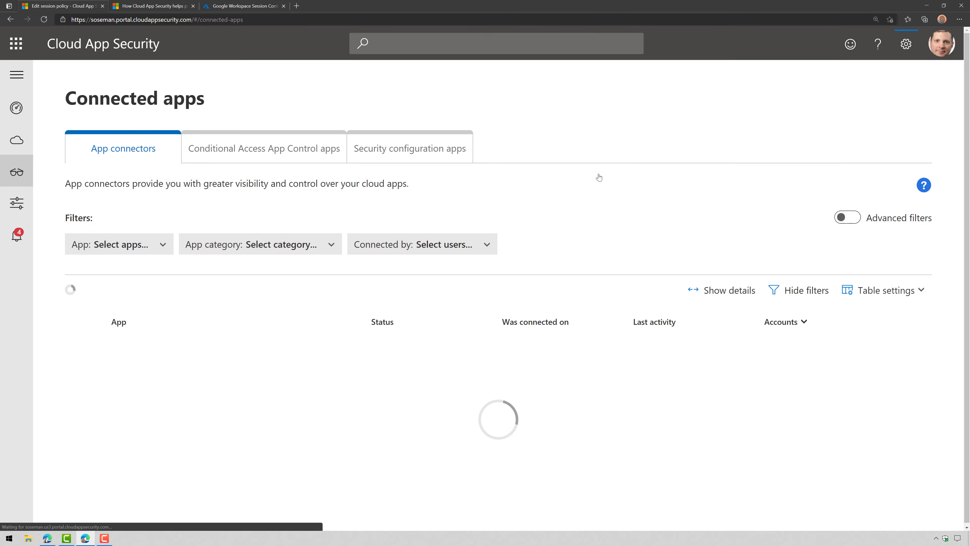
left_click(278, 135)
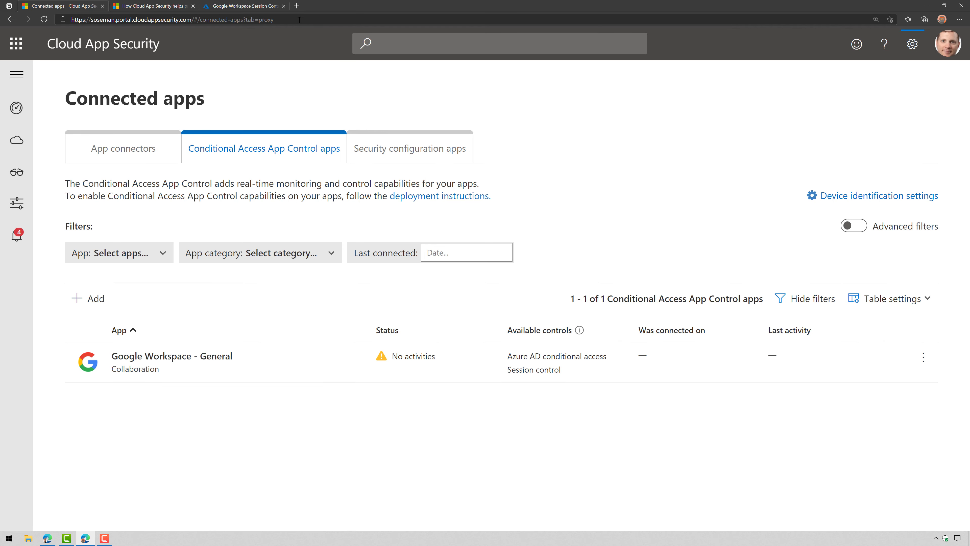
left_click(252, 9)
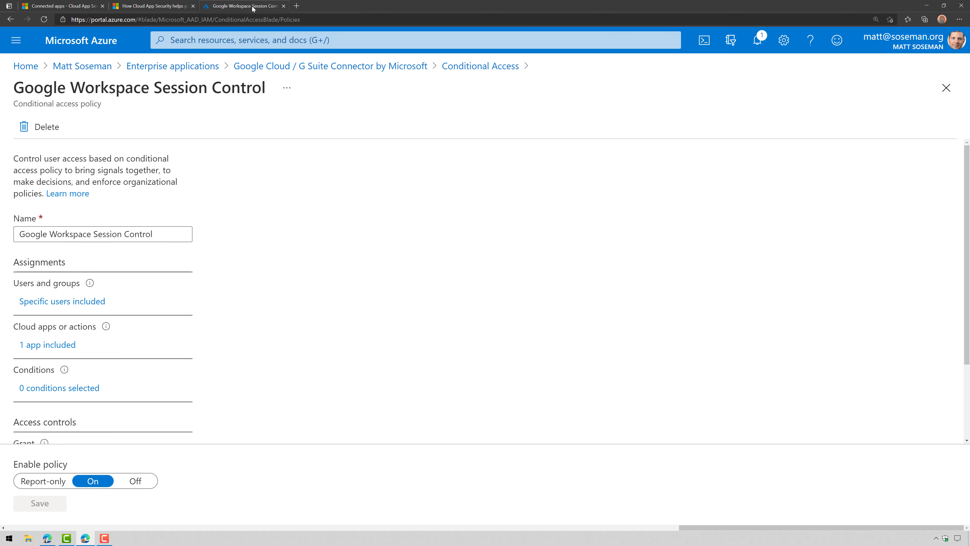
Read through the Google Workspace protection article, then list the connected app connectors in Cloud App Security
left_click(173, 6)
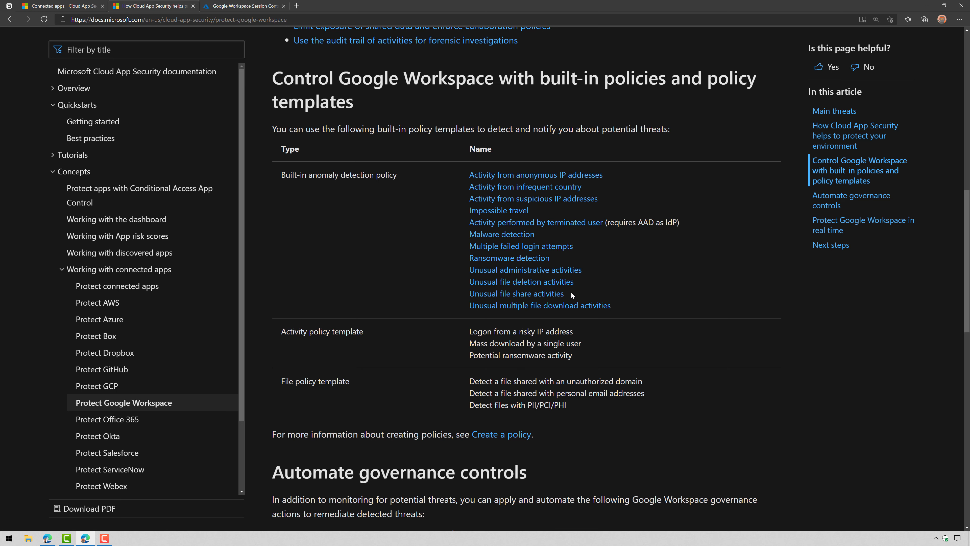
scroll(570, 298, "up", 2)
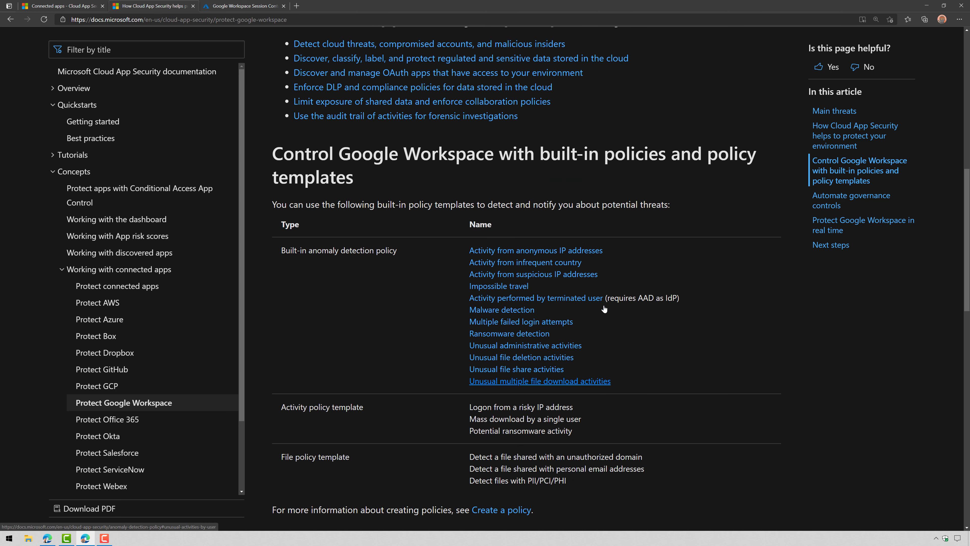
scroll(580, 209, "up", 3)
scroll(646, 211, "down", 11)
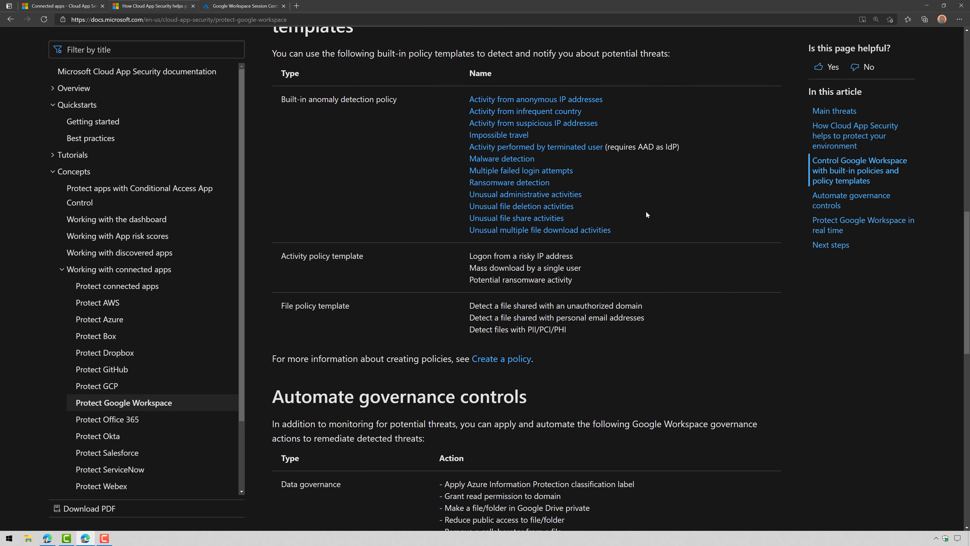
scroll(645, 214, "down", 2)
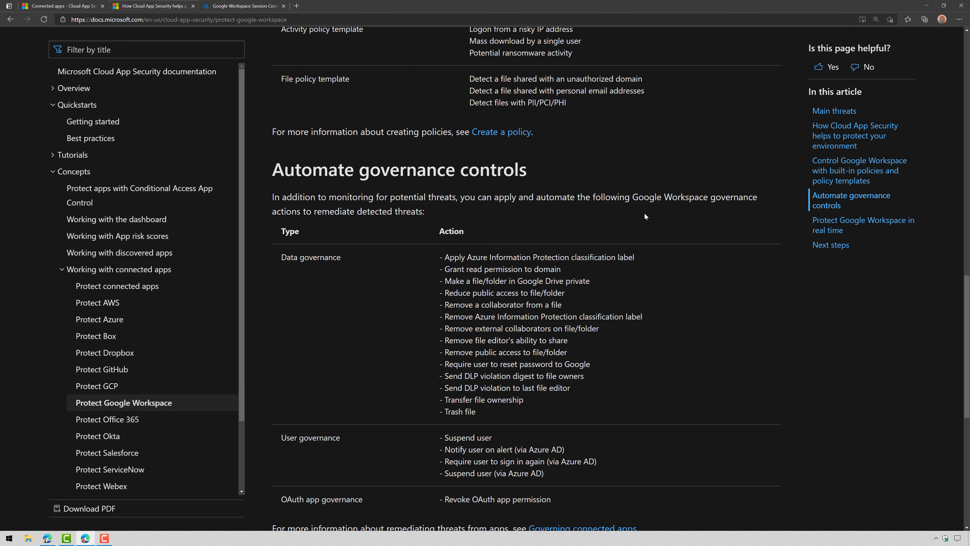
scroll(644, 216, "down", 4)
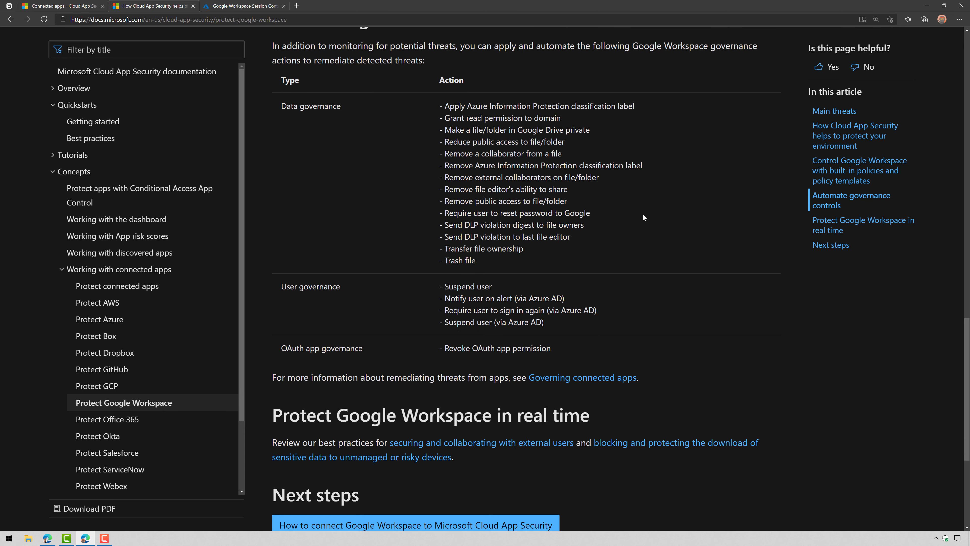
left_click(105, 2)
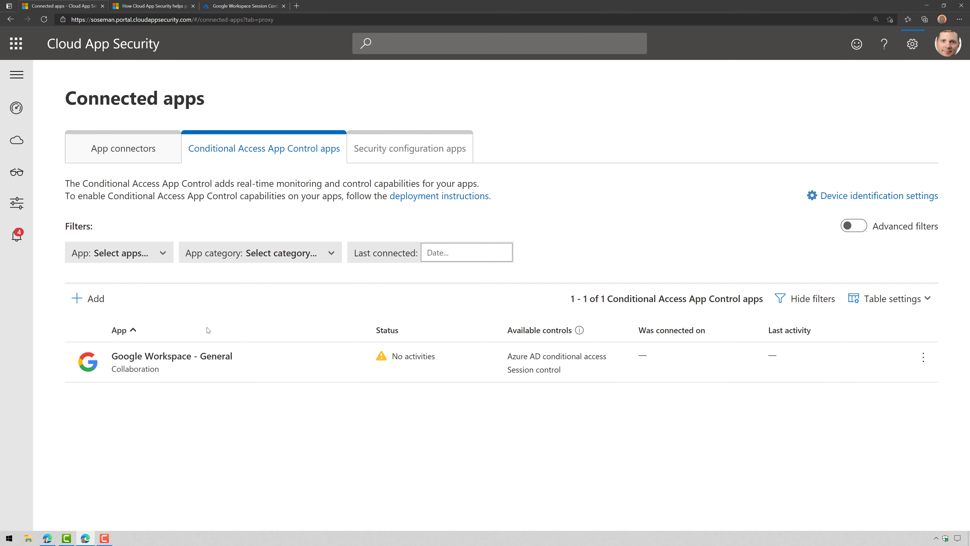
left_click(147, 157)
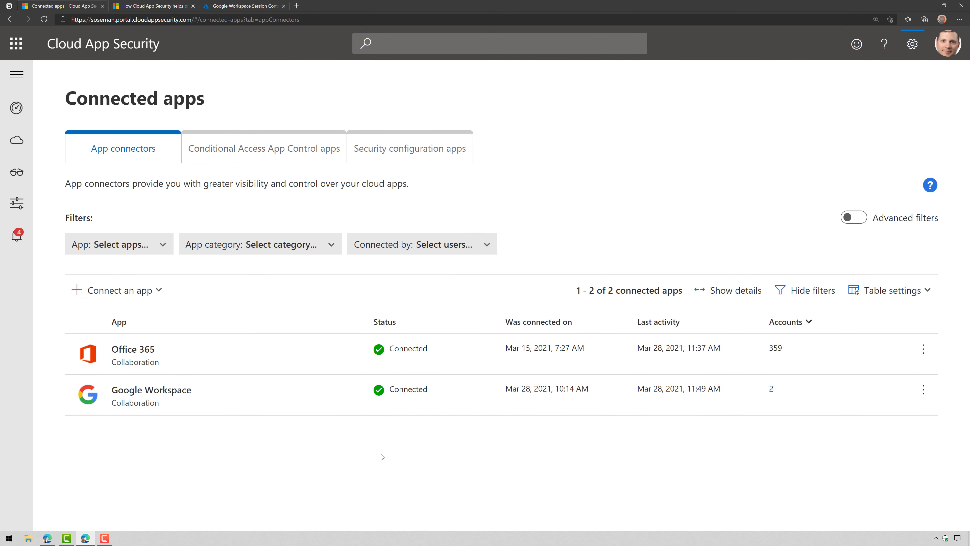